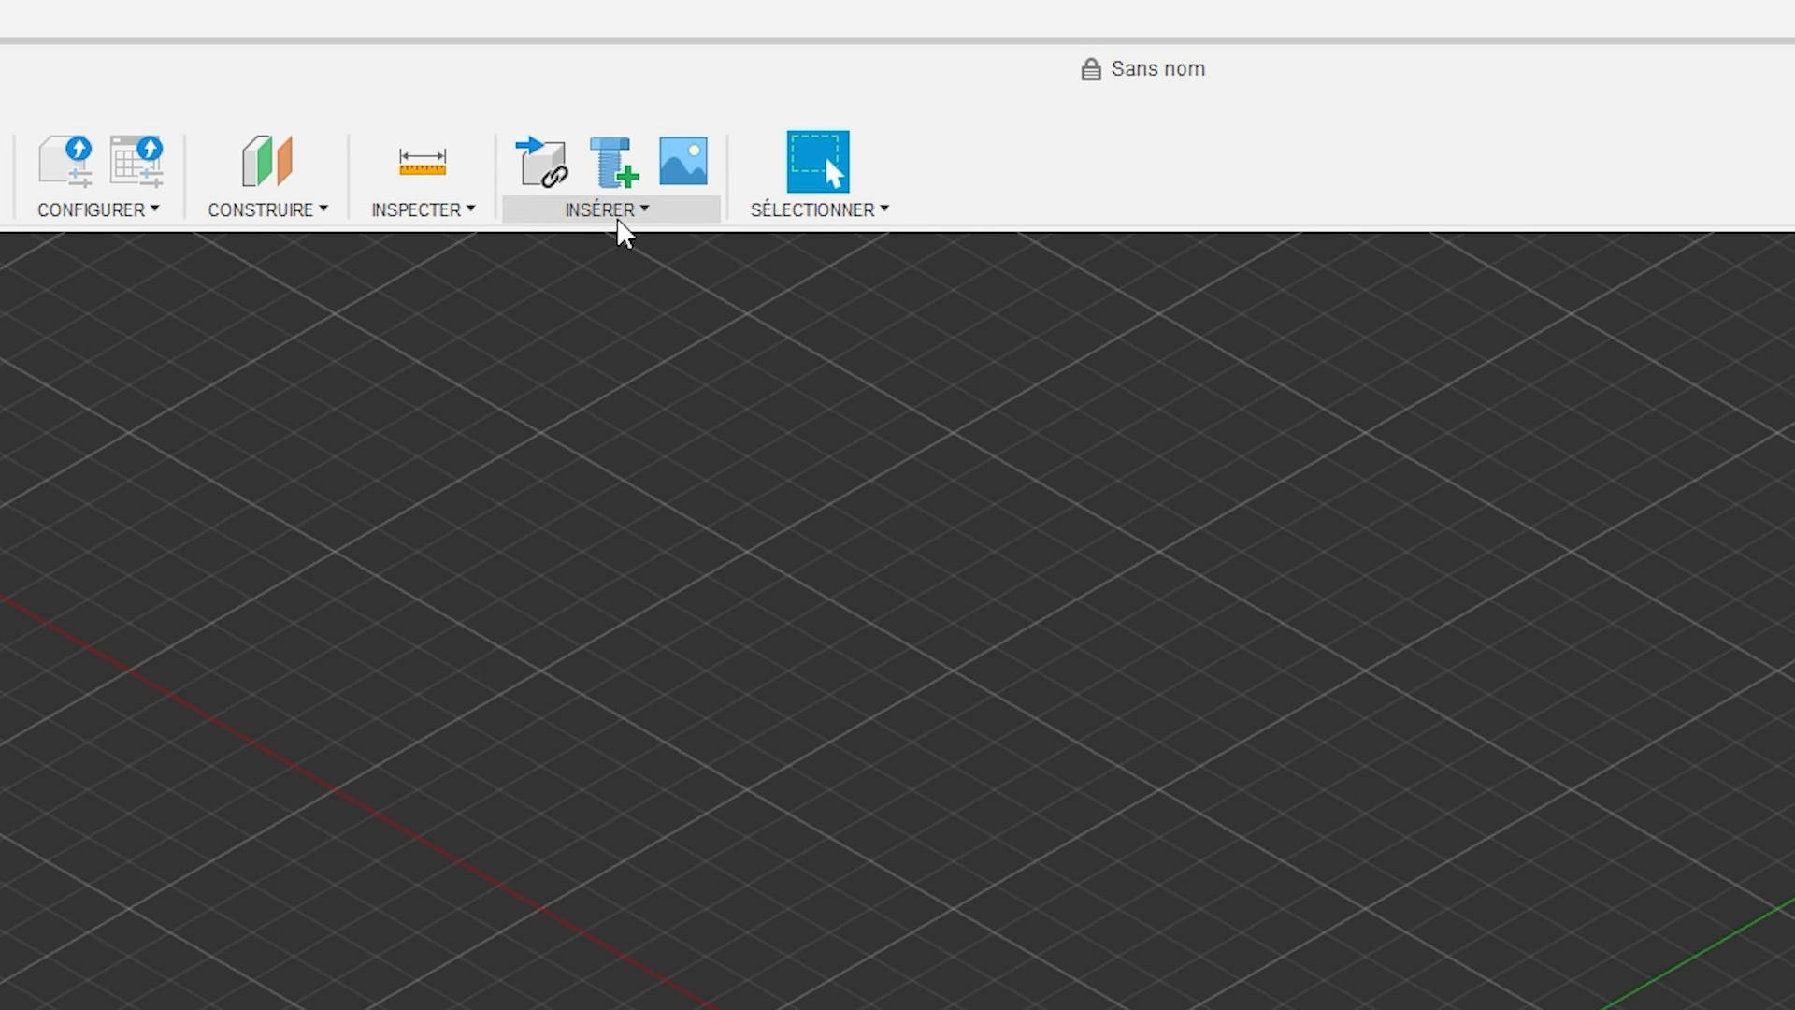
Start inserting a canvas from the computer using the image IMG_20250513_100218.
{"action": "left_click", "coordinate": [621, 229]}
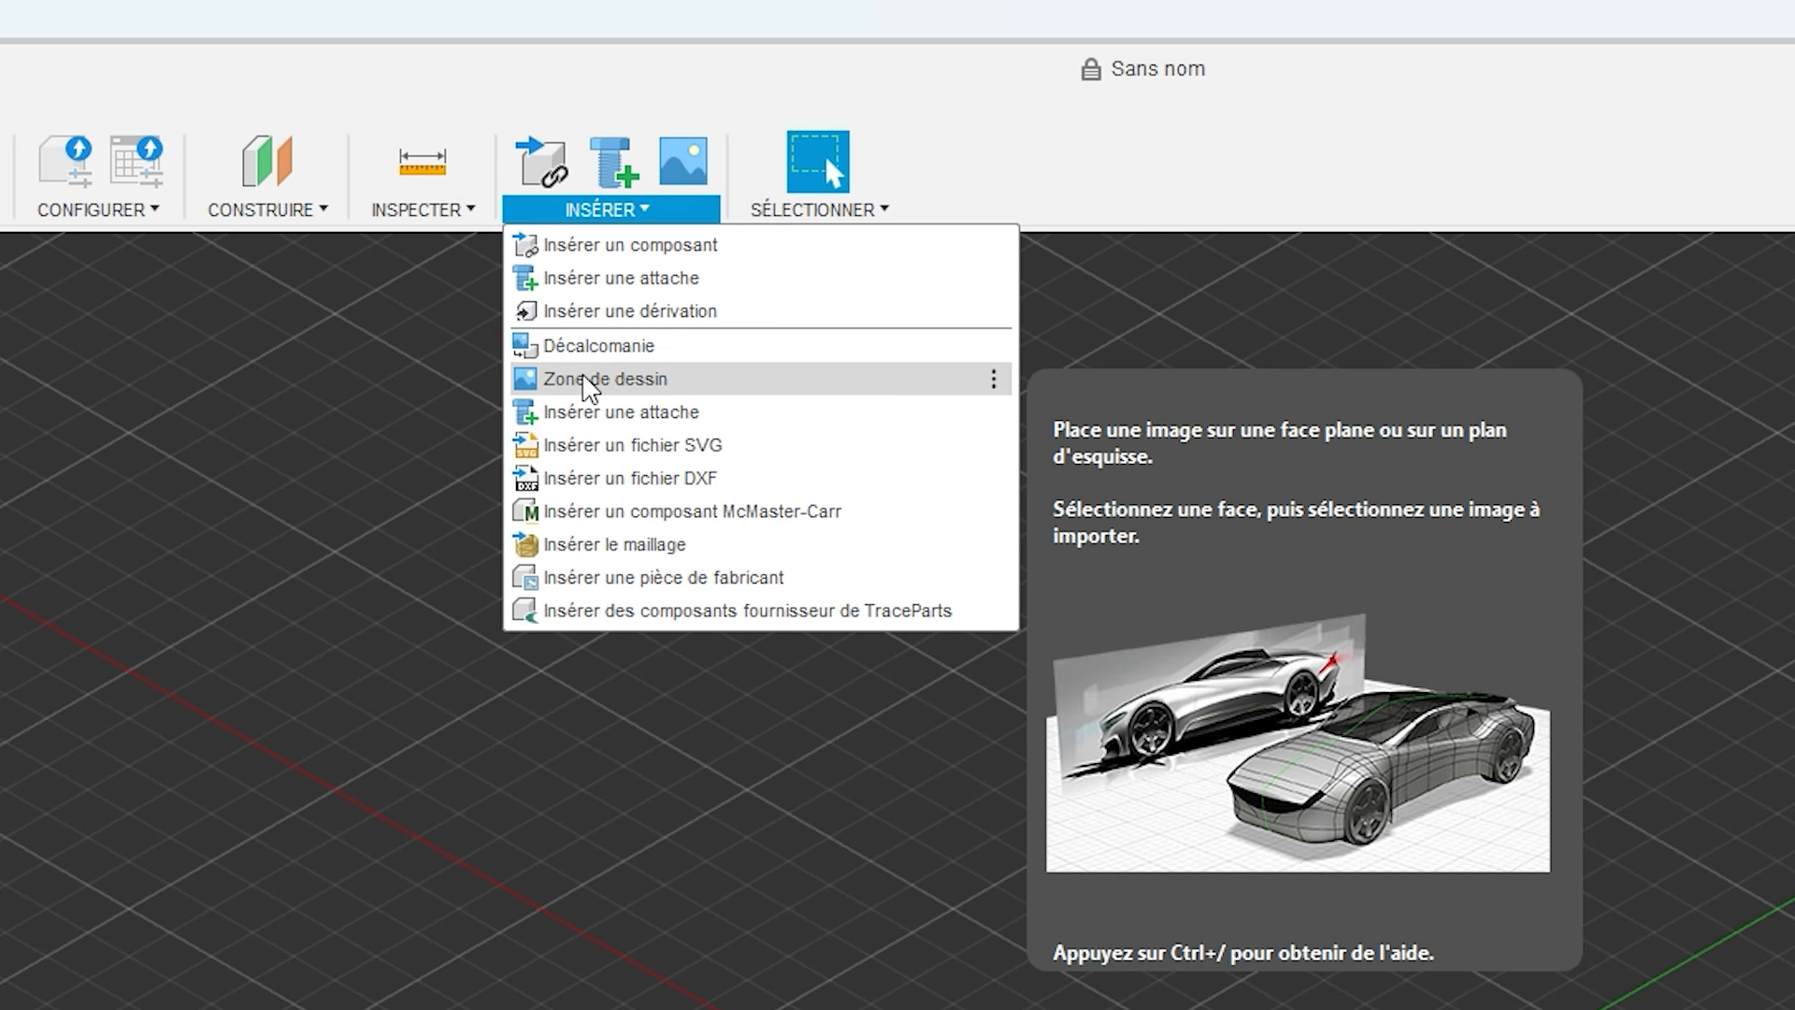
{"action": "left_click", "coordinate": [587, 383]}
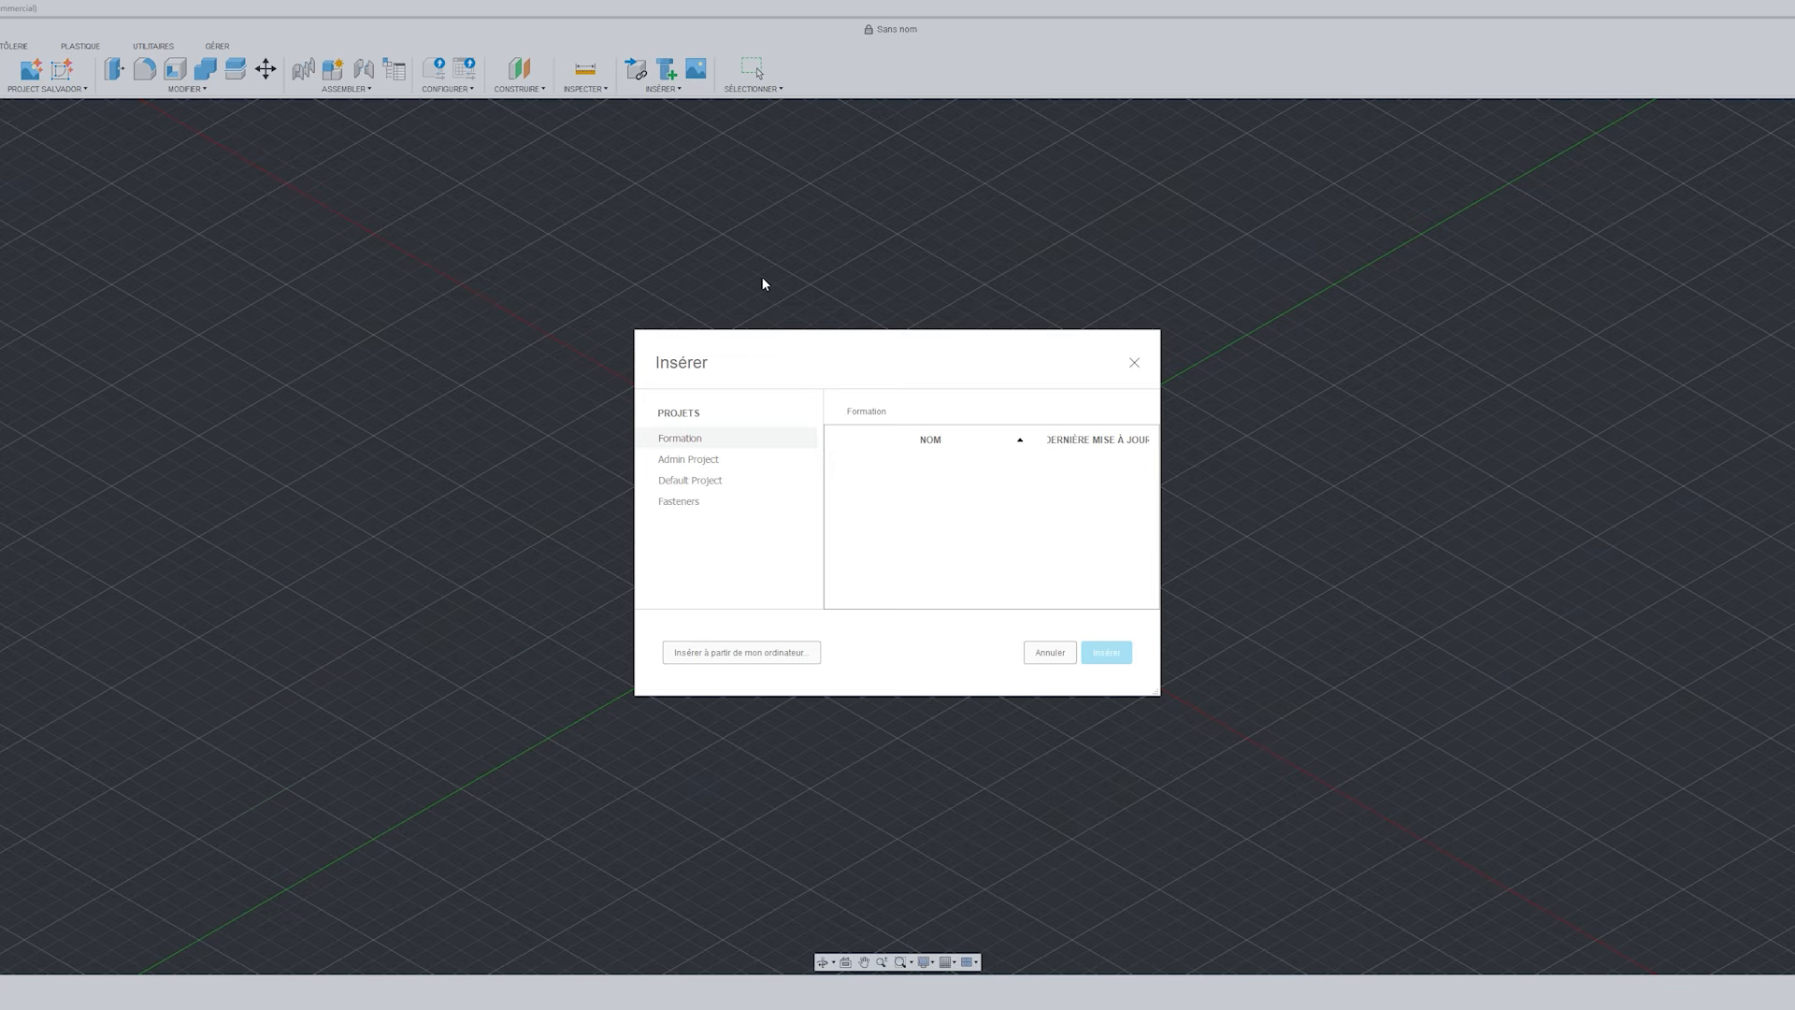
{"action": "left_click", "coordinate": [743, 658]}
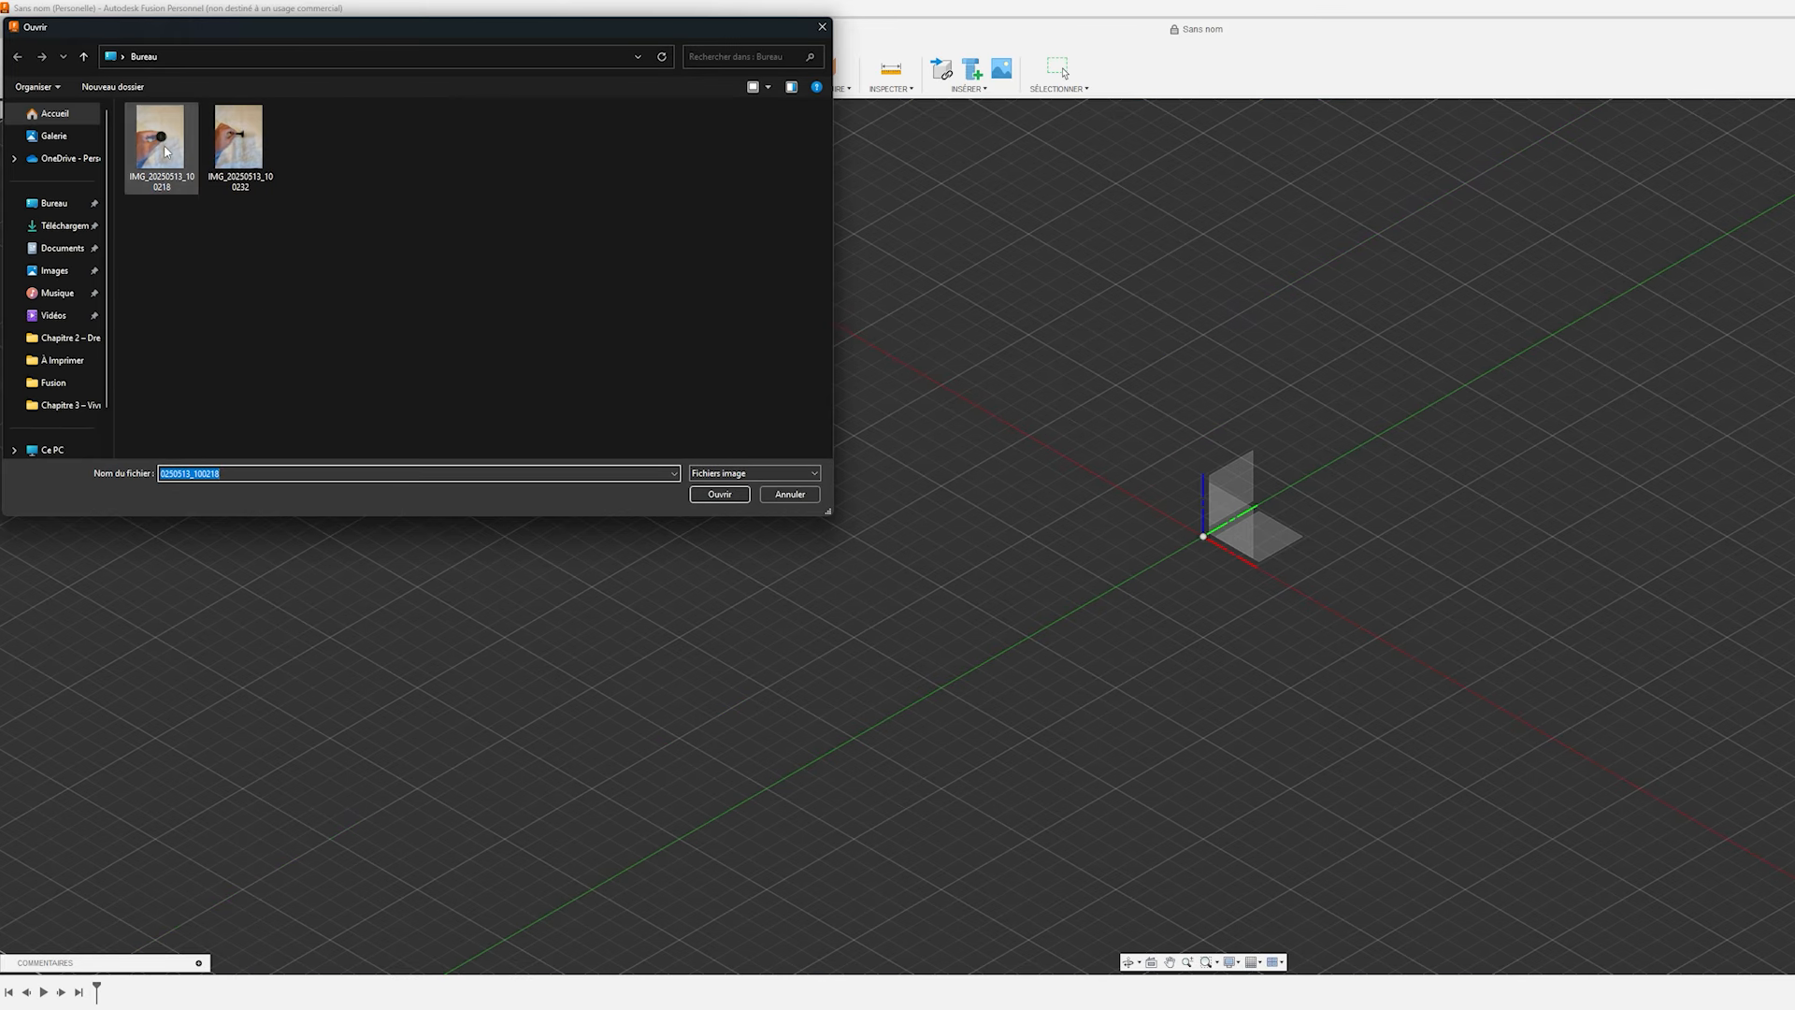
{"action": "left_click", "coordinate": [716, 493]}
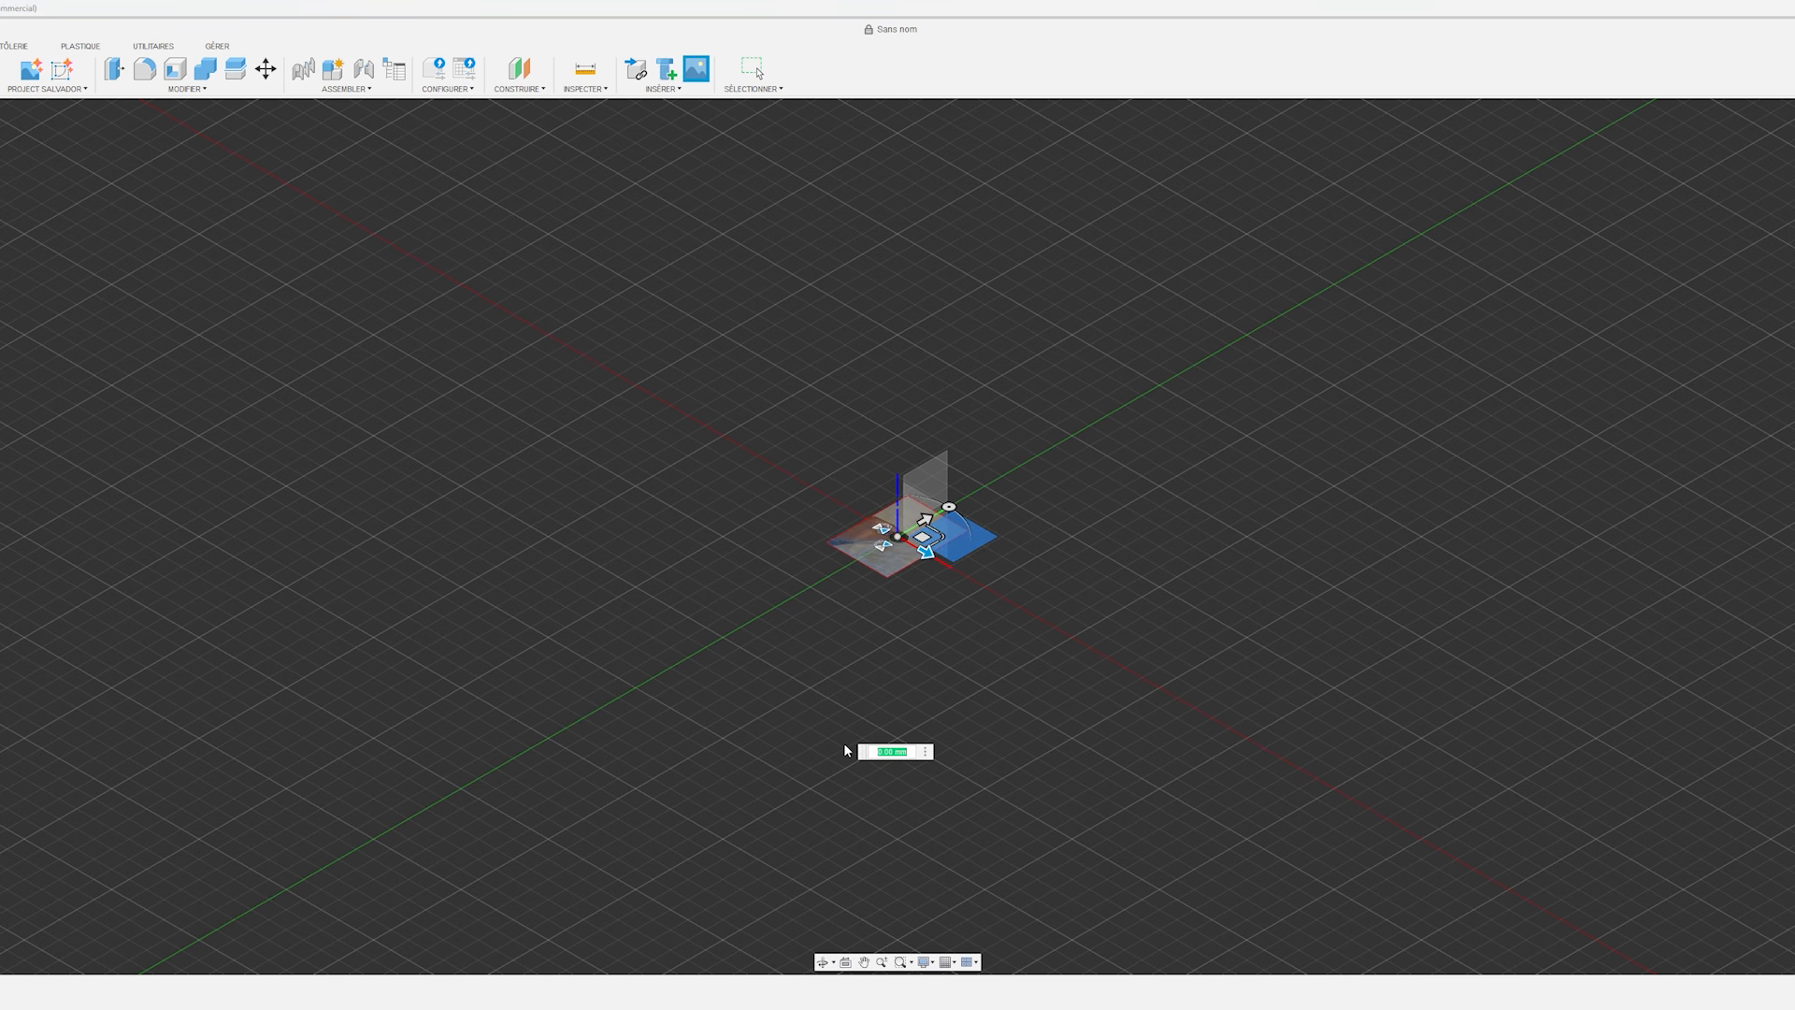
Enlarge the canvas on the horizontal plane and centre the screw's round head on the origin.
{"action": "middle_click_drag", "start_coordinate": [905, 625], "coordinate": [856, 677], "text": "shift"}
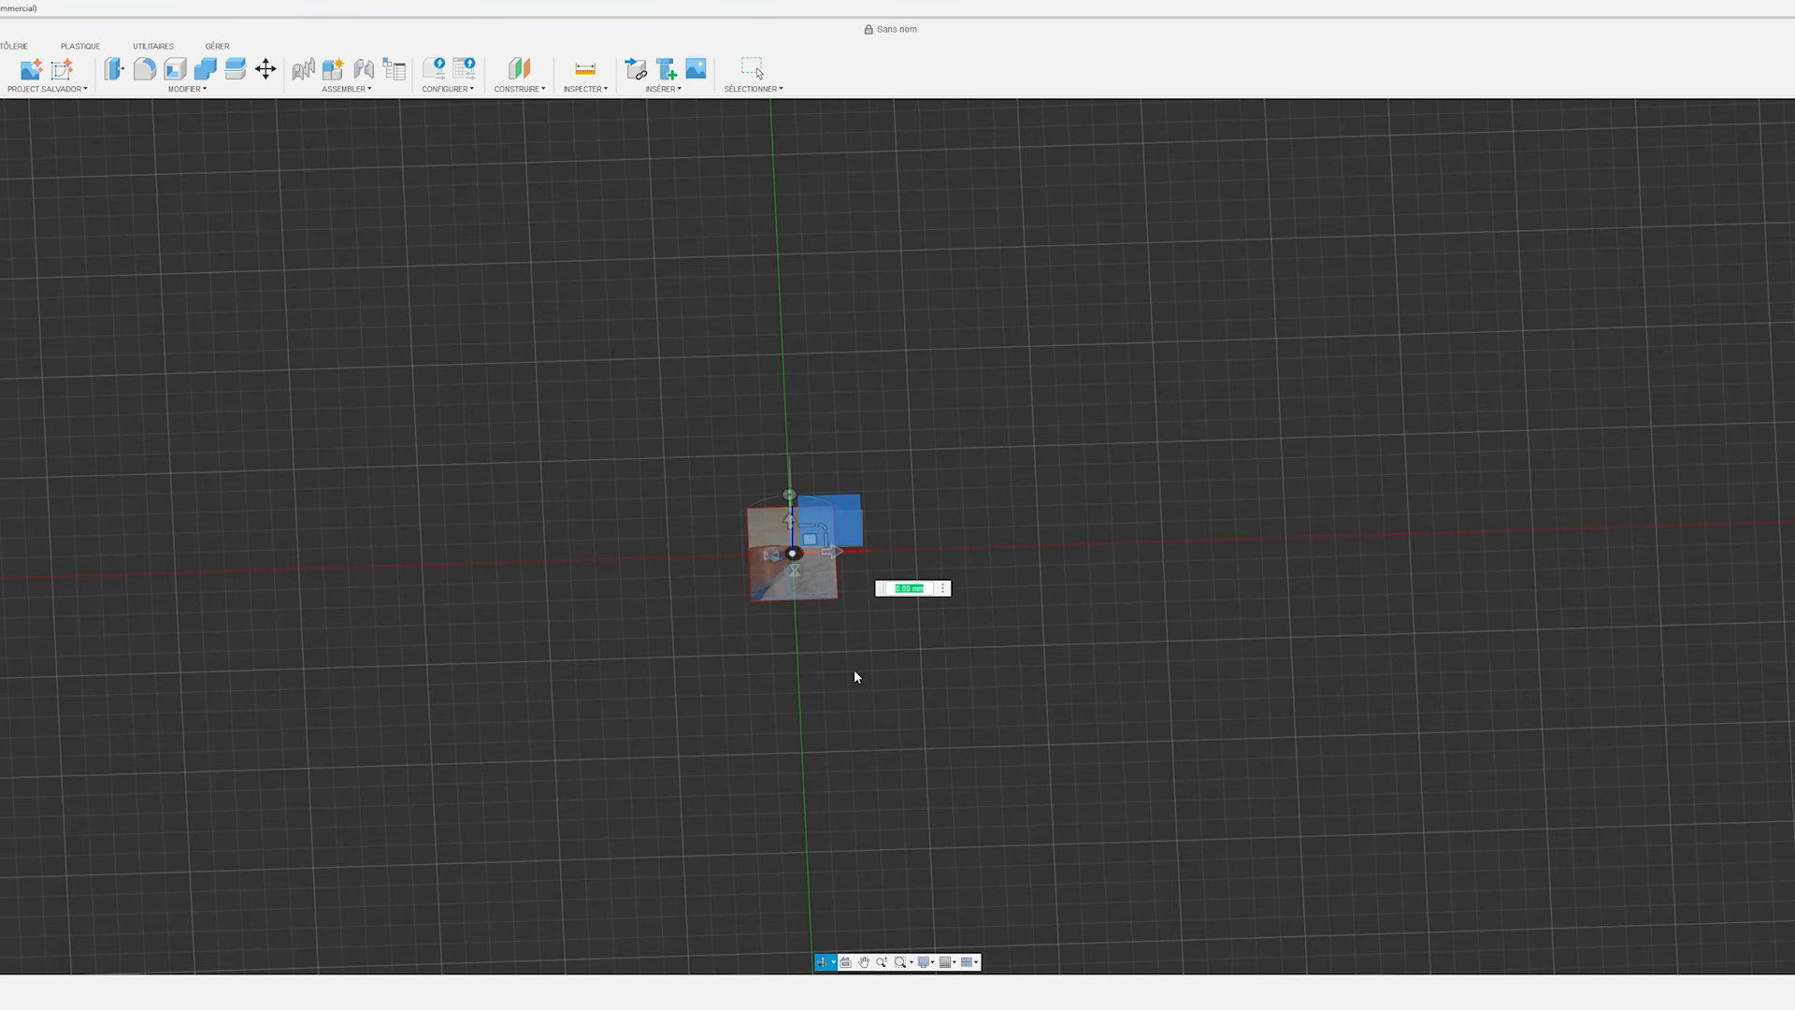
{"action": "scroll", "coordinate": [794, 508], "scroll_direction": "up", "scroll_amount": 5}
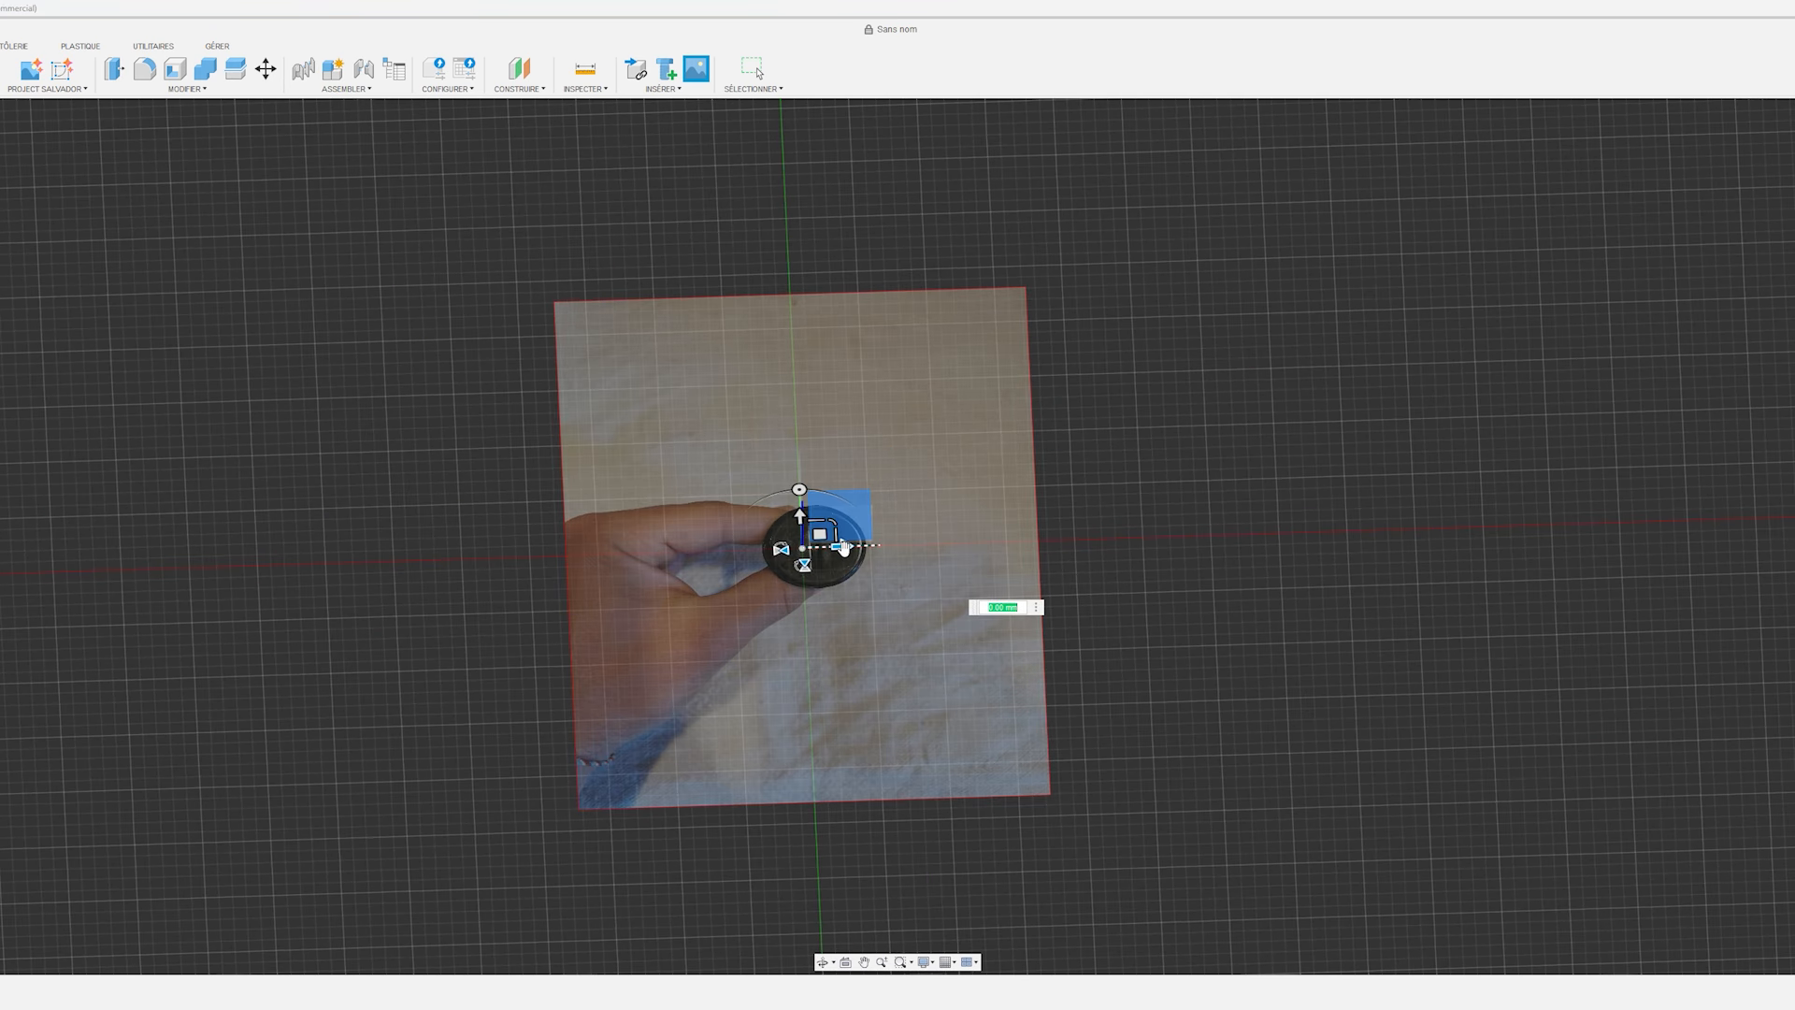
{"action": "left_click_drag", "start_coordinate": [844, 547], "coordinate": [830, 549]}
{"action": "middle_click_drag", "start_coordinate": [1022, 617], "coordinate": [944, 561], "text": "shift"}
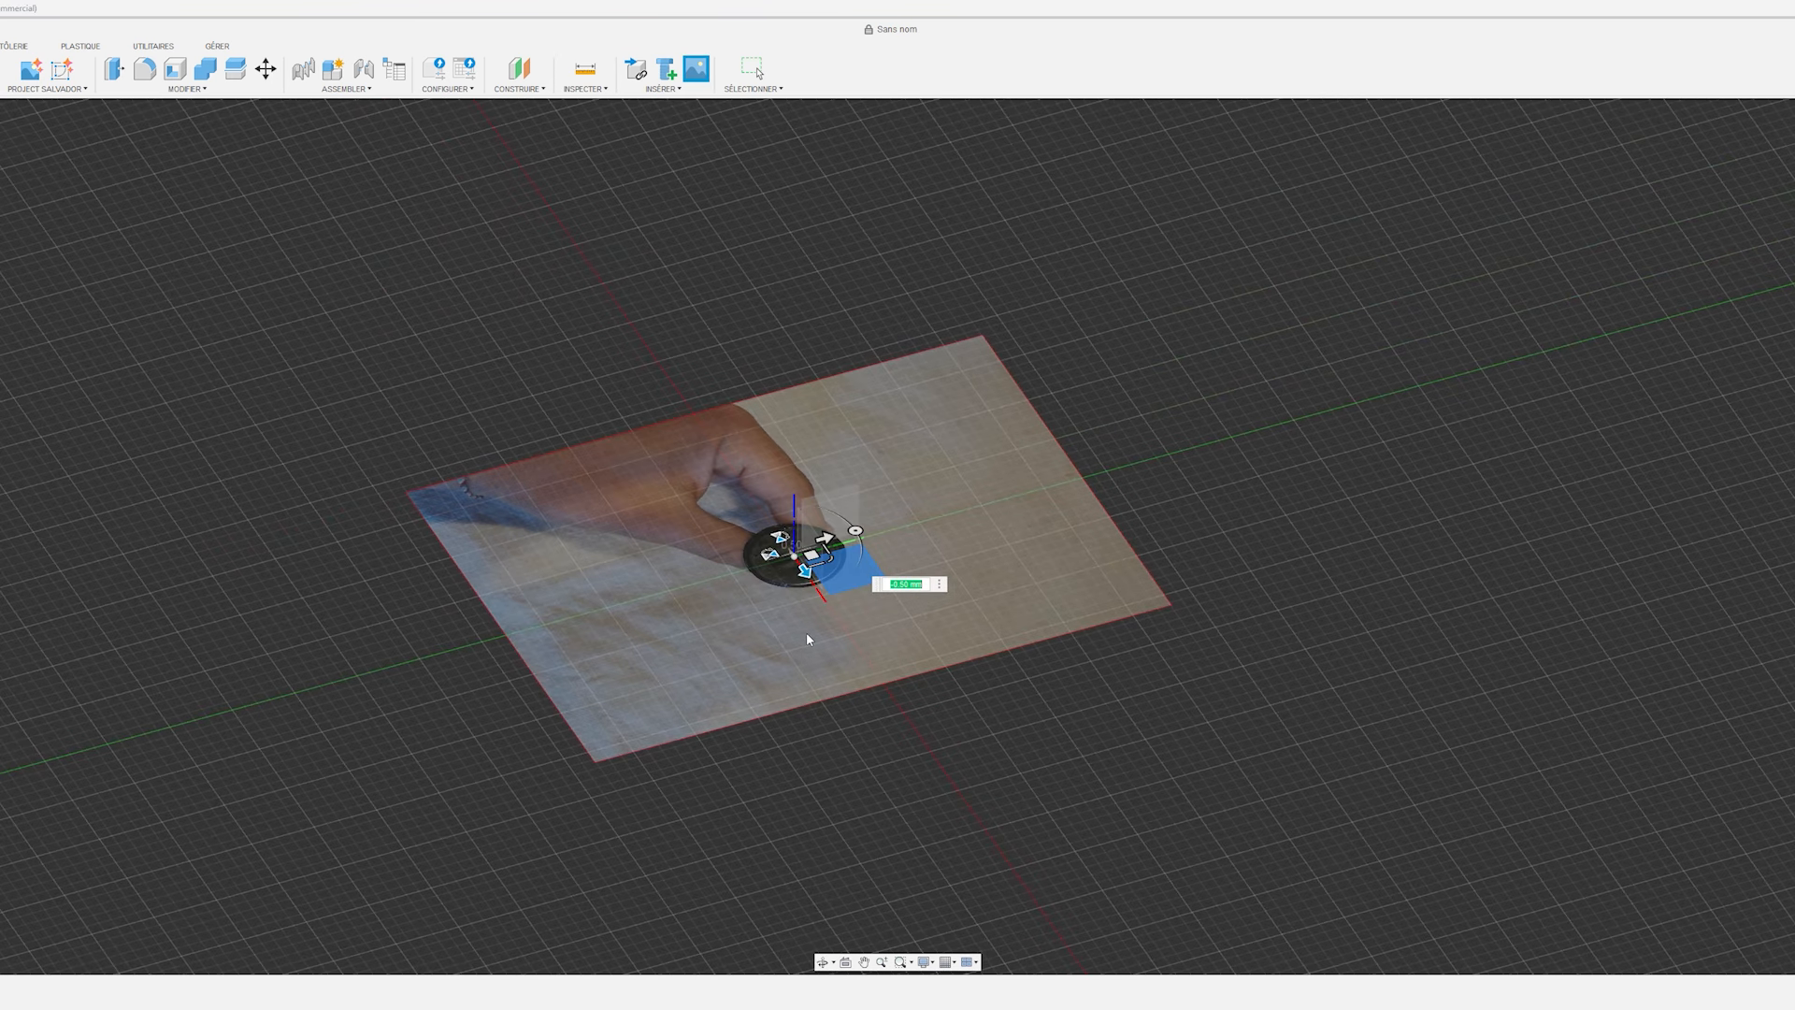
{"action": "scroll", "coordinate": [806, 632], "scroll_direction": "down", "scroll_amount": 3}
{"action": "middle_click_drag", "start_coordinate": [804, 632], "coordinate": [860, 675], "text": "shift"}
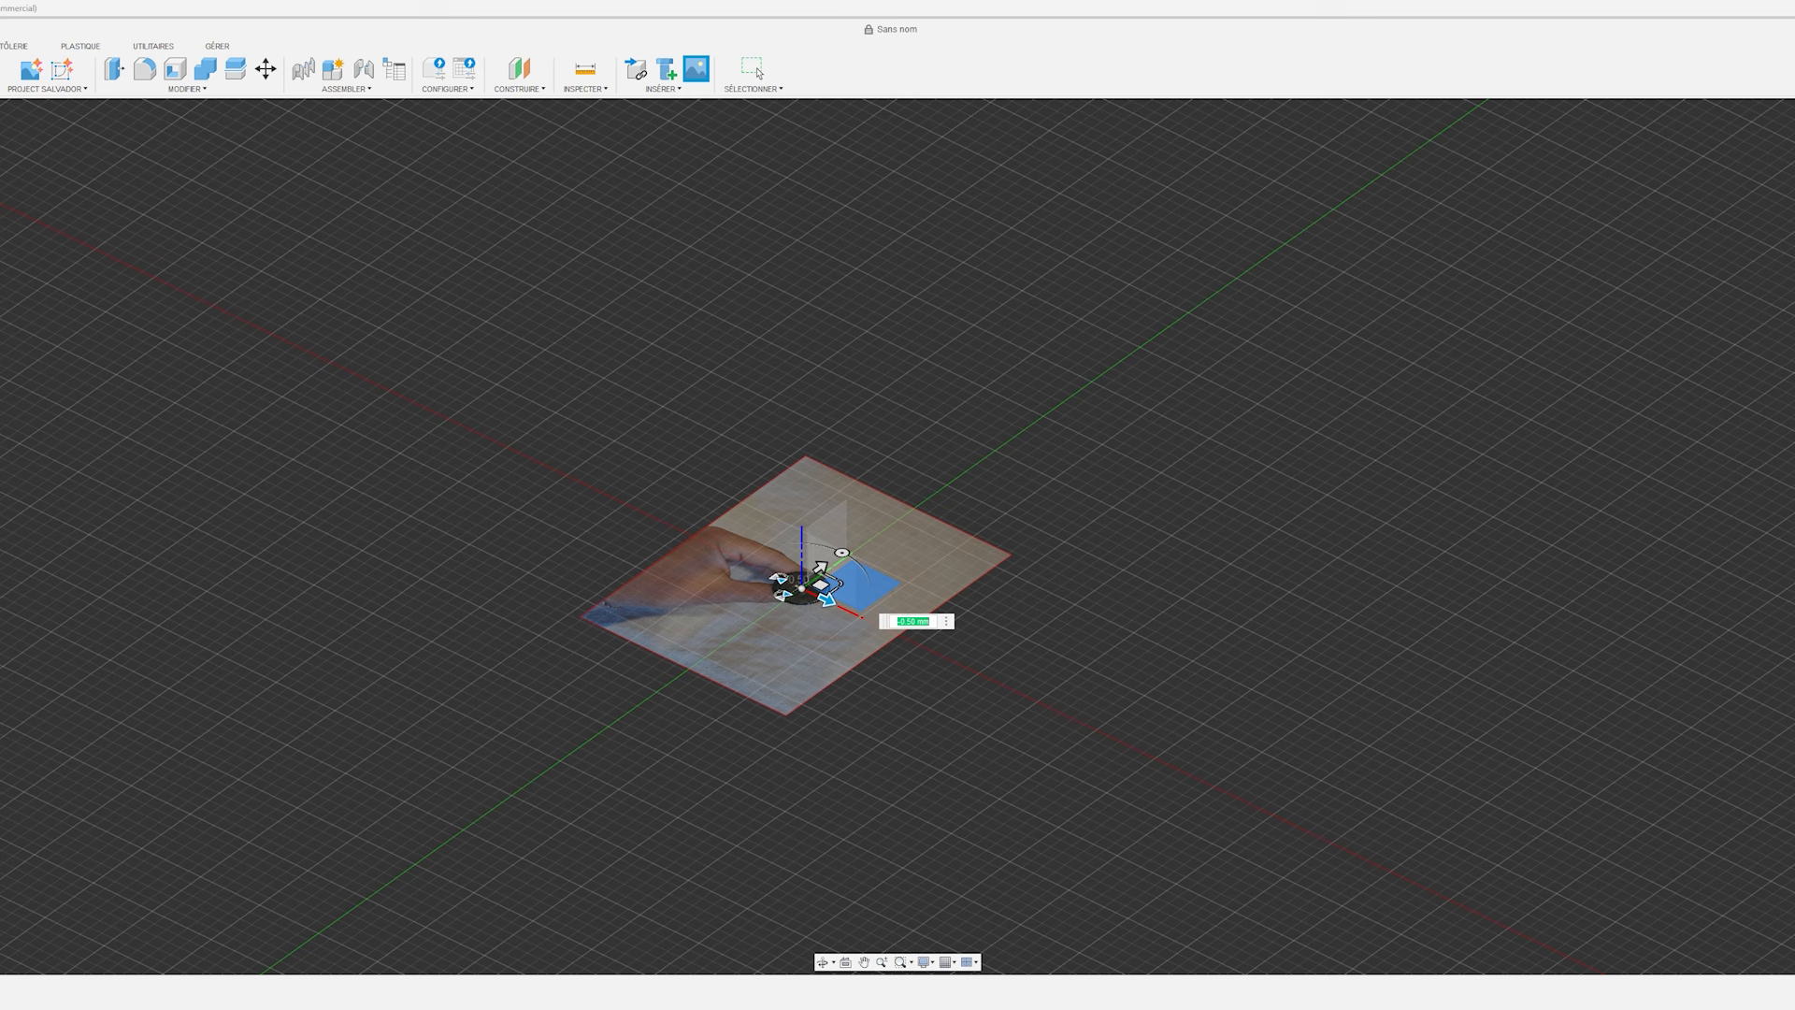
{"action": "key", "text": "Return"}
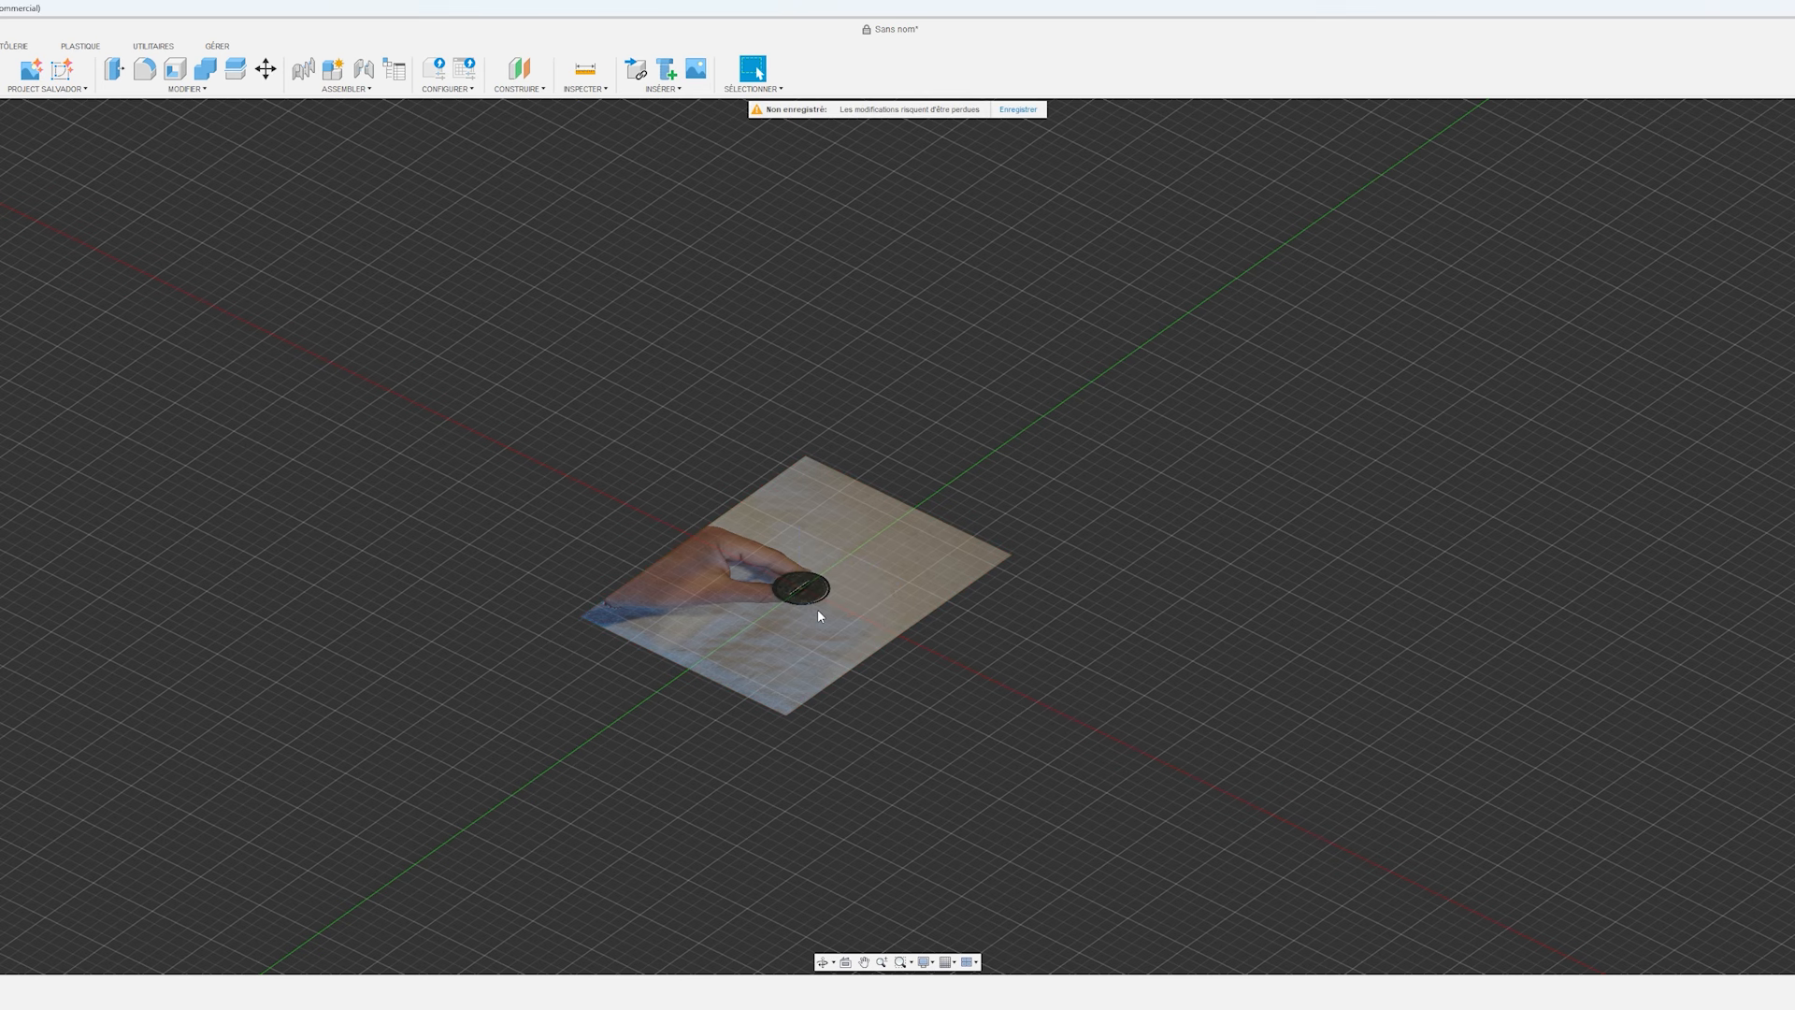
Insert the image IMG_20250513_100232 from the computer as a canvas on the vertical plane containing the green axis.
{"action": "left_click", "coordinate": [666, 92]}
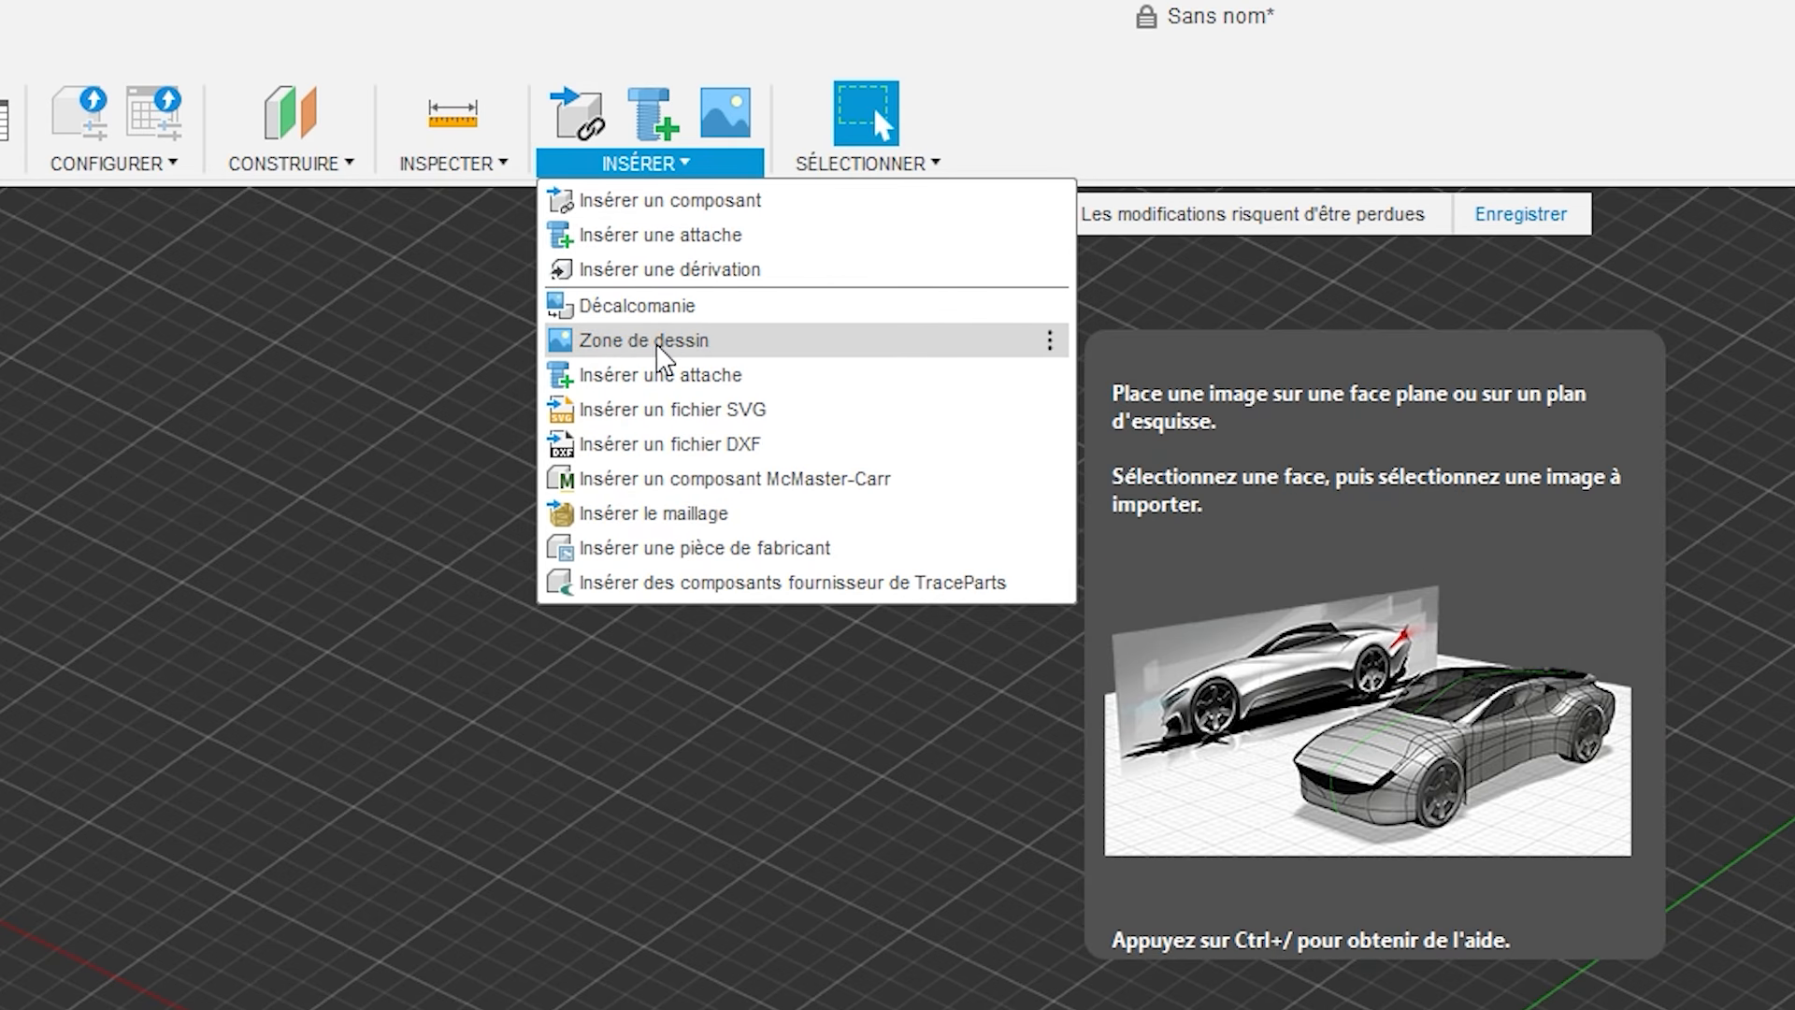
{"action": "left_click", "coordinate": [659, 342]}
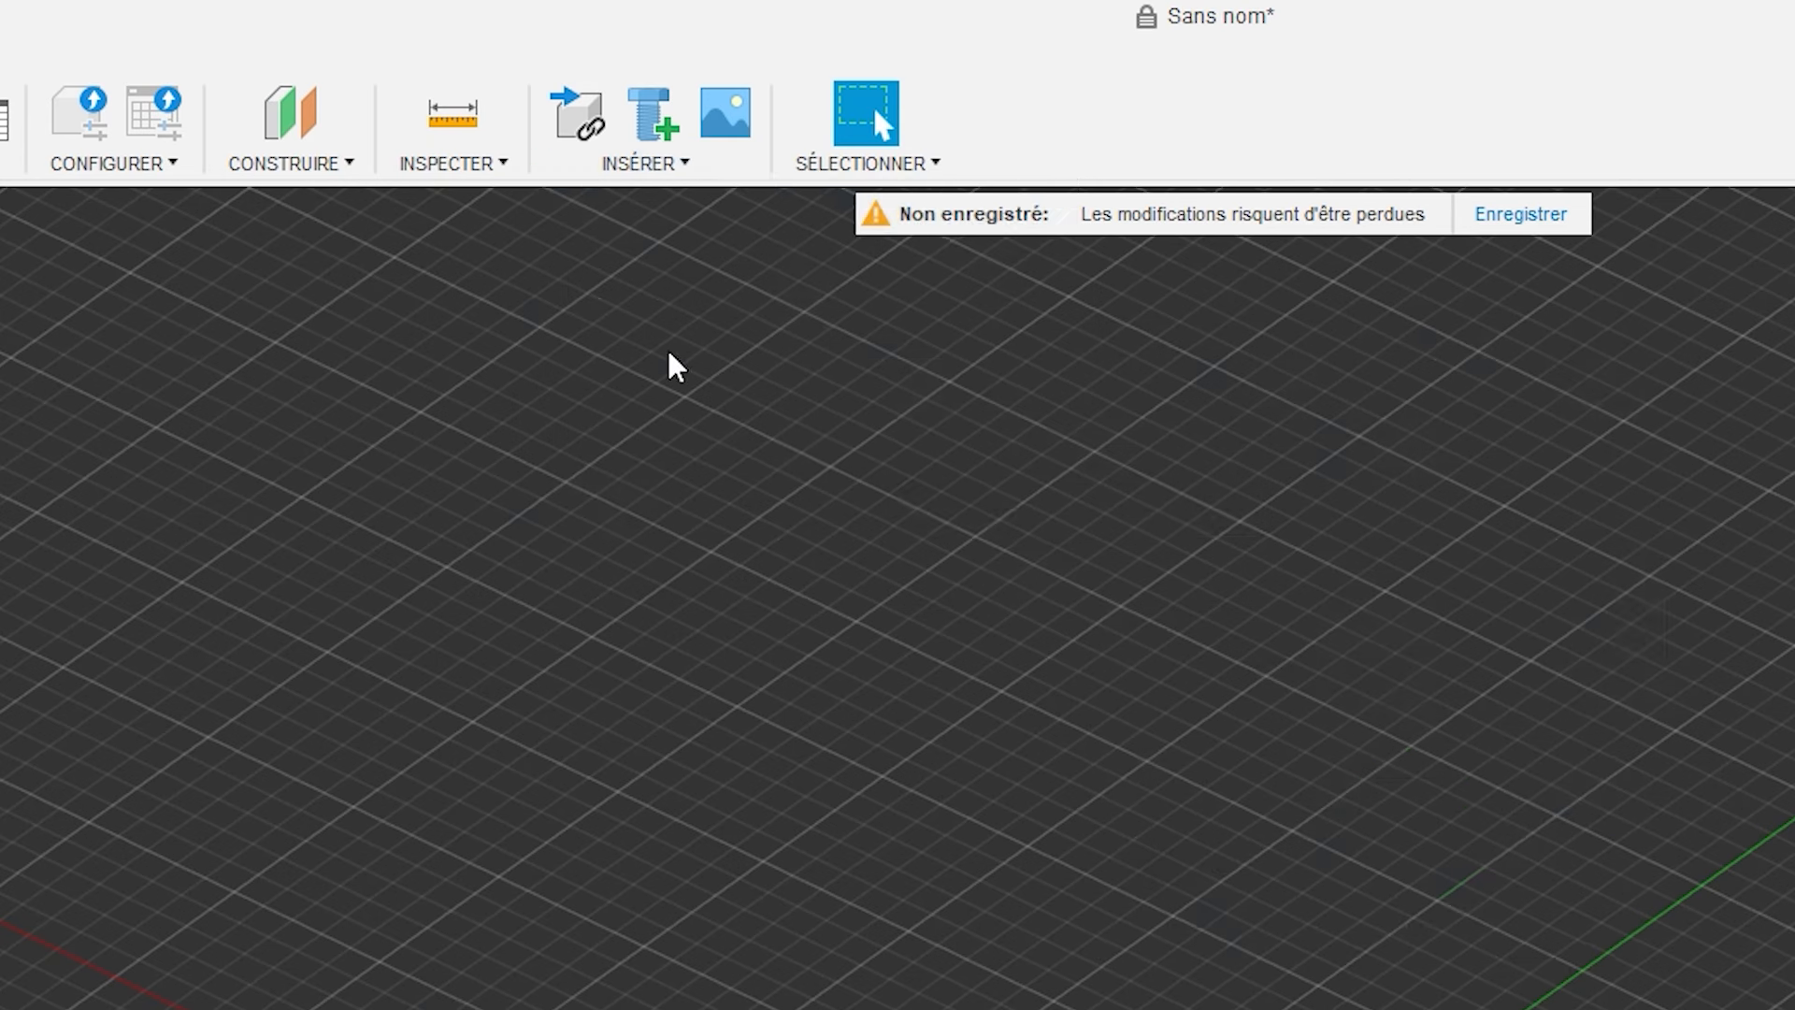
{"action": "left_click", "coordinate": [741, 648]}
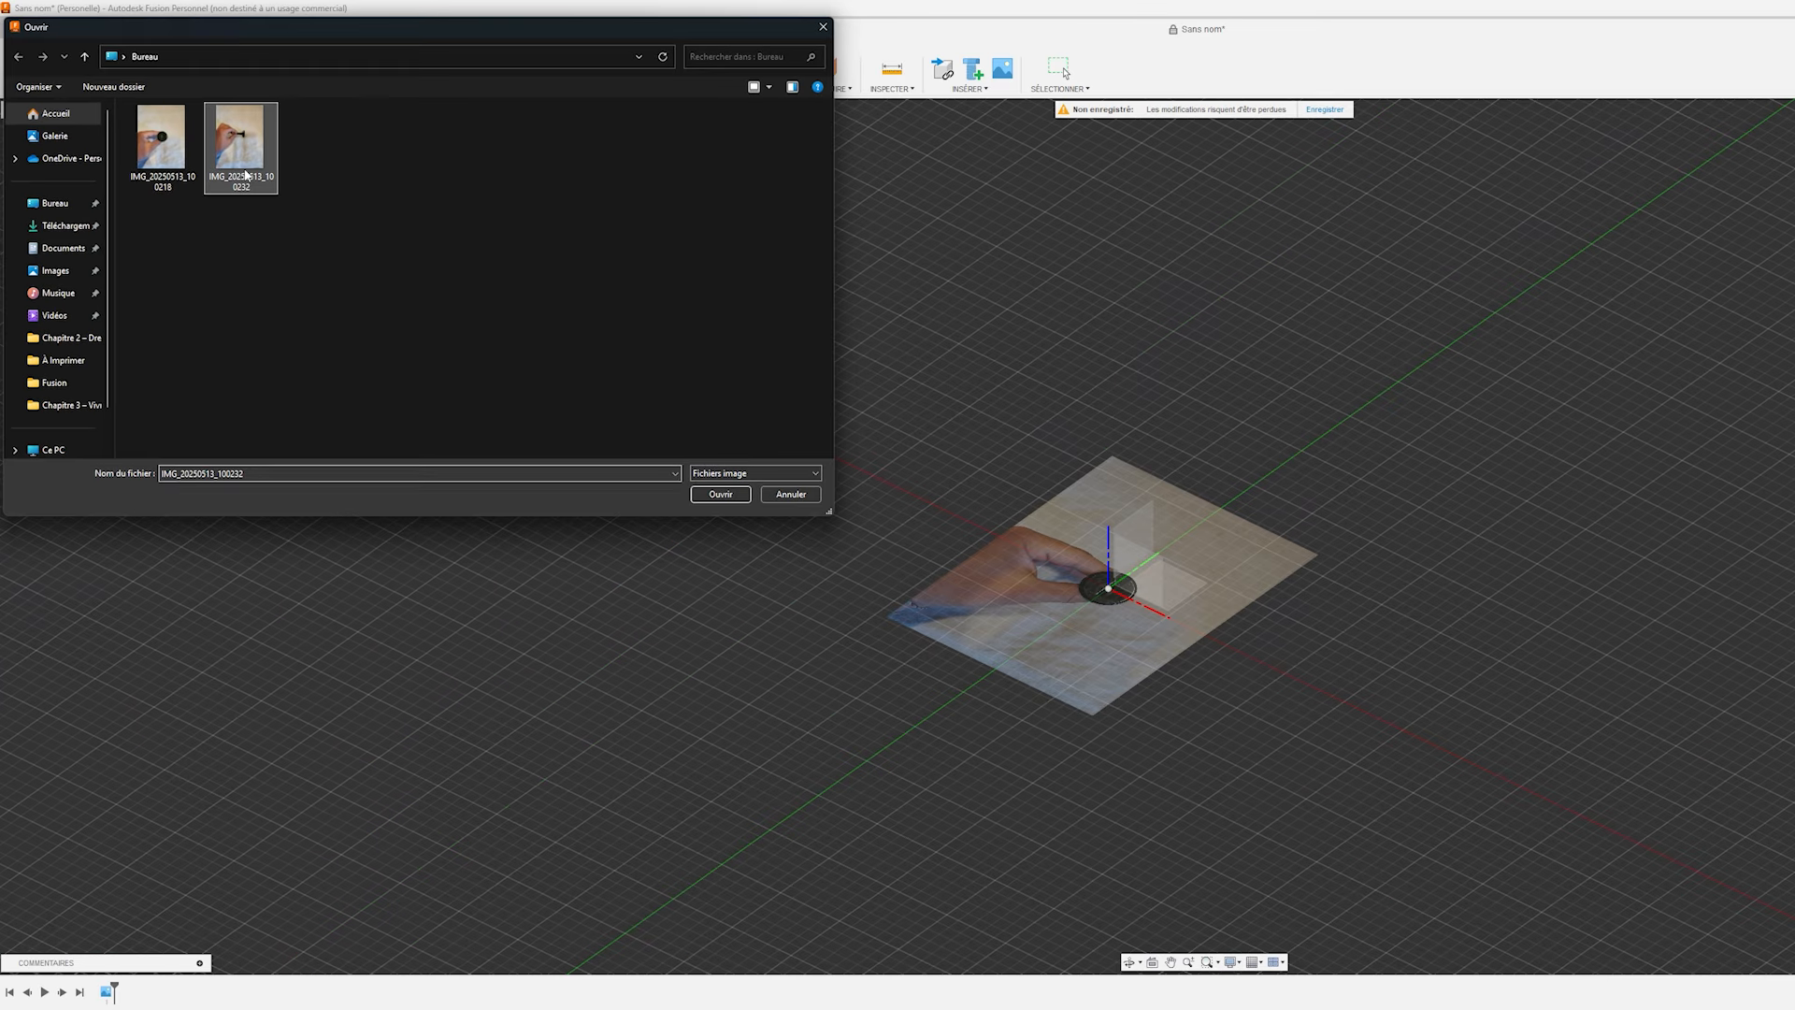
{"action": "left_click", "coordinate": [723, 494]}
{"action": "middle_click_drag", "start_coordinate": [1147, 678], "coordinate": [897, 645], "text": "shift"}
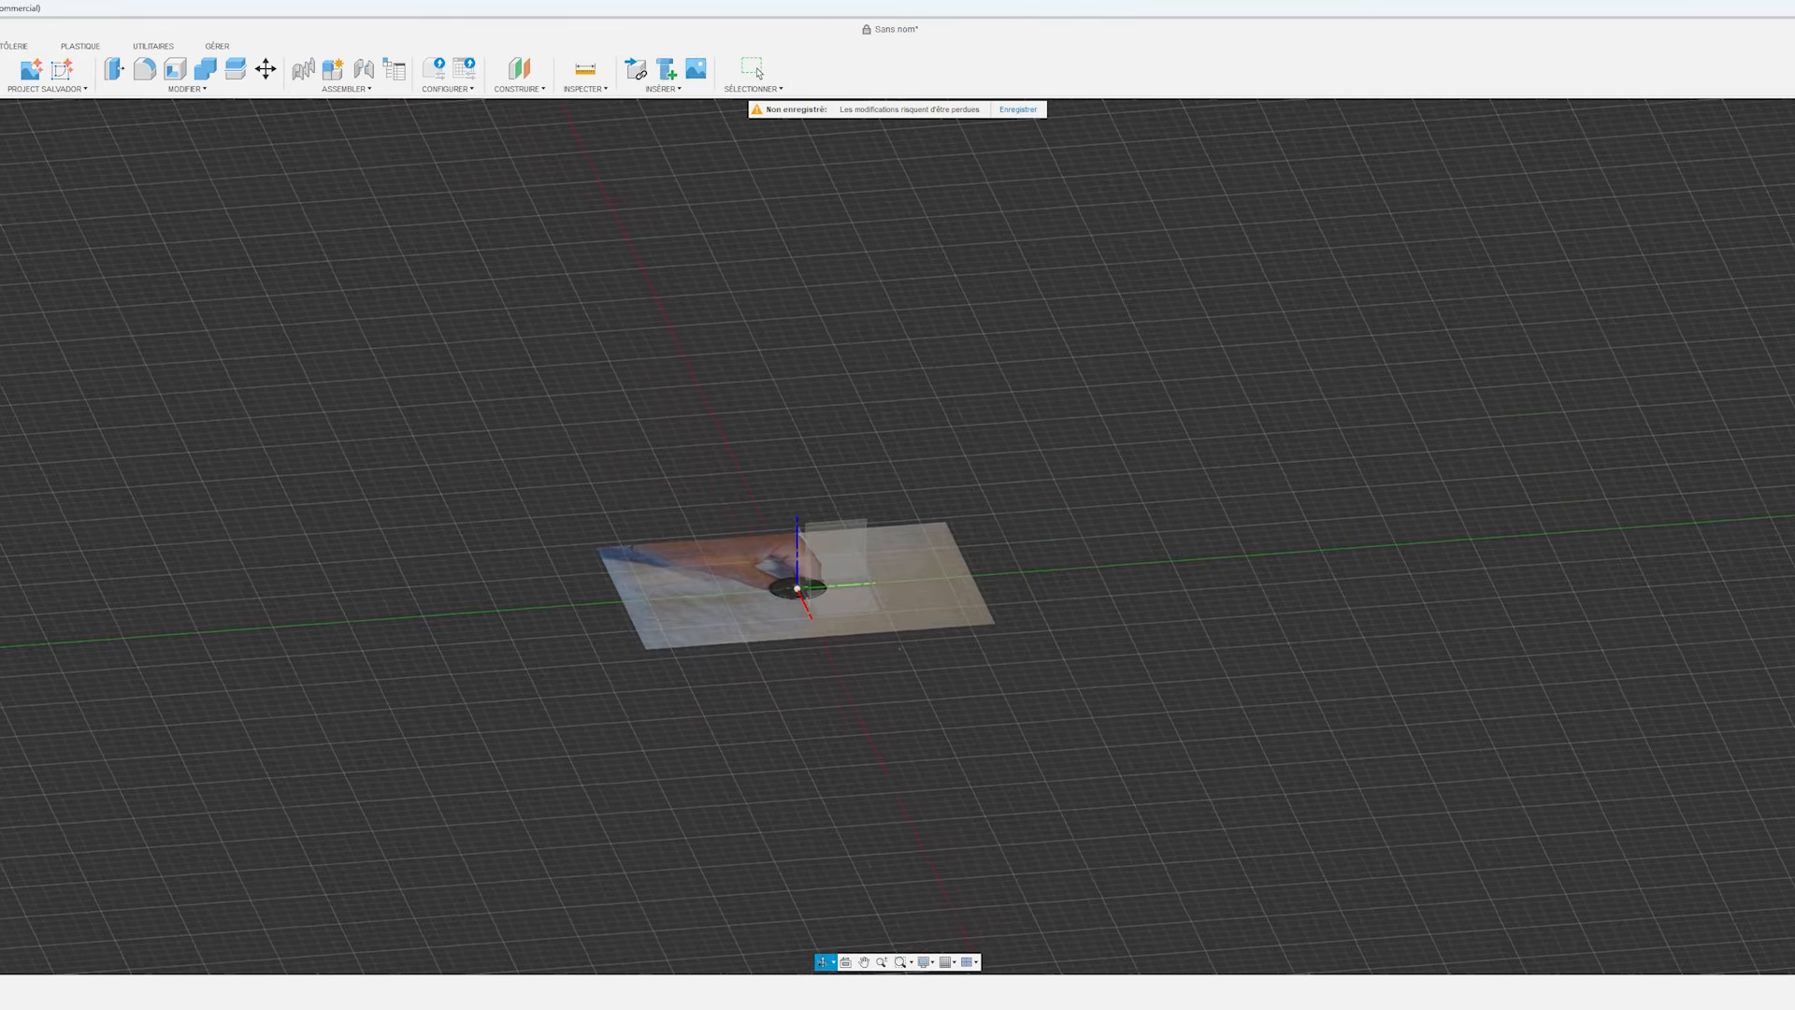
{"action": "left_click", "coordinate": [841, 549]}
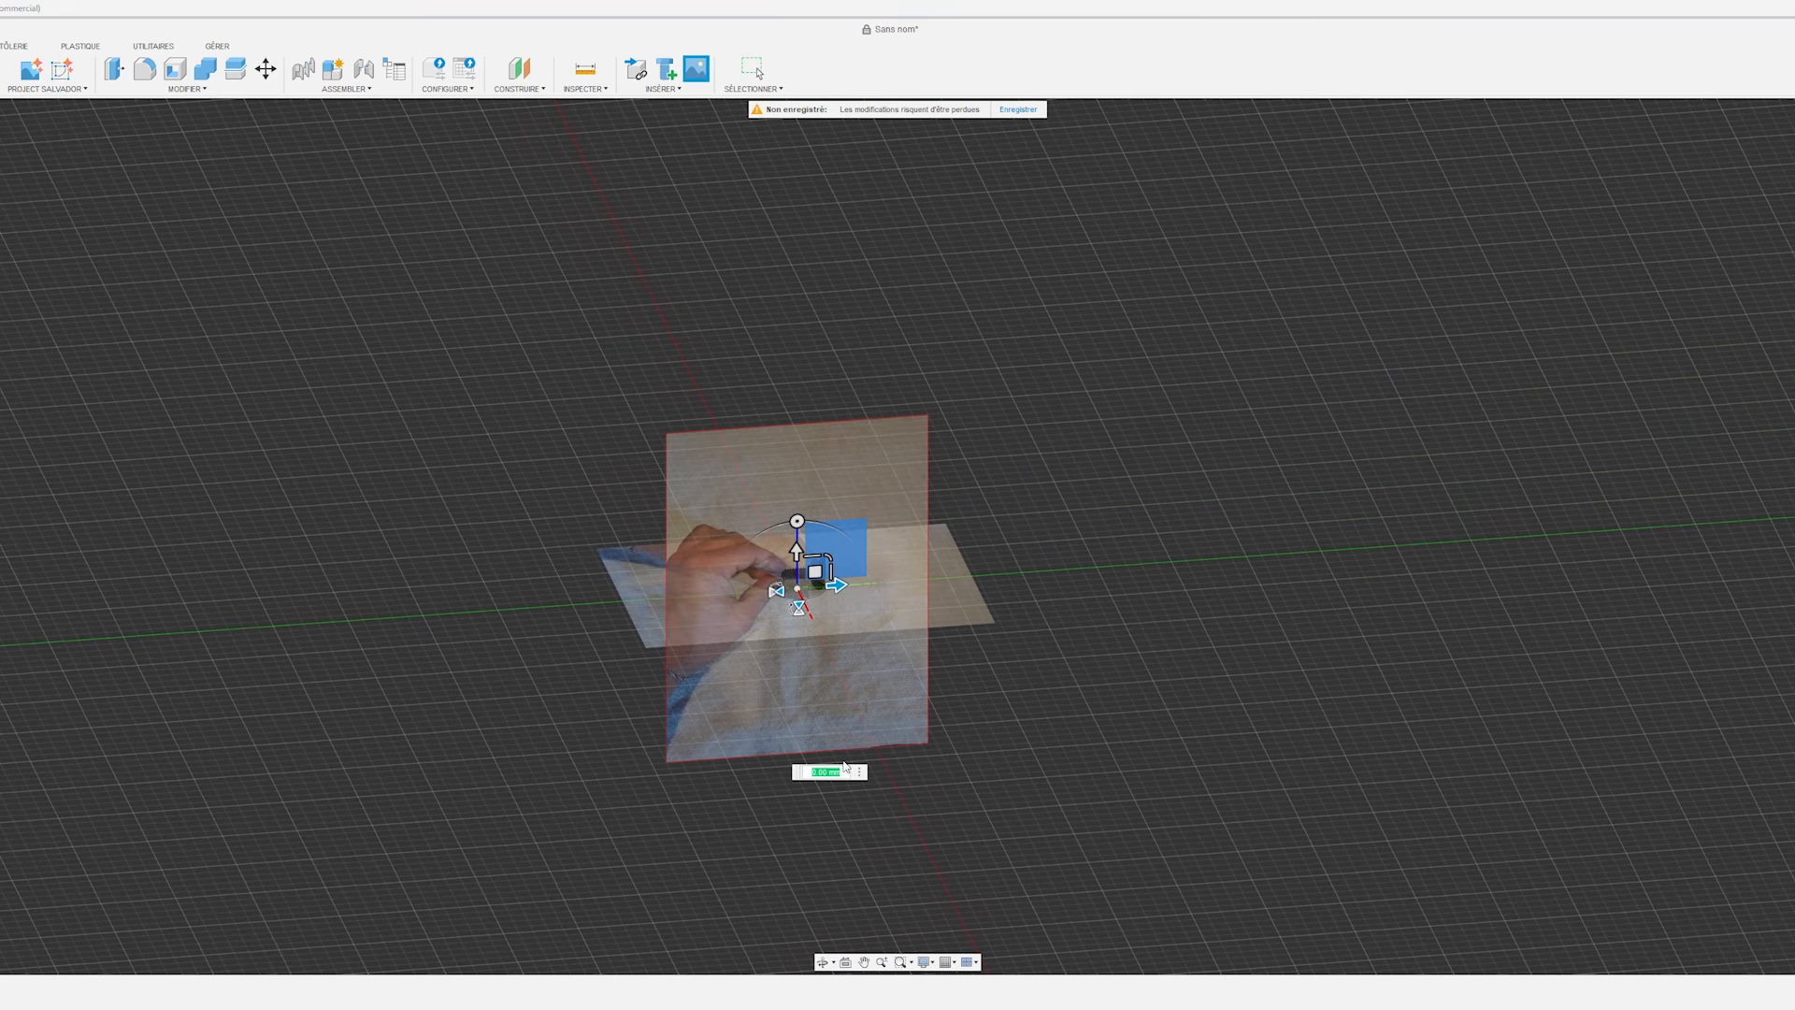
Rotate the vertical canvas about 90 degrees so the screw stands upright, and move the base of its head onto the origin.
{"action": "scroll", "coordinate": [849, 671], "scroll_direction": "up", "scroll_amount": 5}
{"action": "left_click_drag", "start_coordinate": [727, 420], "coordinate": [841, 484]}
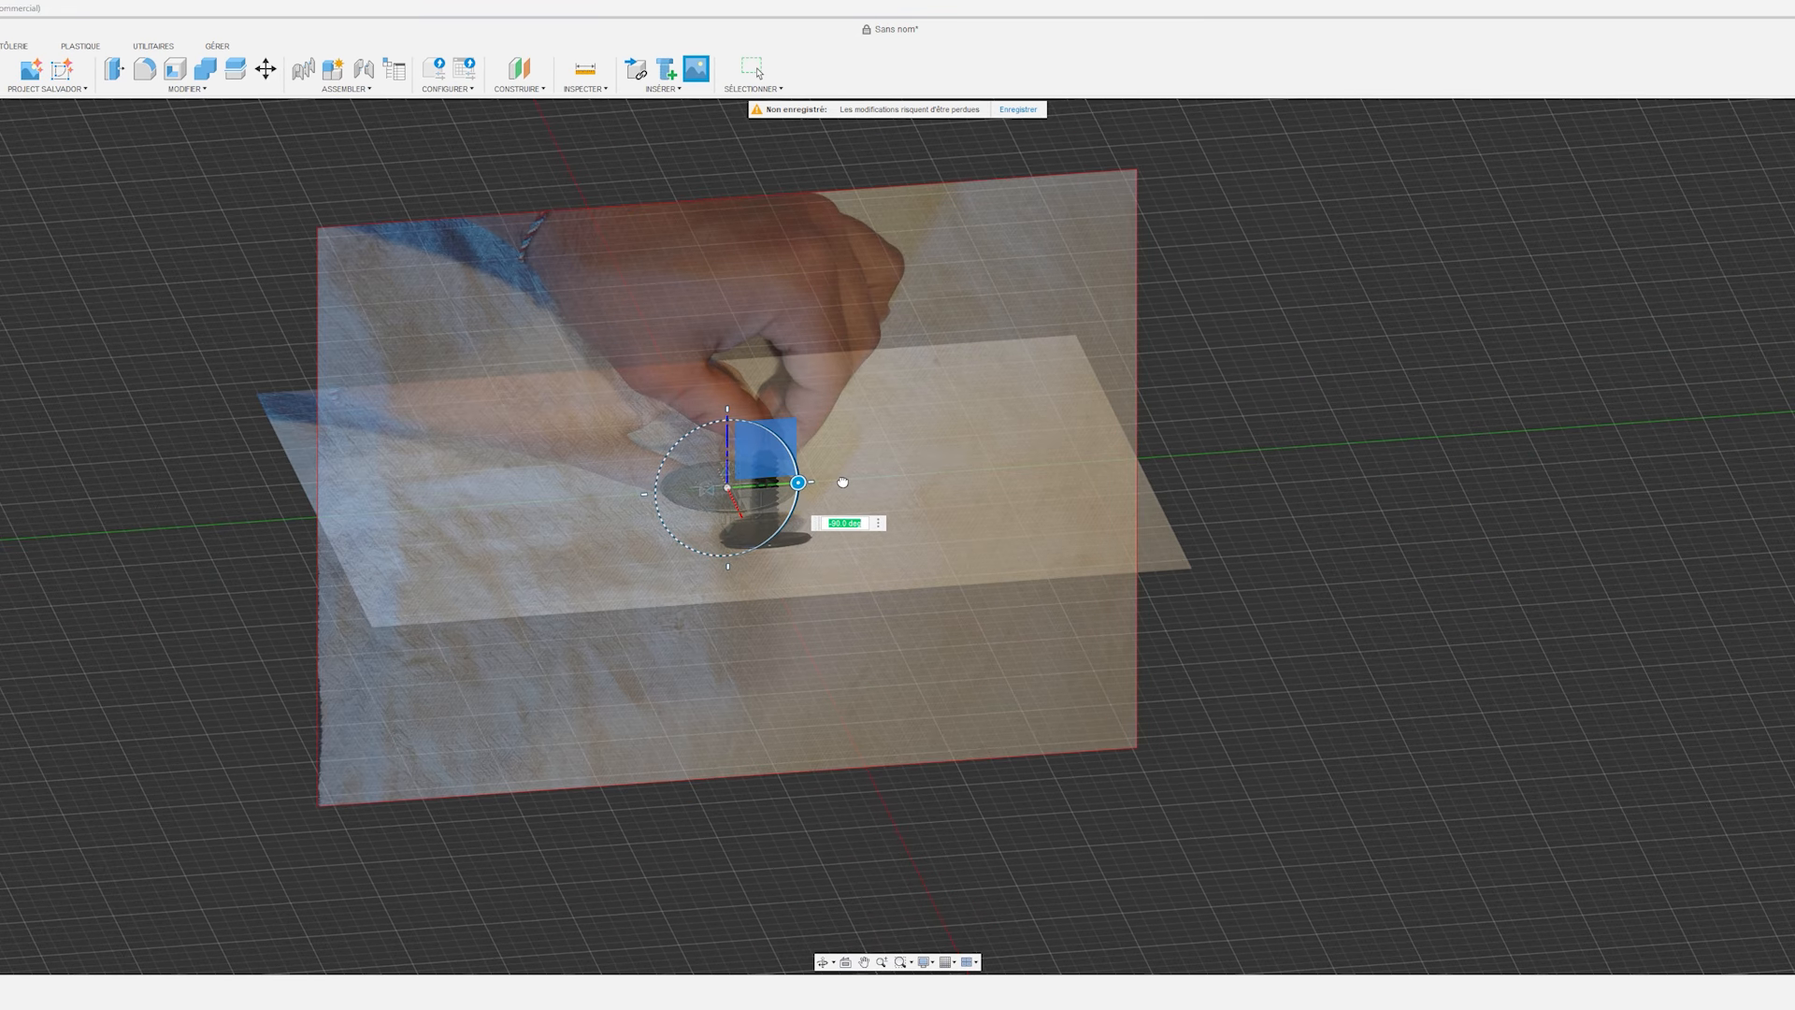
{"action": "left_click_drag", "start_coordinate": [728, 521], "coordinate": [736, 412]}
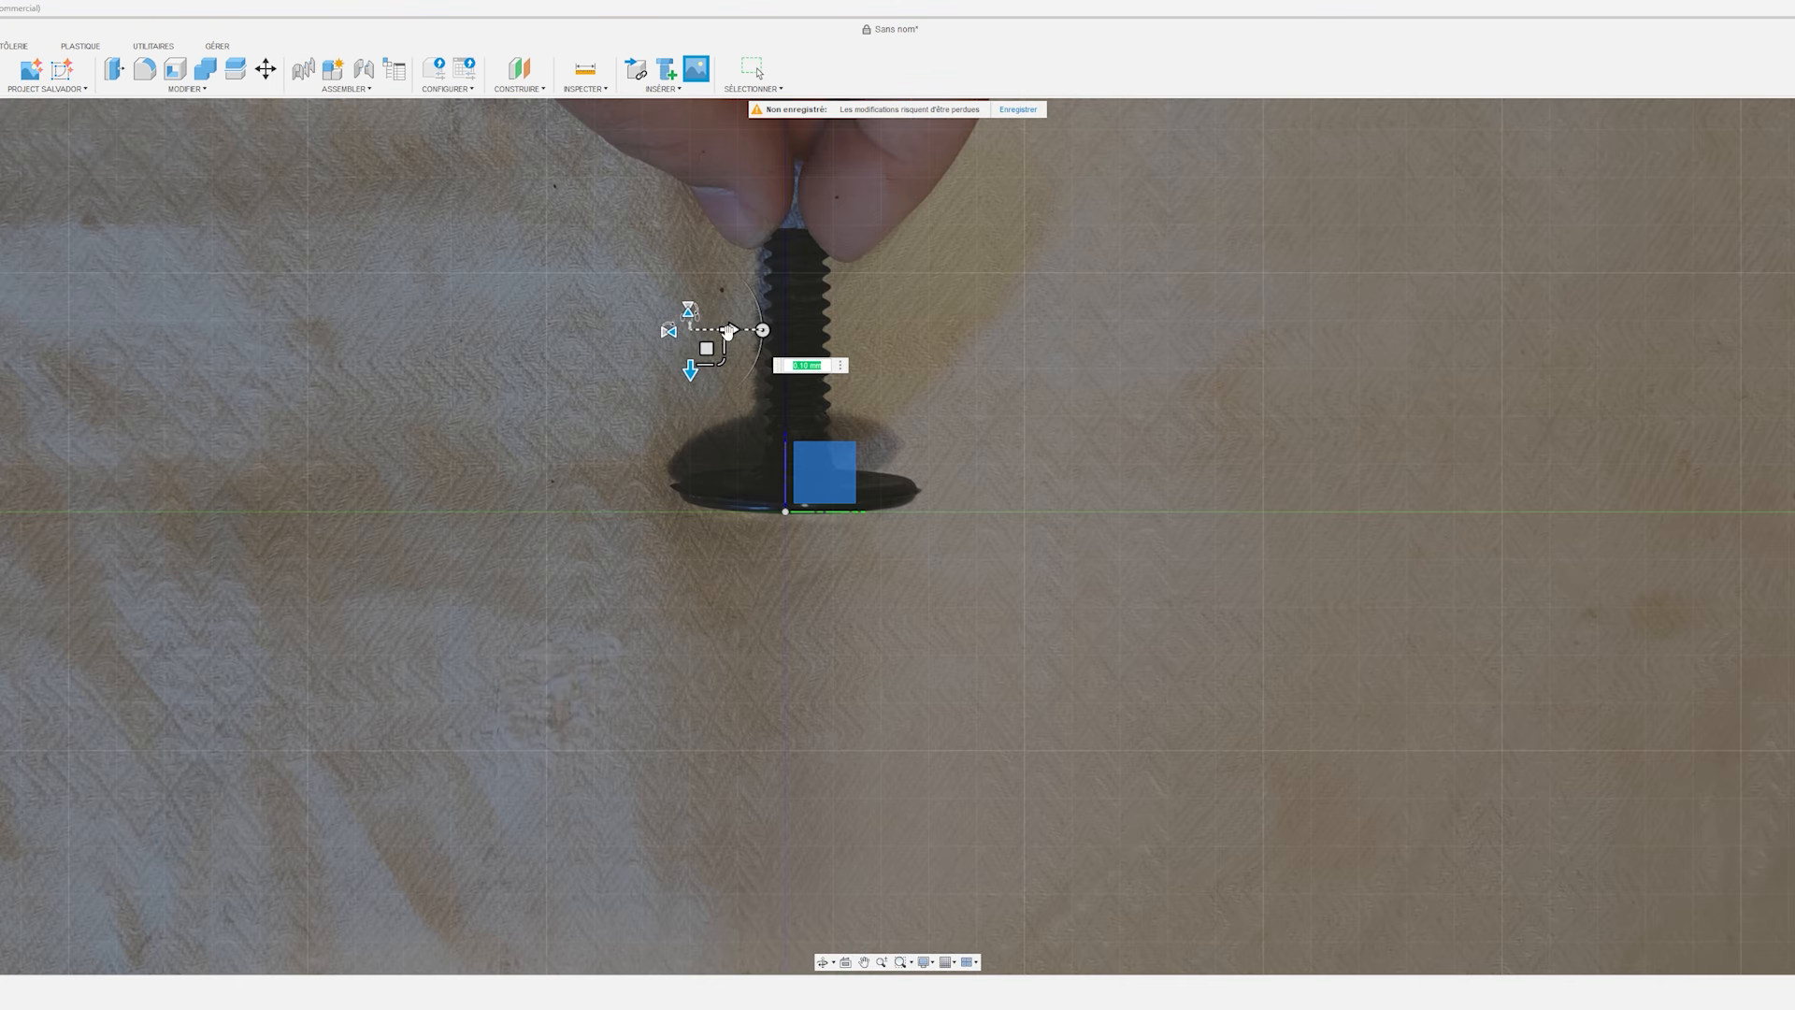
{"action": "left_click_drag", "start_coordinate": [730, 331], "coordinate": [721, 330]}
{"action": "scroll", "coordinate": [842, 433], "scroll_direction": "down", "scroll_amount": 2}
{"action": "scroll", "coordinate": [842, 433], "scroll_direction": "down", "scroll_amount": 3}
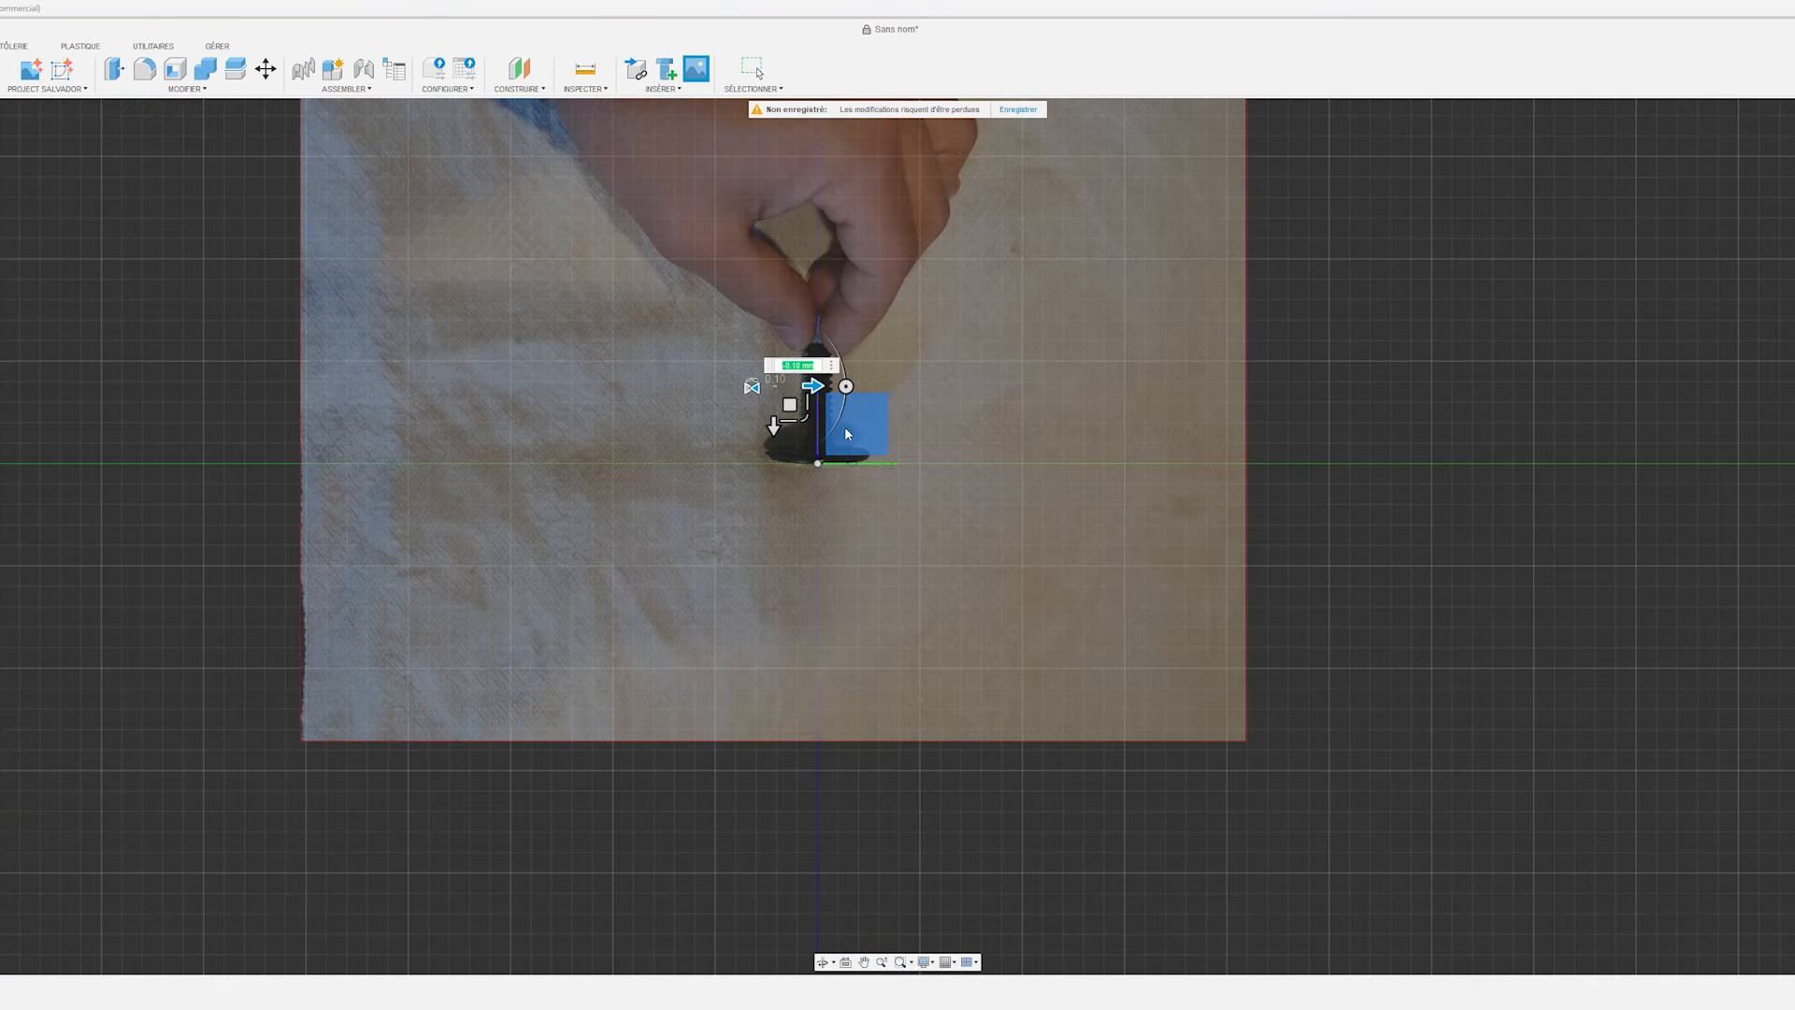
{"action": "key", "text": "Return"}
{"action": "middle_click_drag", "start_coordinate": [779, 553], "coordinate": [867, 655], "text": "shift"}
{"action": "scroll", "coordinate": [937, 598], "scroll_direction": "down", "scroll_amount": 2}
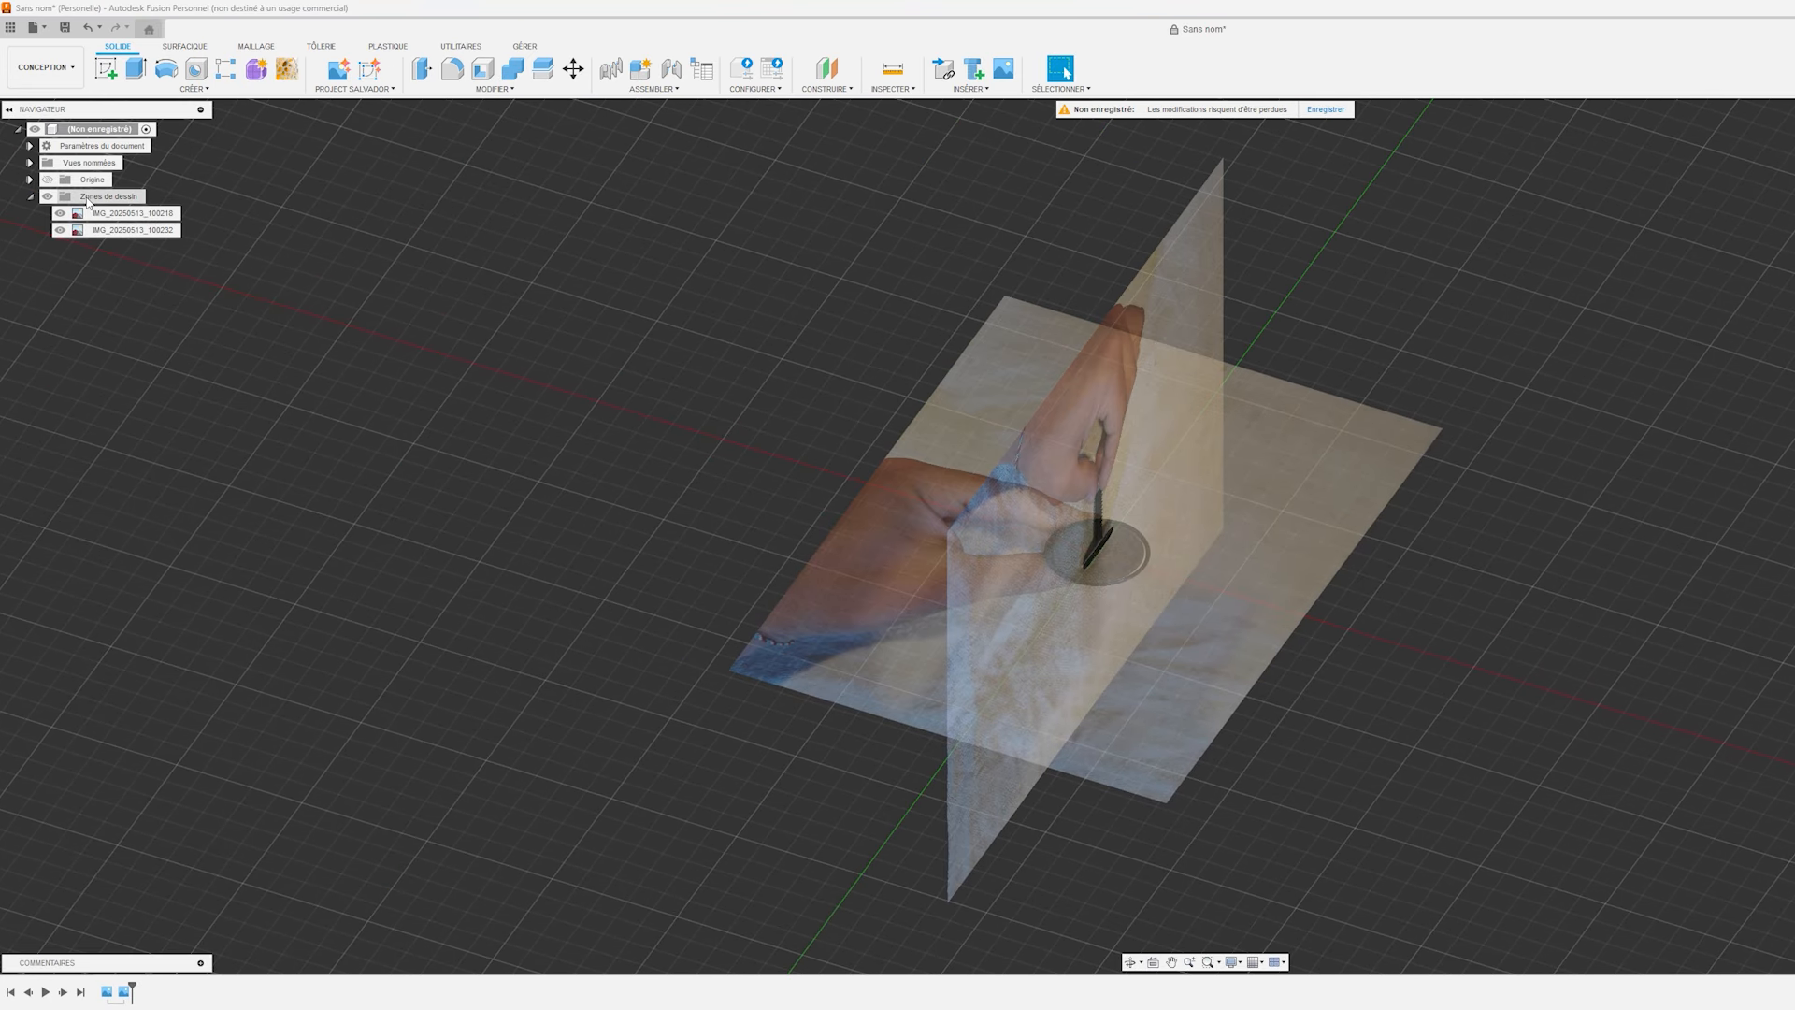
Rename the horizontal canvas Dessus and the vertical canvas Profil.
{"action": "left_click", "coordinate": [129, 214]}
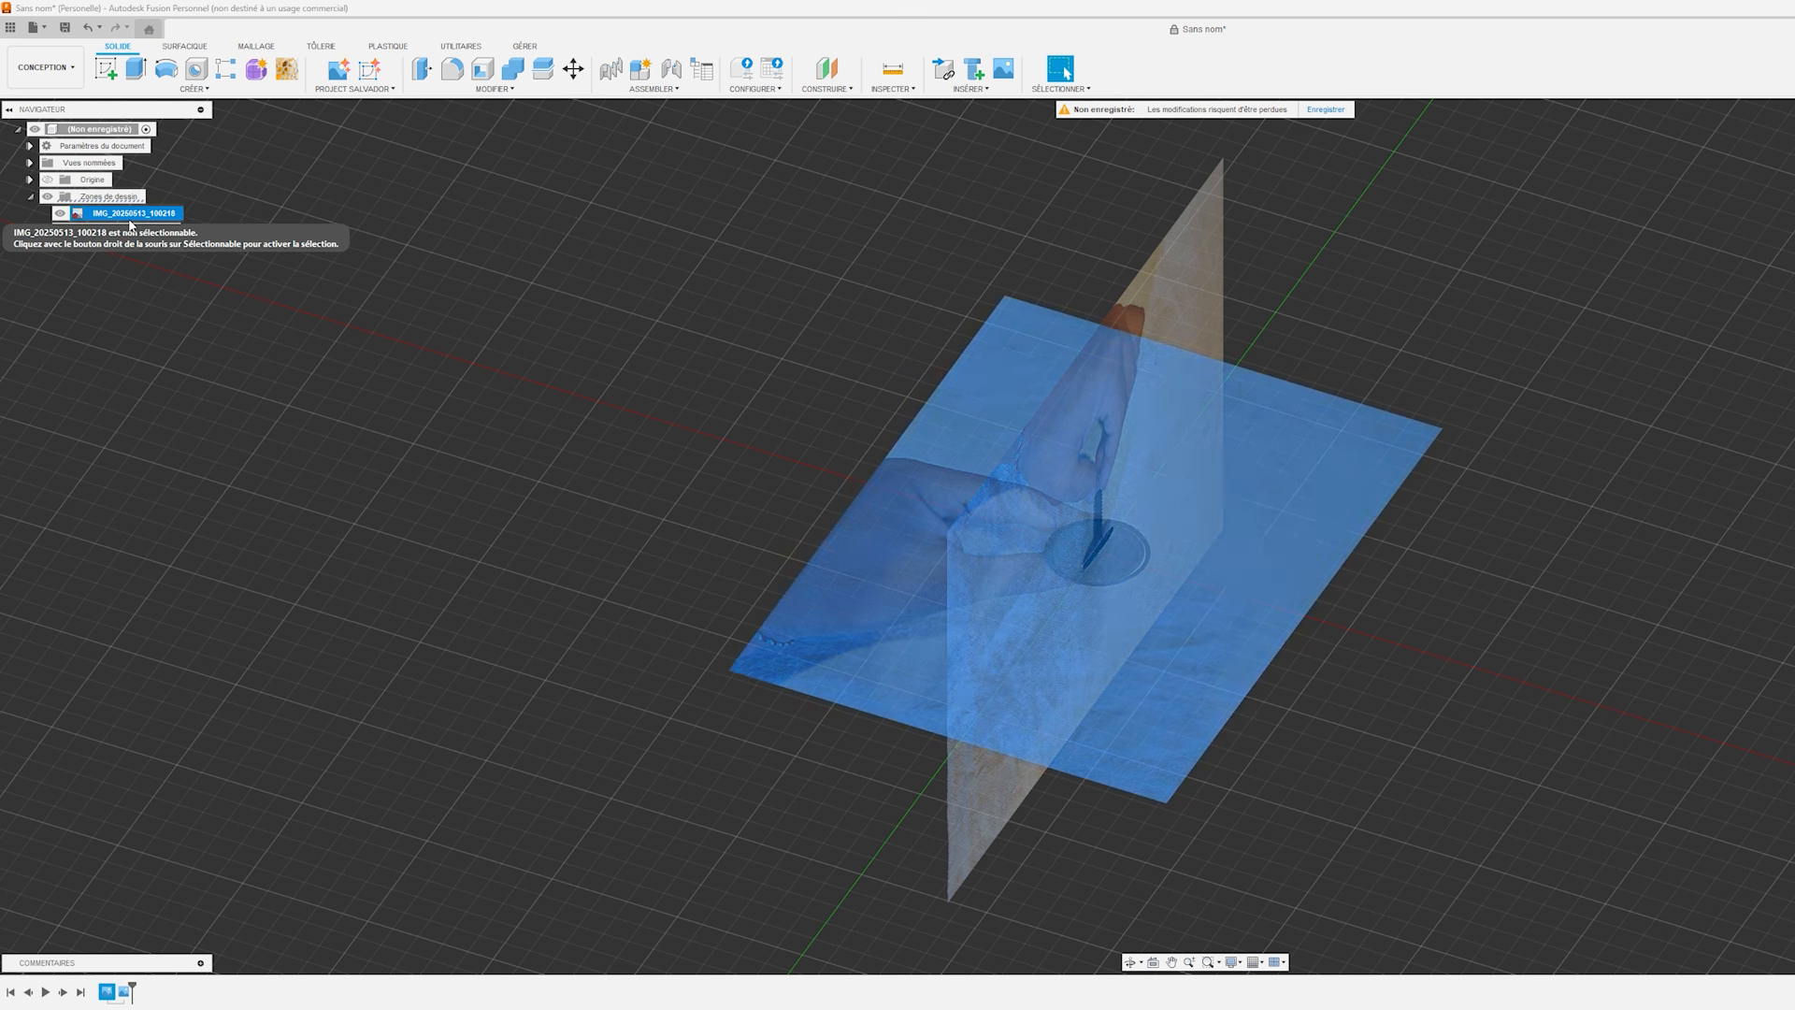
{"action": "left_click", "coordinate": [130, 214]}
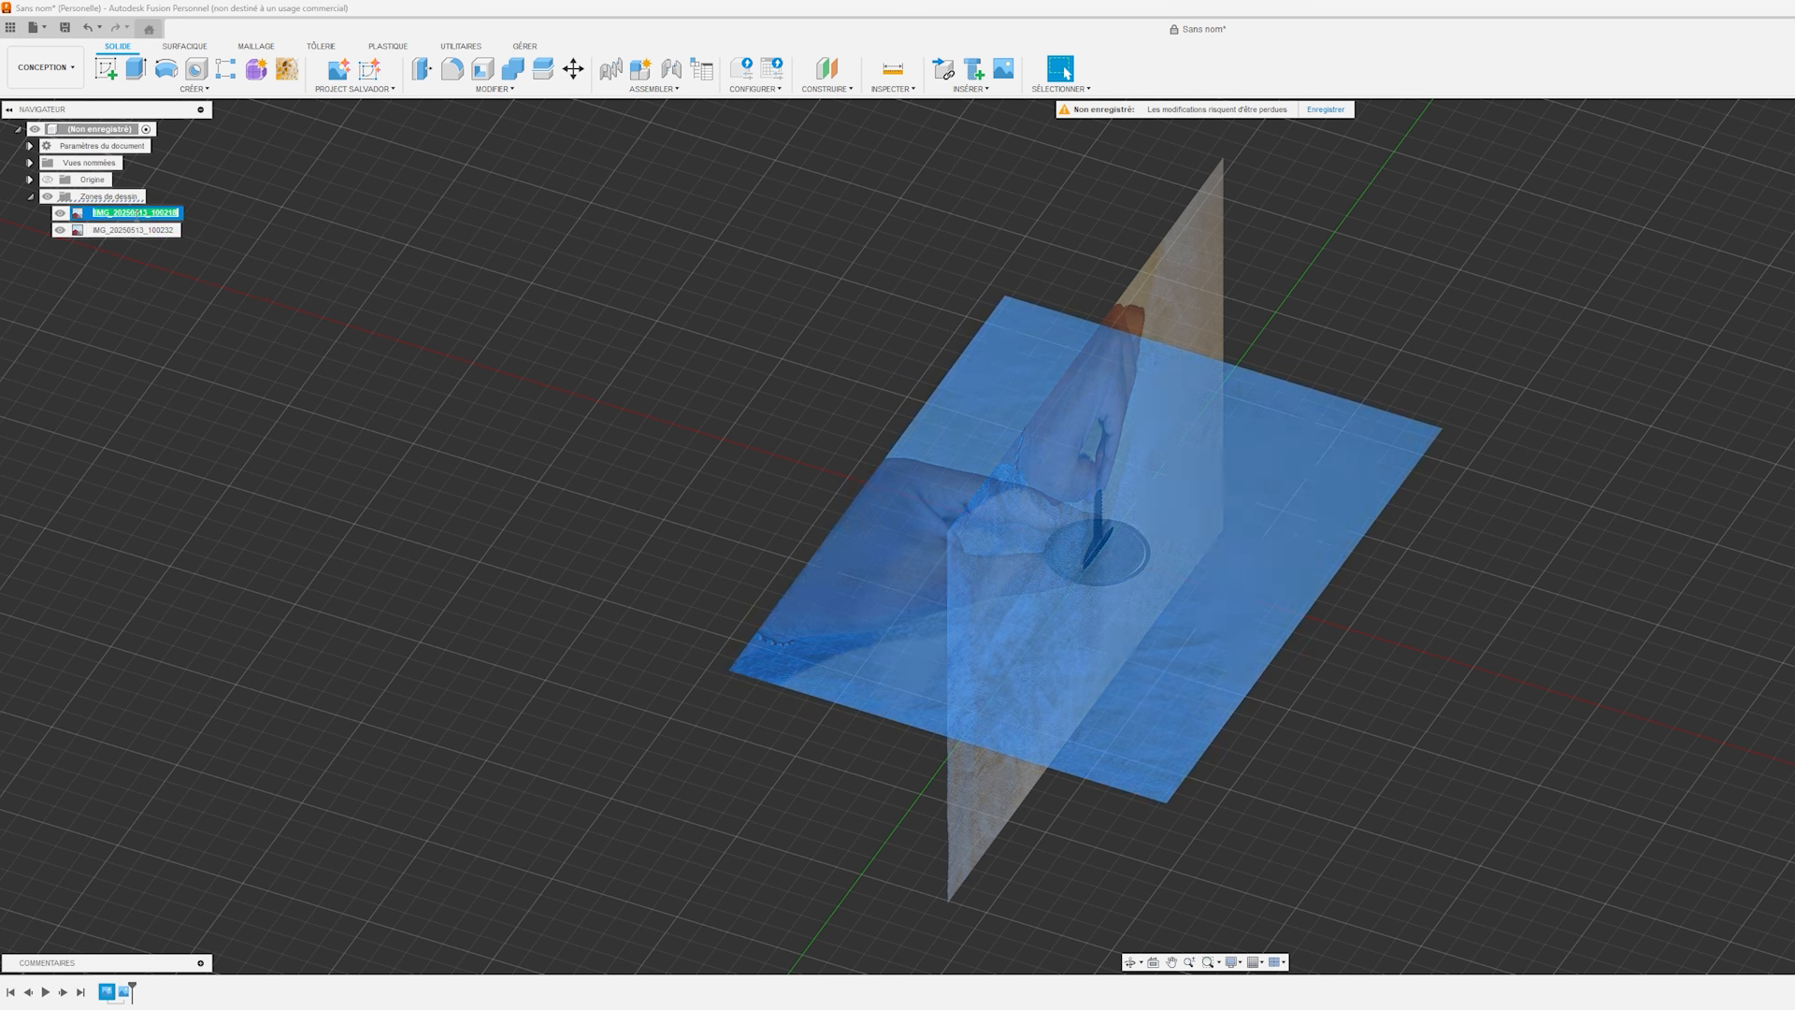
{"action": "type", "text": "Dessus"}
{"action": "key", "text": "Return"}
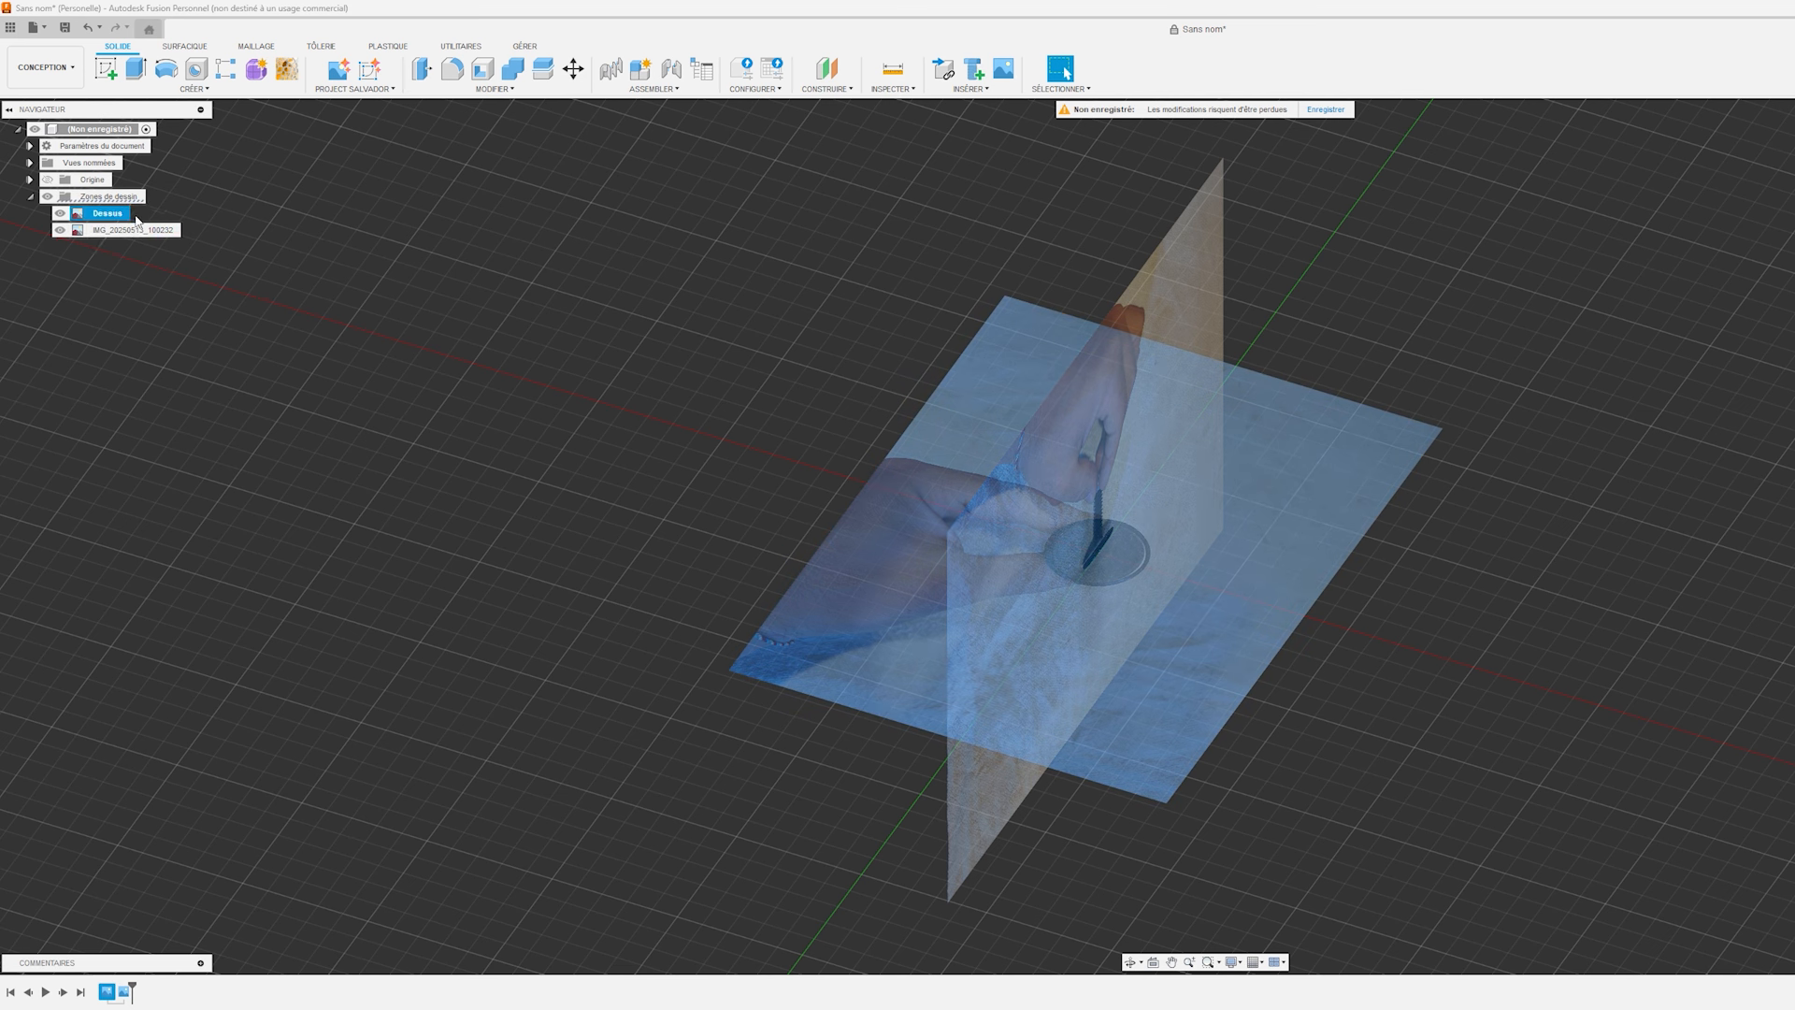
{"action": "left_click", "coordinate": [115, 230]}
{"action": "left_click", "coordinate": [115, 230]}
{"action": "type", "text": "Profil"}
{"action": "key", "text": "Return"}
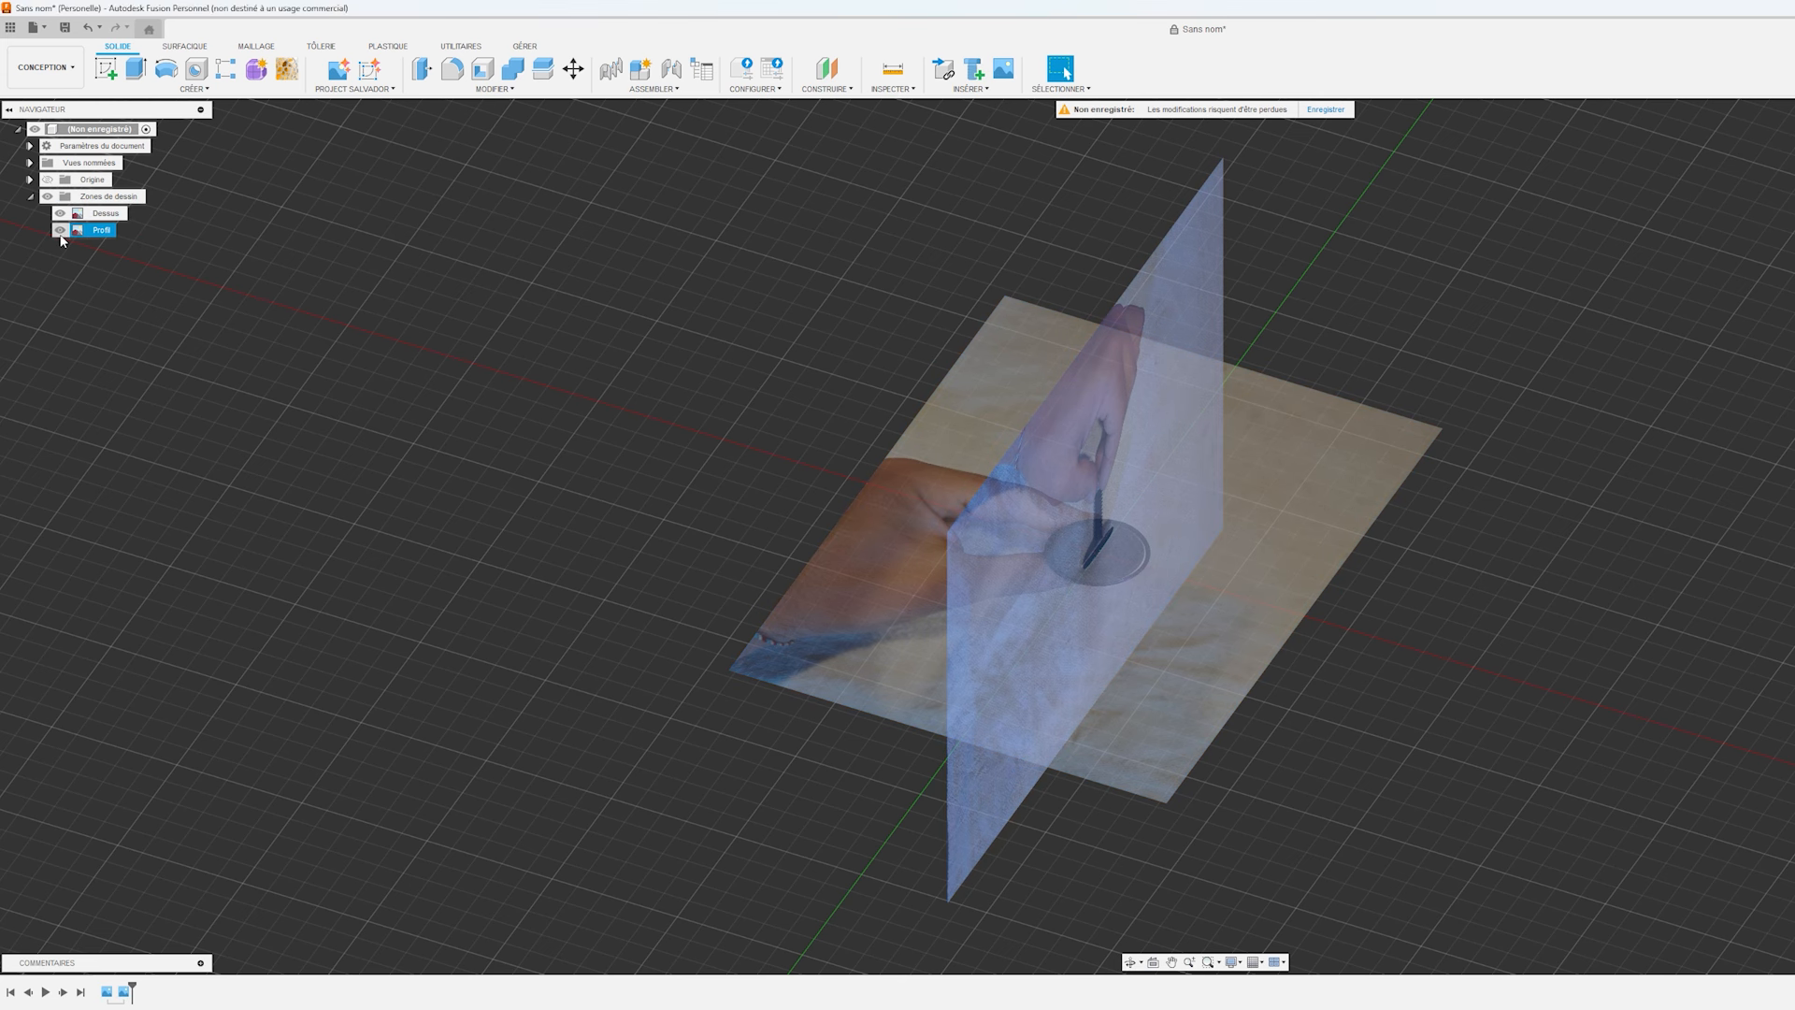
Hide the Profil canvas and calibrate the Dessus canvas by setting the diameter of the round head to 35 mm.
{"action": "left_click", "coordinate": [59, 233]}
{"action": "middle_click_drag", "start_coordinate": [1090, 542], "coordinate": [1172, 551]}
{"action": "middle_click_drag", "start_coordinate": [1173, 552], "coordinate": [1032, 550], "text": "shift"}
{"action": "scroll", "coordinate": [1118, 591], "scroll_direction": "up", "scroll_amount": 3}
{"action": "middle_click_drag", "start_coordinate": [1032, 551], "coordinate": [1030, 570]}
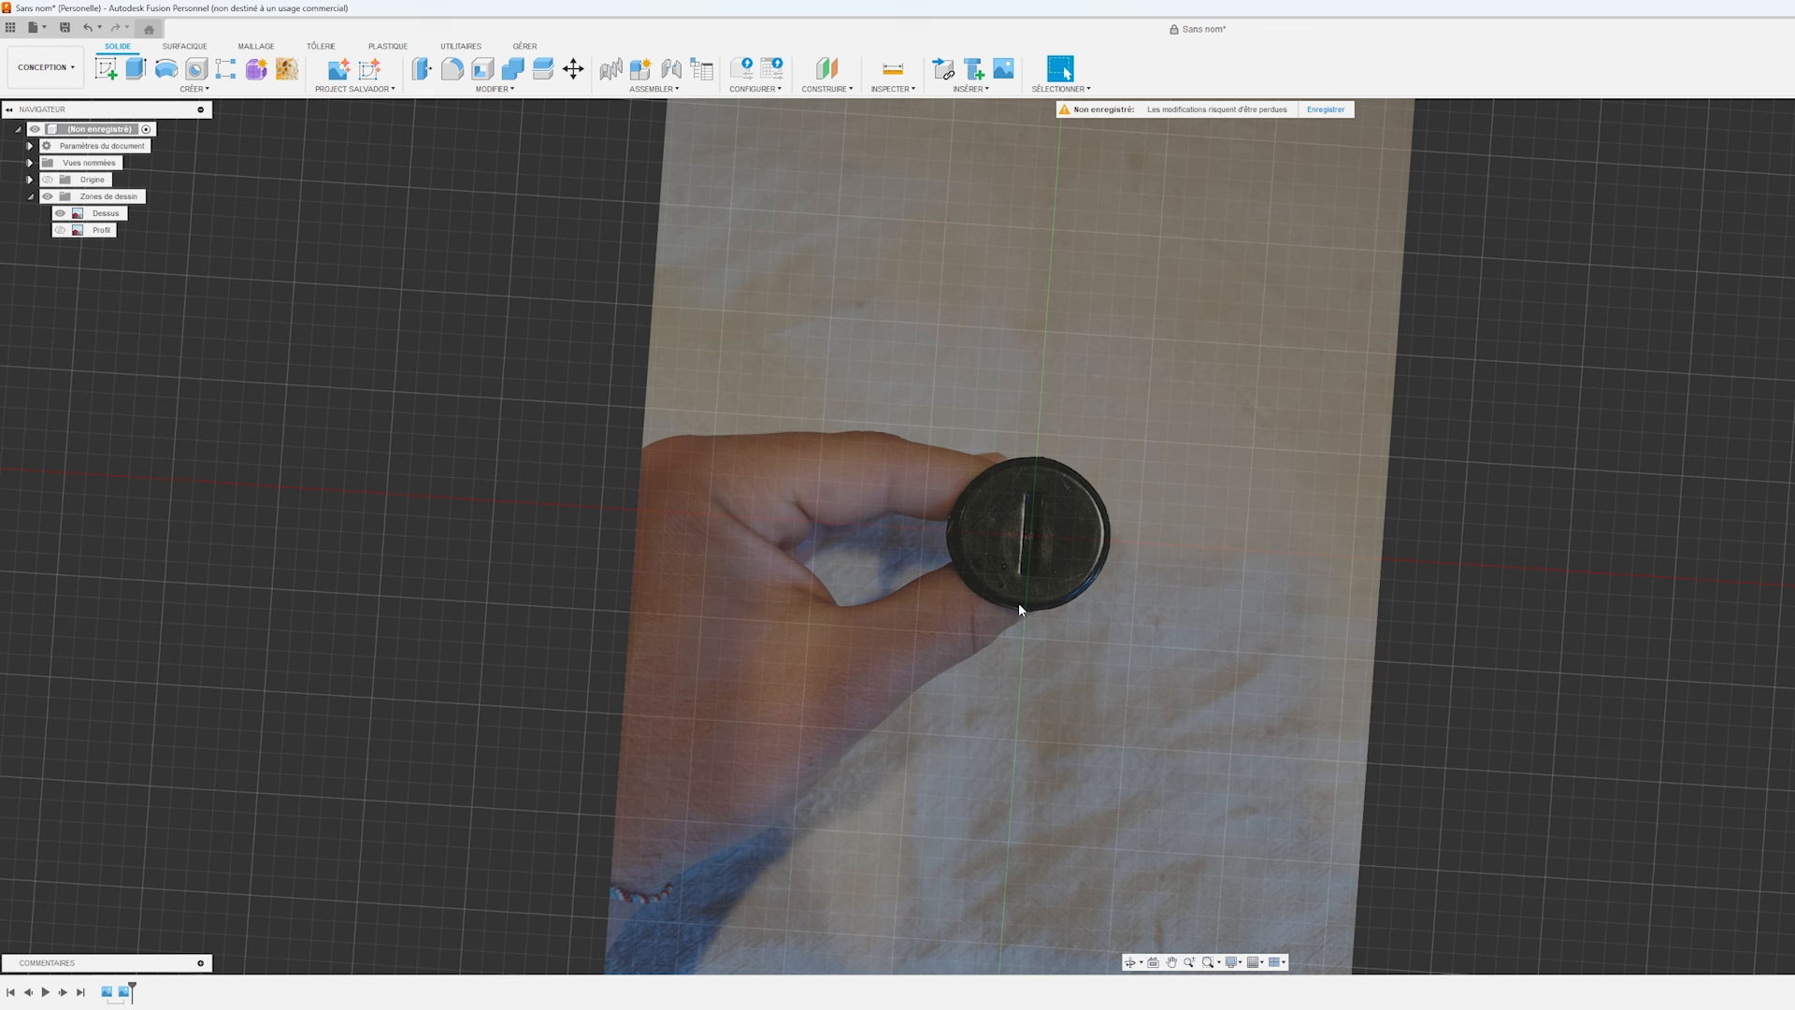
{"action": "right_click", "coordinate": [105, 219]}
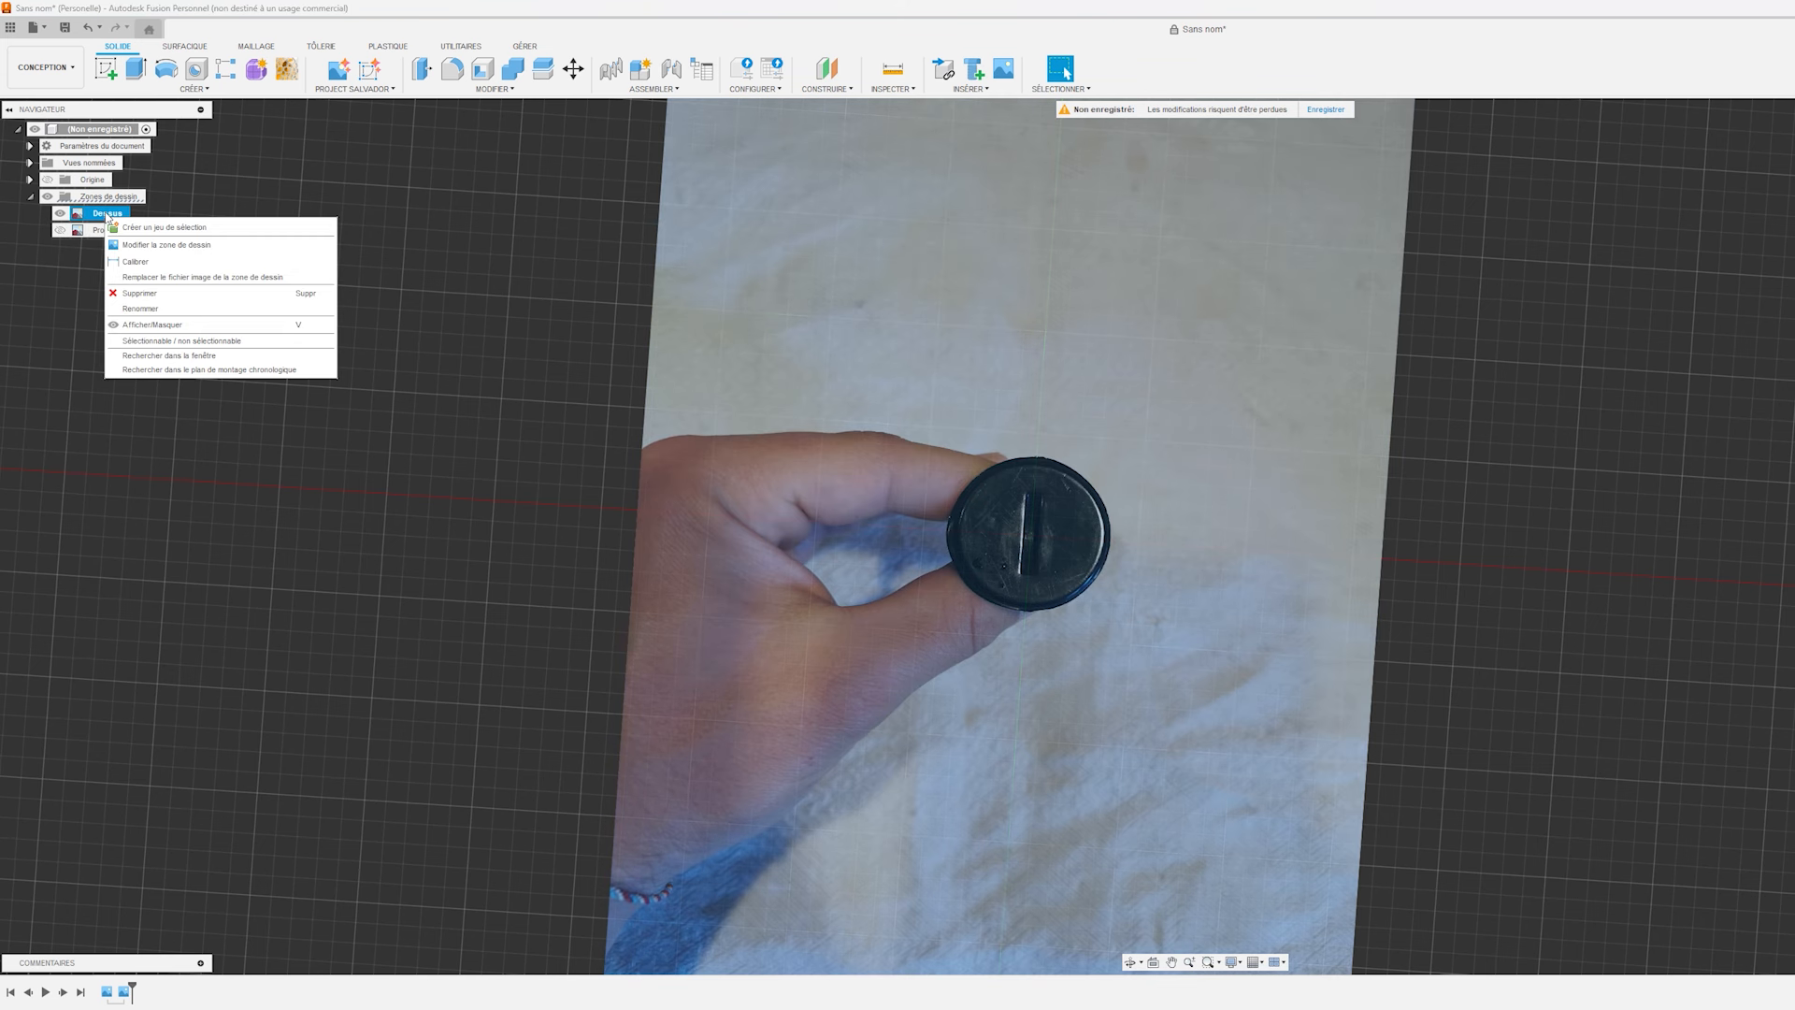
{"action": "left_click", "coordinate": [135, 262]}
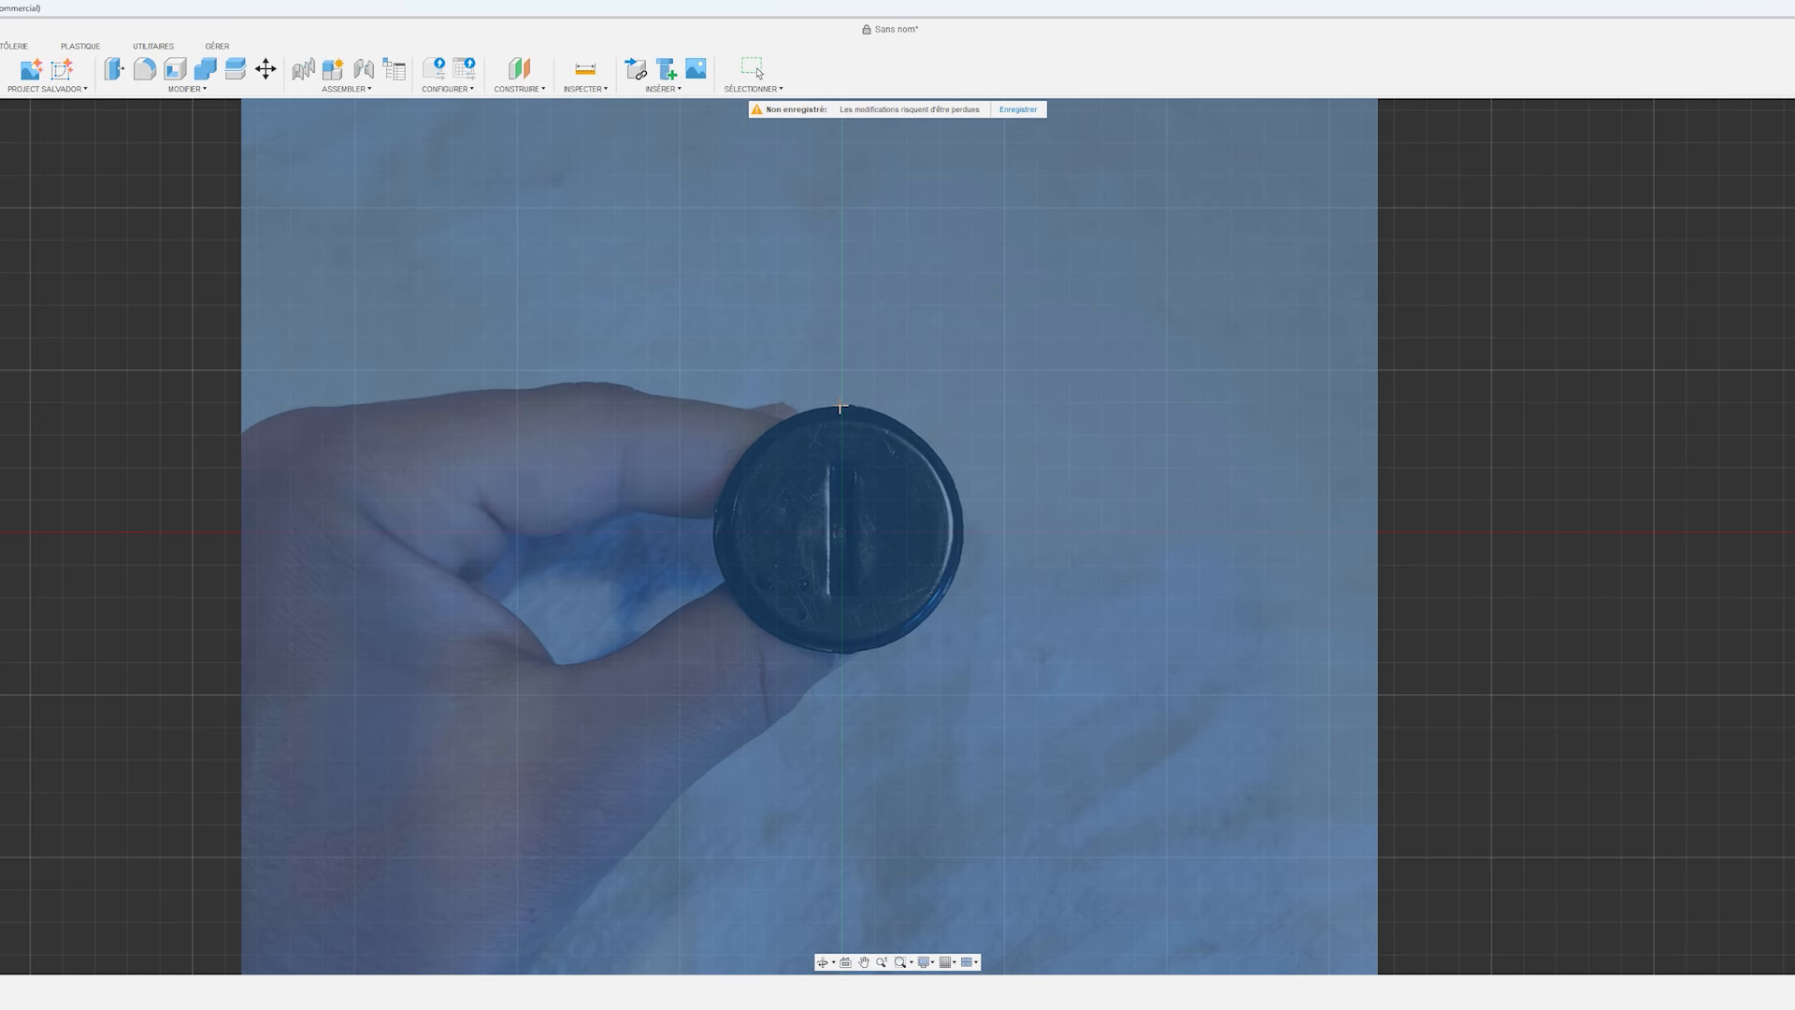
{"action": "left_click", "coordinate": [842, 407]}
{"action": "left_click", "coordinate": [842, 653]}
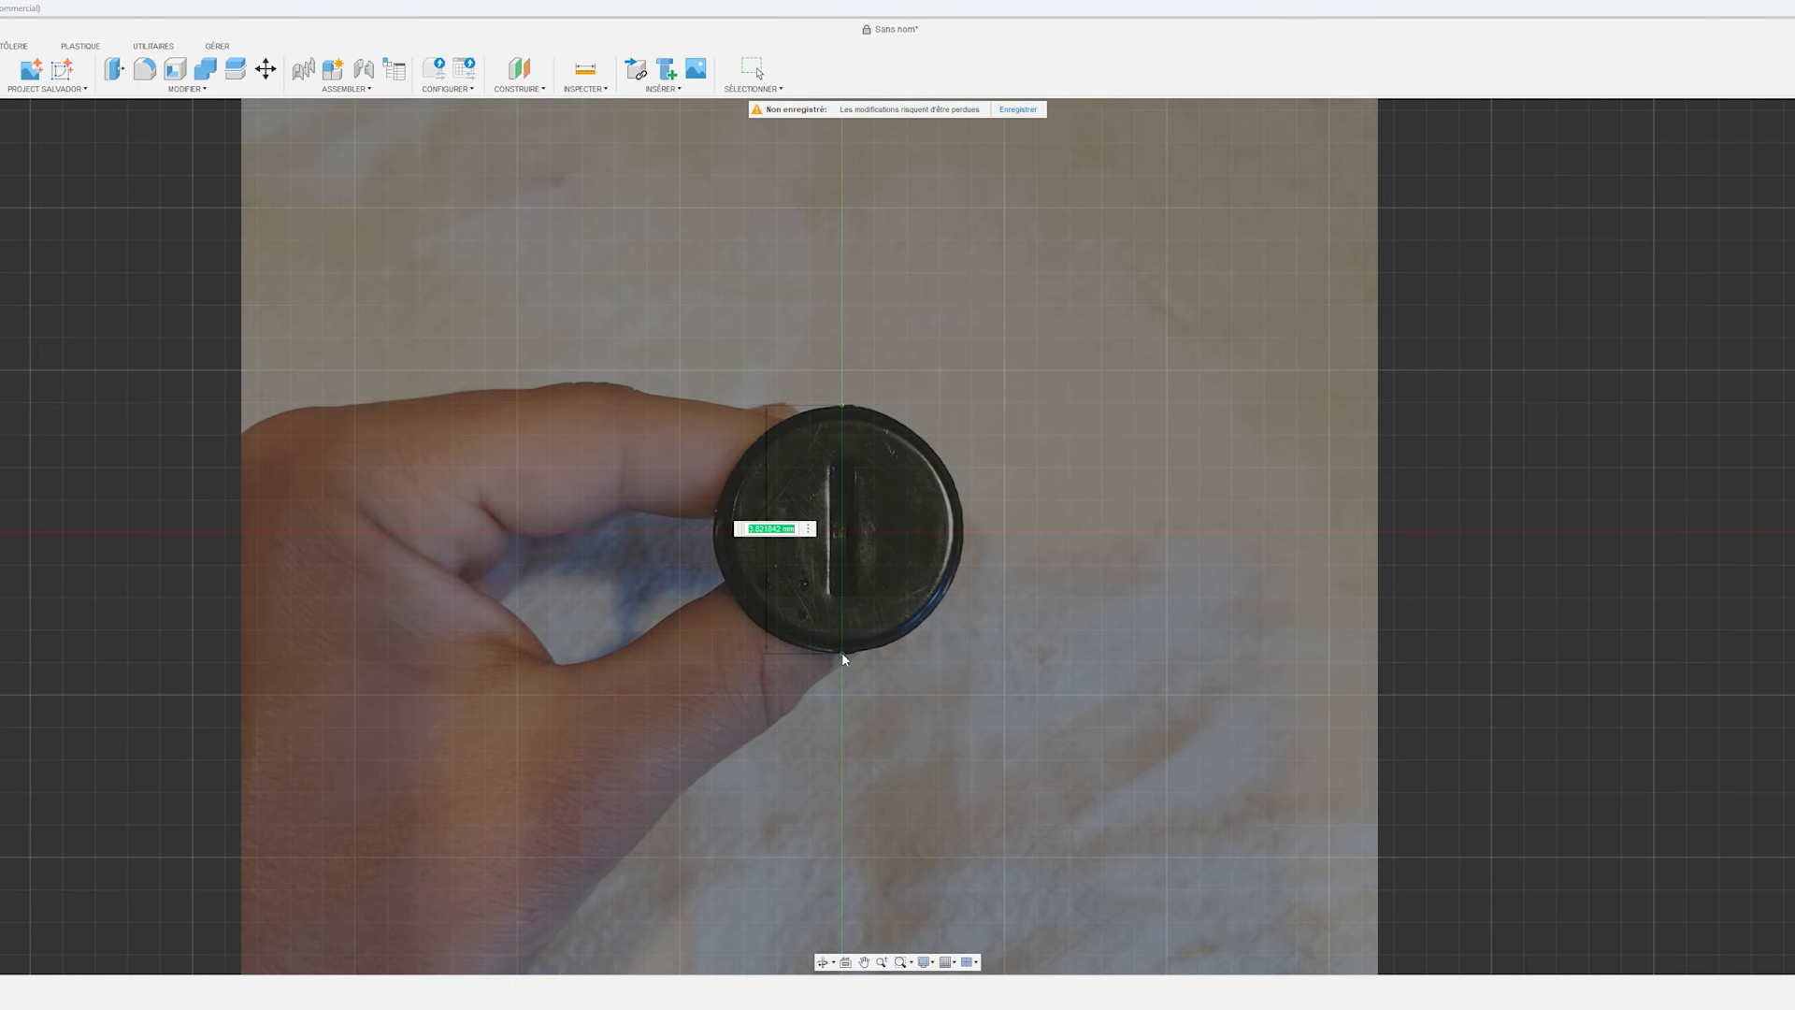
{"action": "type", "text": "35"}
{"action": "key", "text": "Return"}
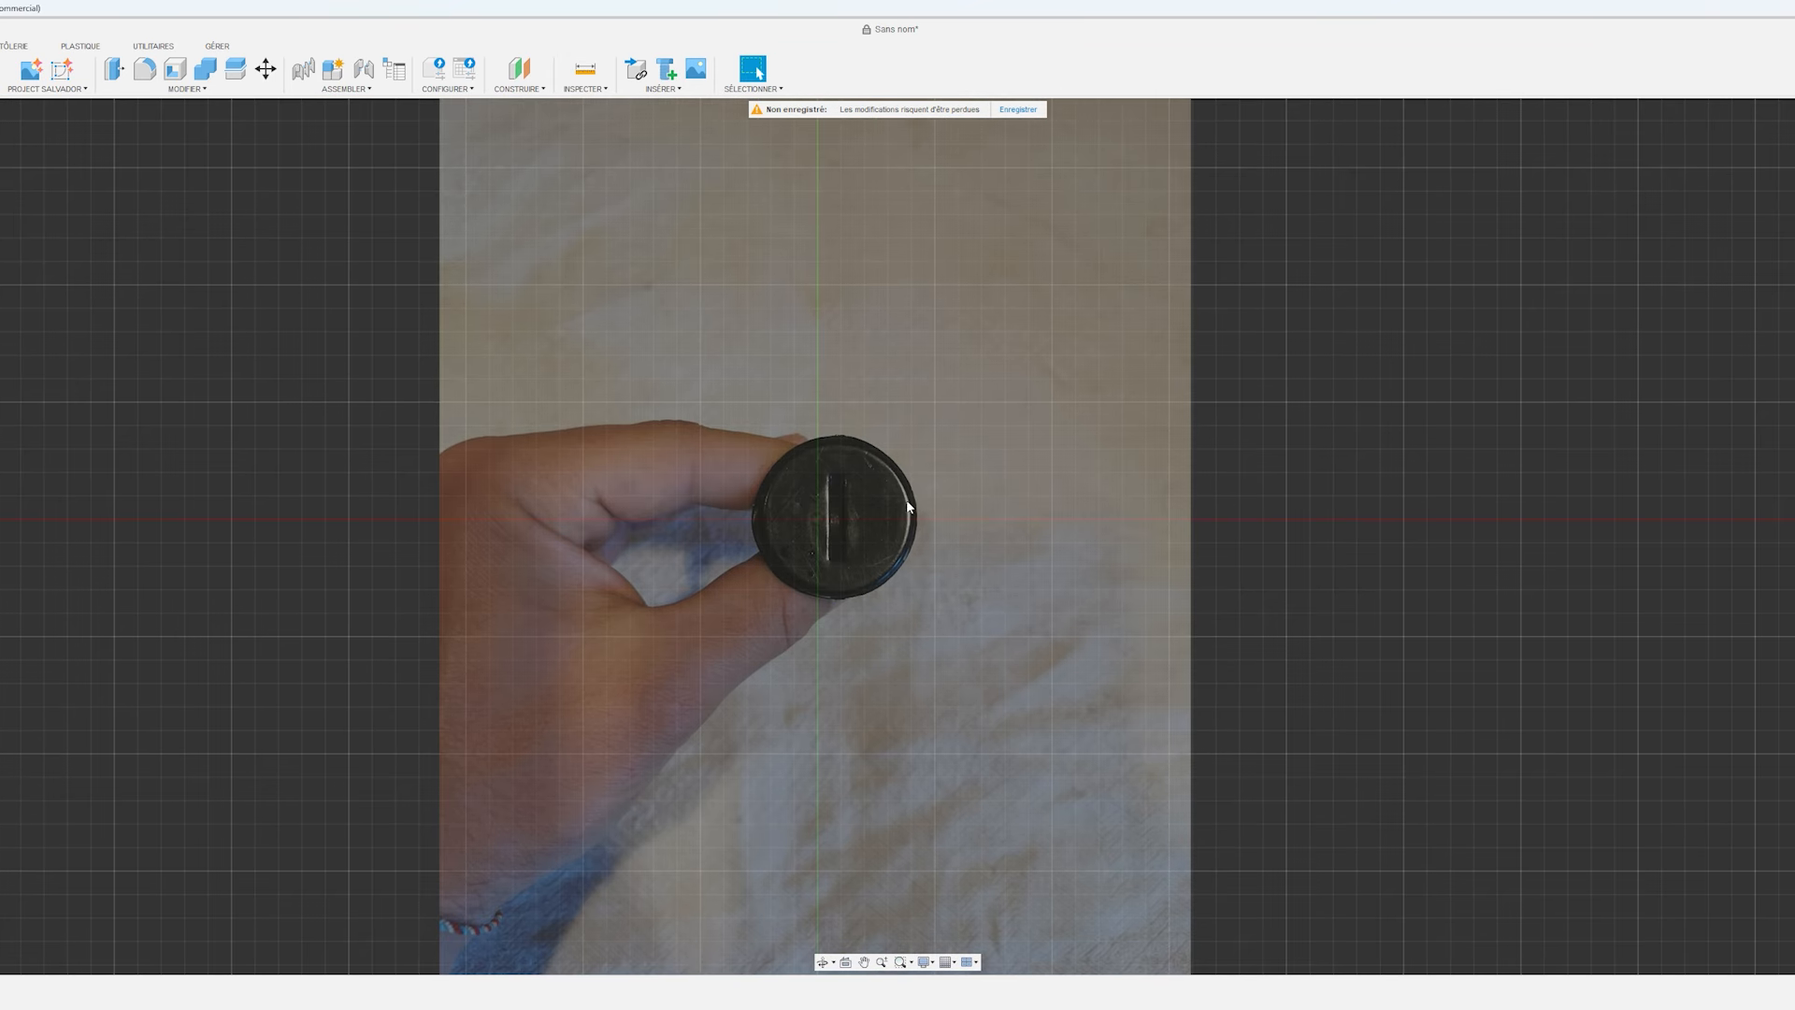
Hide the Dessus canvas and show the Profil canvas.
{"action": "middle_click_drag", "start_coordinate": [1277, 655], "coordinate": [1138, 590], "text": "shift"}
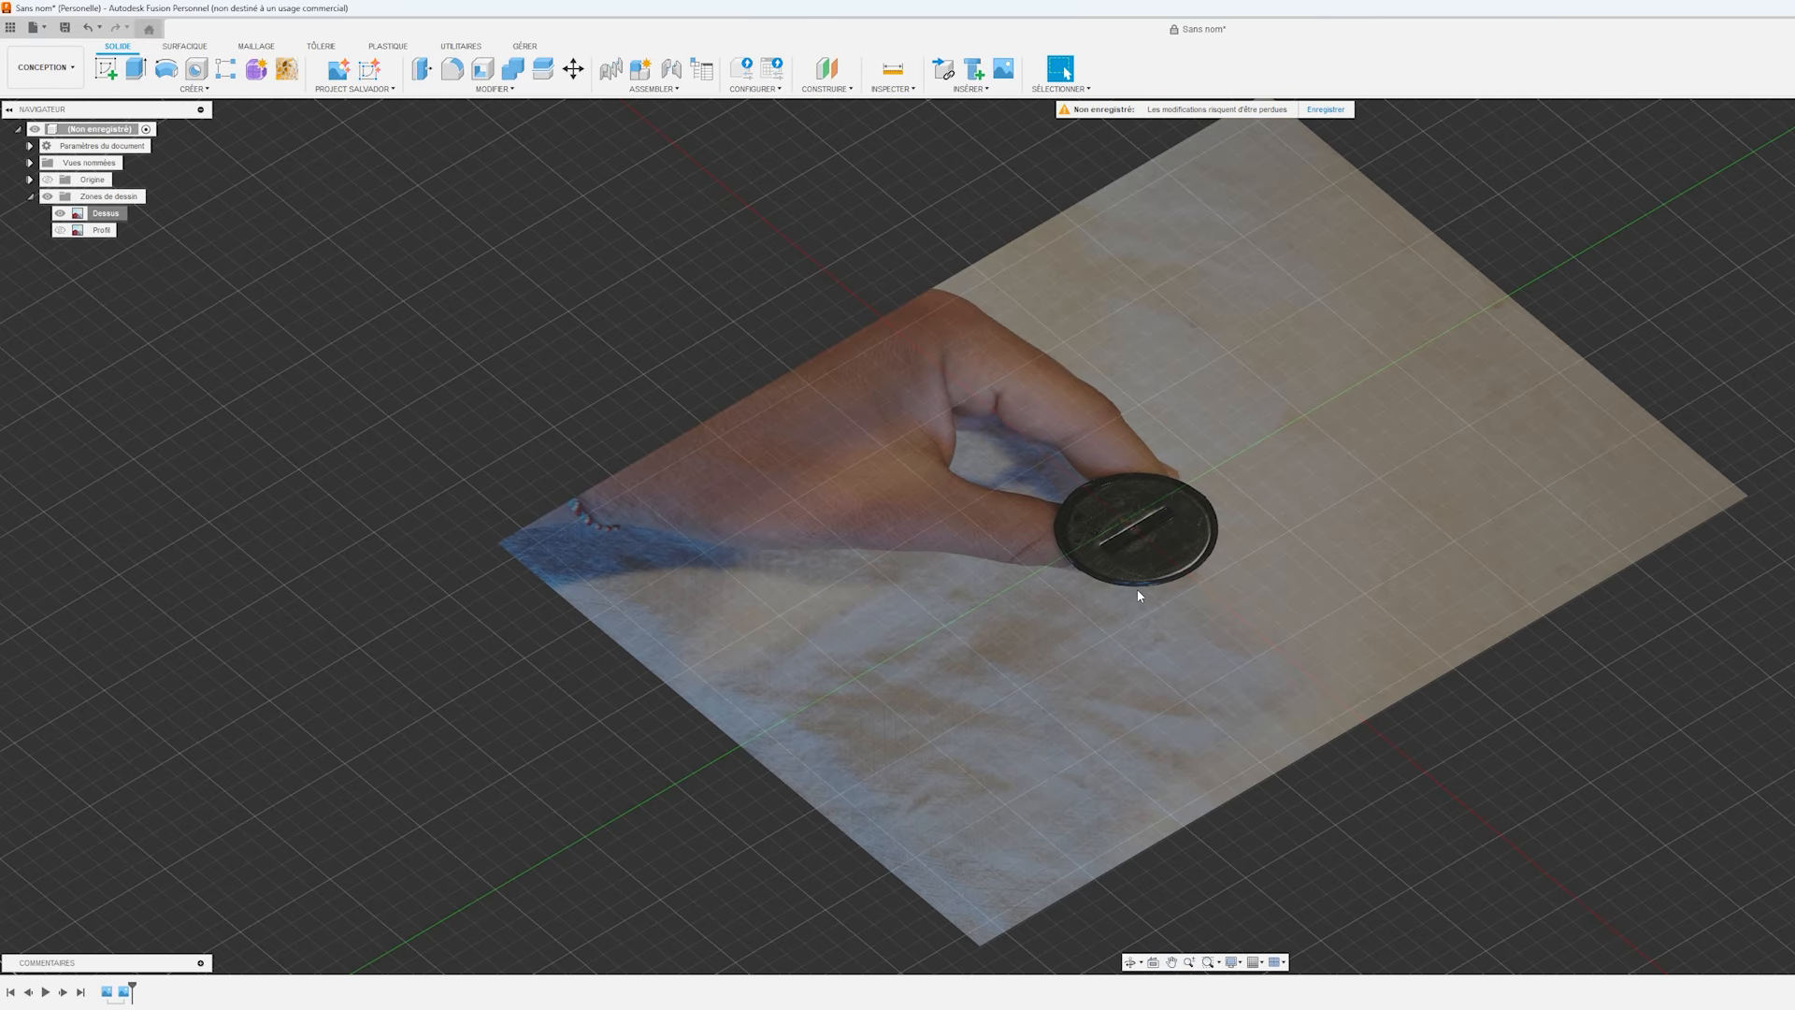
{"action": "left_click", "coordinate": [60, 214]}
{"action": "left_click", "coordinate": [59, 230]}
{"action": "middle_click_drag", "start_coordinate": [1121, 540], "coordinate": [298, 321], "text": "shift"}
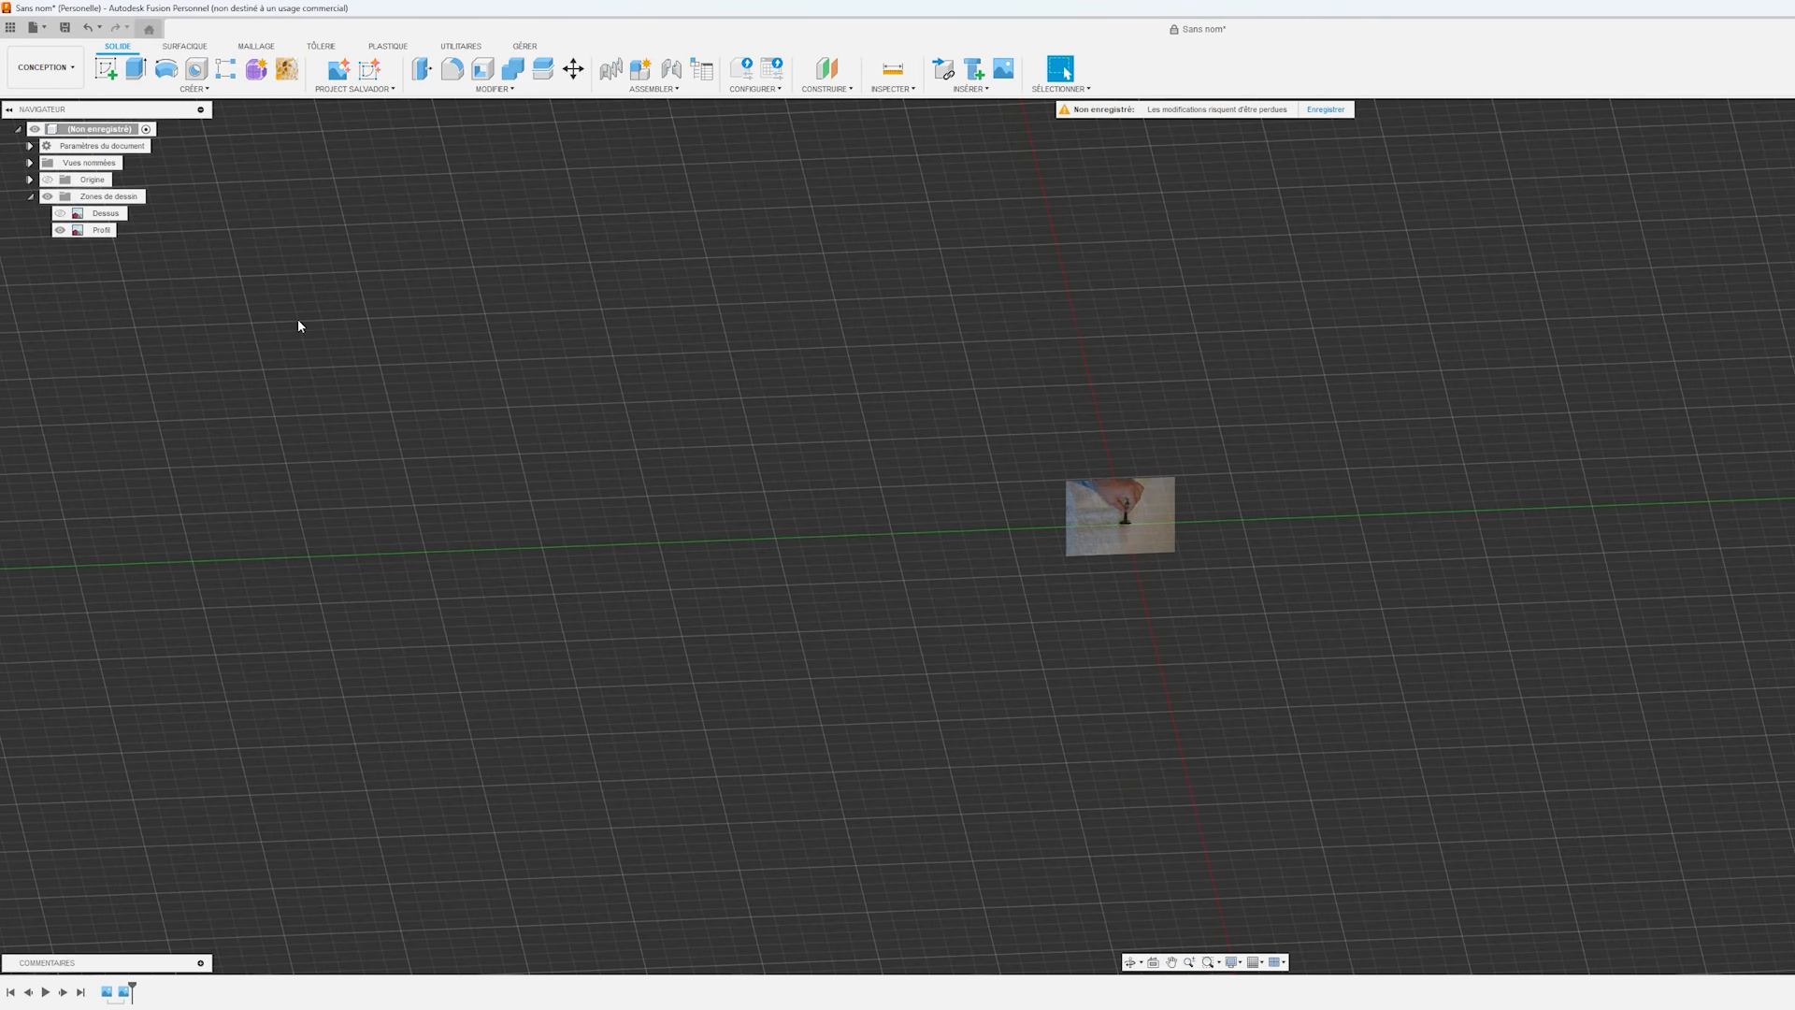
Calibrate the Profil canvas by setting the width across the screw's head to 35 mm.
{"action": "left_click", "coordinate": [99, 230]}
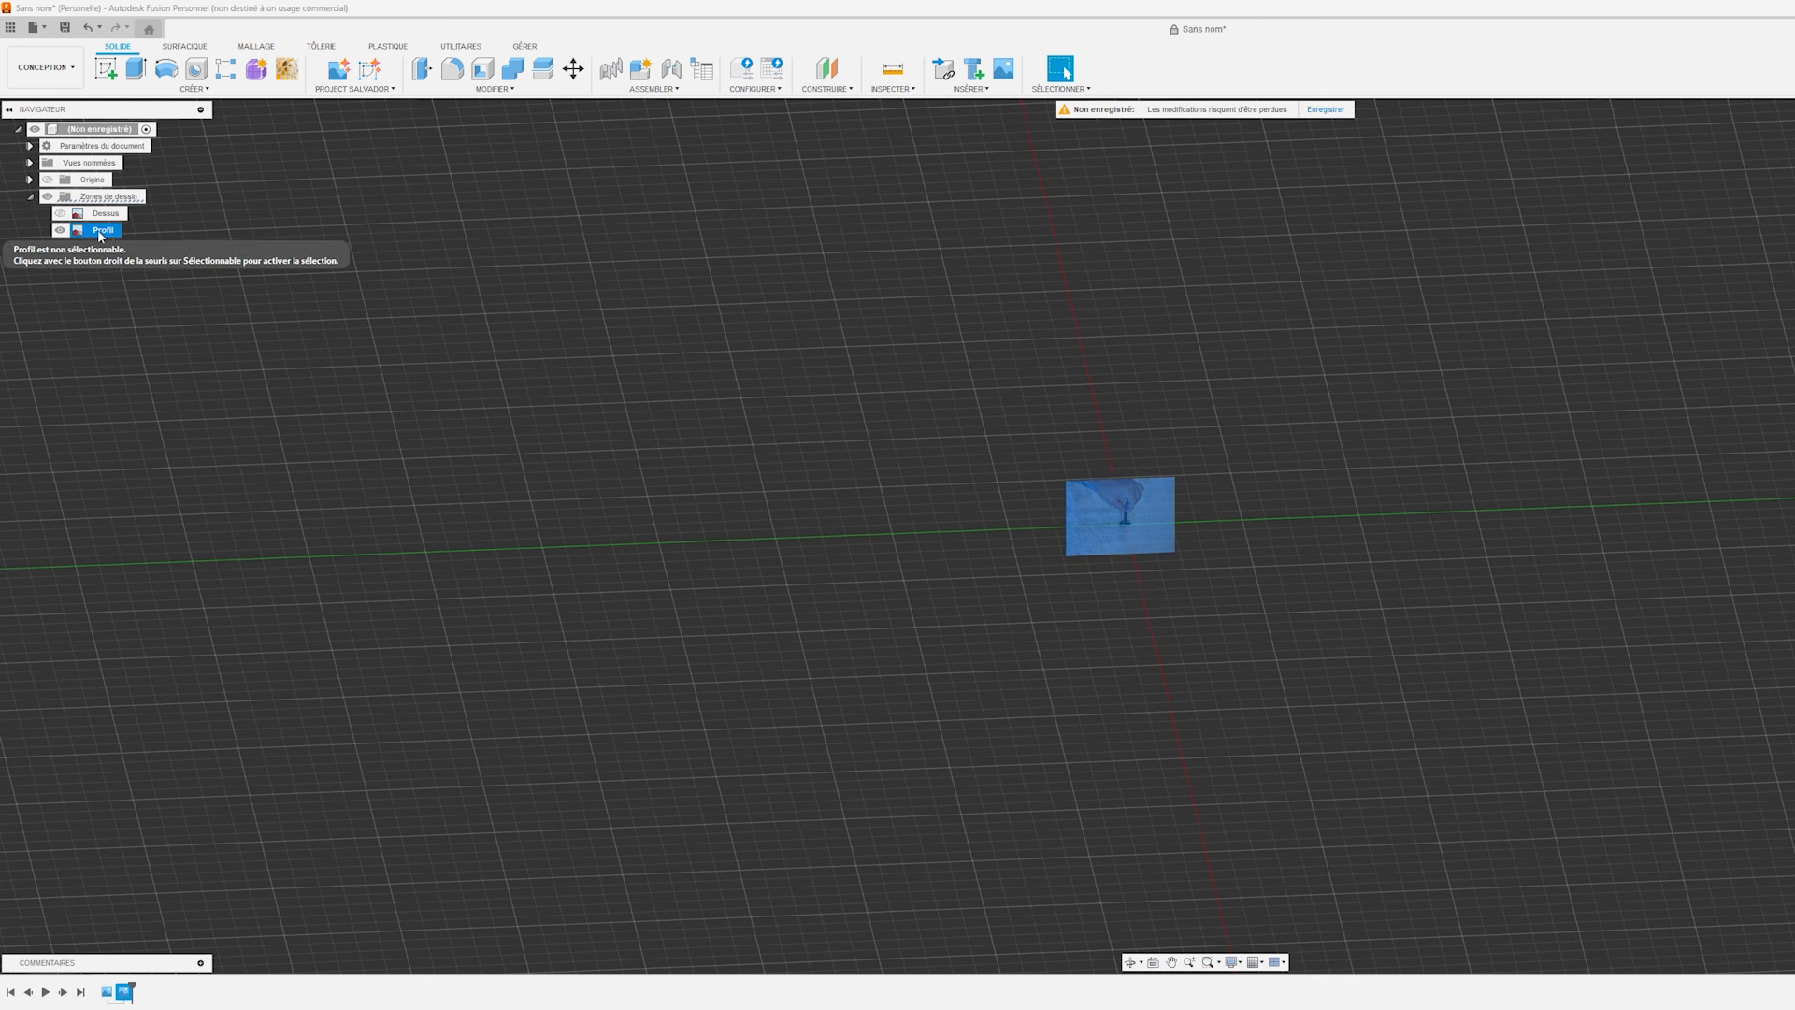
{"action": "right_click", "coordinate": [99, 230]}
{"action": "left_click", "coordinate": [126, 276]}
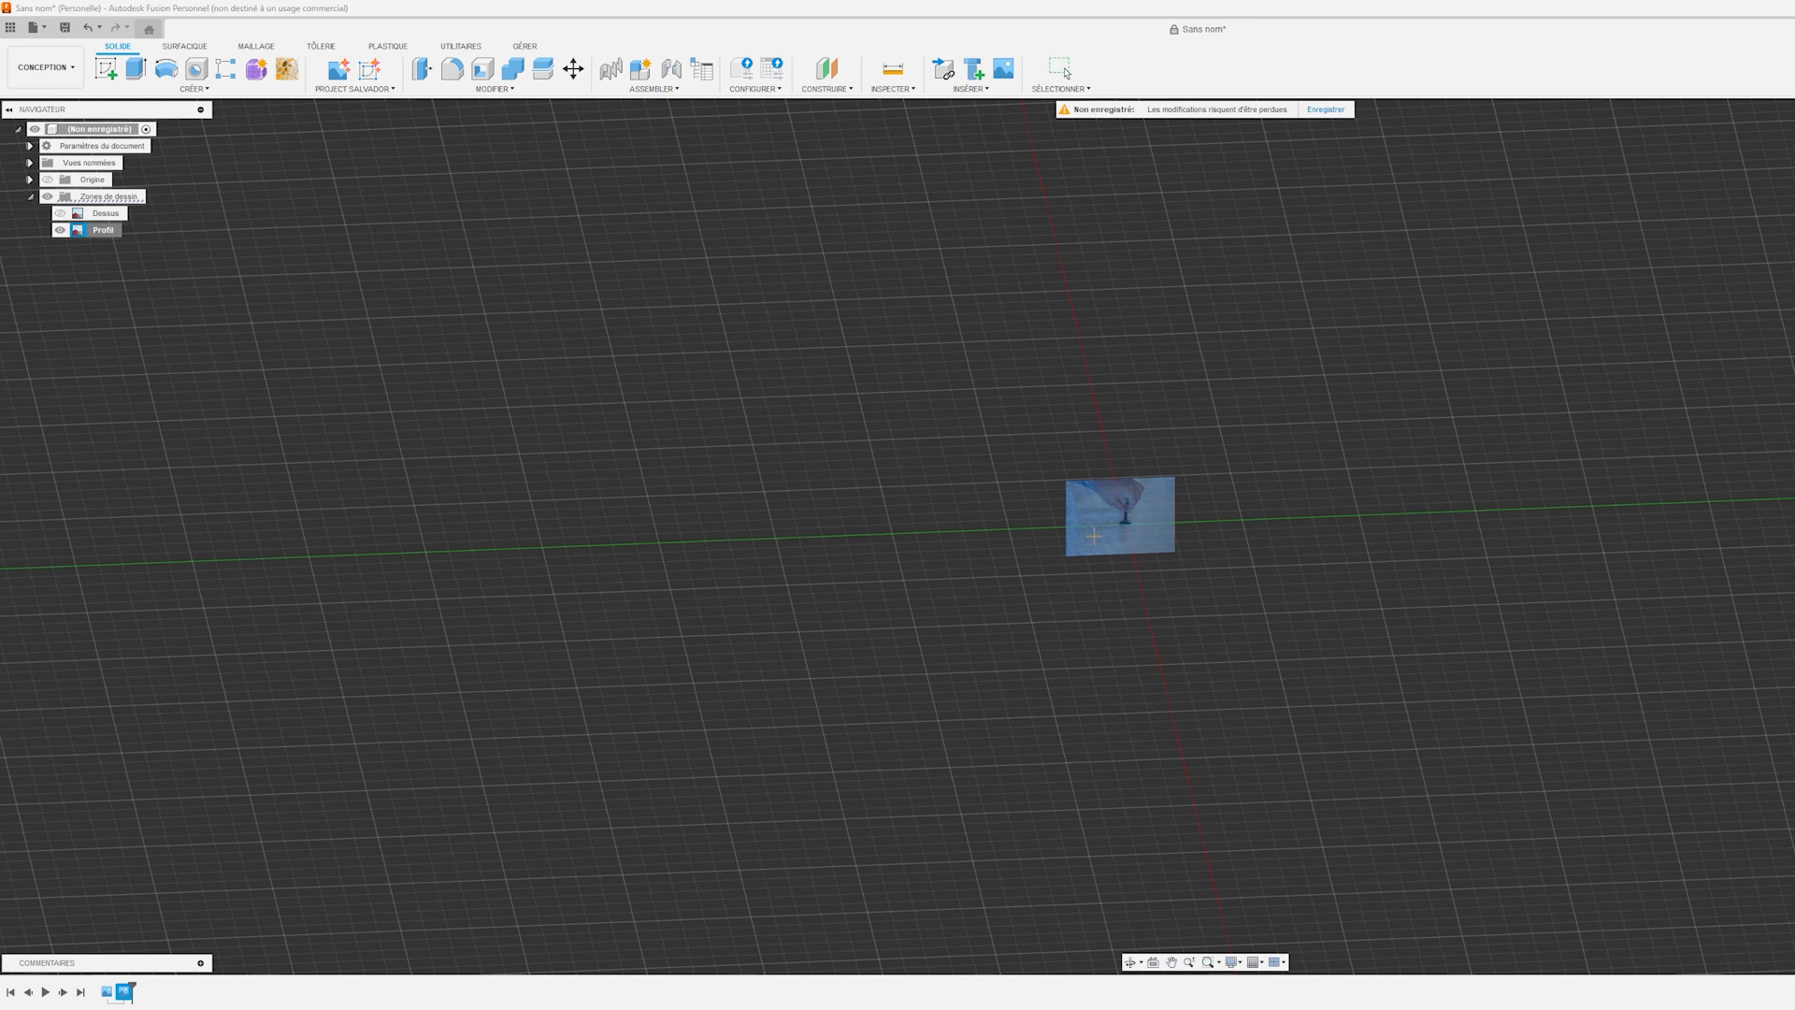
{"action": "scroll", "coordinate": [1161, 535], "scroll_direction": "up", "scroll_amount": 6}
{"action": "left_click", "coordinate": [1756, 150]}
{"action": "scroll", "coordinate": [433, 452], "scroll_direction": "up", "scroll_amount": 8}
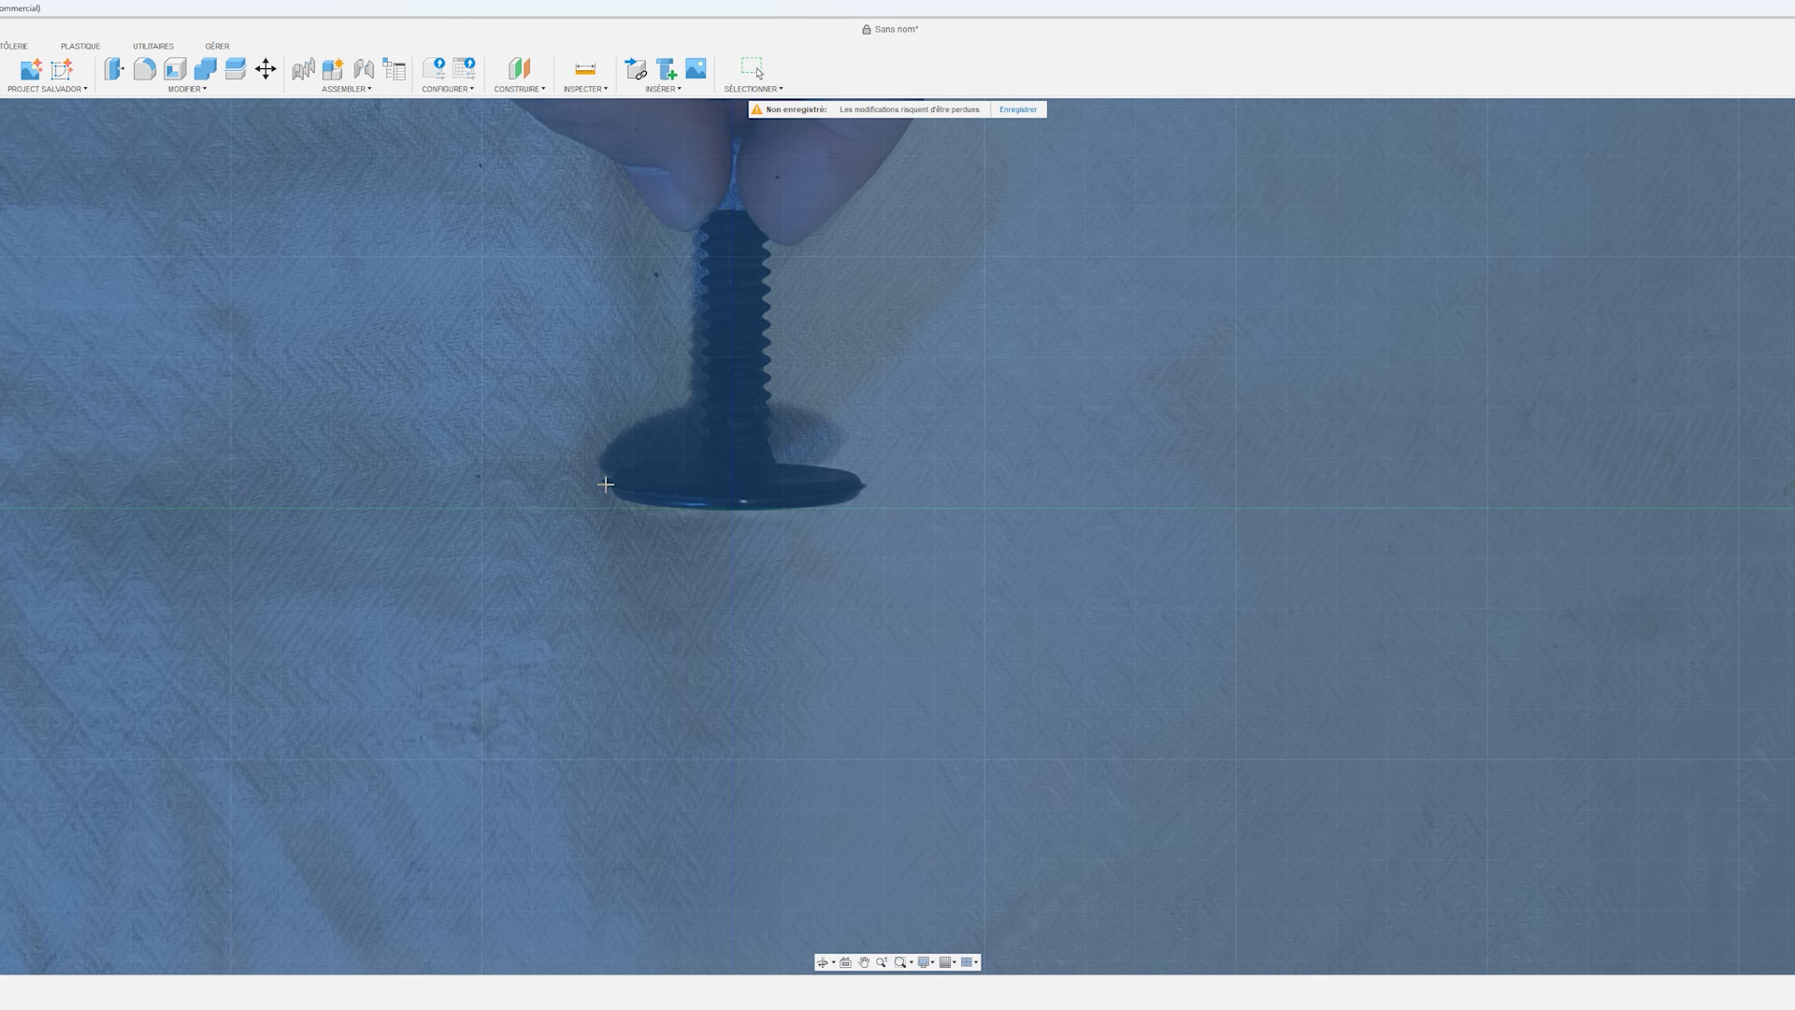
{"action": "left_click", "coordinate": [606, 484]}
{"action": "left_click", "coordinate": [865, 485]}
{"action": "left_click", "coordinate": [799, 561]}
{"action": "type", "text": "3"}
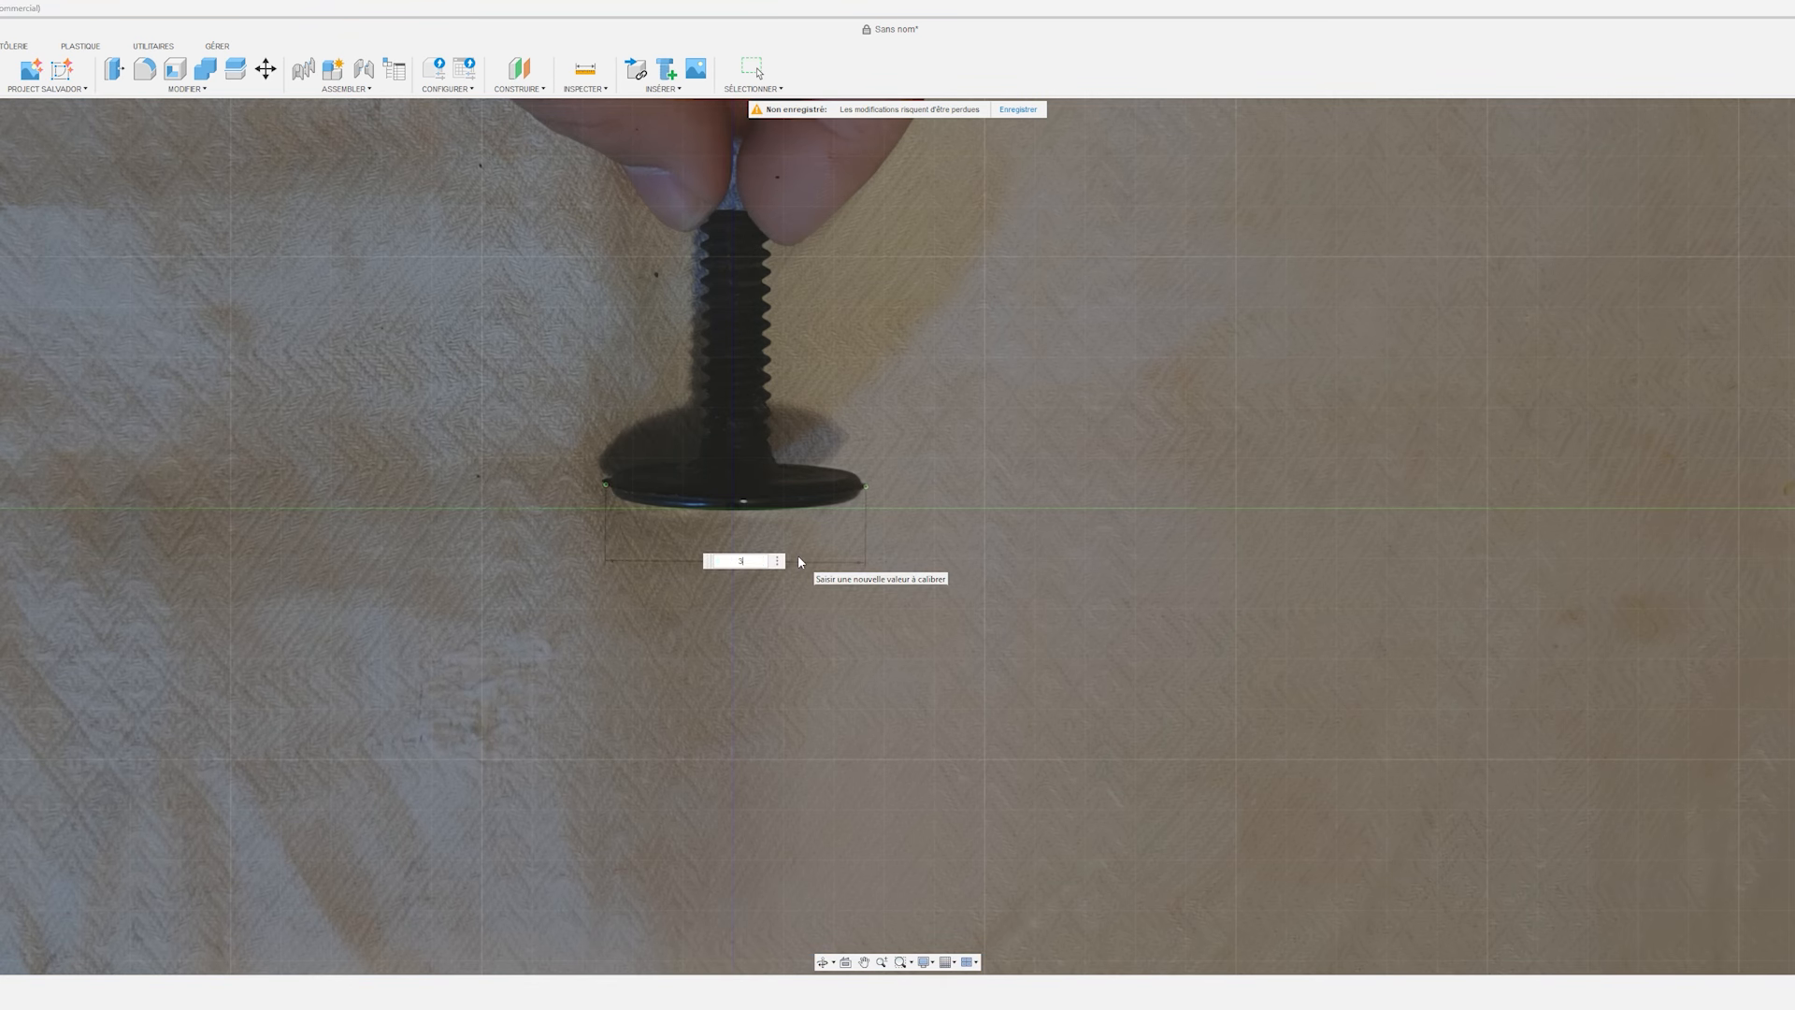
{"action": "type", "text": "5"}
{"action": "key", "text": "Return"}
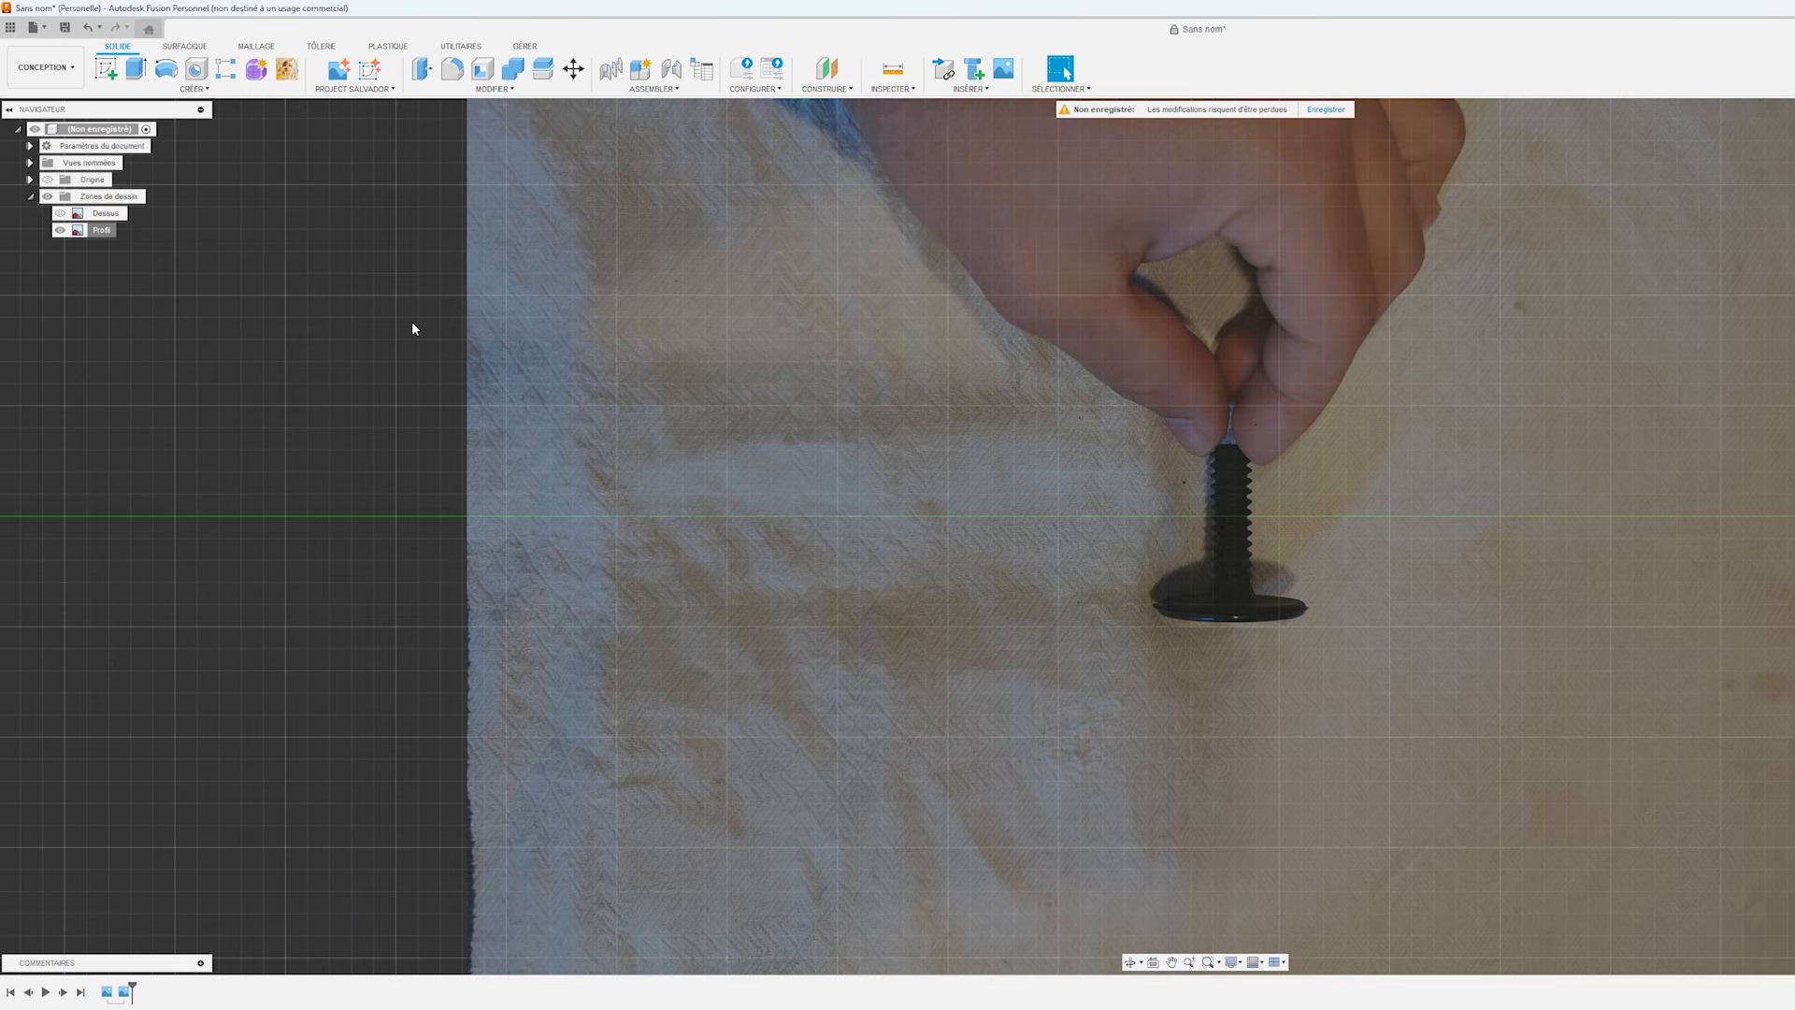
Move the Profil canvas up about 25 mm so the outer face of the screw's head lies on the origin axis.
{"action": "right_click", "coordinate": [104, 231]}
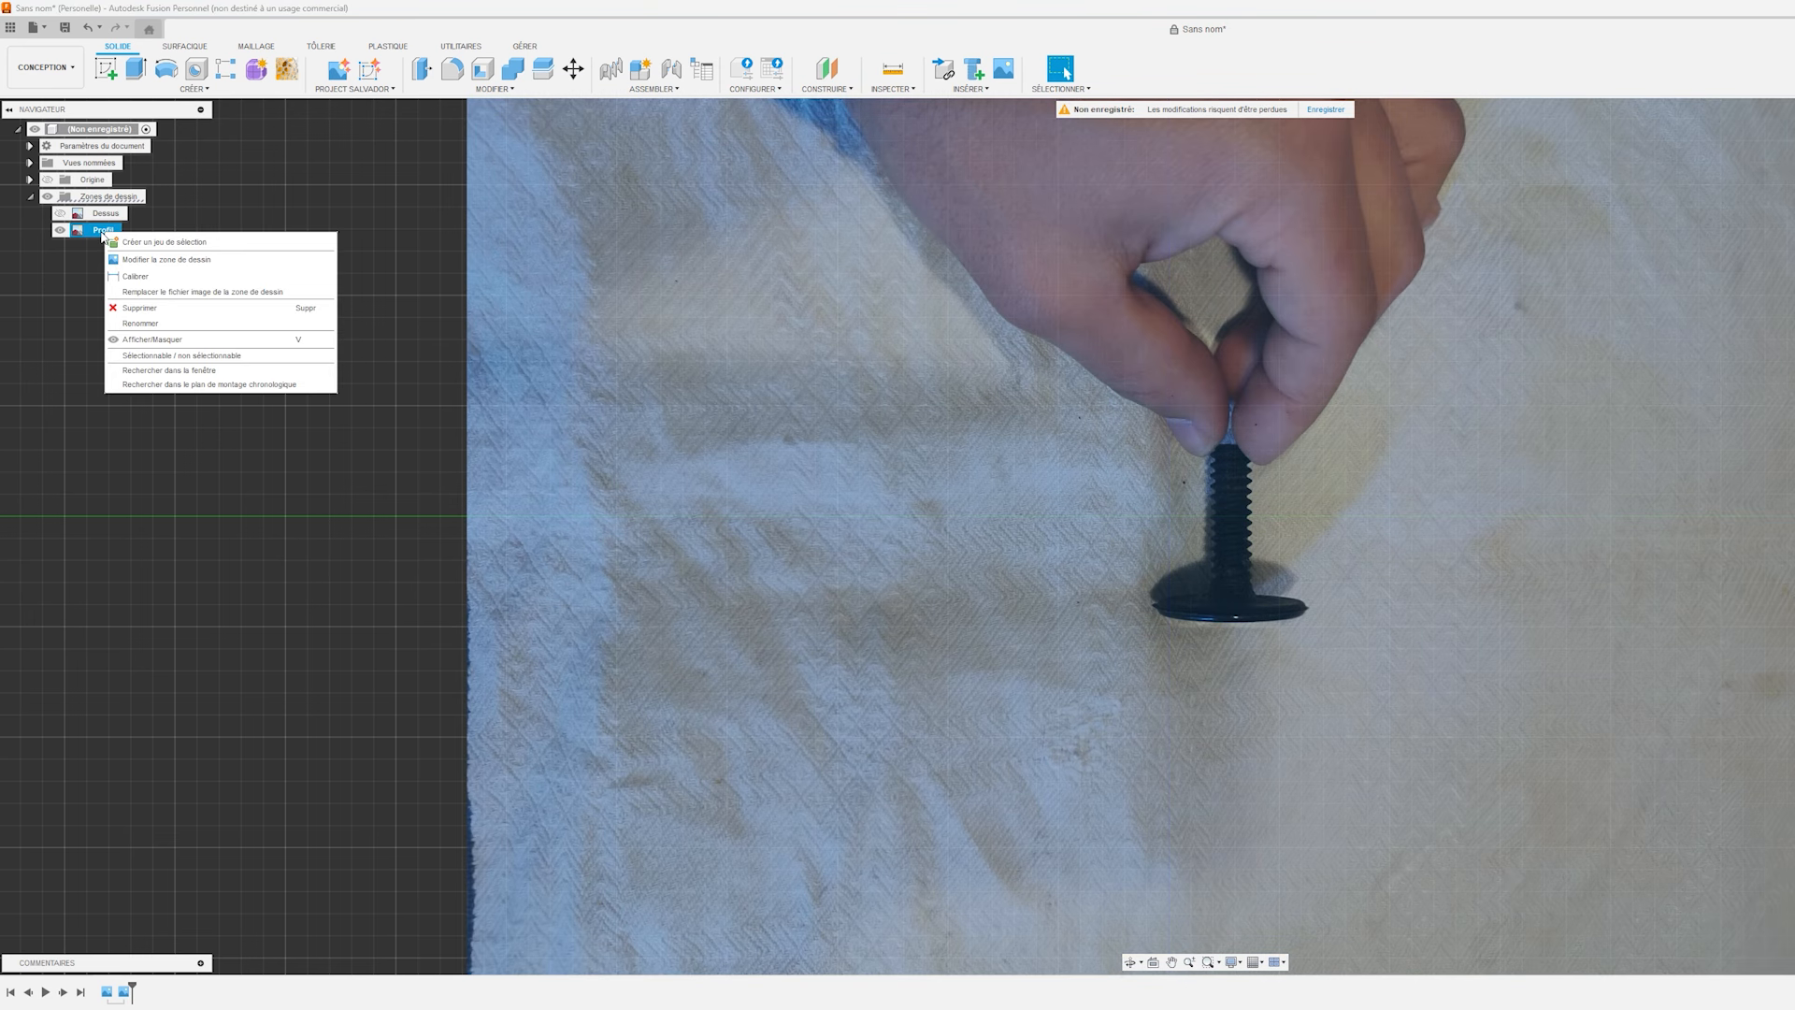
{"action": "left_click", "coordinate": [159, 260]}
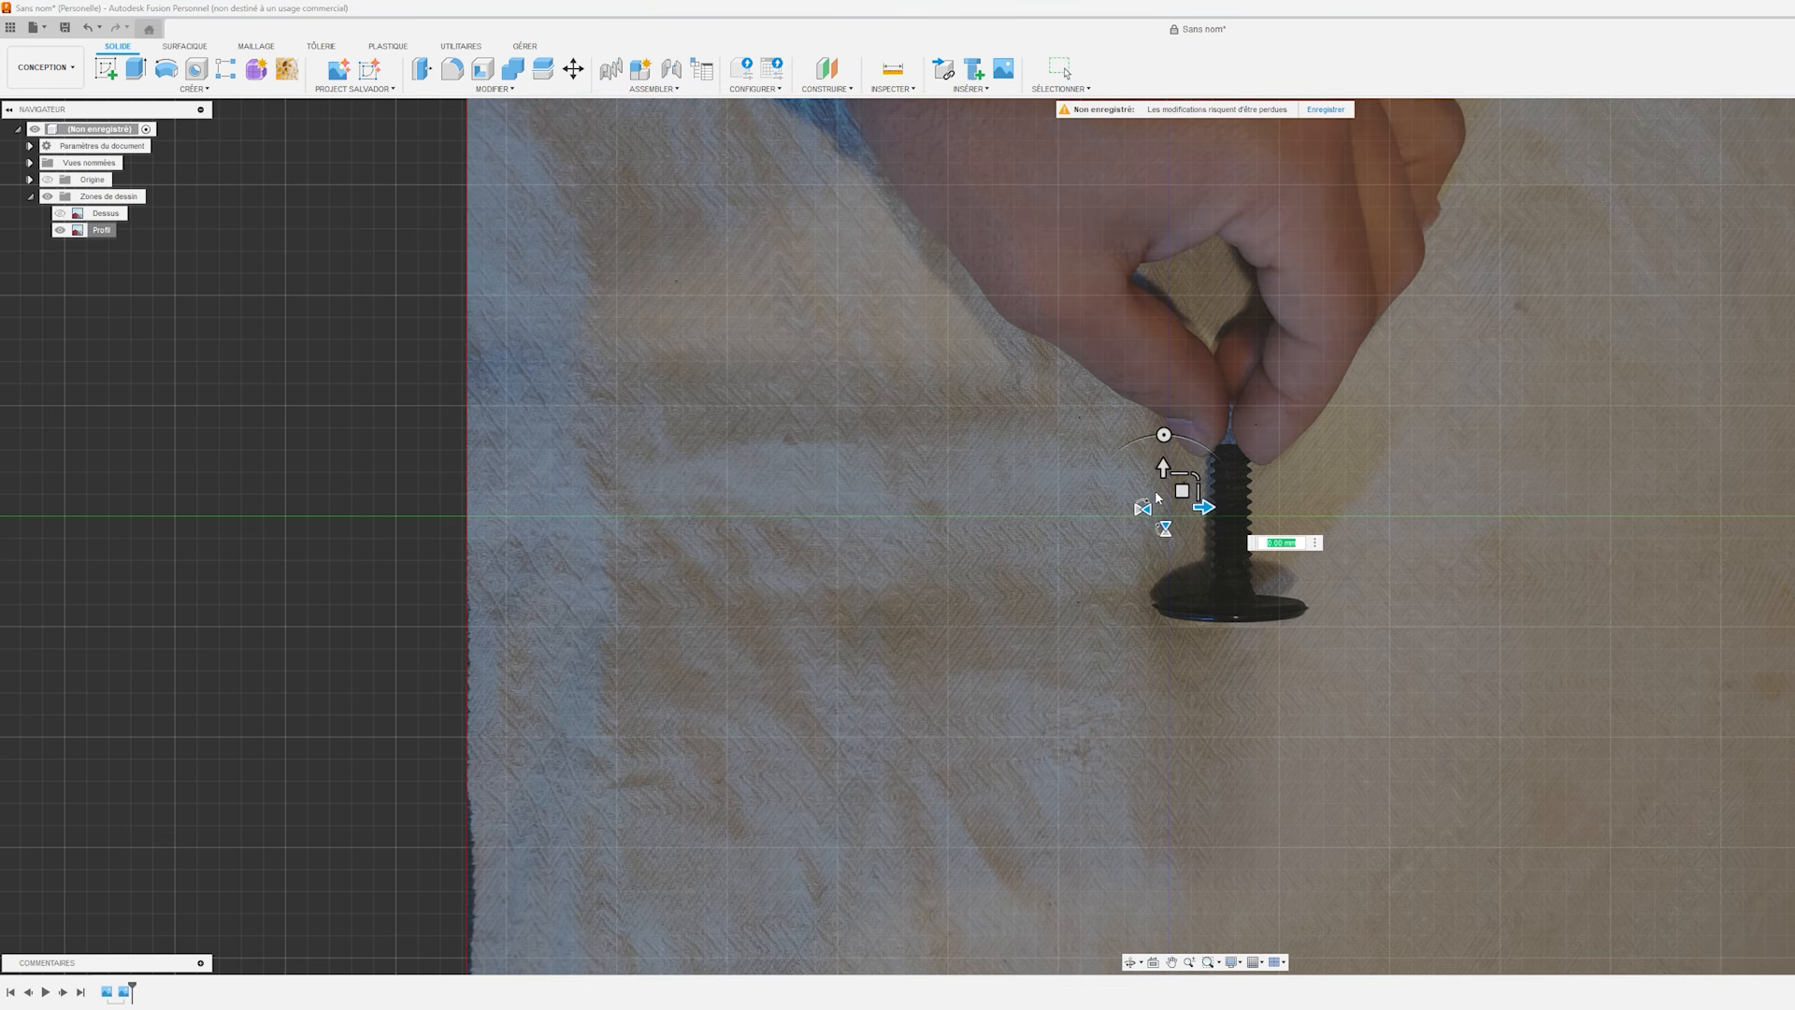
{"action": "left_click_drag", "start_coordinate": [1163, 465], "coordinate": [1162, 359]}
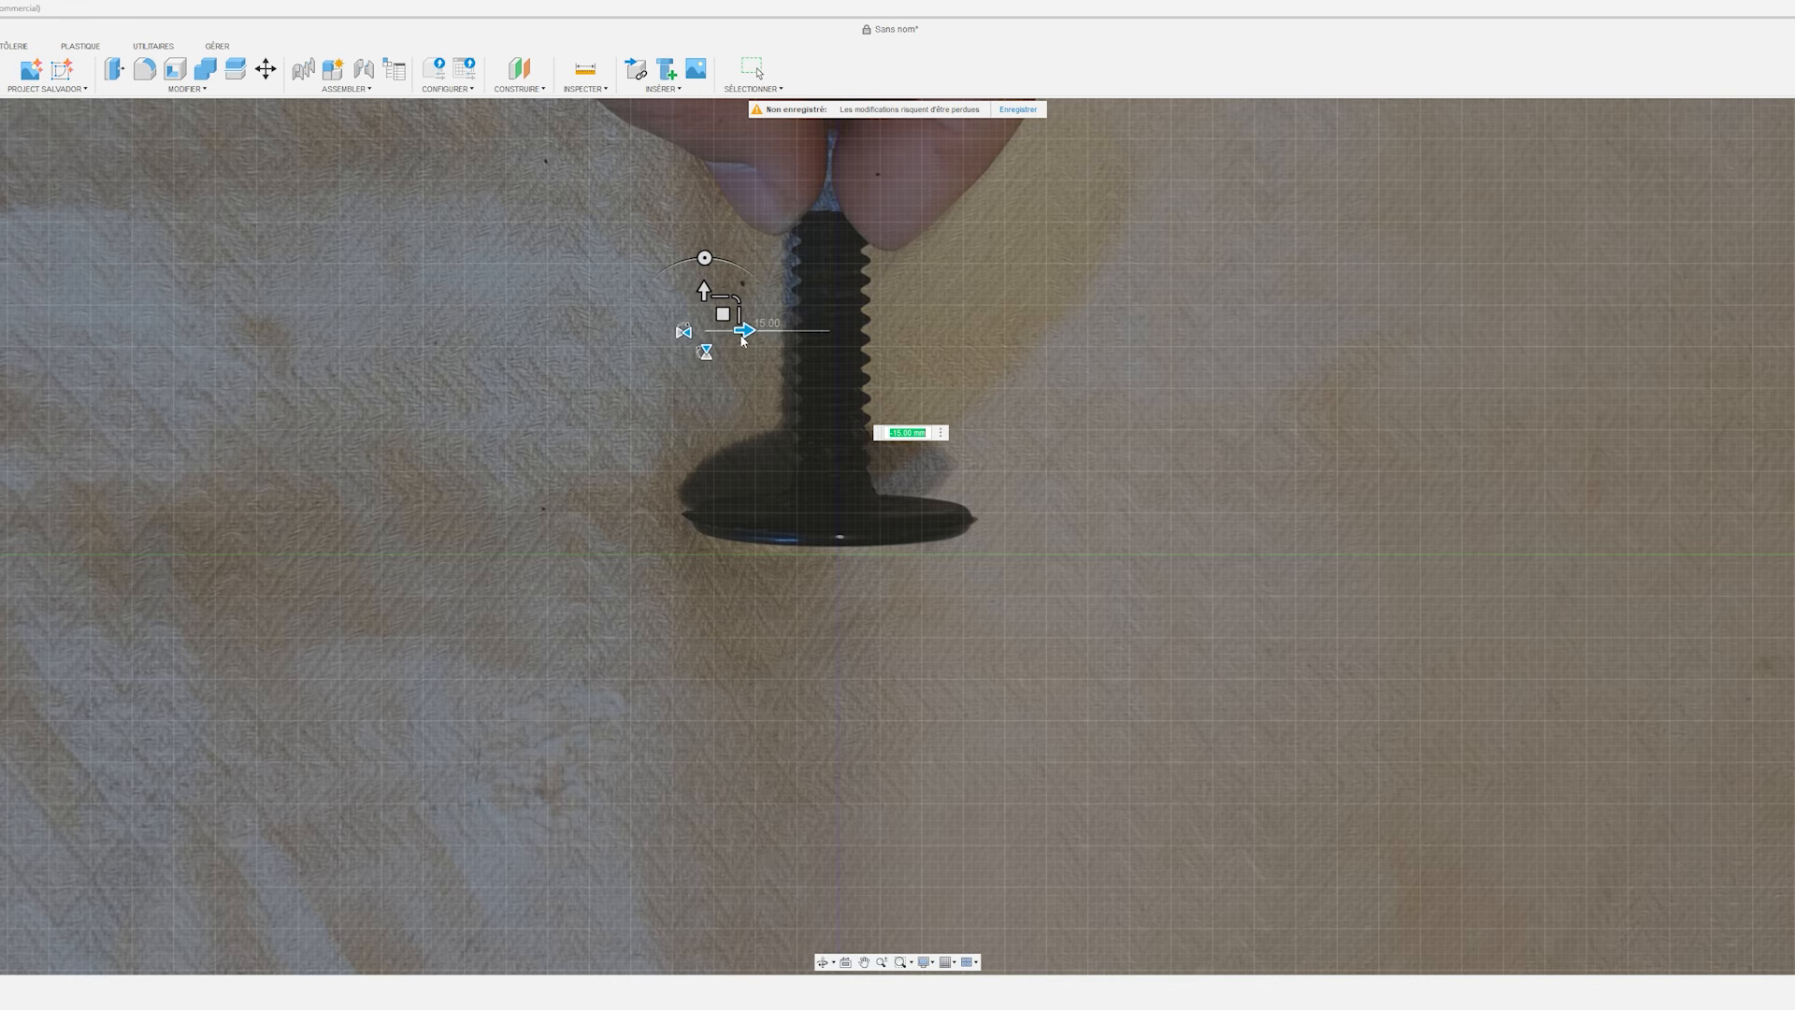
{"action": "left_click_drag", "start_coordinate": [707, 273], "coordinate": [748, 337]}
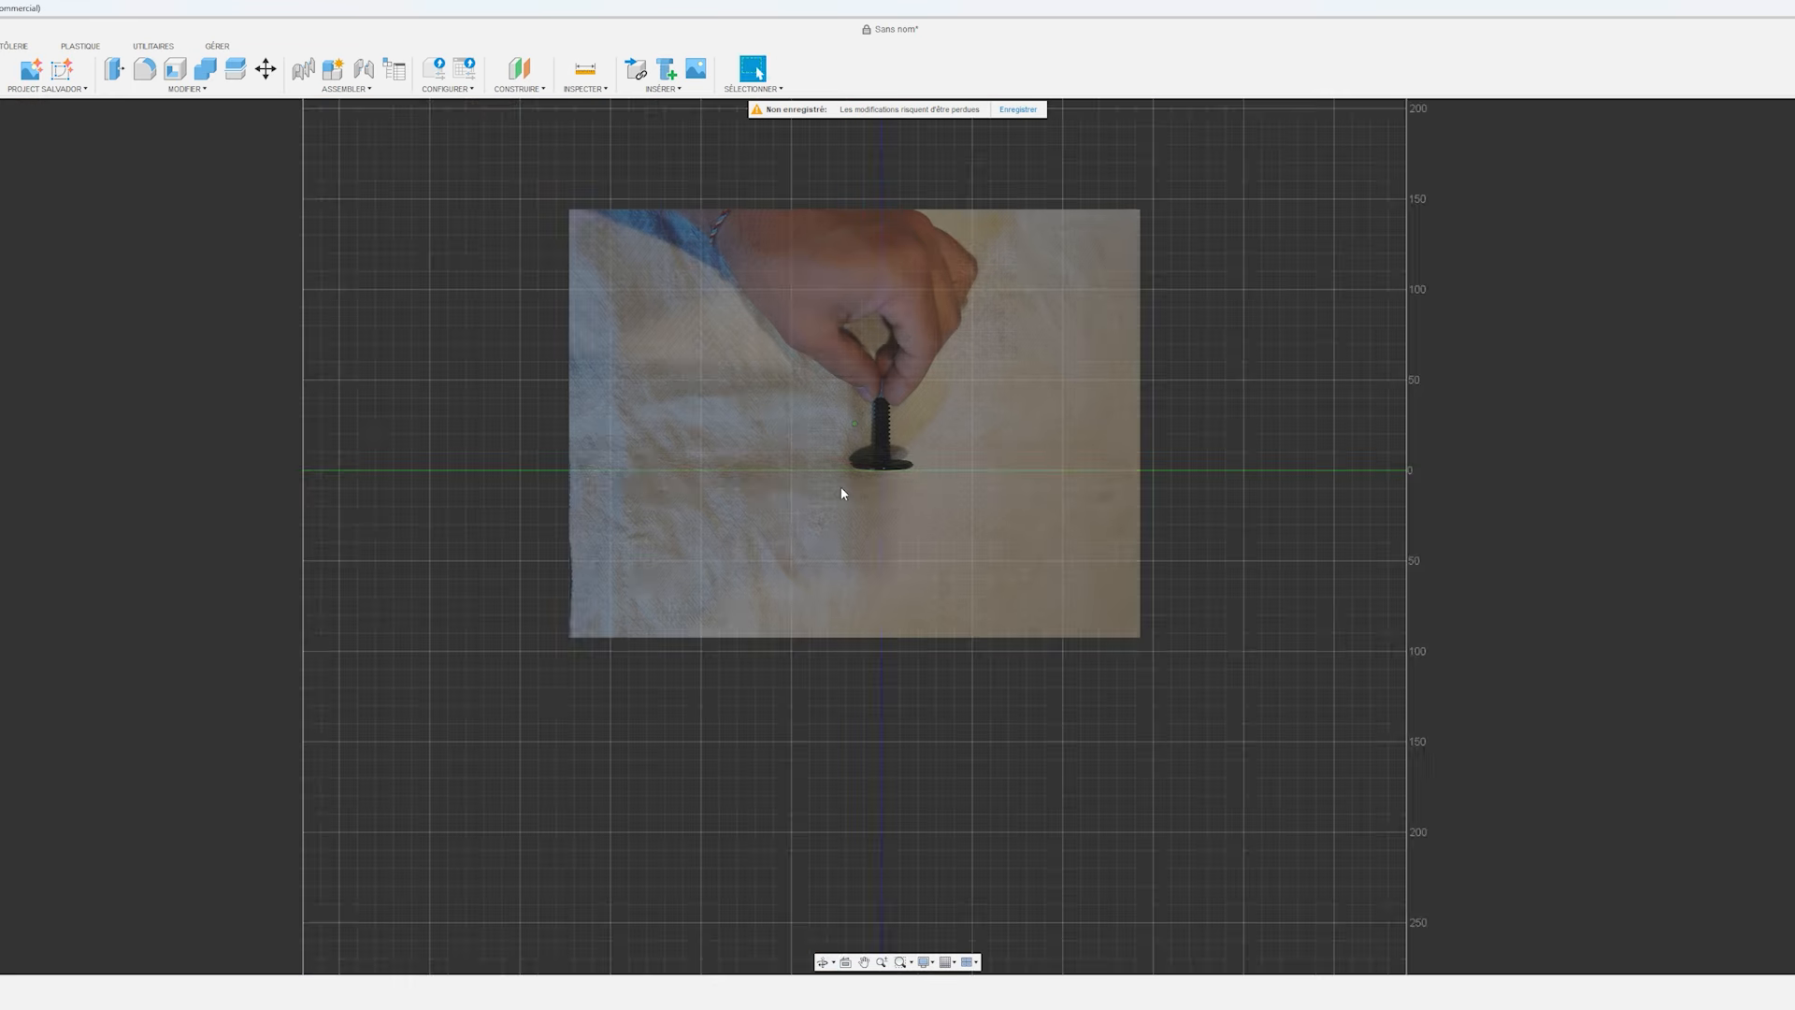
{"action": "middle_click_drag", "start_coordinate": [841, 489], "coordinate": [882, 464], "text": "shift"}
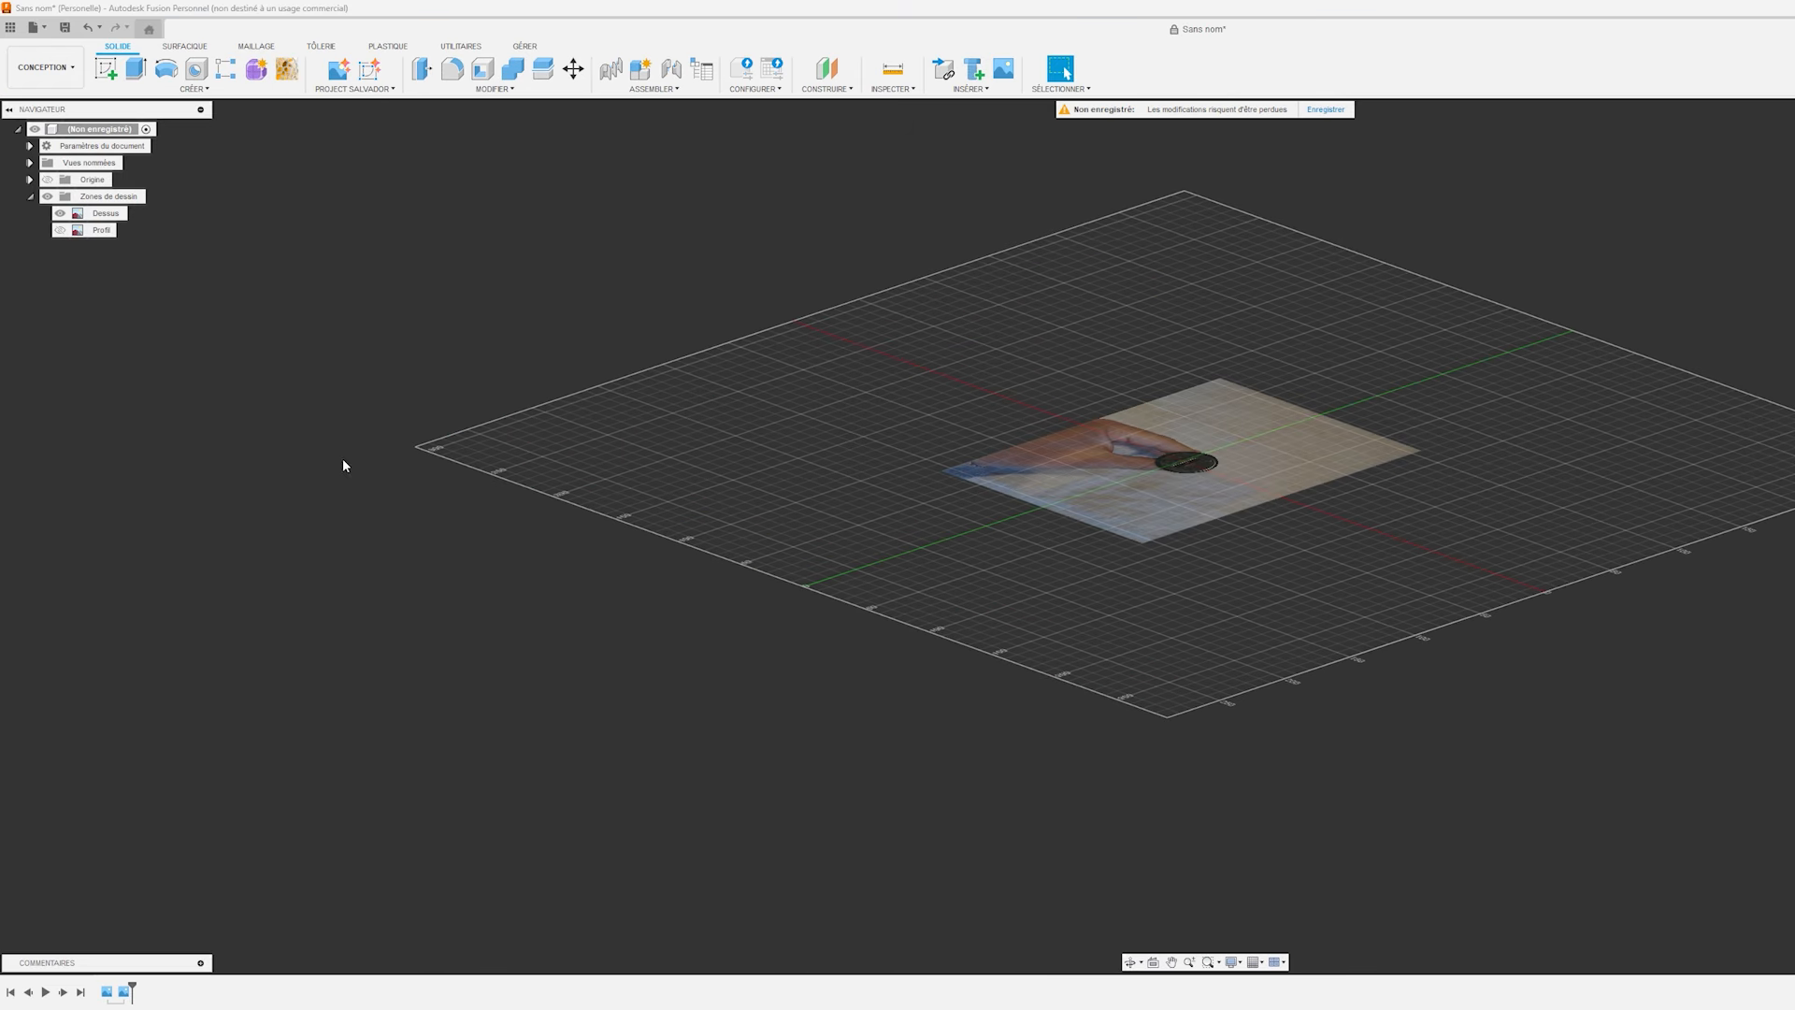
Reposition the Dessus canvas so that the round screw head is centred on the origin.
{"action": "middle_click_drag", "start_coordinate": [1092, 528], "coordinate": [1180, 645], "text": "shift"}
{"action": "scroll", "coordinate": [1125, 515], "scroll_direction": "up", "scroll_amount": 4}
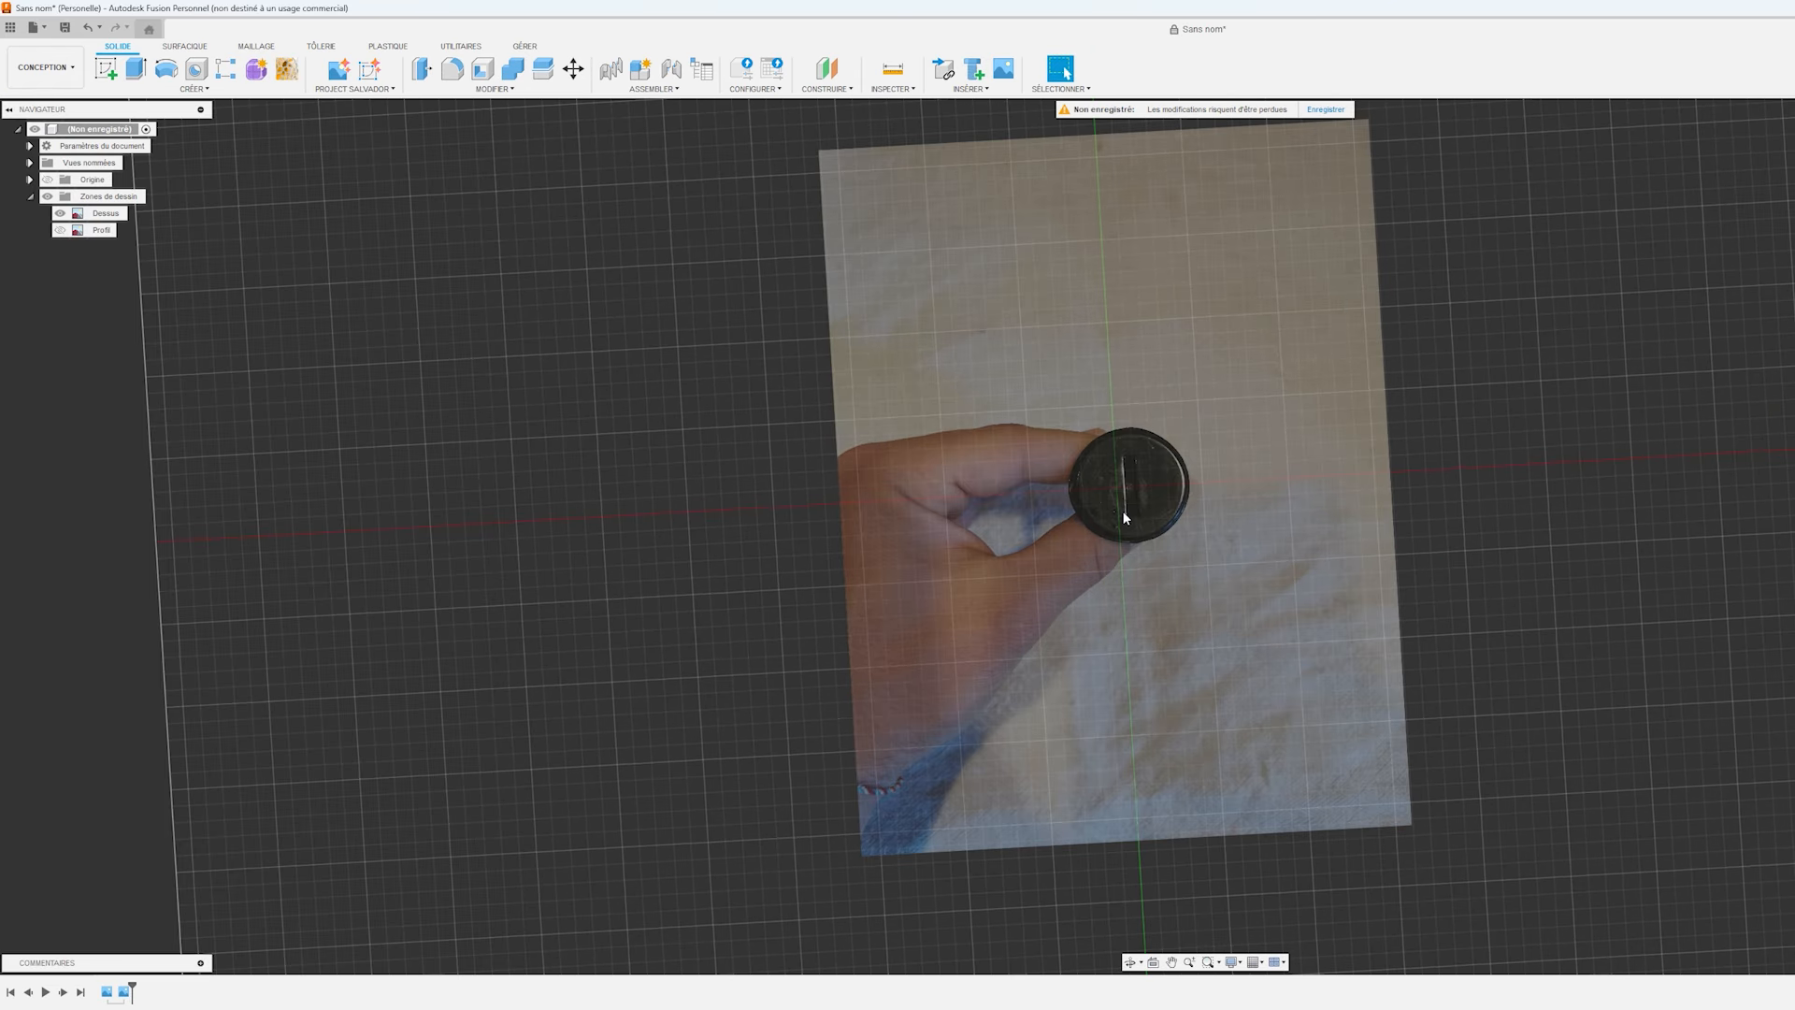
{"action": "right_click", "coordinate": [113, 216]}
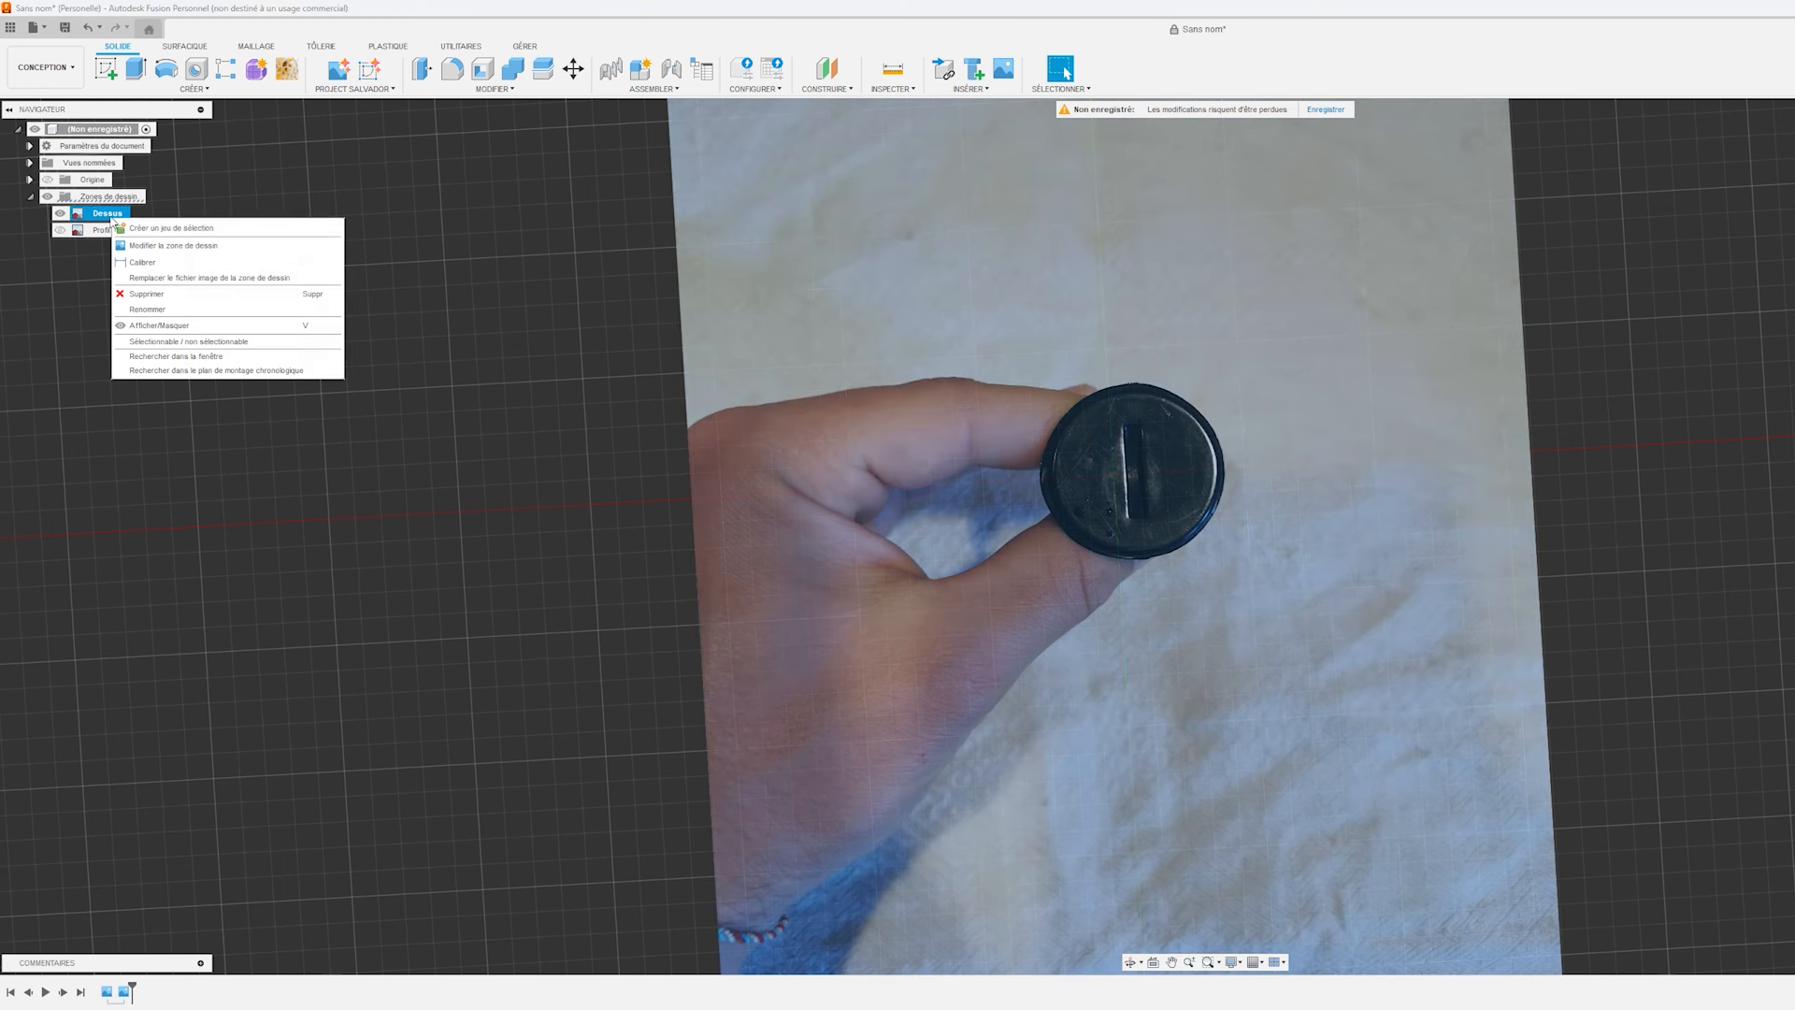
{"action": "left_click", "coordinate": [150, 248]}
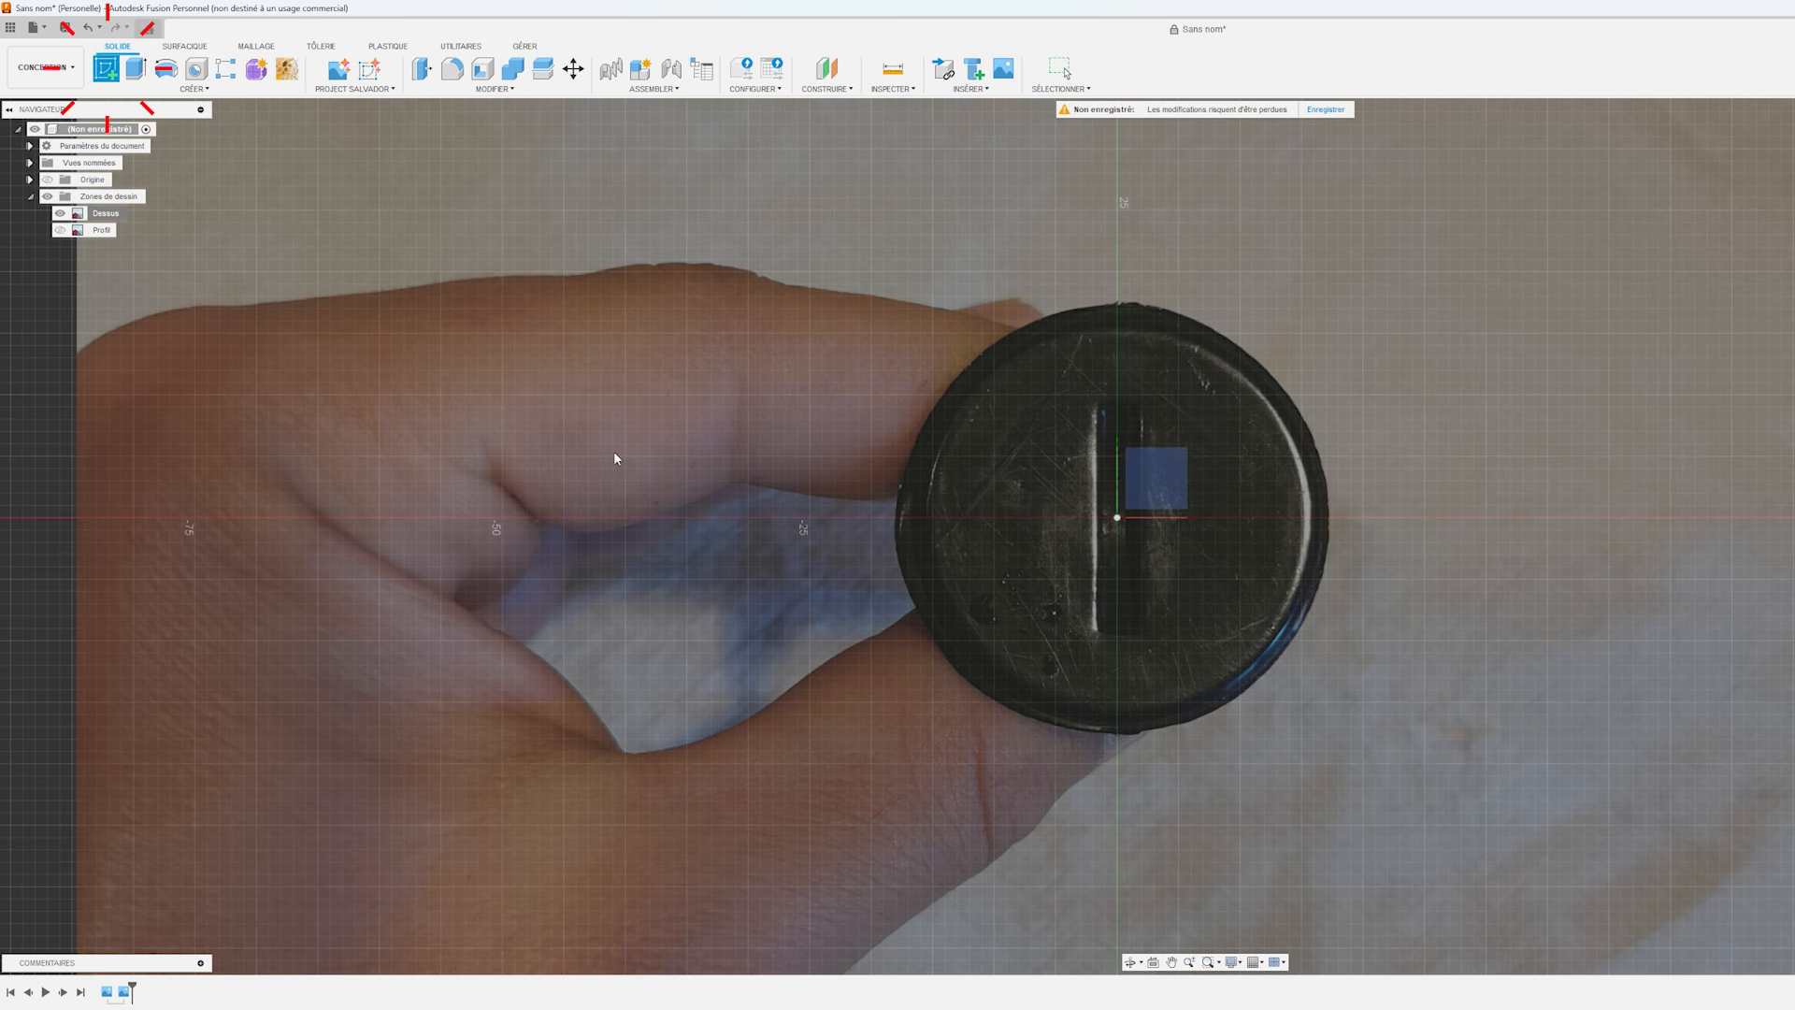
Start a sketch on the horizontal plane and draw a 35 mm diameter circle centred on the origin over the screw's head.
{"action": "middle_click_drag", "start_coordinate": [614, 458], "coordinate": [449, 299], "text": "shift"}
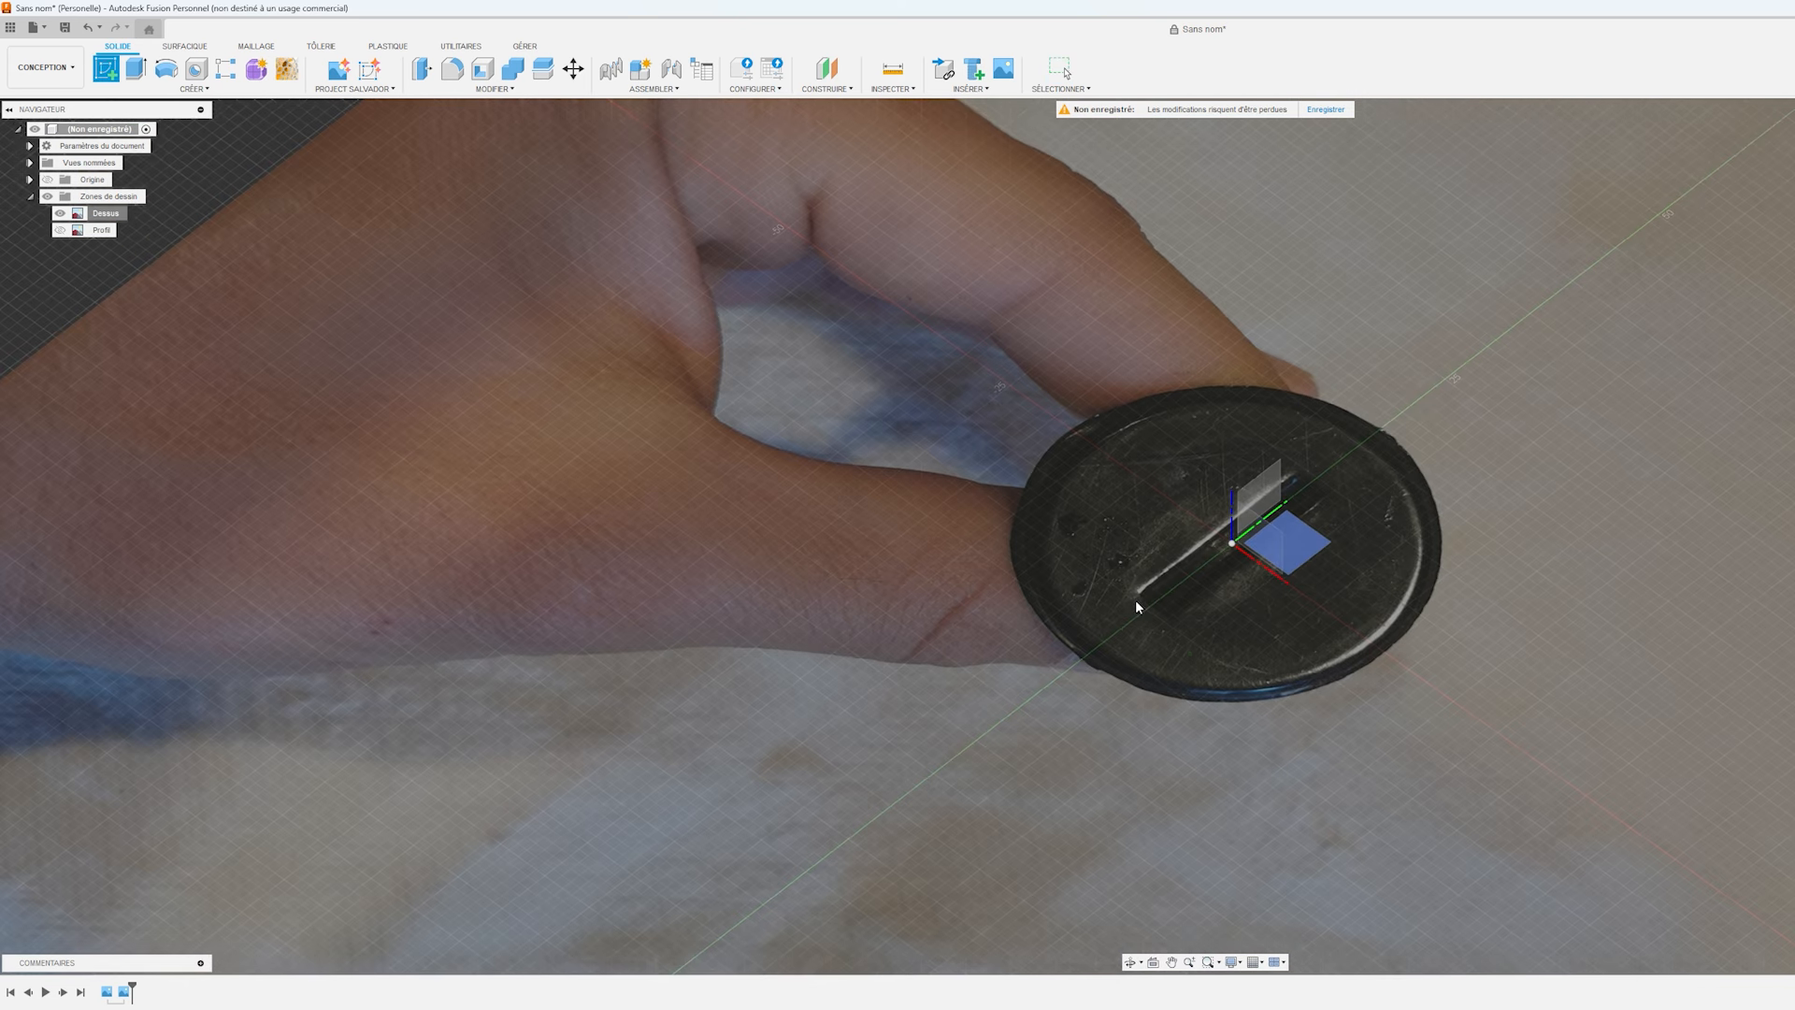
{"action": "left_click", "coordinate": [1306, 558]}
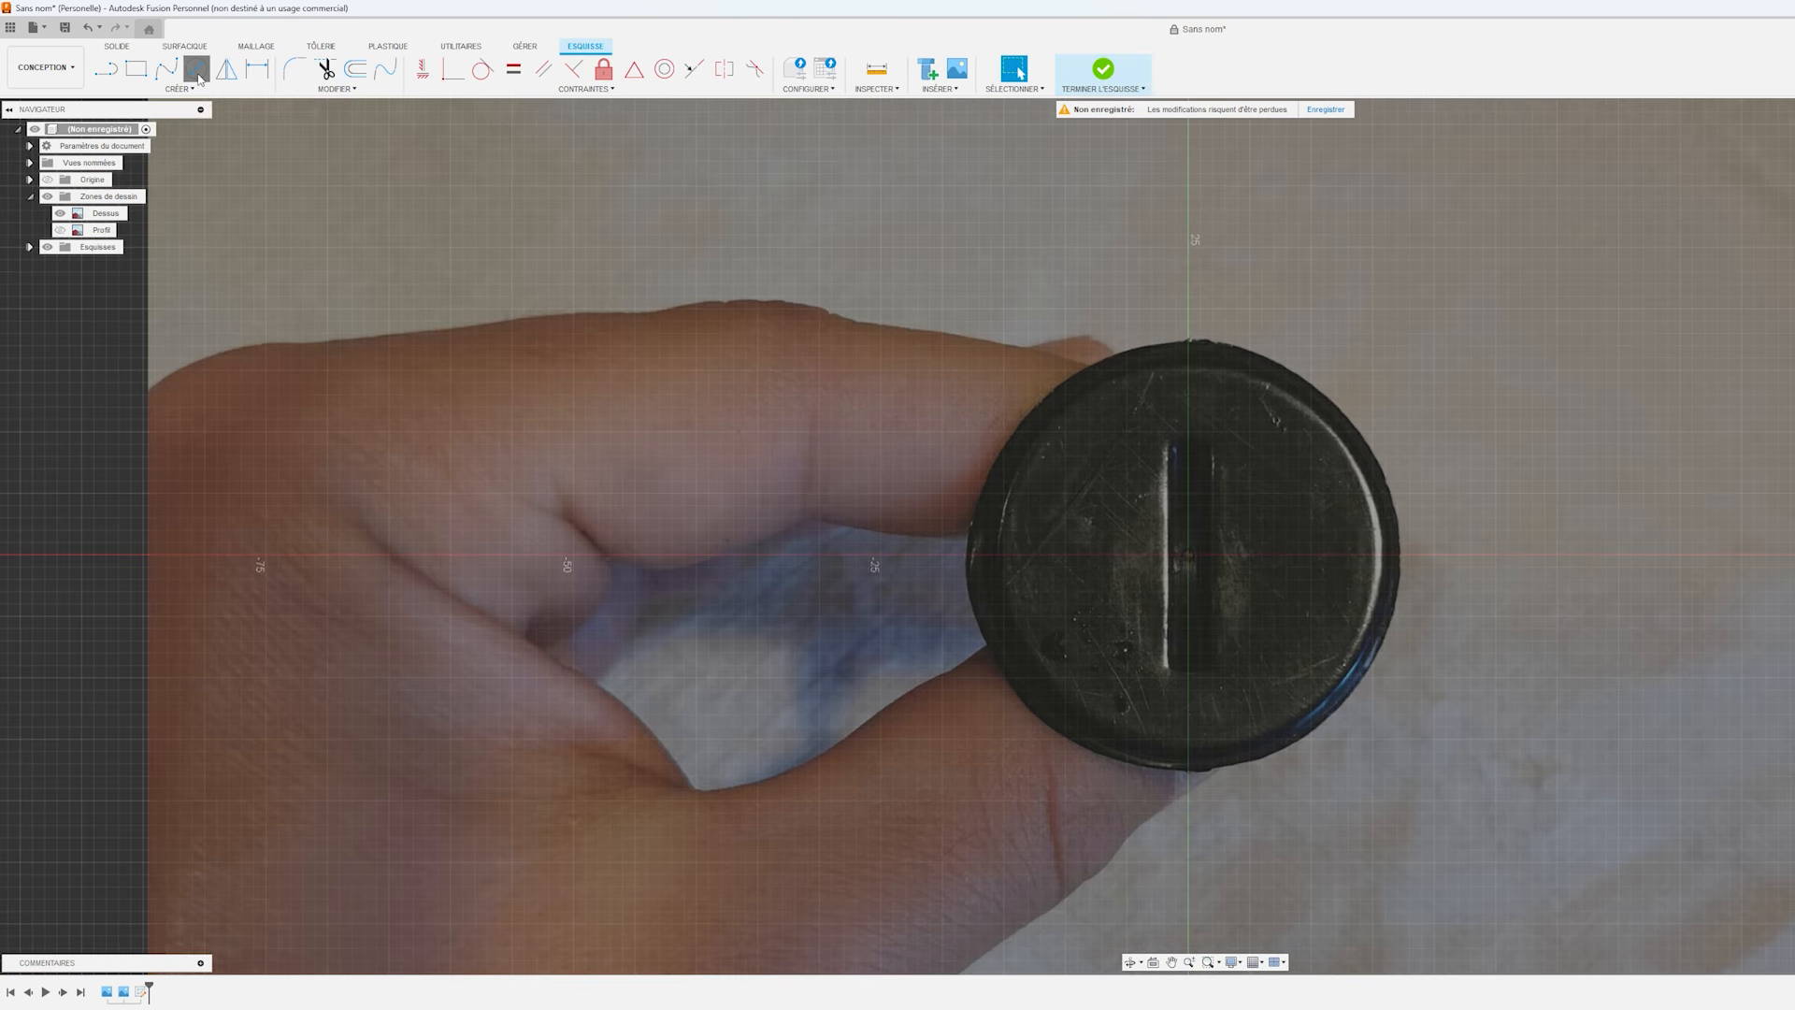
{"action": "left_click", "coordinate": [197, 69]}
{"action": "left_click", "coordinate": [1188, 555]}
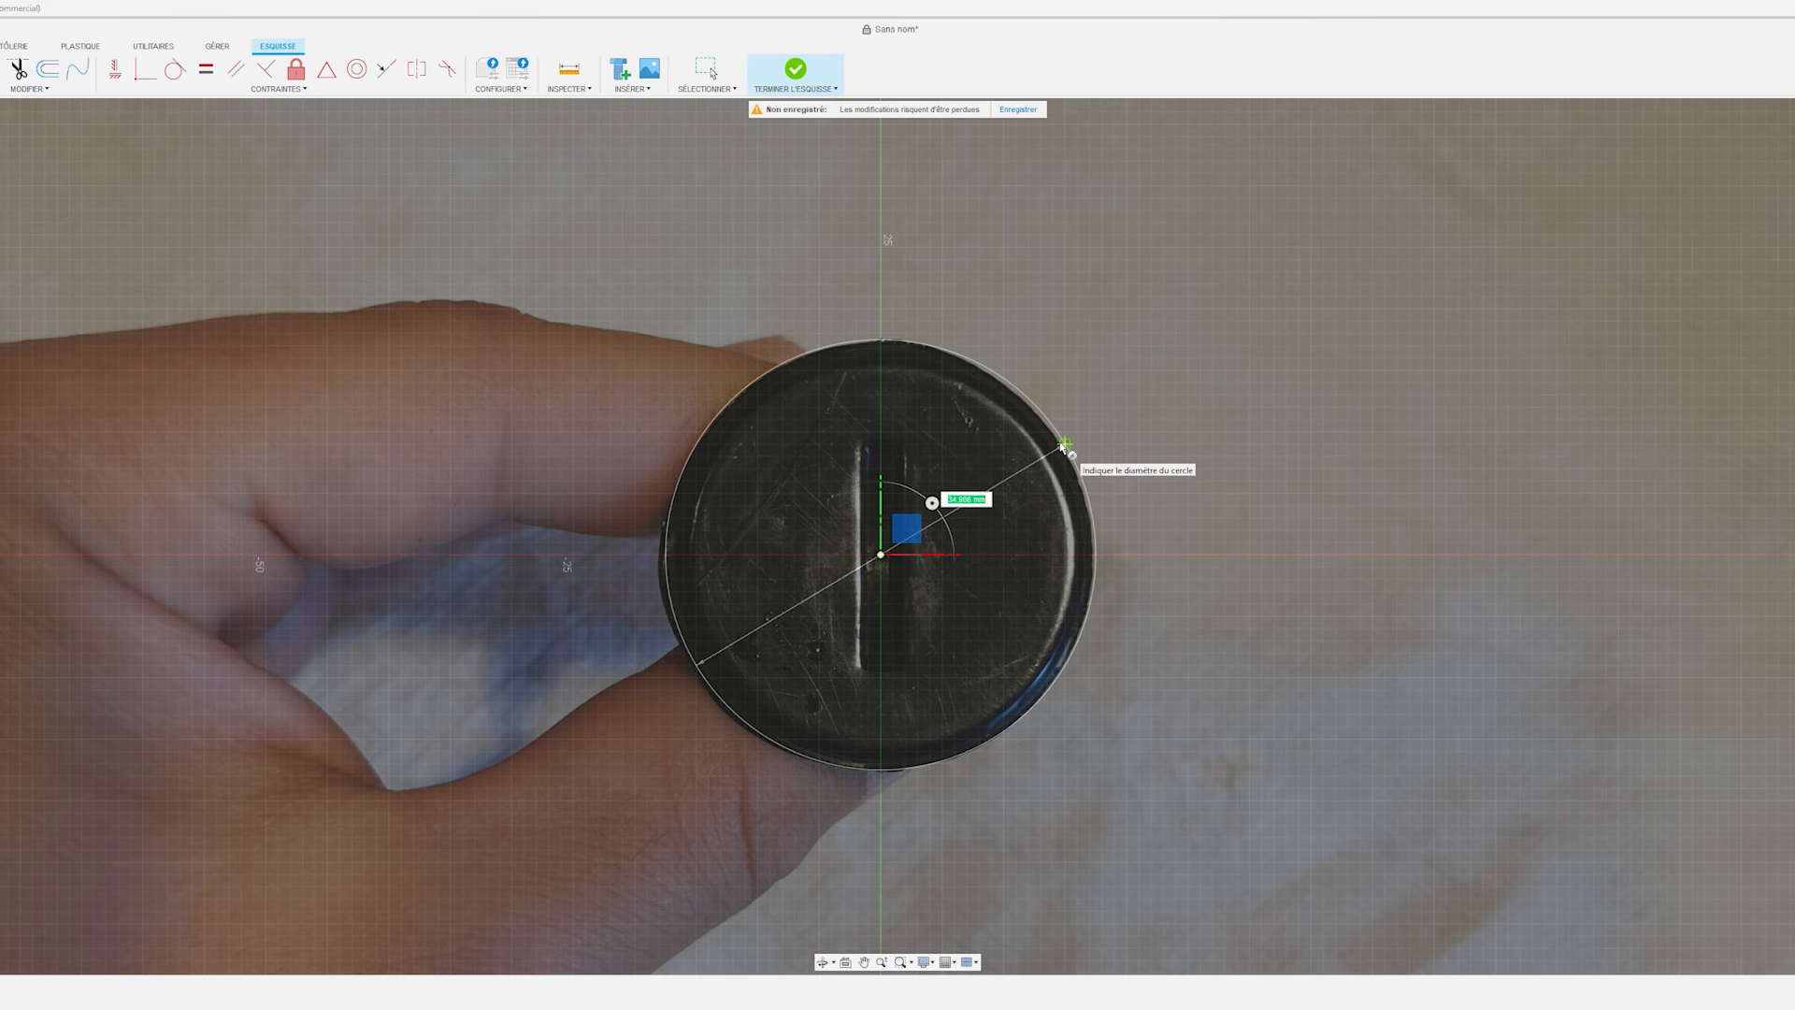
{"action": "type", "text": "35"}
{"action": "key", "text": "Return"}
{"action": "key", "text": "Escape"}
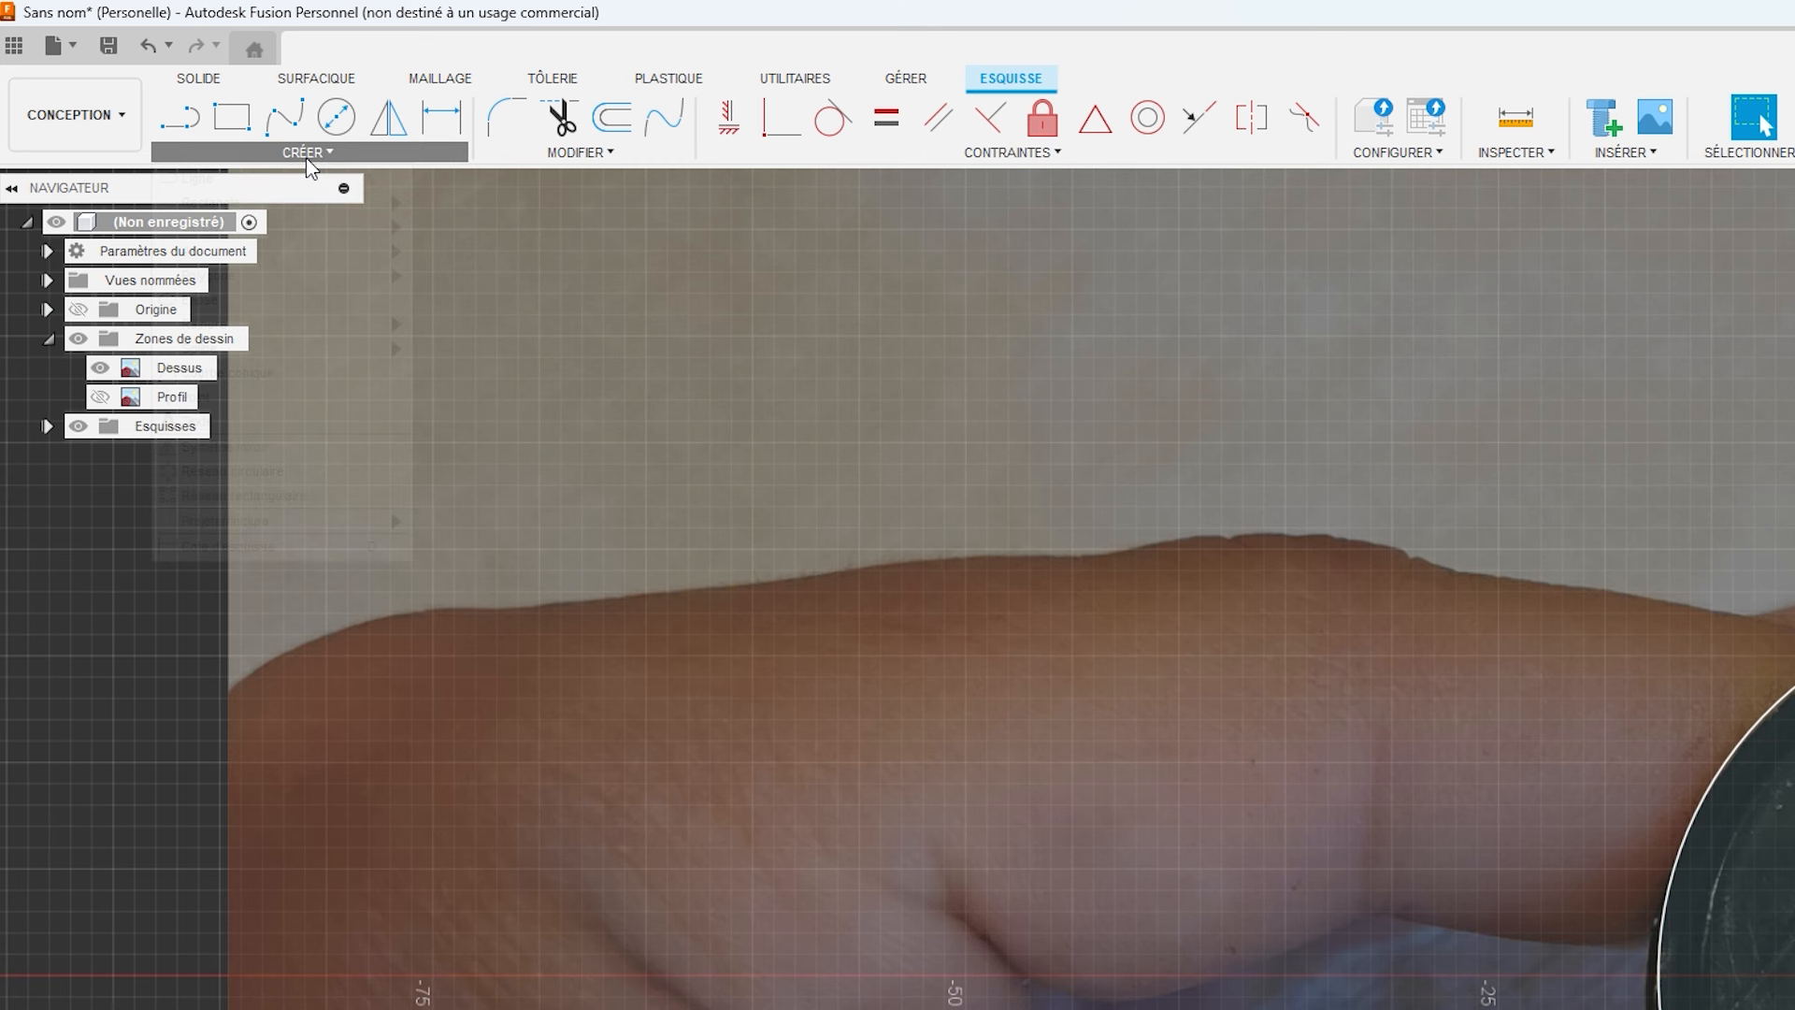
Draw a center rectangle 4 mm wide and 20 mm long from the origin over the screw's slot.
{"action": "left_click", "coordinate": [306, 153]}
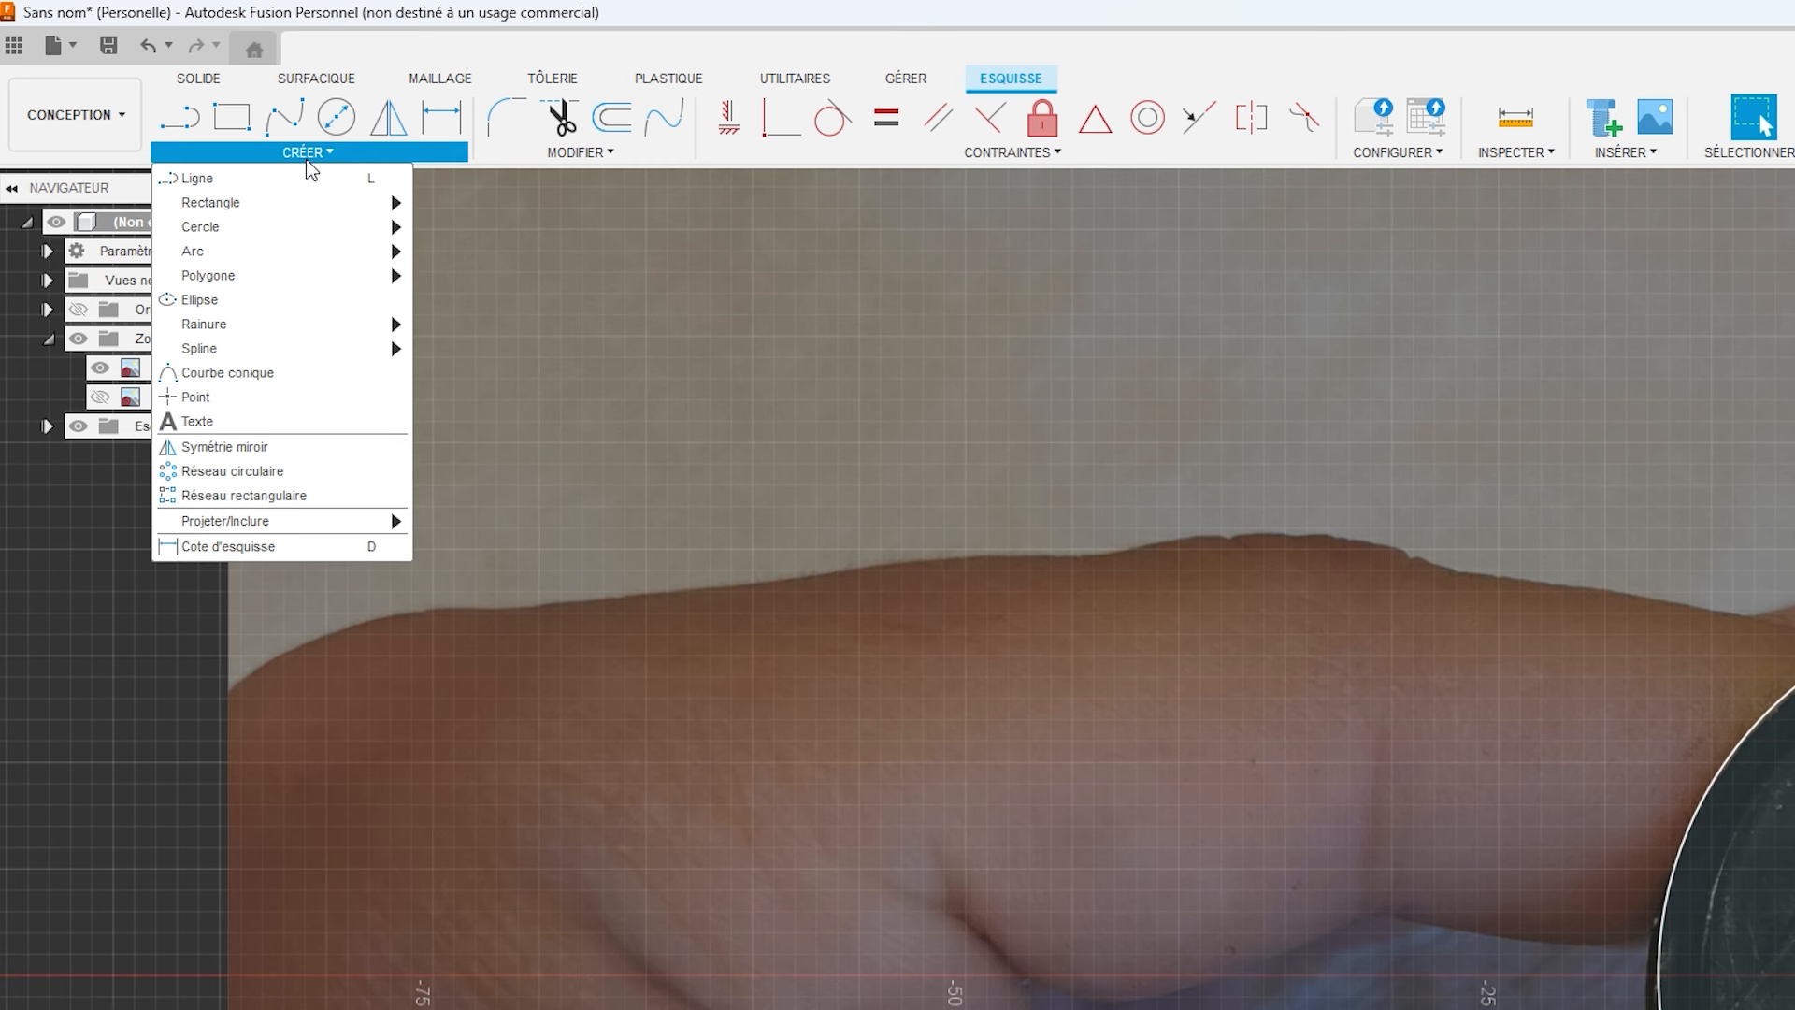
{"action": "mouse_move", "coordinate": [317, 202]}
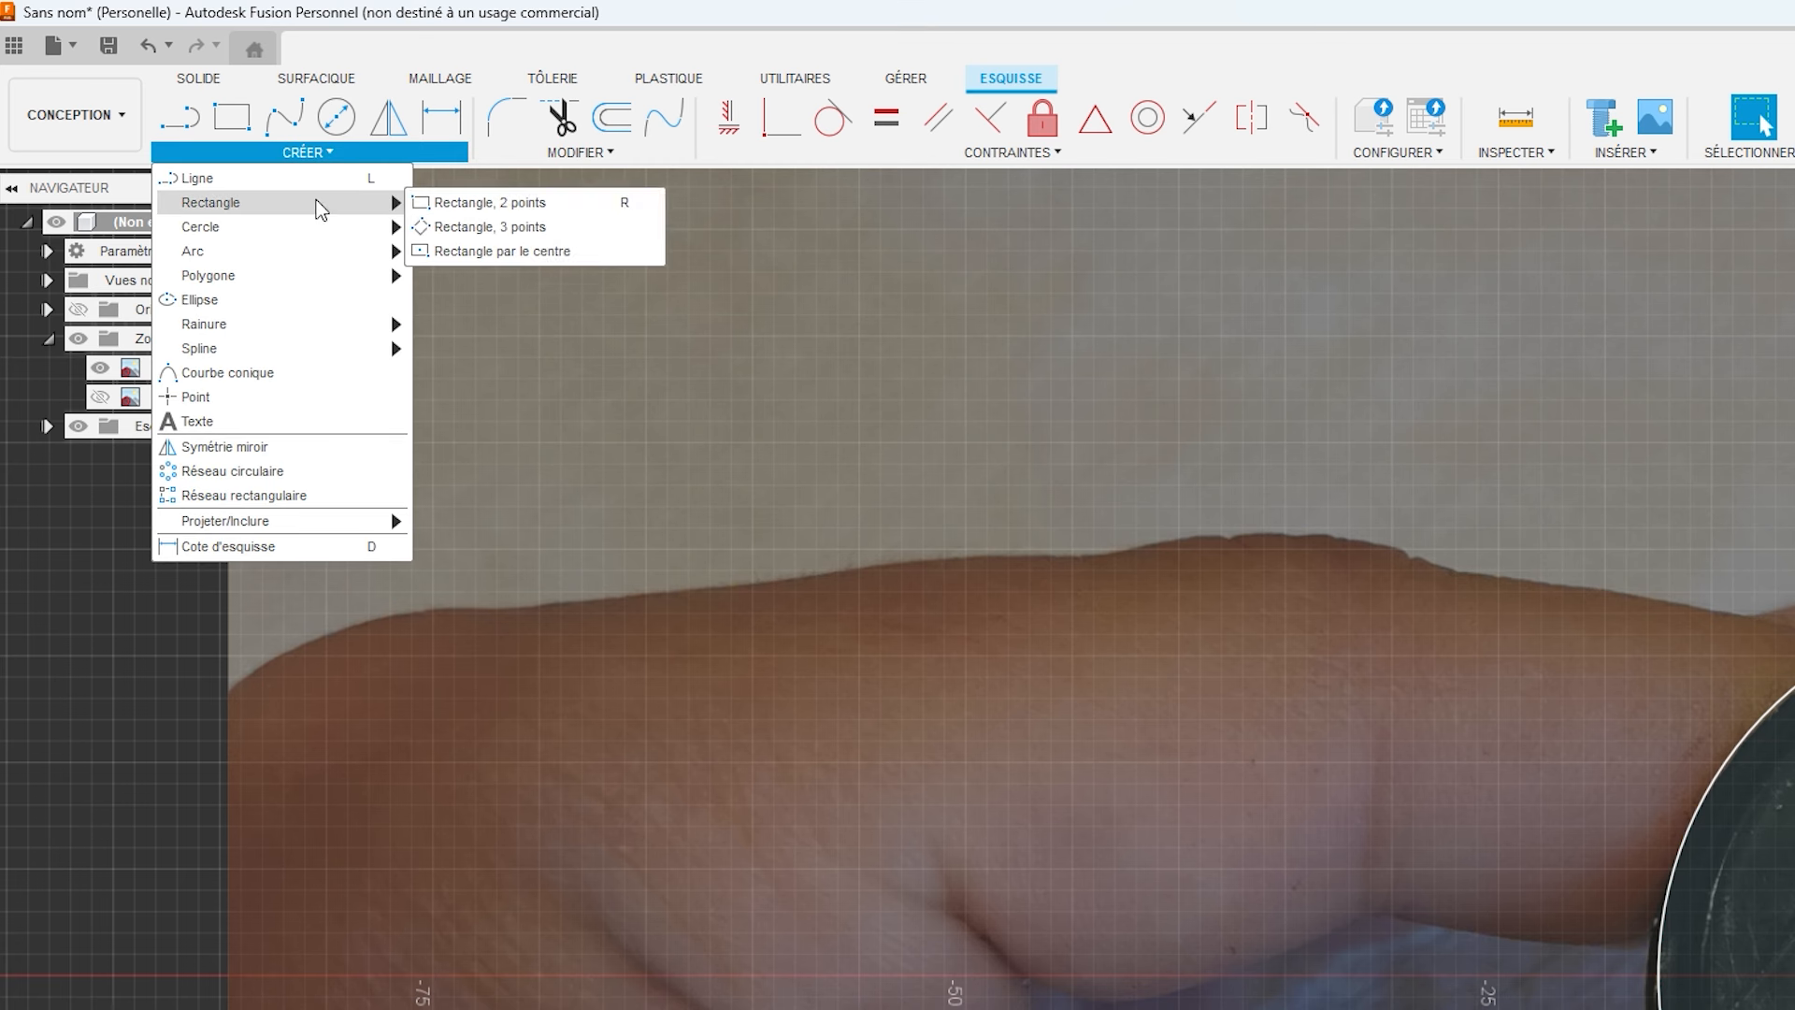
{"action": "left_click", "coordinate": [473, 247]}
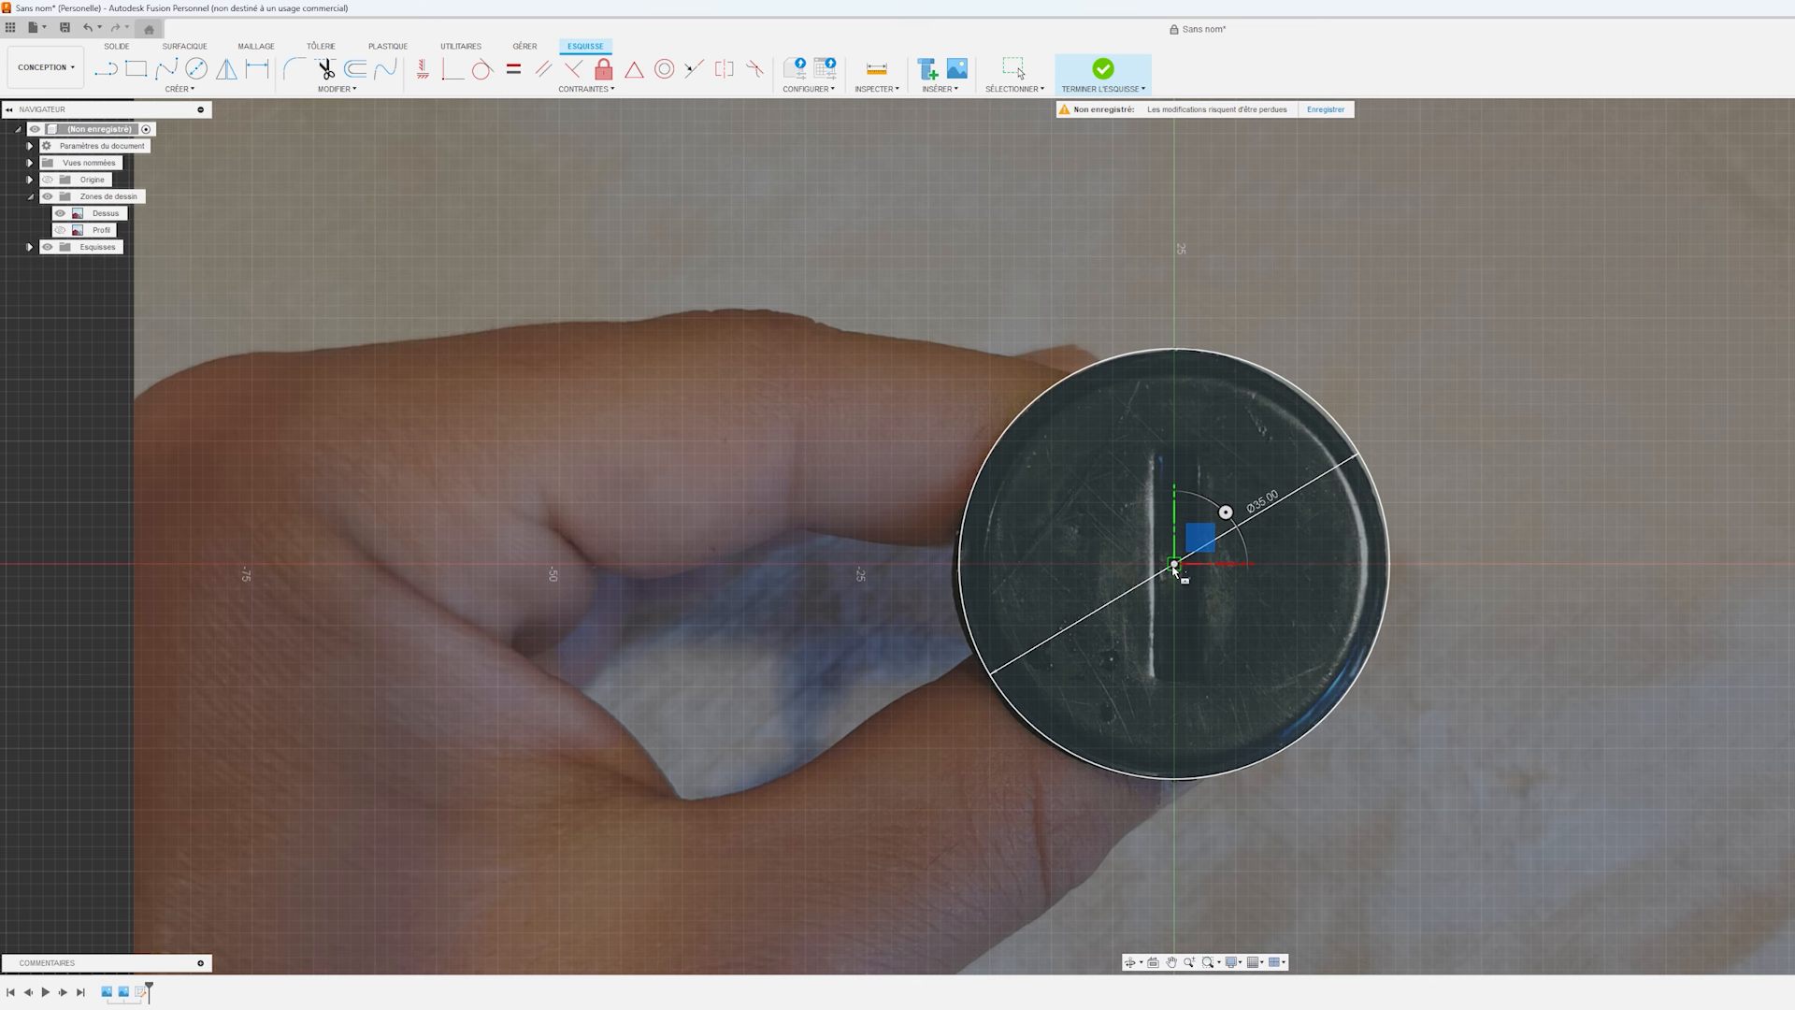
{"action": "left_click", "coordinate": [1174, 563]}
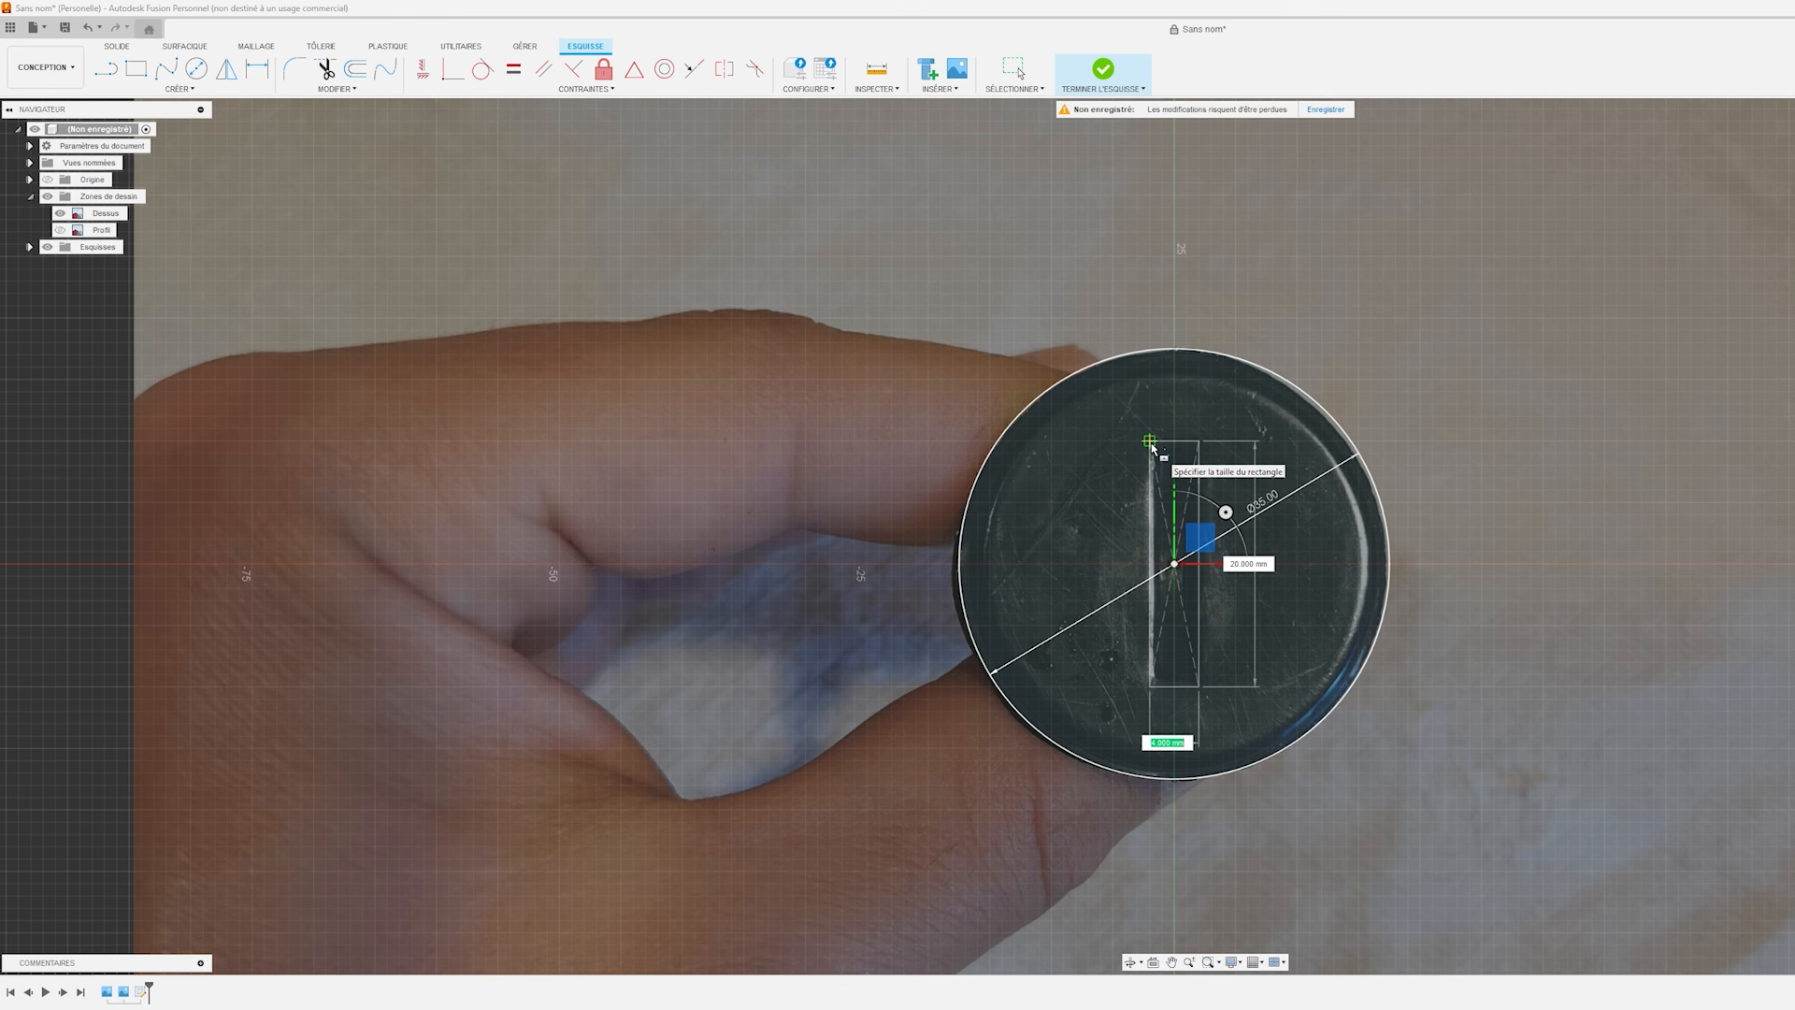
{"action": "left_click", "coordinate": [1150, 446]}
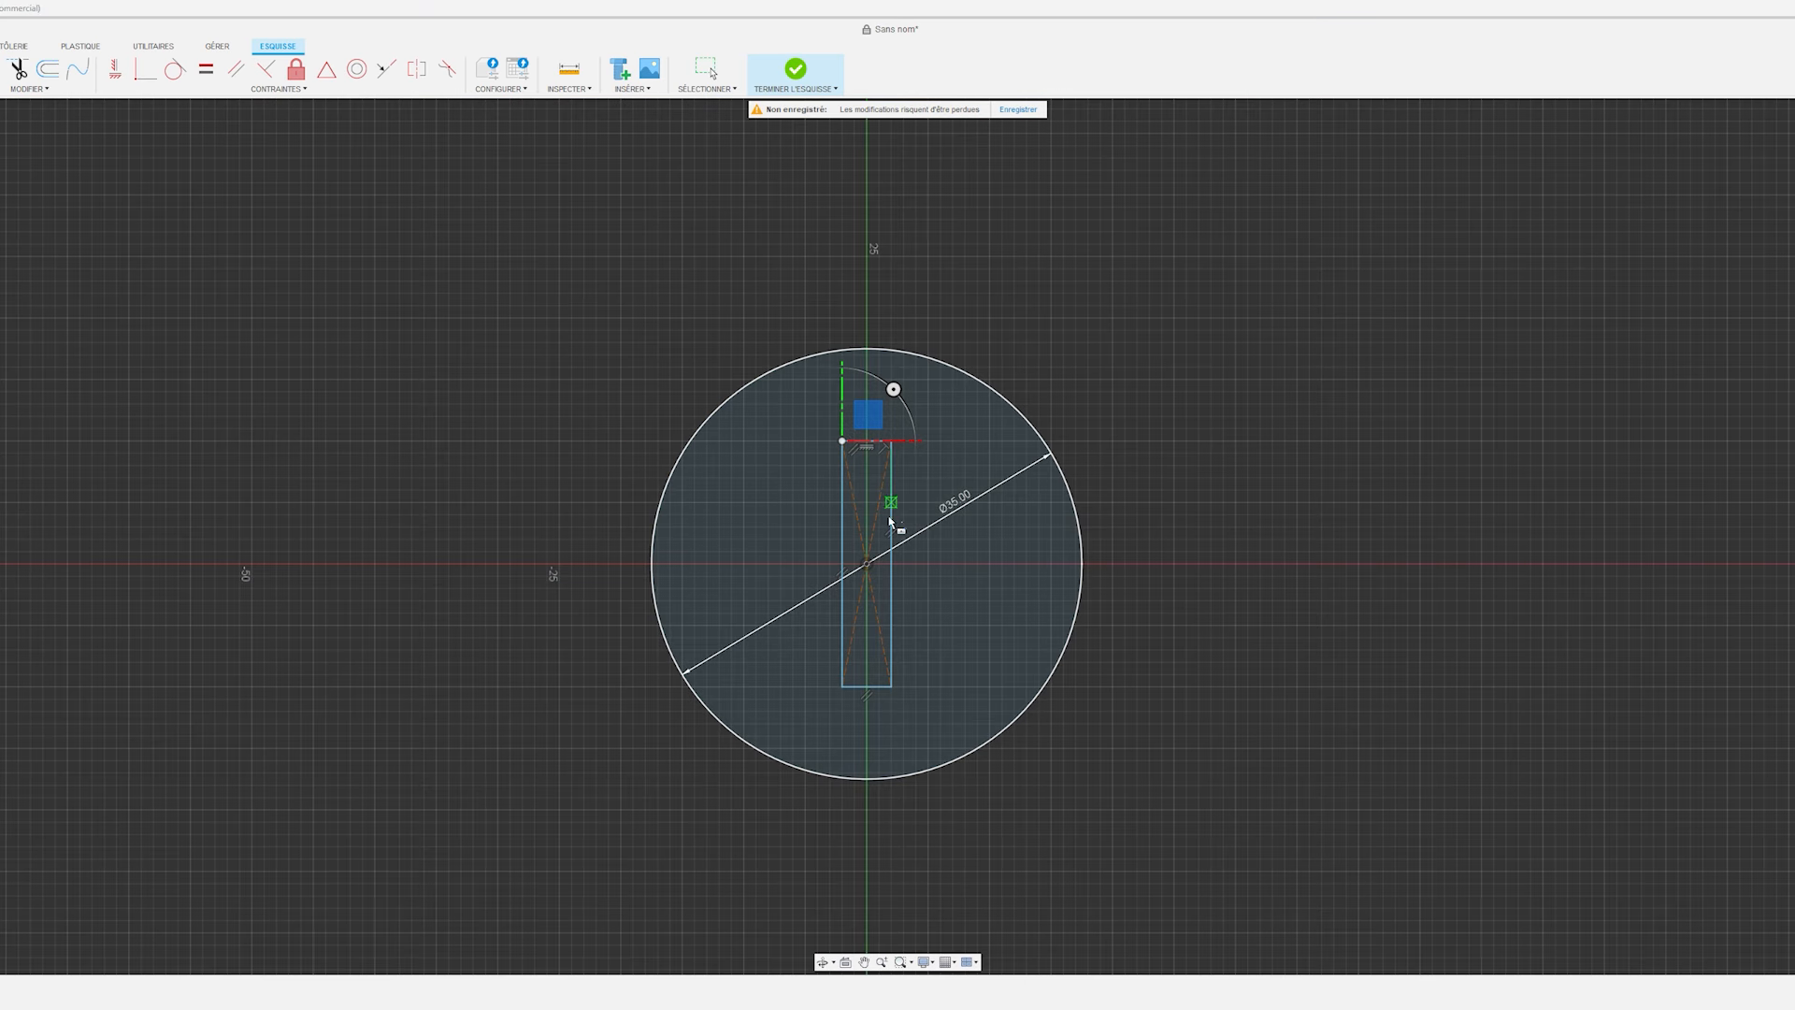
{"action": "key", "text": "Escape"}
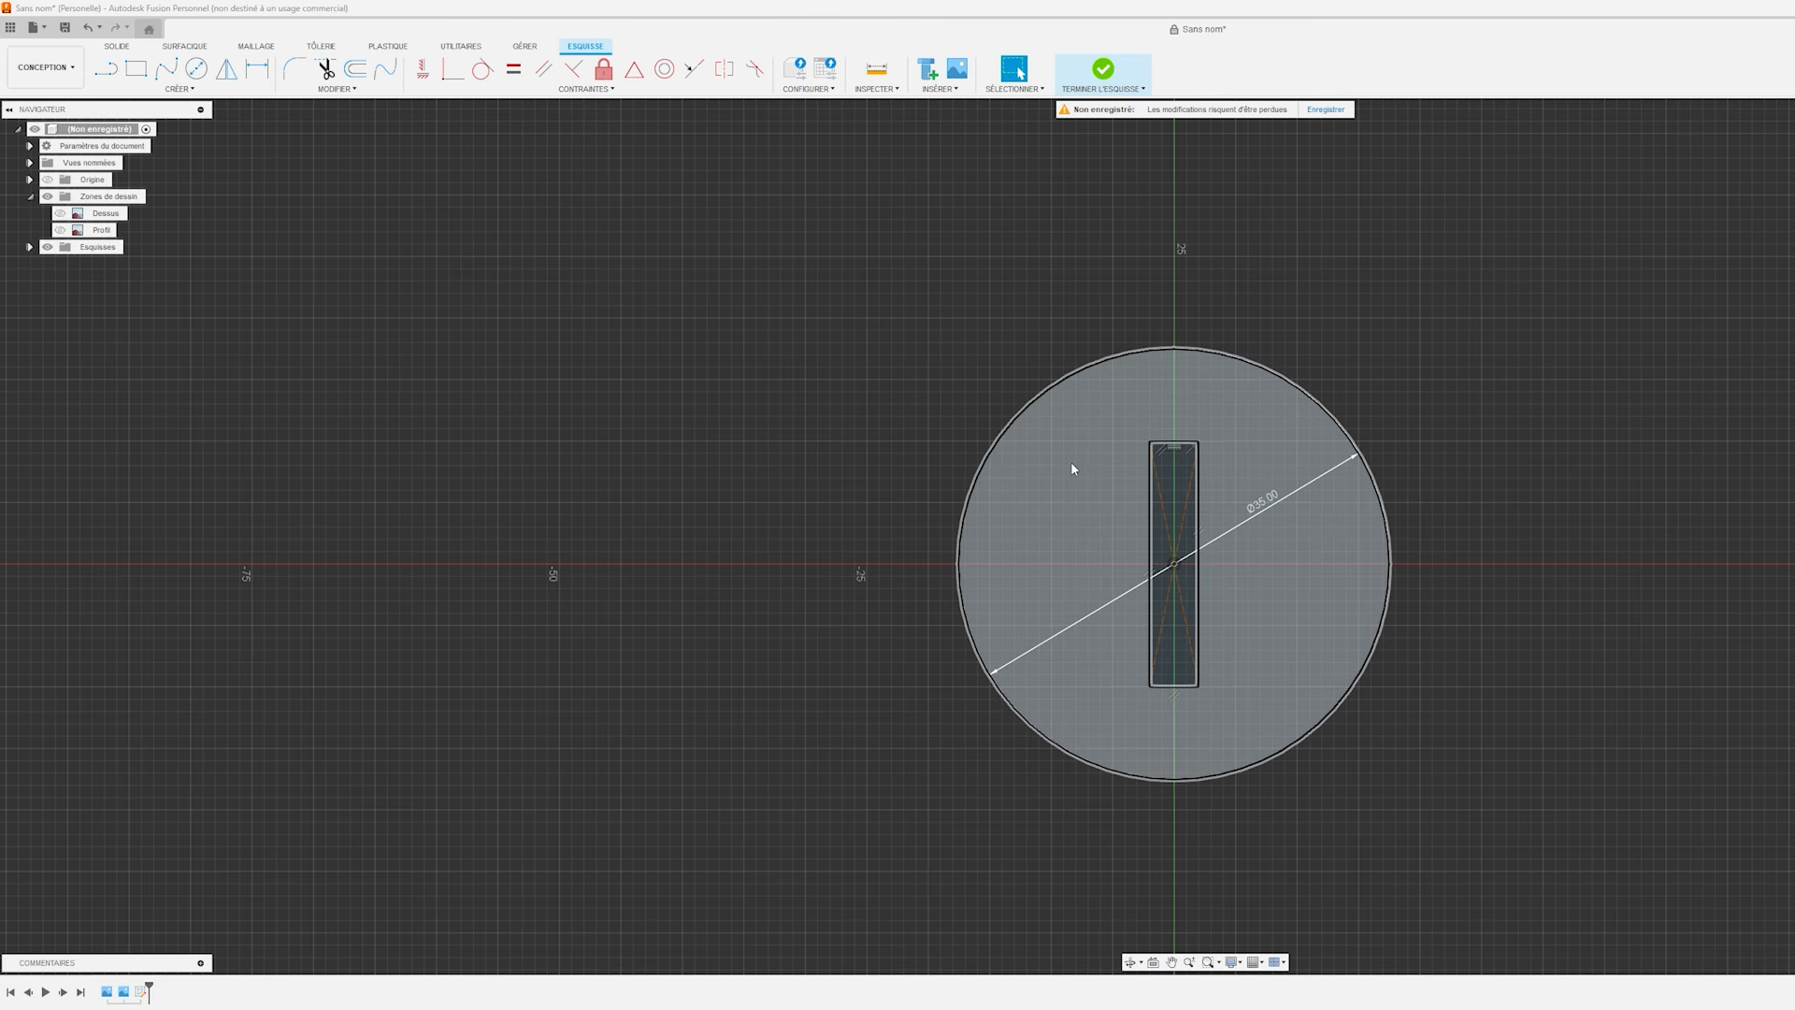
Round the four corners of the slot rectangle with 1 mm sketch fillets and finish the sketch.
{"action": "left_click", "coordinate": [294, 69]}
{"action": "scroll", "coordinate": [1306, 404], "scroll_direction": "up", "scroll_amount": 2}
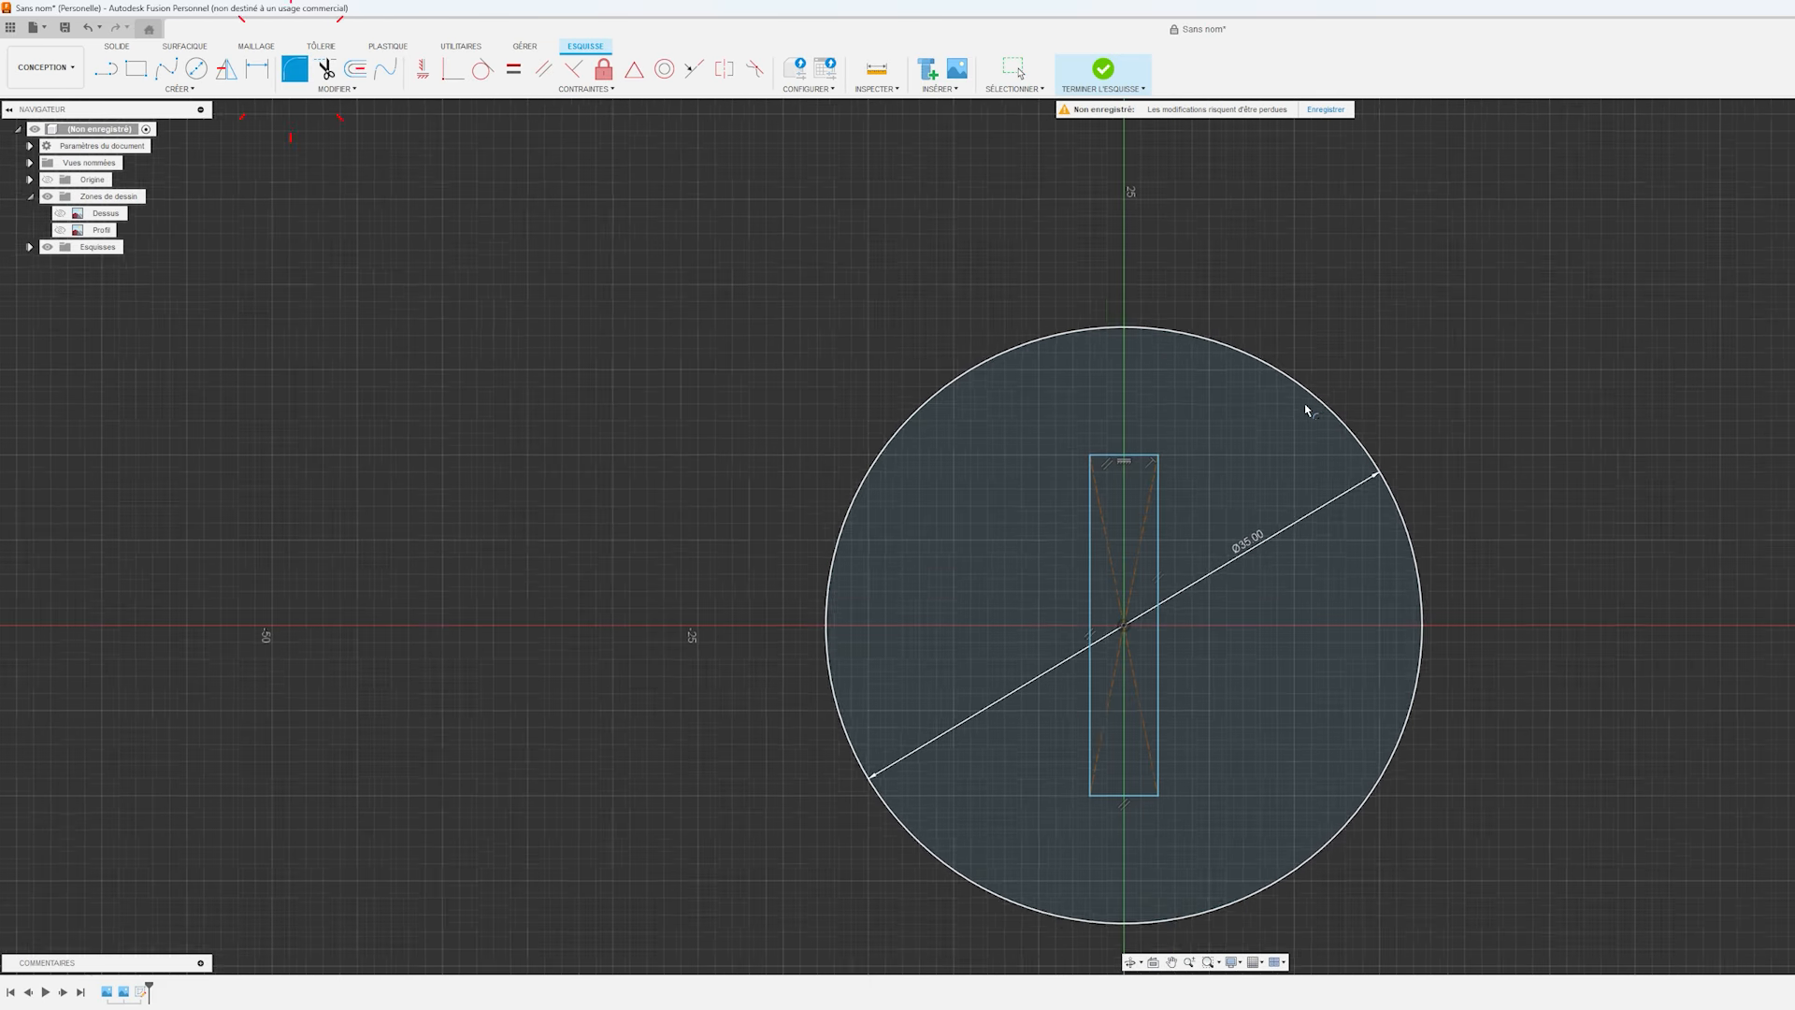
{"action": "left_click", "coordinate": [1085, 492]}
{"action": "left_click", "coordinate": [1101, 457]}
{"action": "left_click", "coordinate": [1143, 456]}
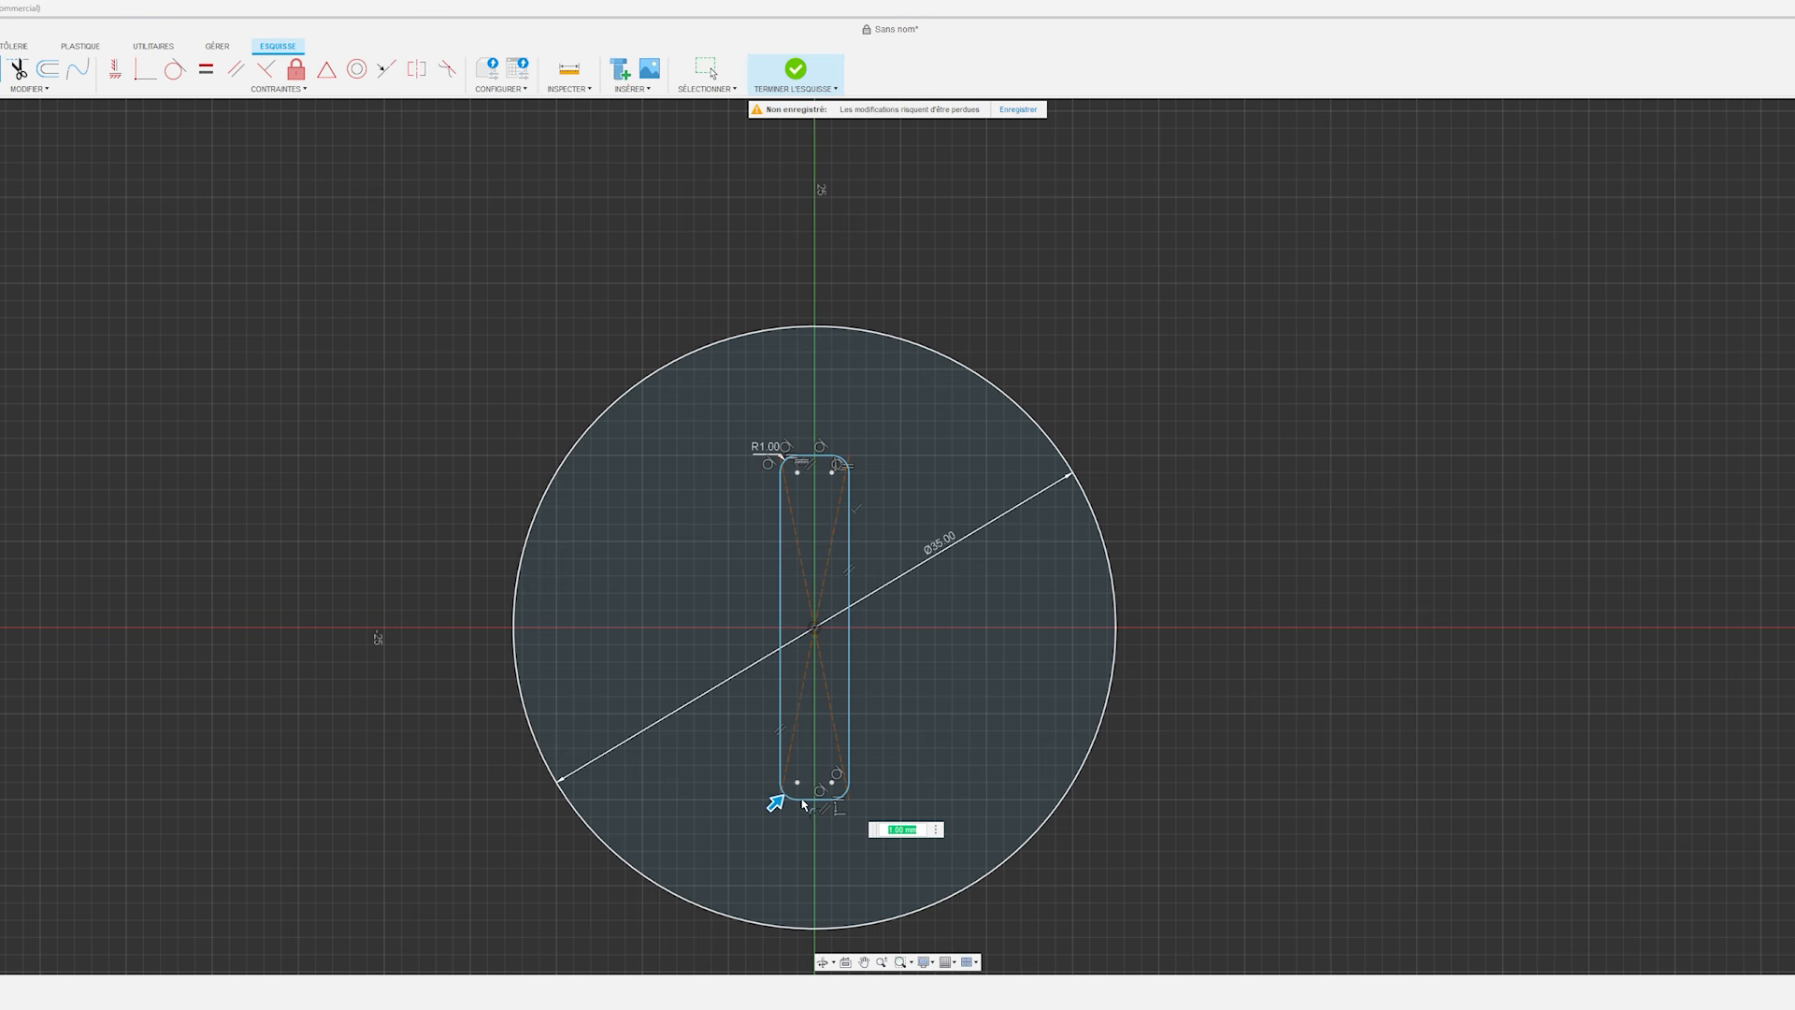
{"action": "key", "text": "Escape"}
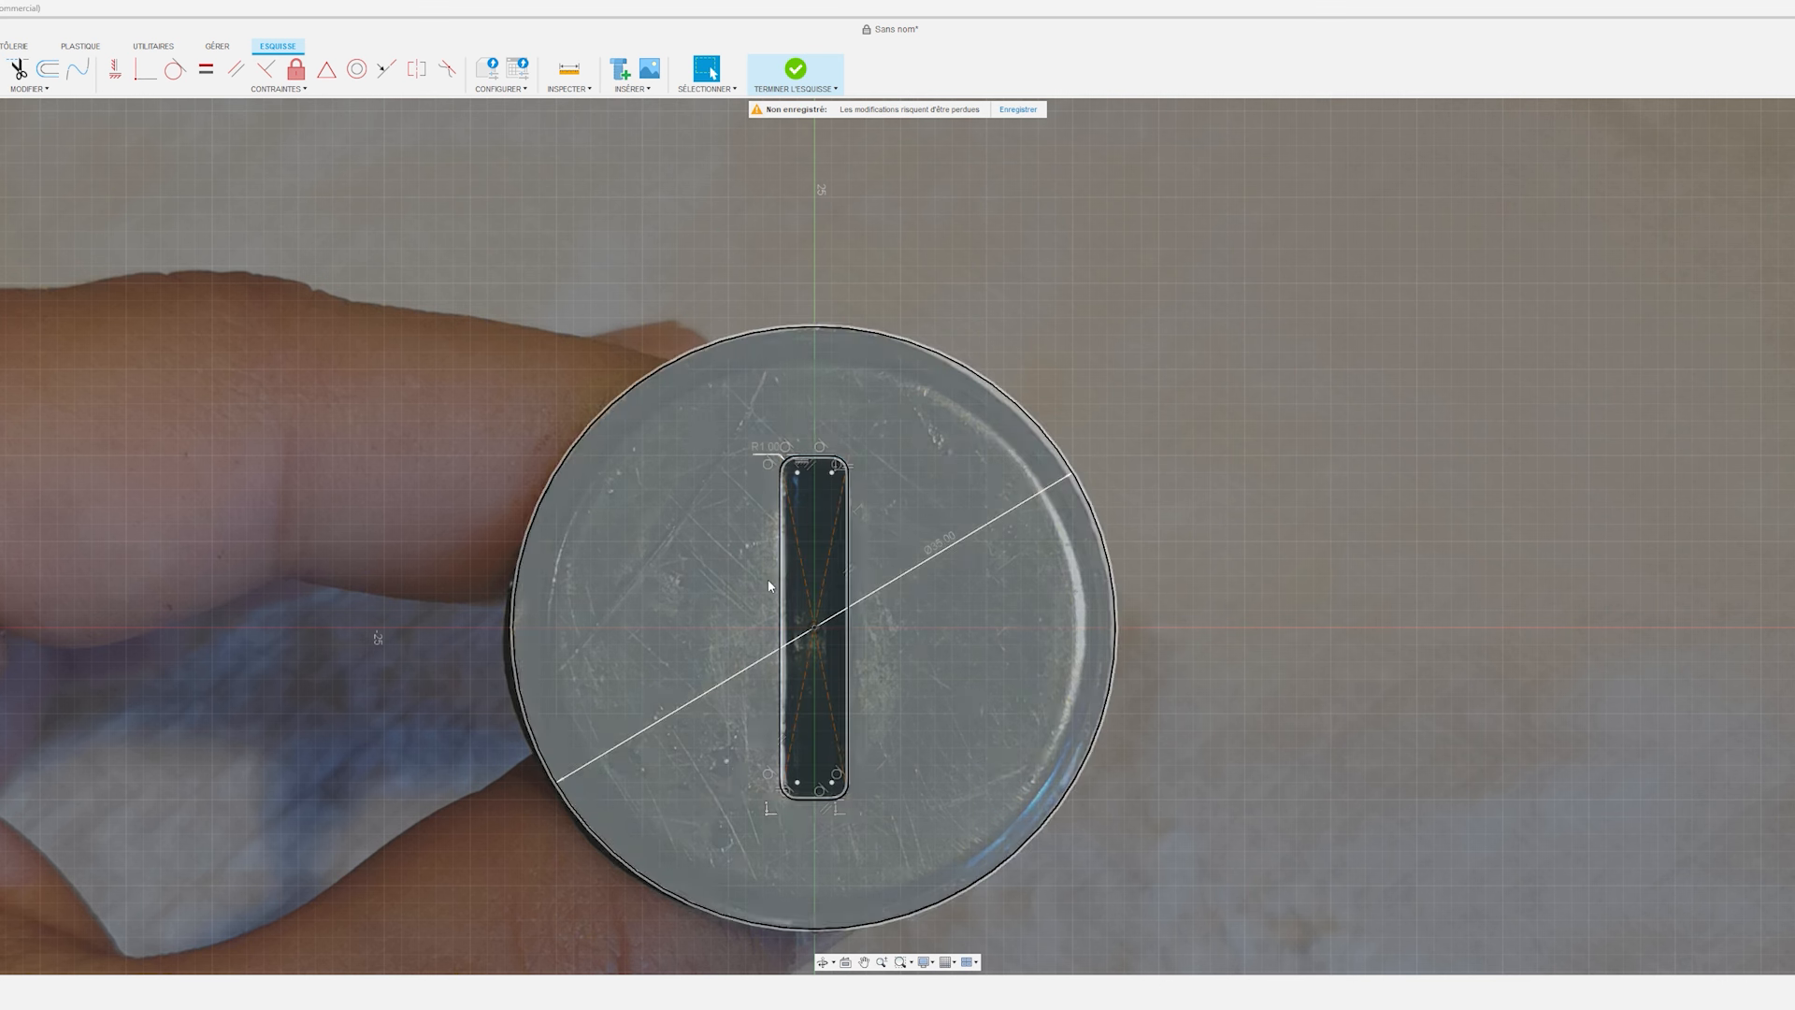
{"action": "left_click", "coordinate": [796, 71]}
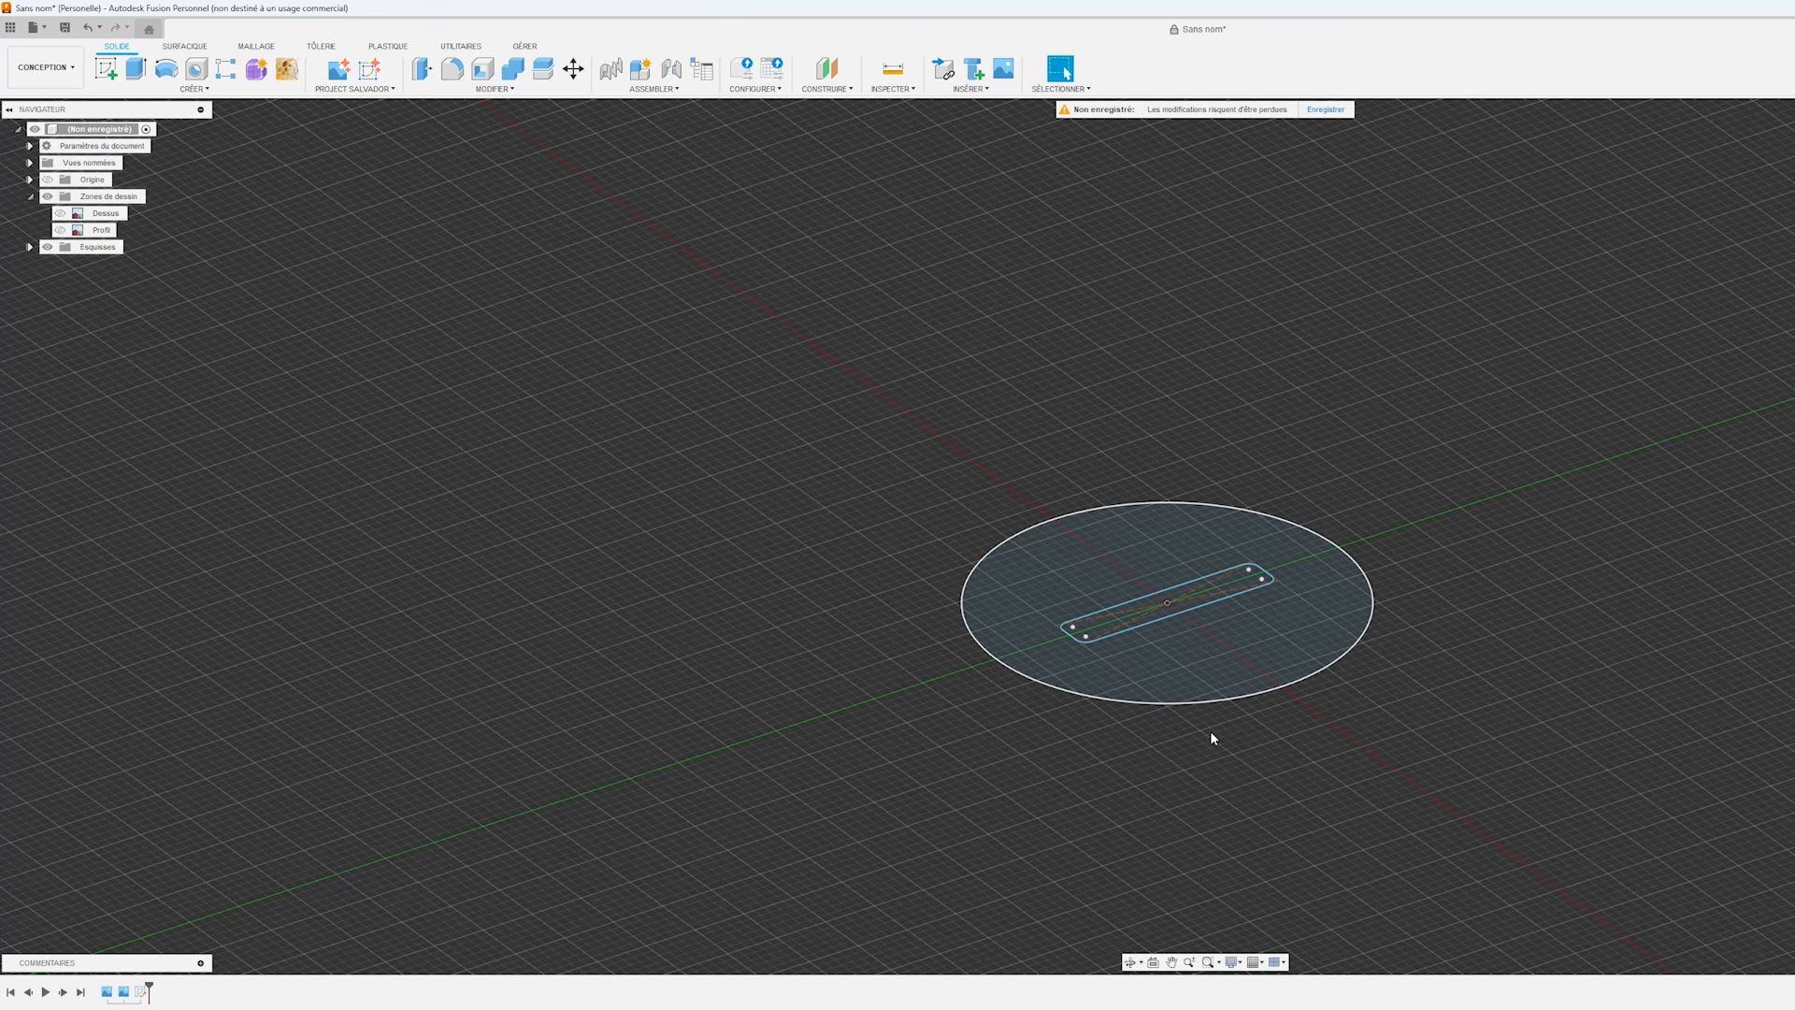
Extrude the whole disc, including the slot area, upward 5 mm as the screw head, using the Profil canvas as reference.
{"action": "left_click", "coordinate": [1125, 659]}
{"action": "left_click", "coordinate": [1091, 631]}
{"action": "key", "text": "e"}
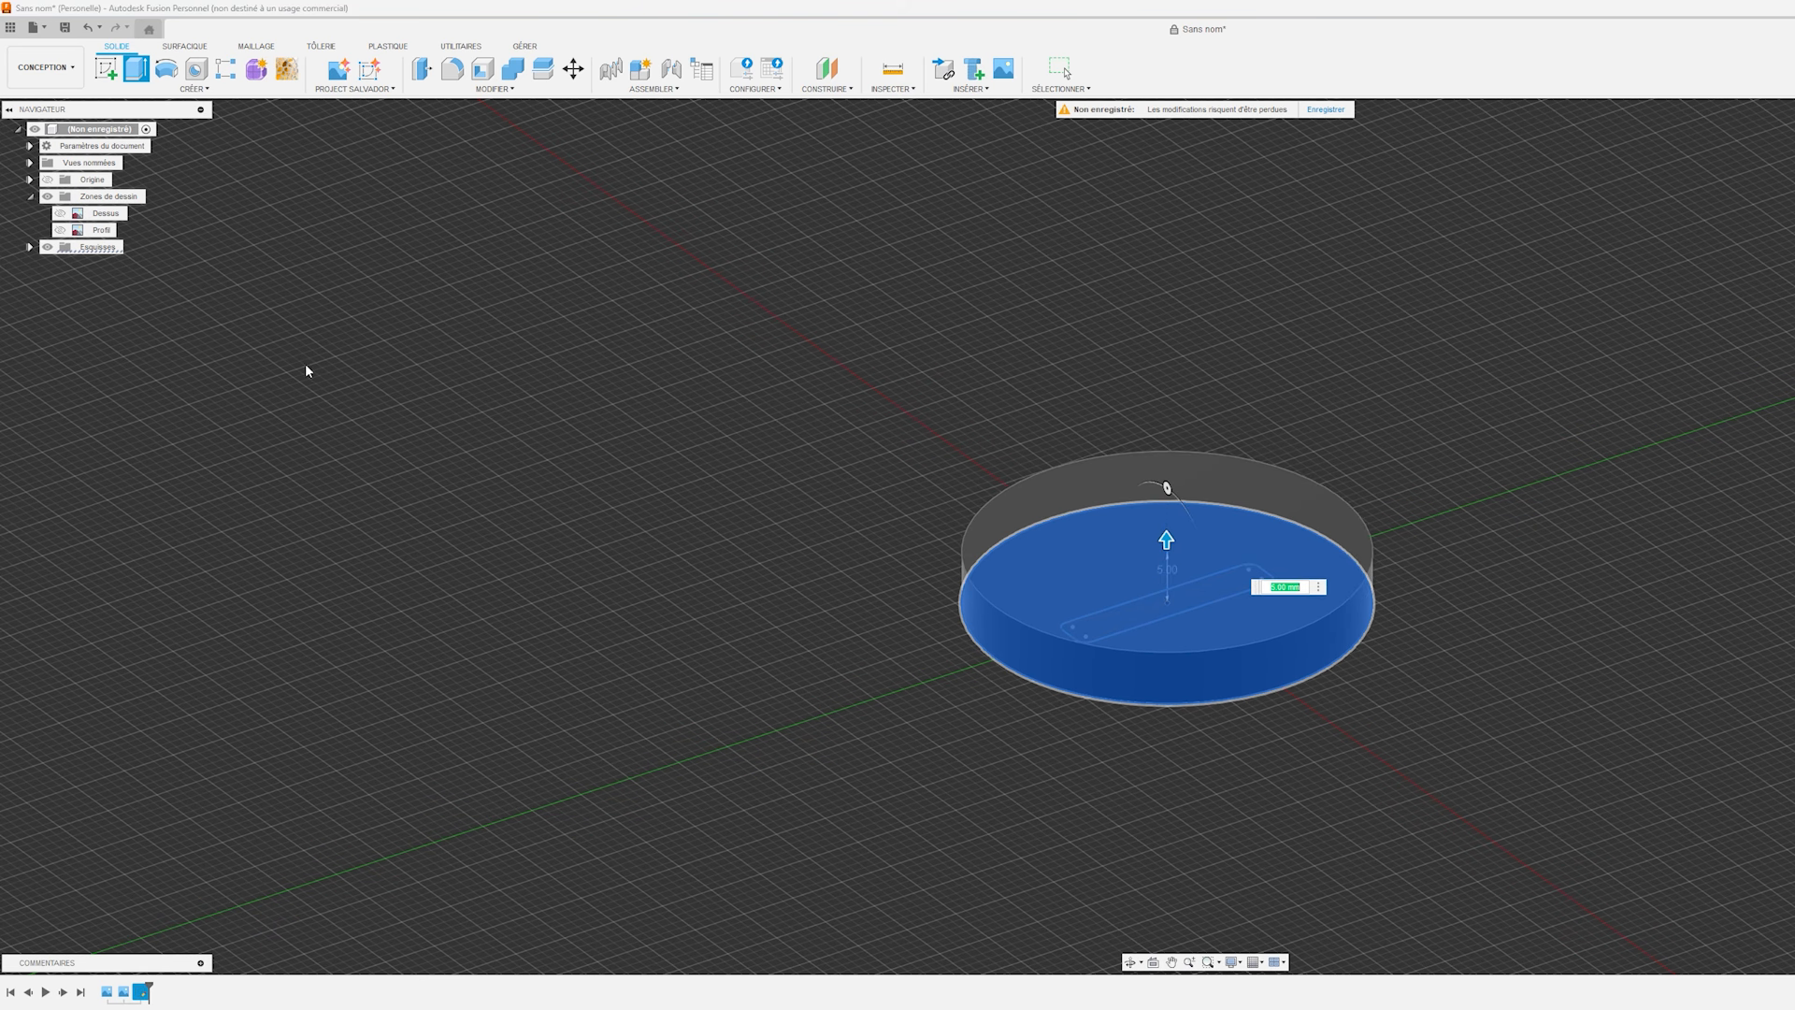
{"action": "left_click", "coordinate": [62, 231]}
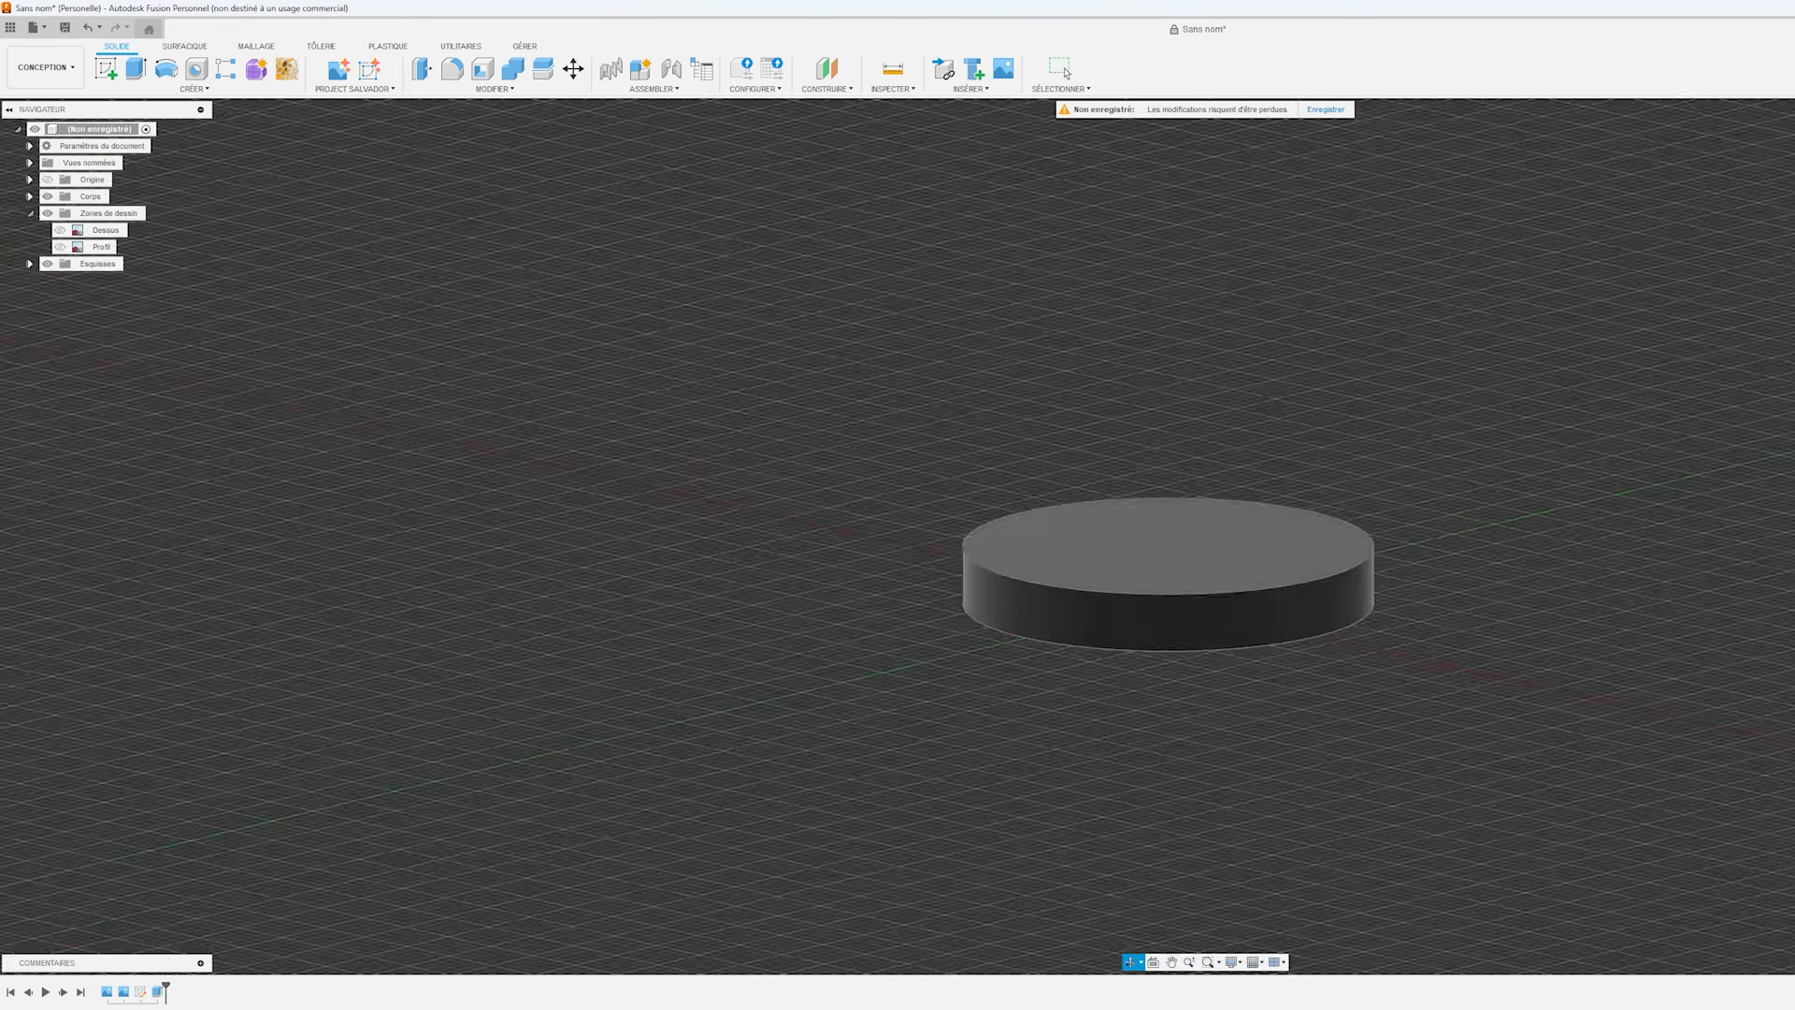
Make the screw-head sketch visible again and rename it Dessus.
{"action": "left_click", "coordinate": [31, 265]}
{"action": "left_click", "coordinate": [60, 280]}
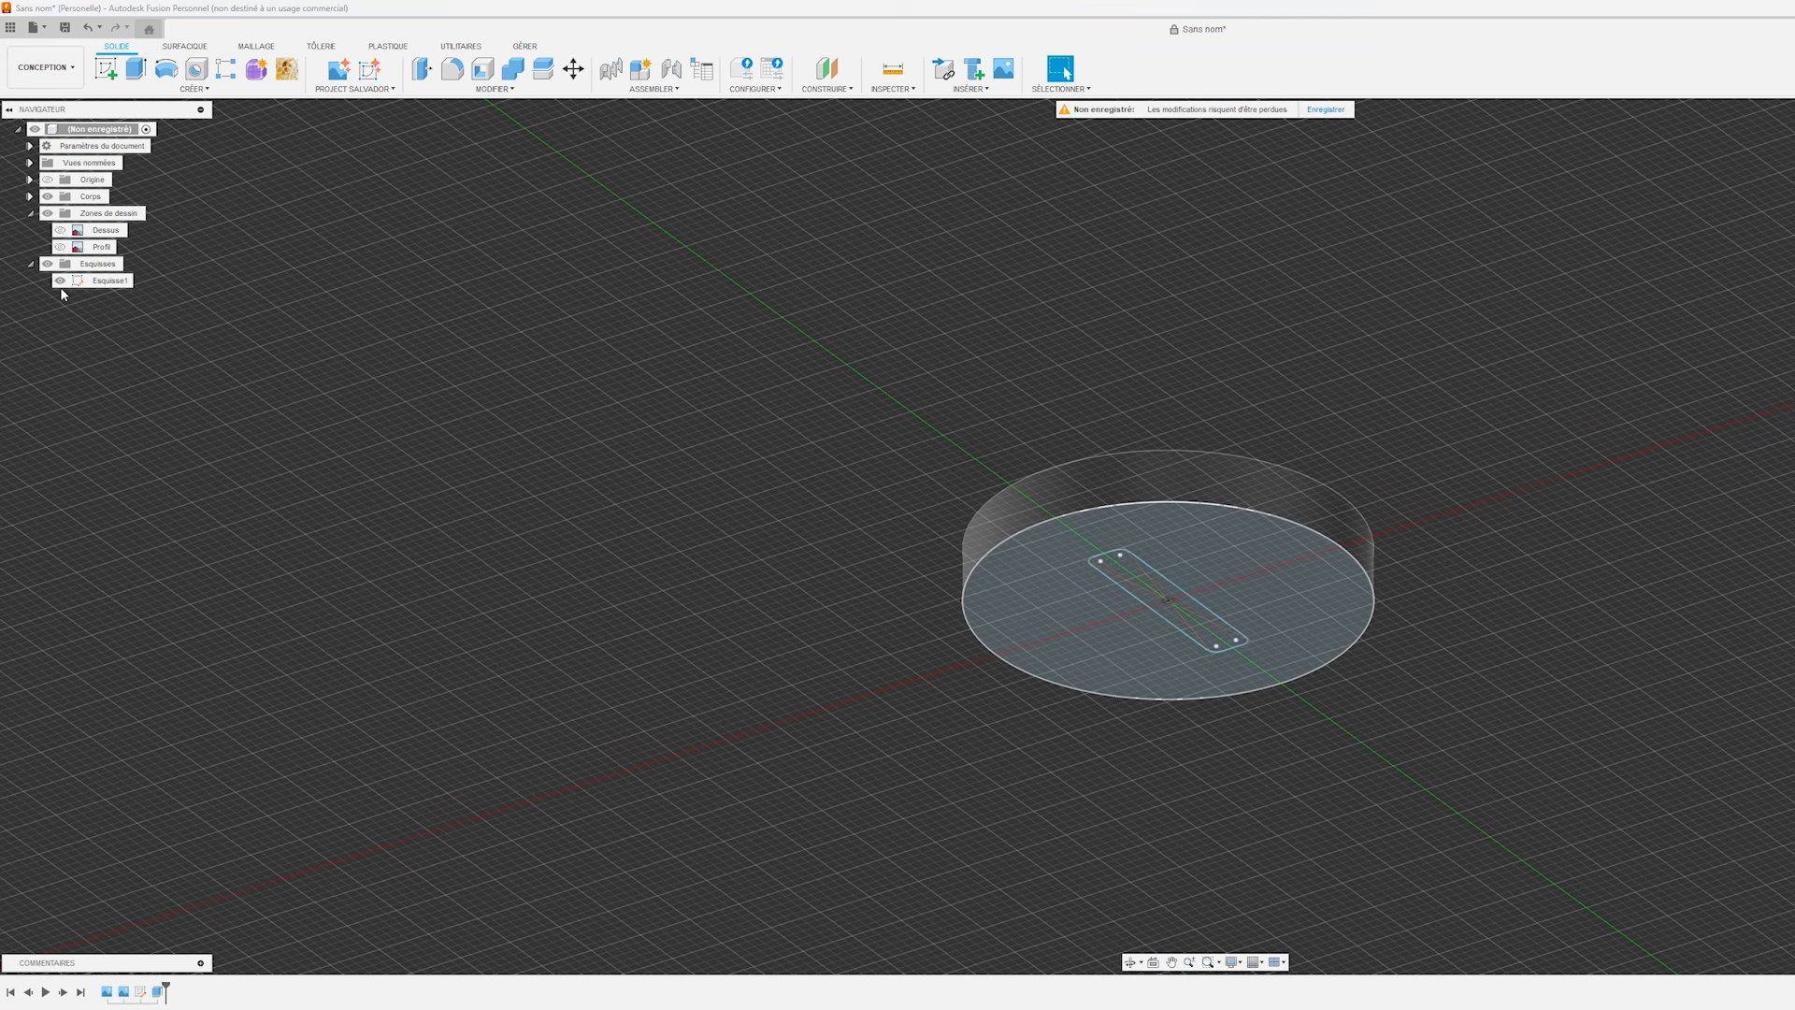
{"action": "left_click", "coordinate": [105, 281]}
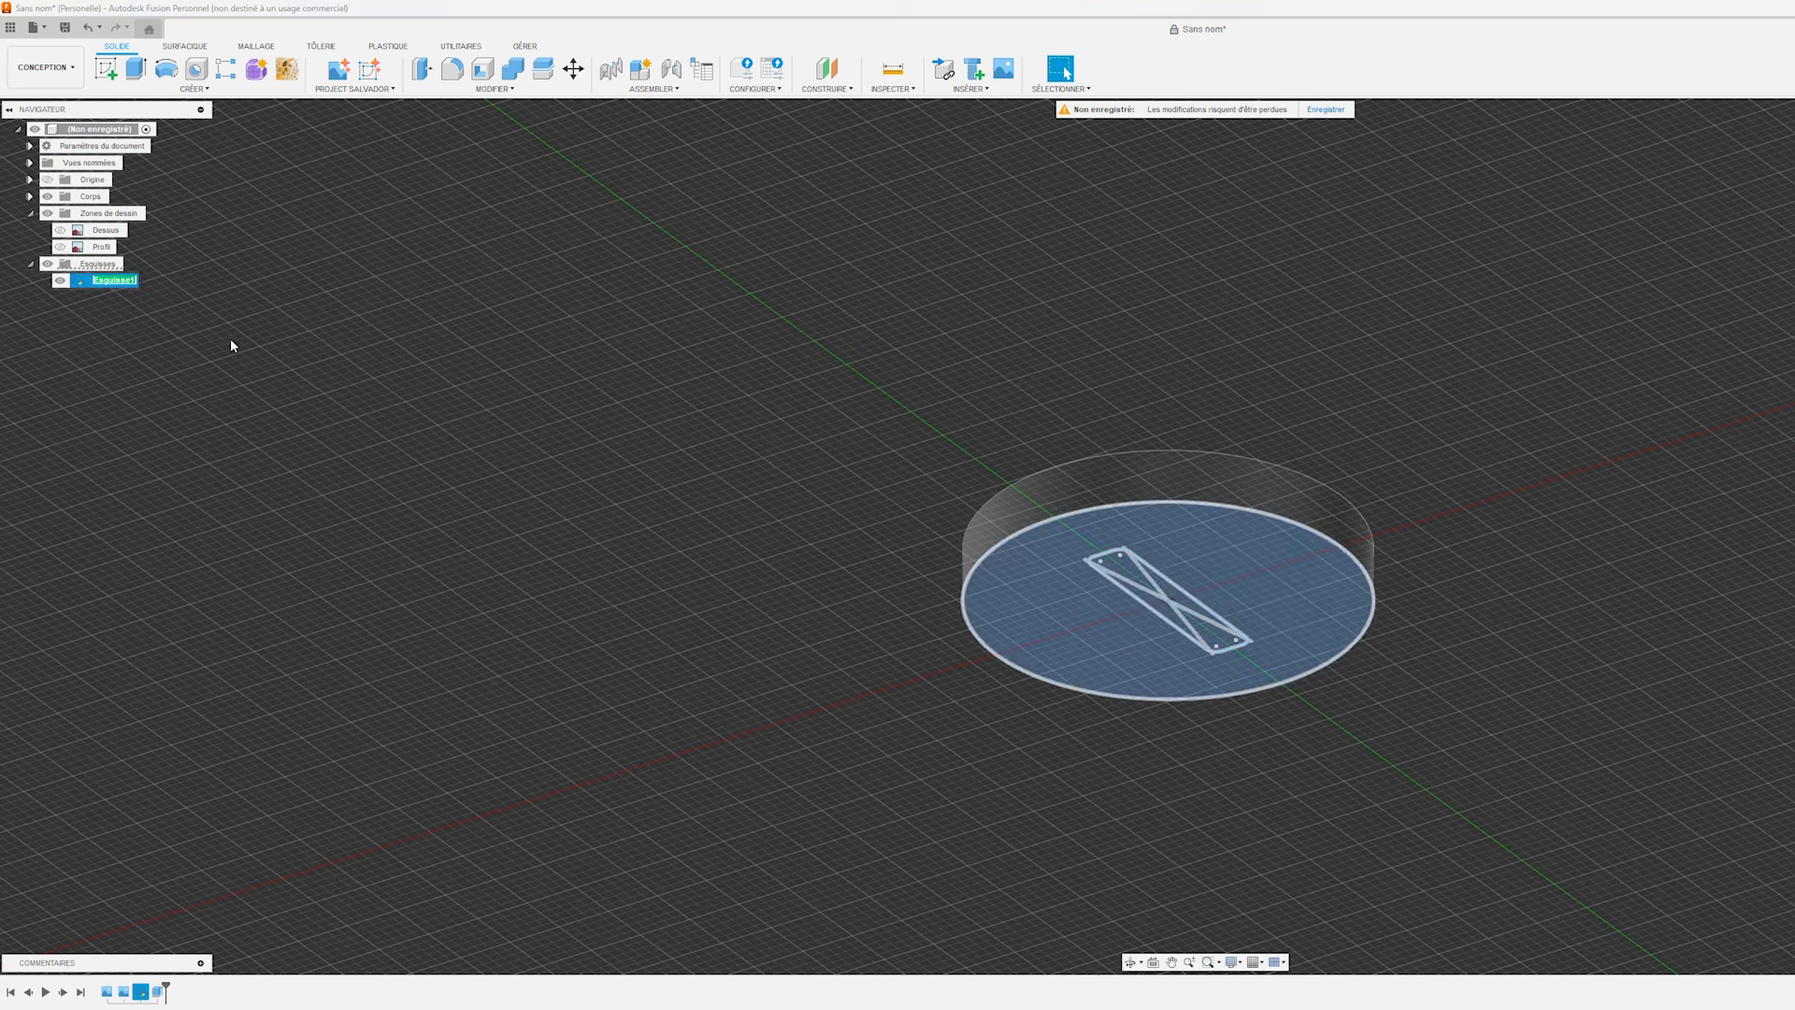
{"action": "type", "text": "Dessus"}
{"action": "key", "text": "Return"}
Extrude the rounded slot profile as a cut into the underside of the screw head.
{"action": "key", "text": "e"}
{"action": "left_click", "coordinate": [1170, 590]}
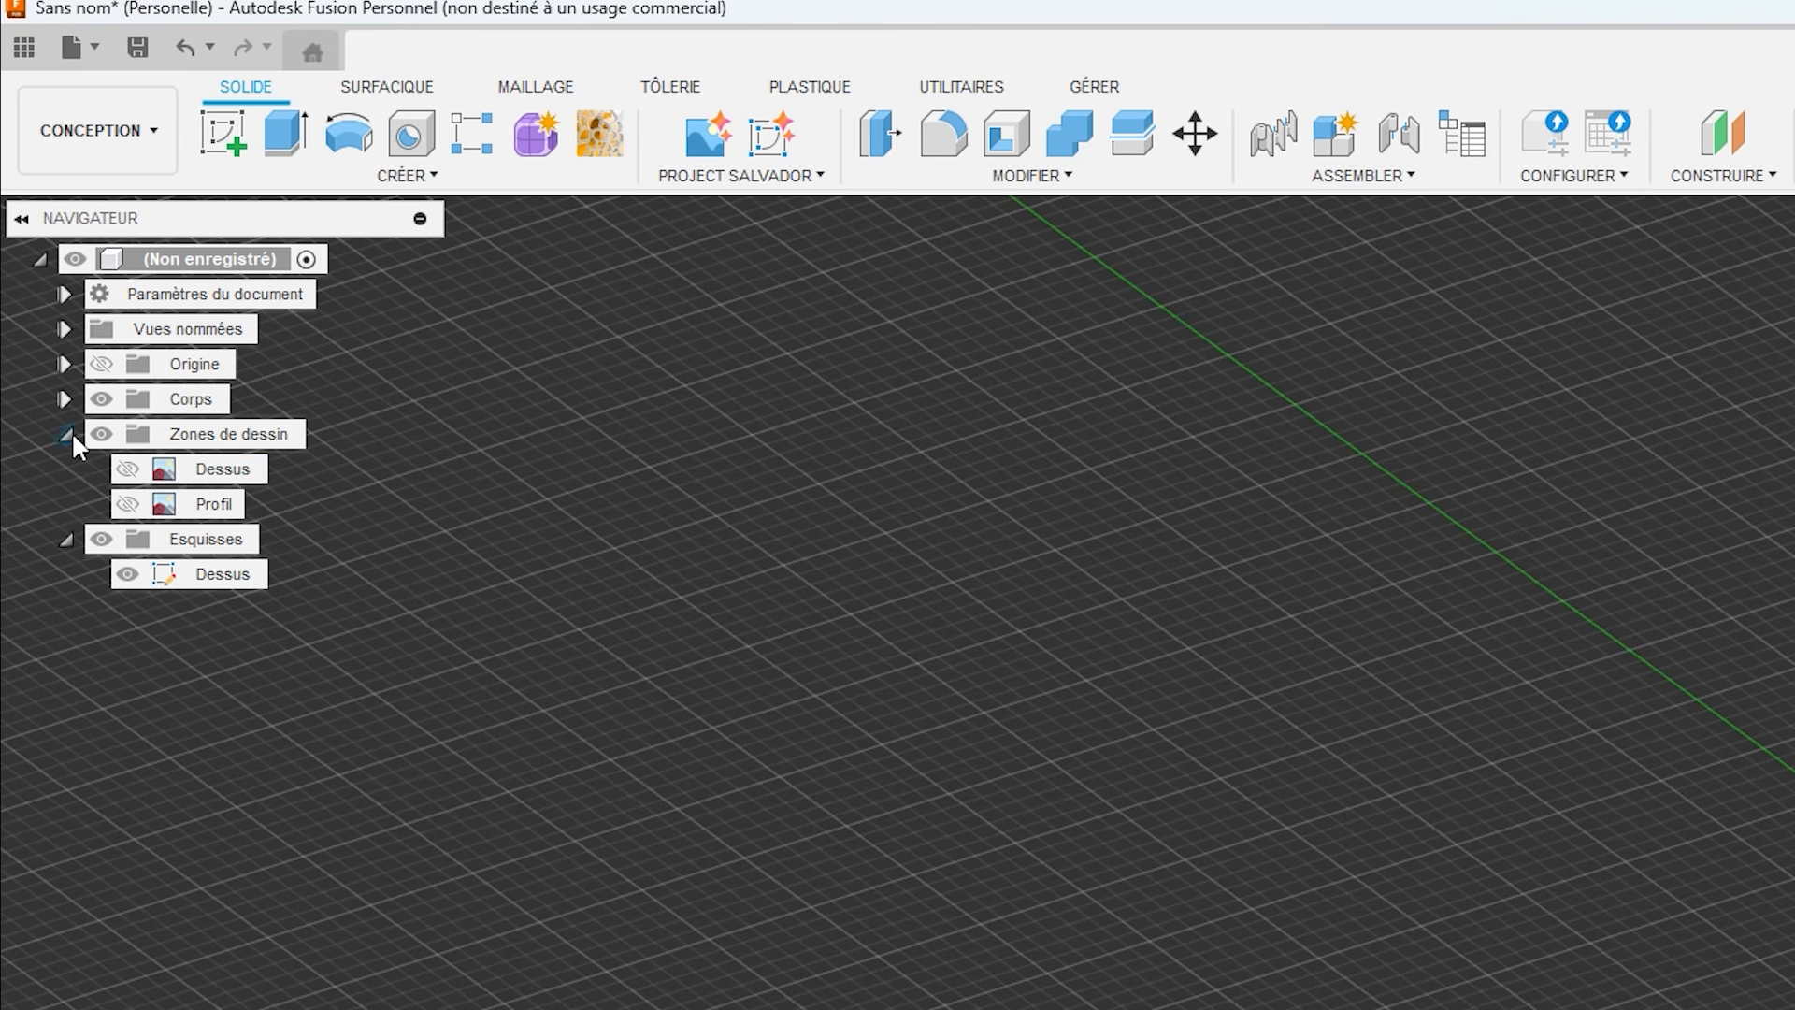
Rename the screw head's body Vis and hide the Dessus sketch.
{"action": "left_click", "coordinate": [64, 398]}
{"action": "left_click", "coordinate": [163, 411]}
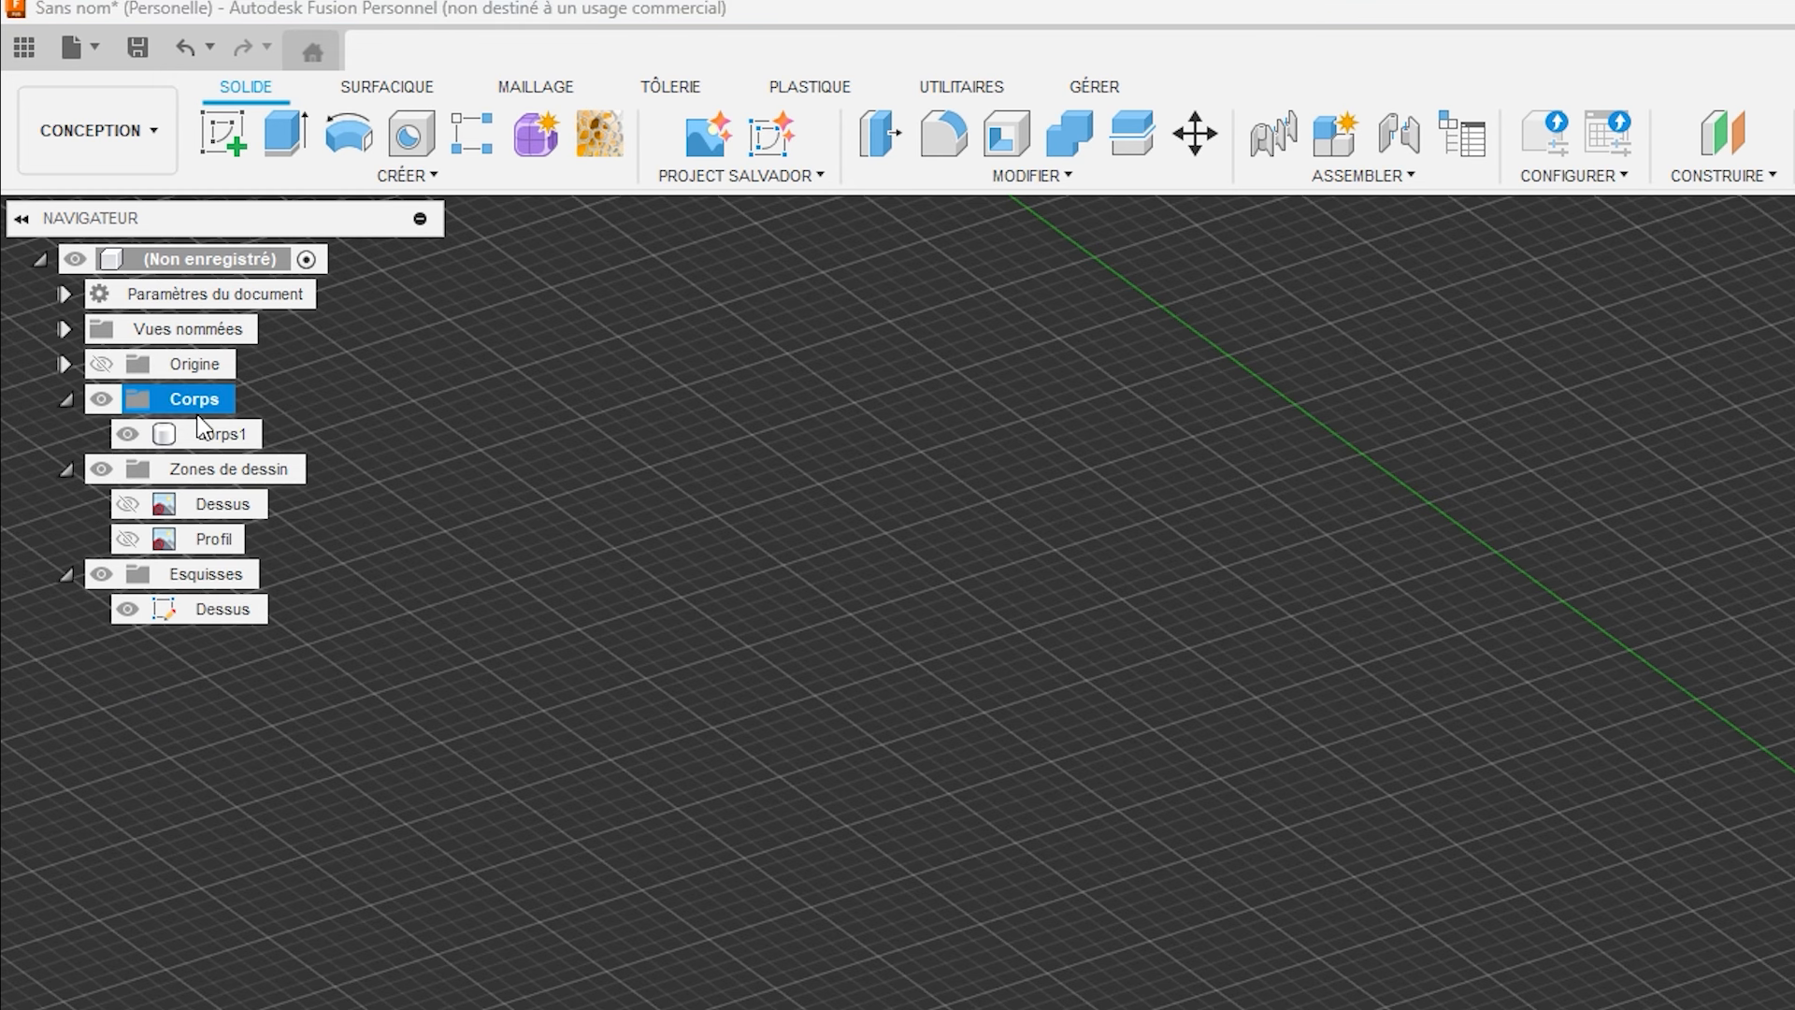
{"action": "left_click", "coordinate": [210, 436]}
{"action": "double_click", "coordinate": [227, 433]}
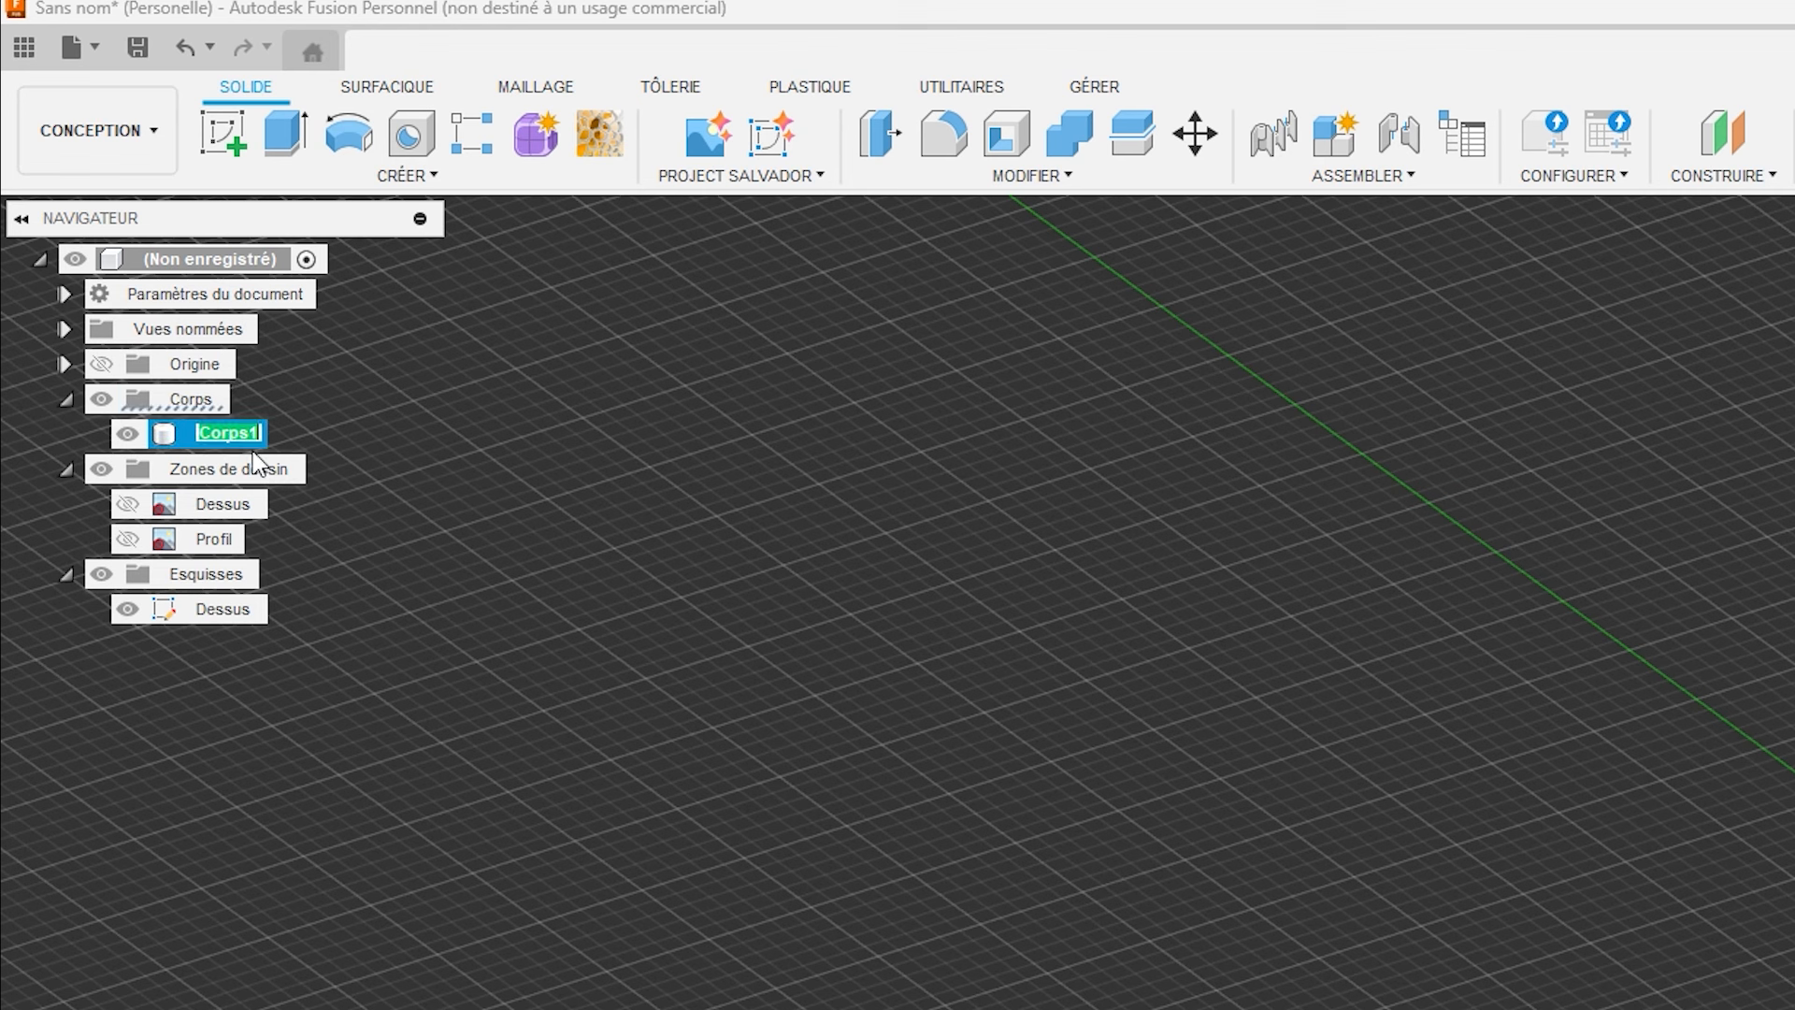
{"action": "type", "text": "Vis"}
{"action": "key", "text": "Return"}
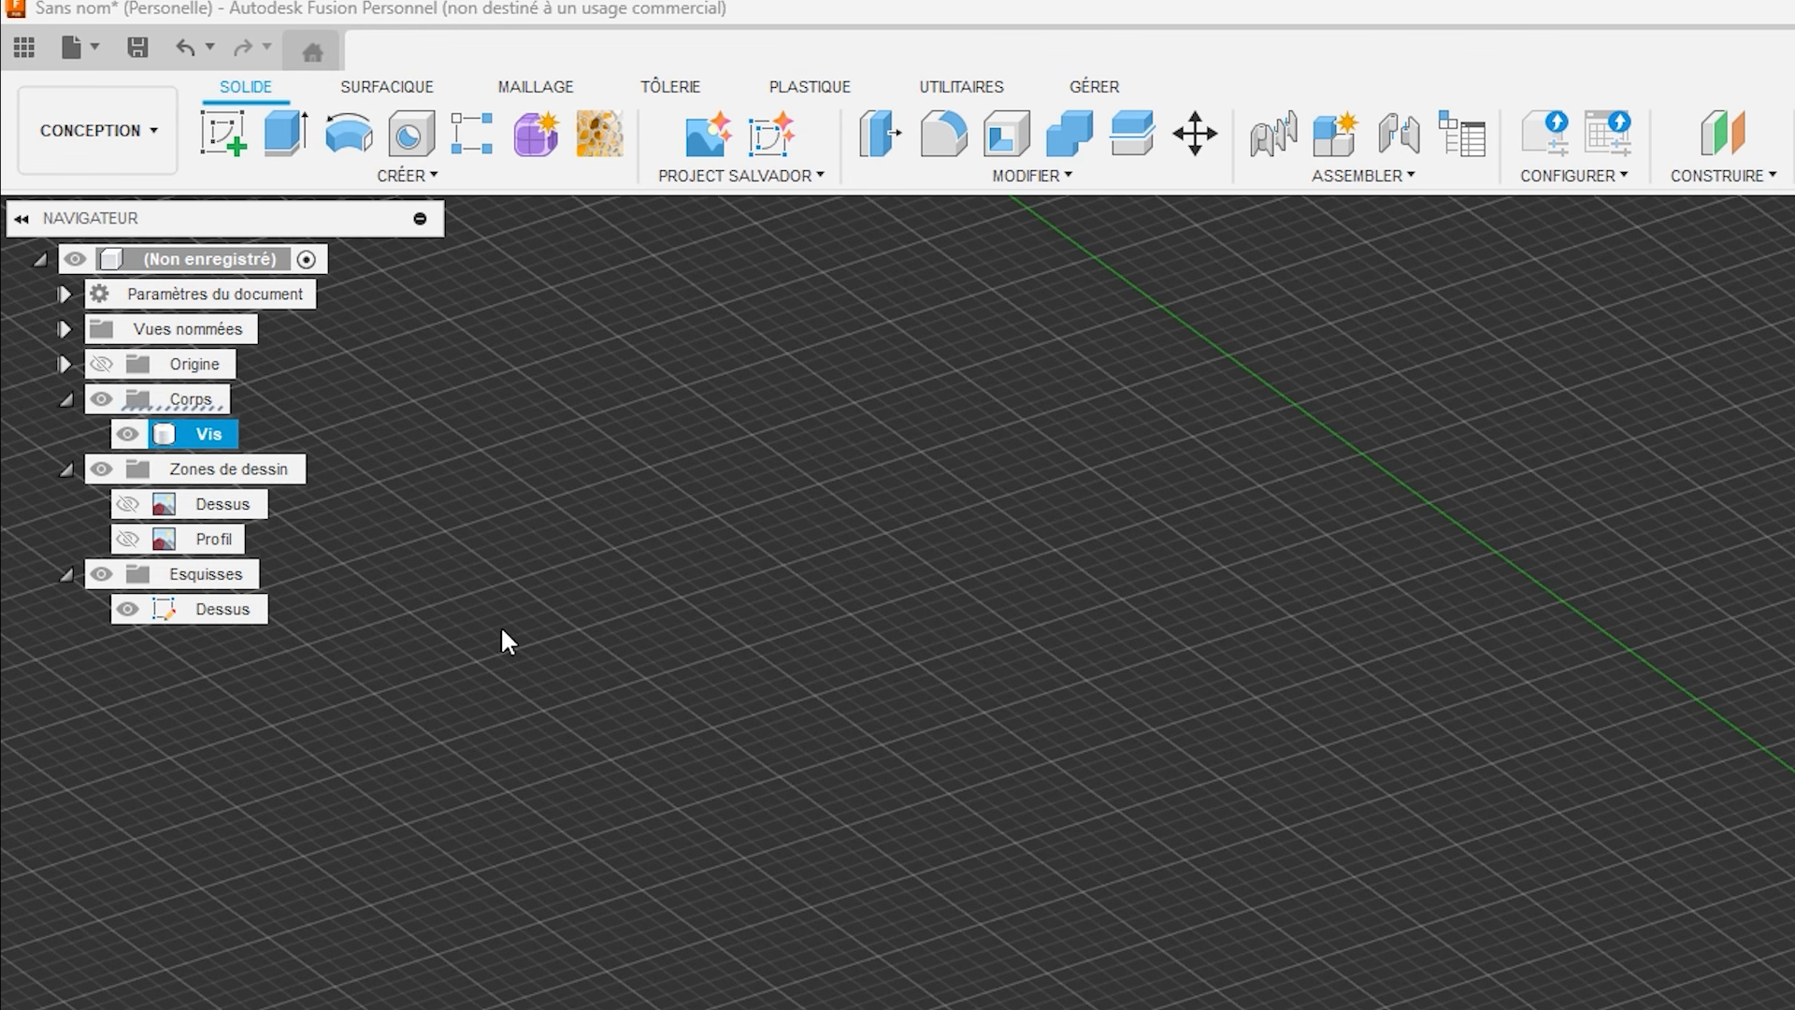
{"action": "left_click", "coordinate": [124, 609]}
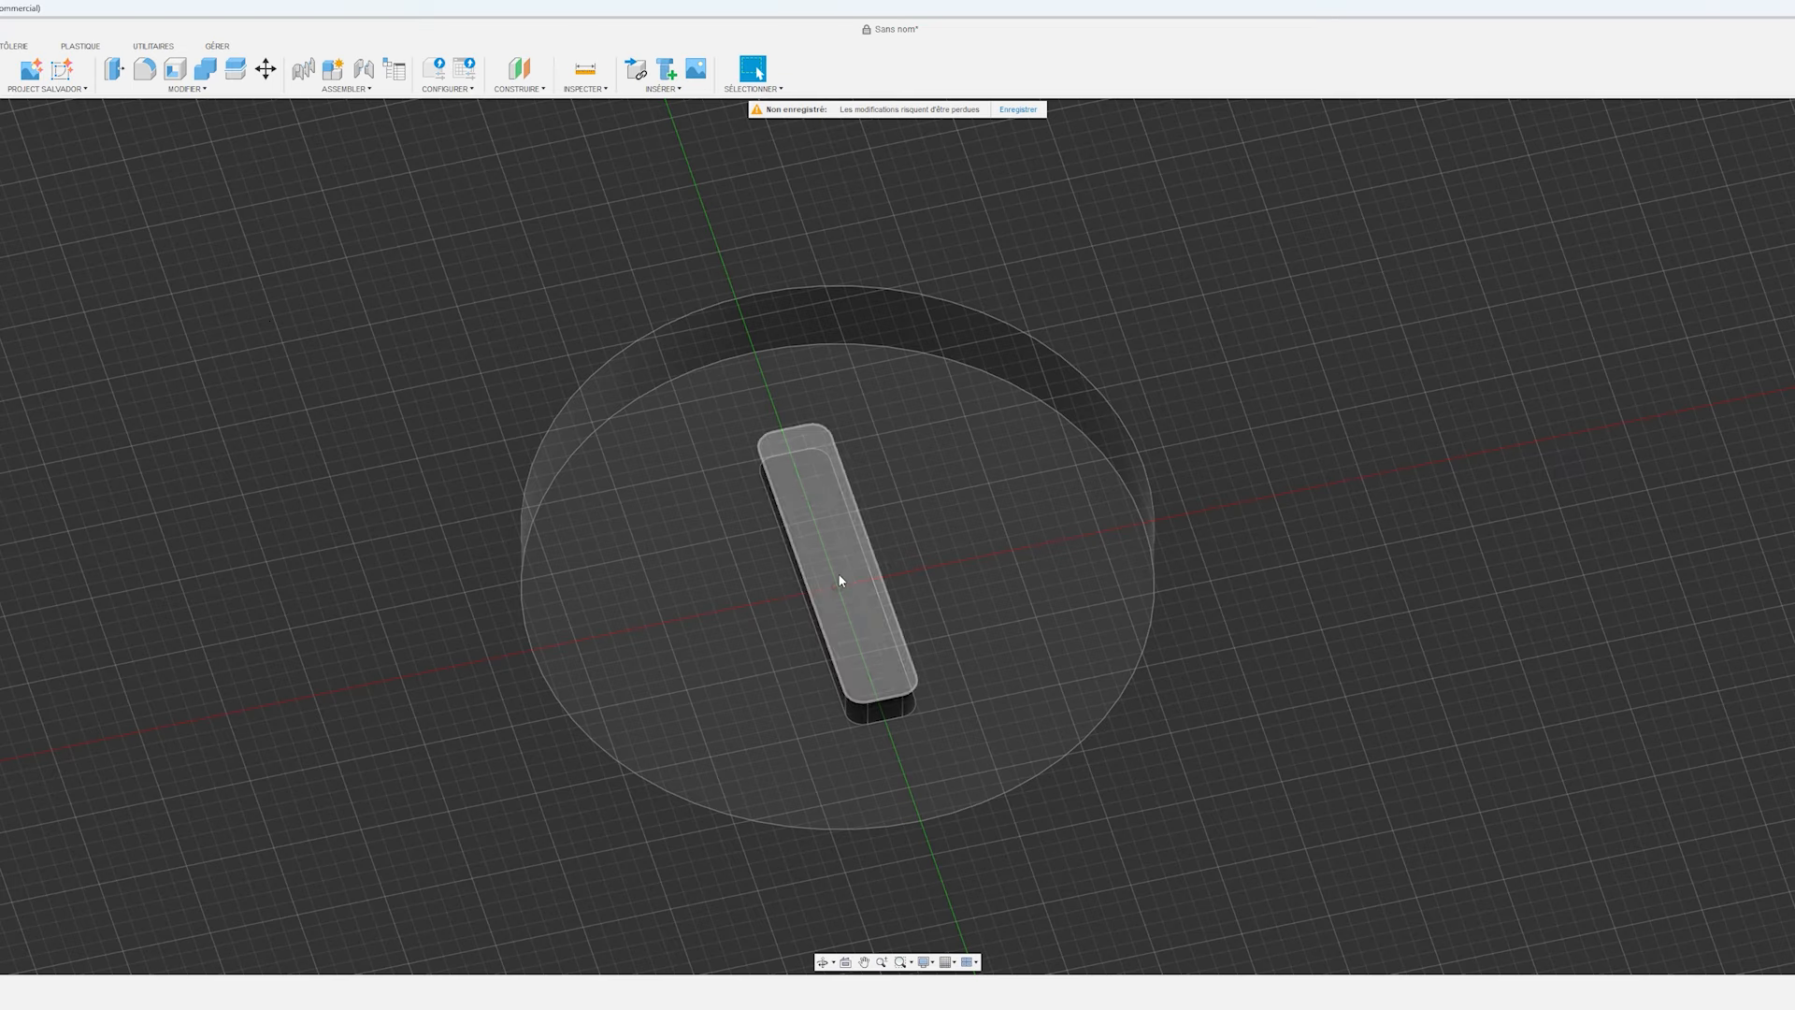
Fillet the edge around the opening of the slot in the screw head.
{"action": "left_click", "coordinate": [145, 68]}
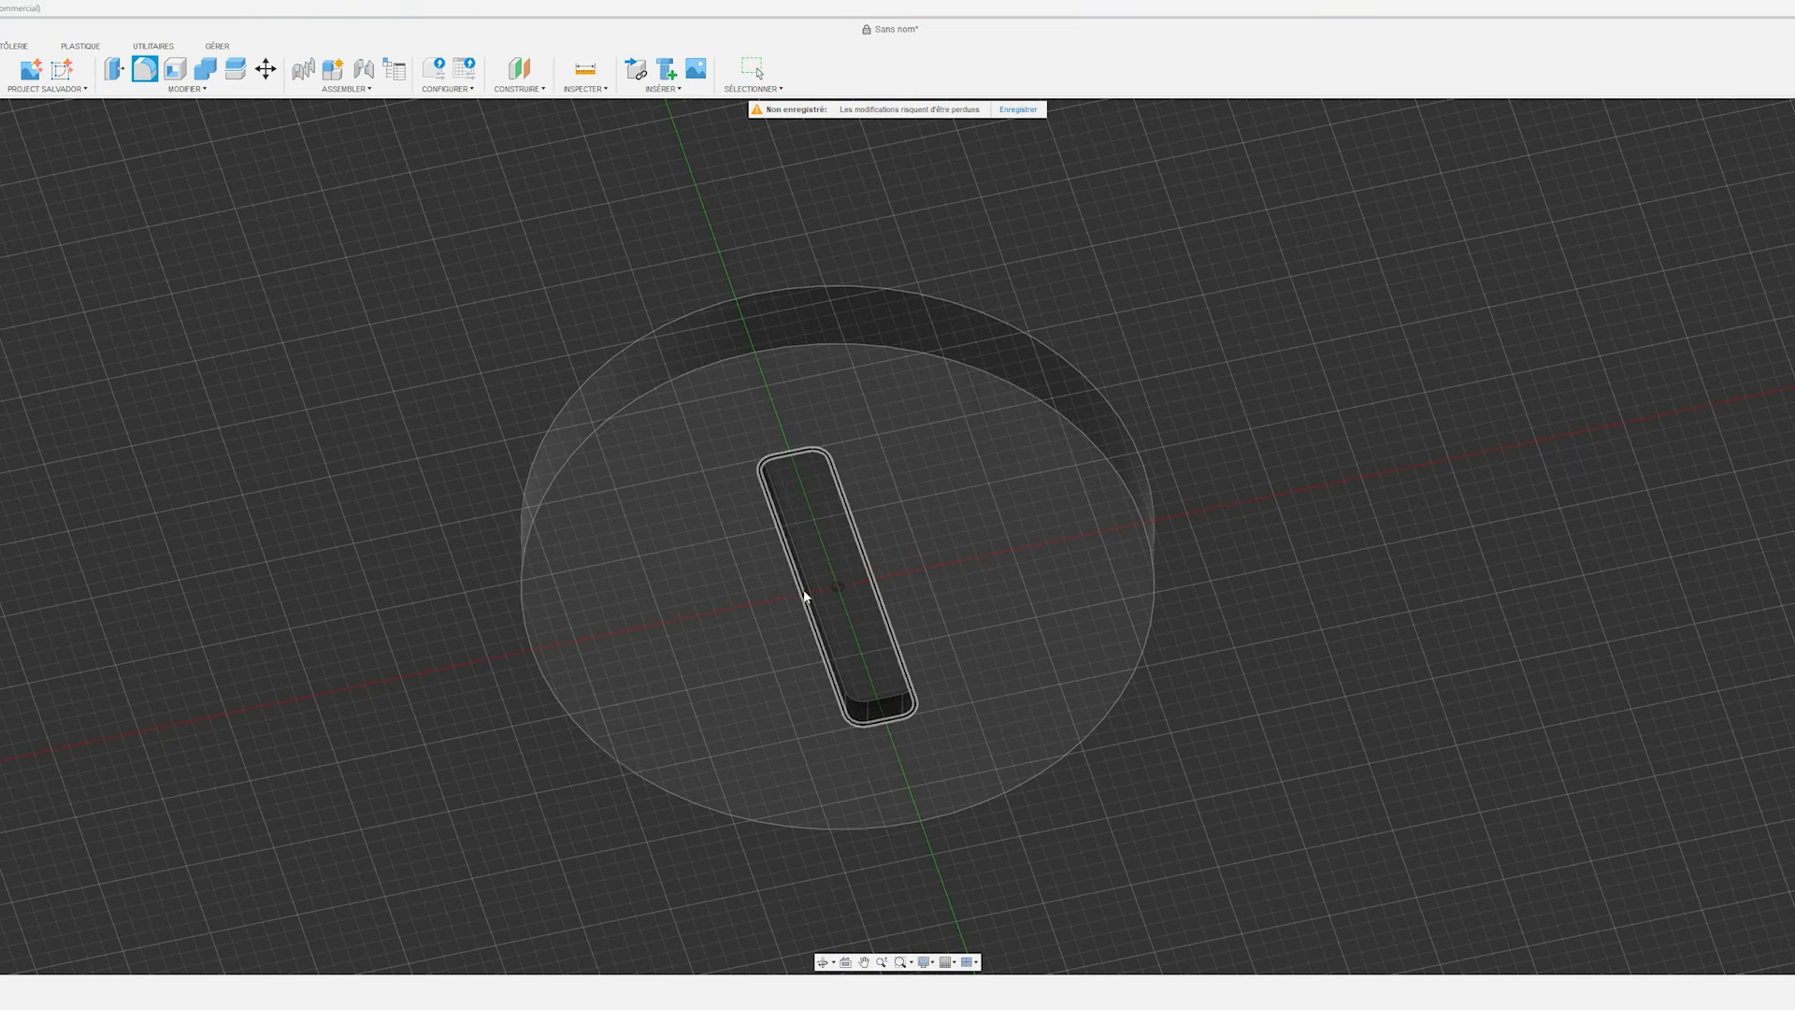
{"action": "left_click", "coordinate": [799, 579]}
{"action": "key", "text": "Return"}
Fillet the upper and lower outer edges of the screw head to match the profile photo.
{"action": "middle_click_drag", "start_coordinate": [883, 661], "coordinate": [186, 409], "text": "shift"}
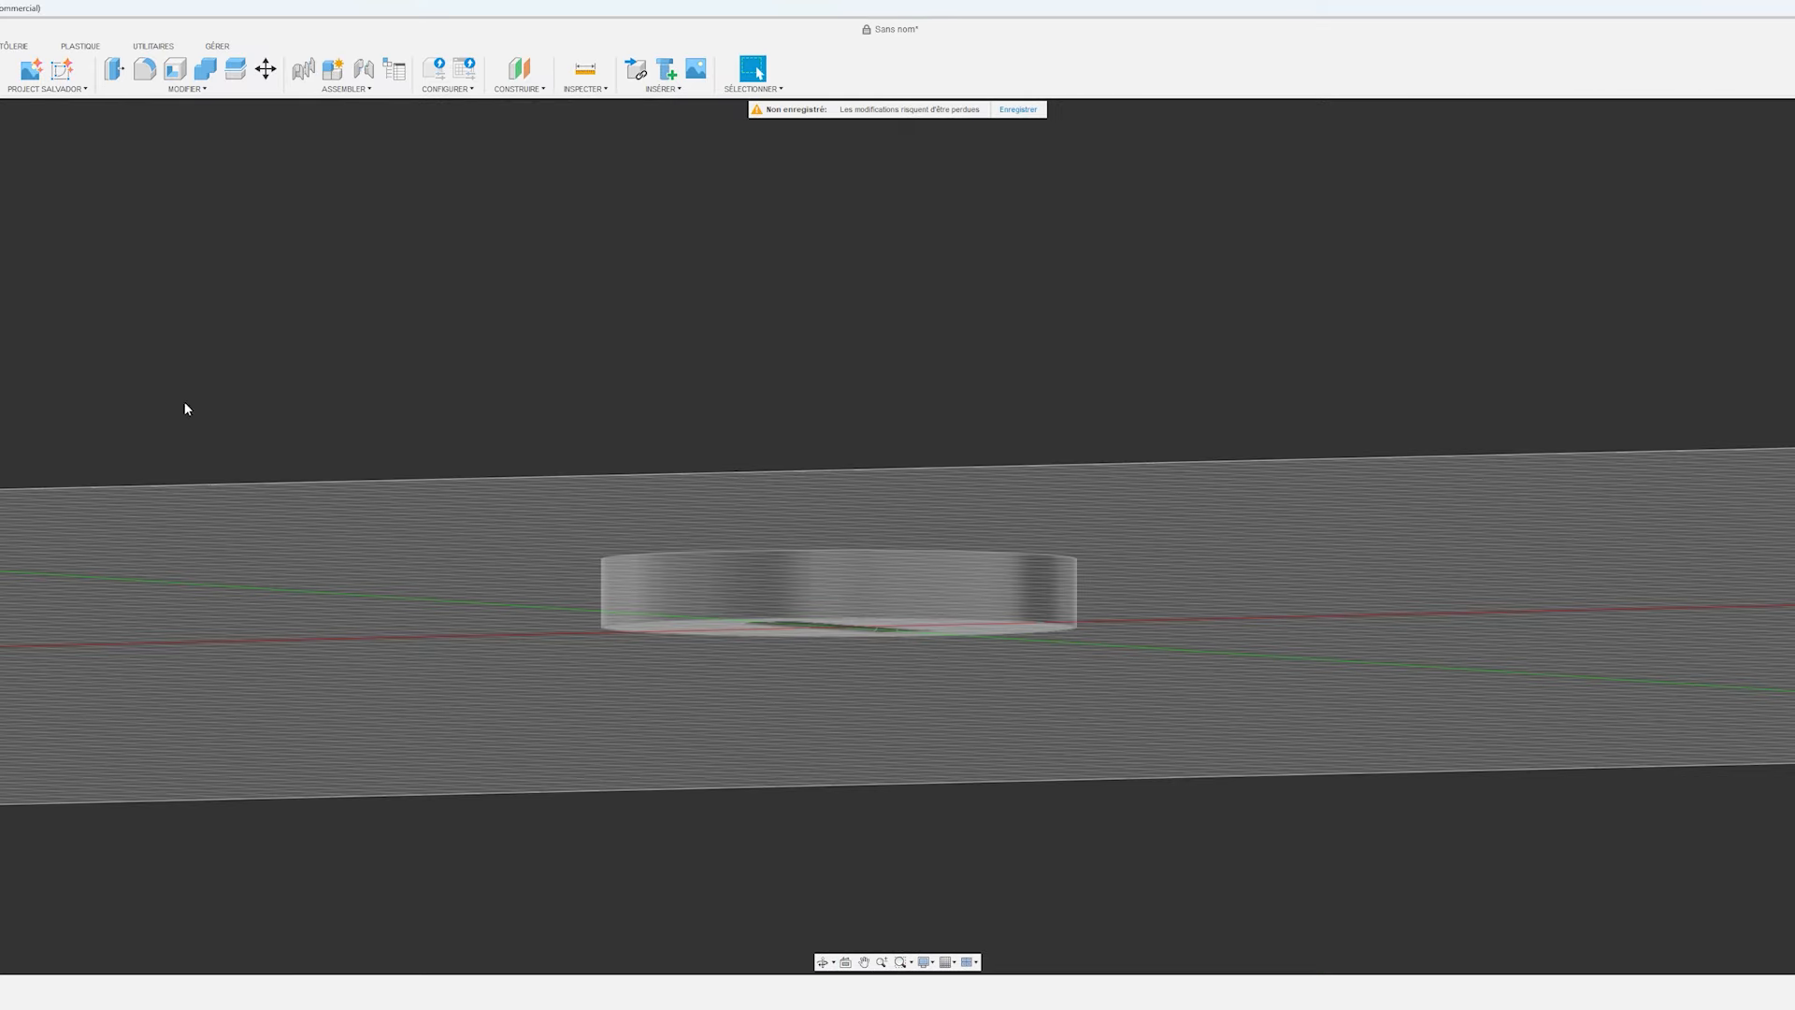
{"action": "left_click", "coordinate": [145, 68]}
{"action": "left_click", "coordinate": [680, 633]}
{"action": "left_click", "coordinate": [689, 553]}
{"action": "middle_click_drag", "start_coordinate": [689, 557], "coordinate": [683, 645], "text": "shift"}
{"action": "left_click_drag", "start_coordinate": [639, 615], "coordinate": [666, 632]}
{"action": "key", "text": "Return"}
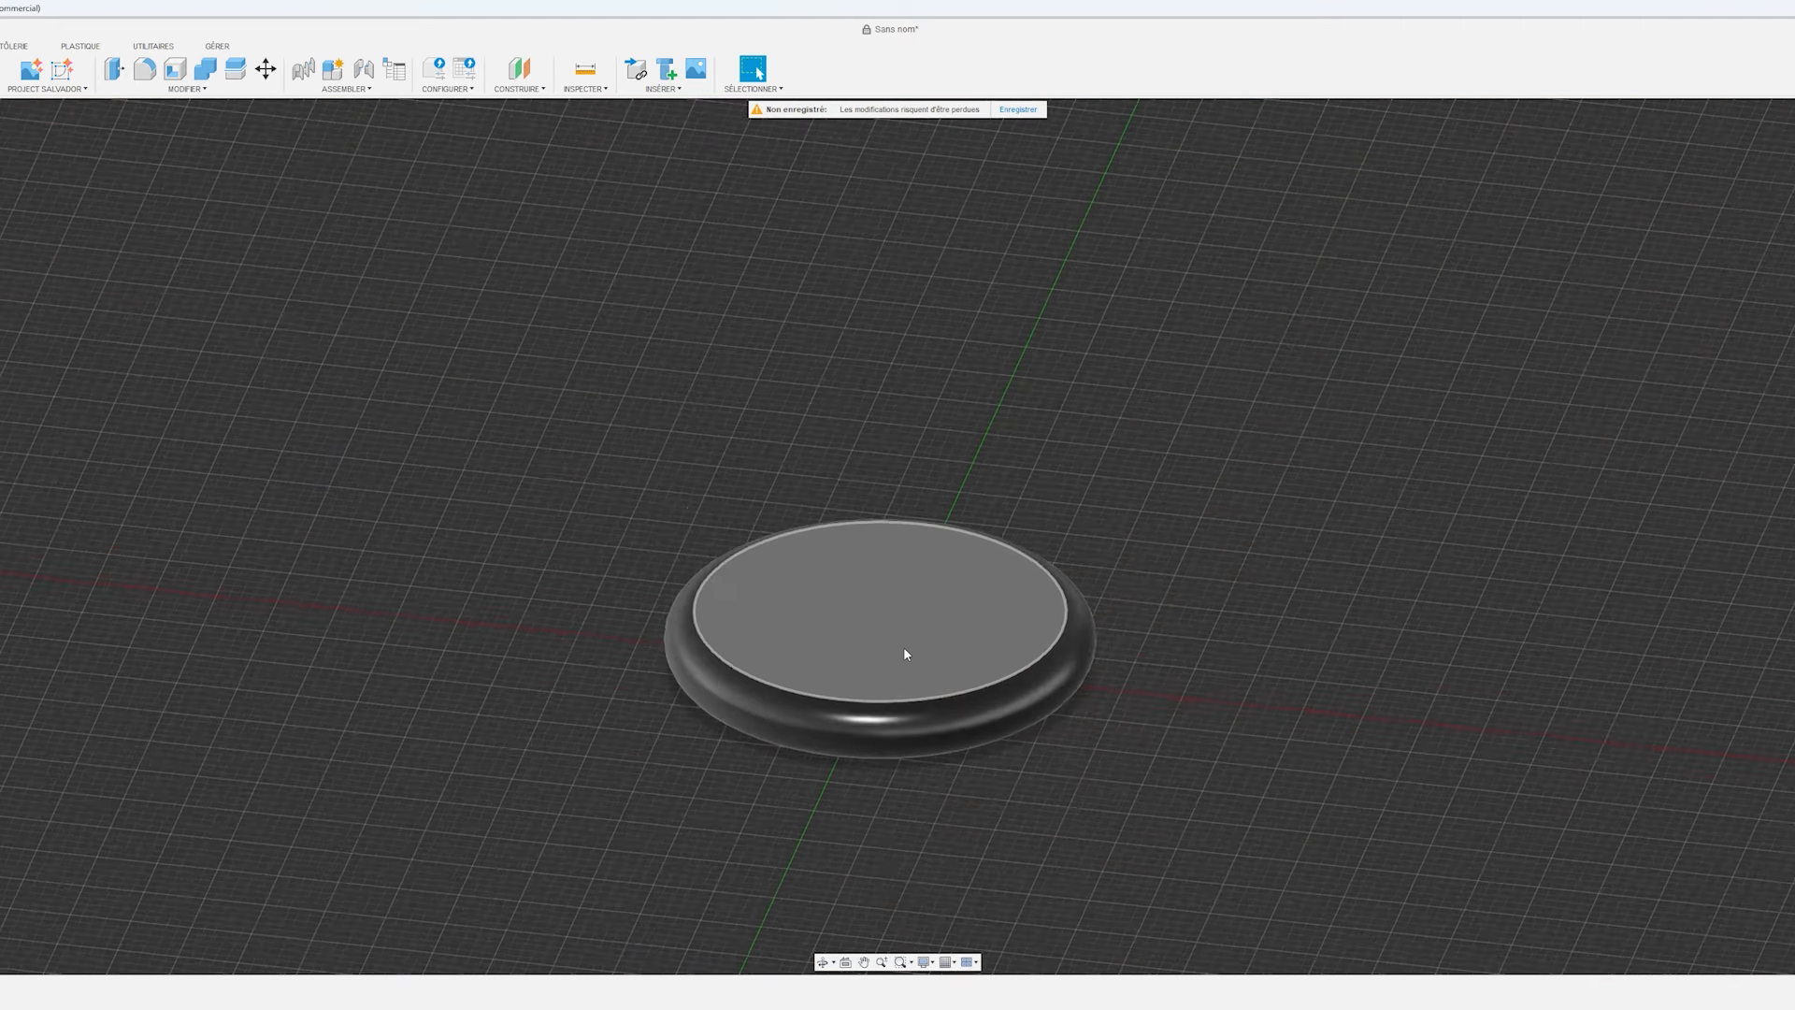
{"action": "scroll", "coordinate": [903, 647], "scroll_direction": "down", "scroll_amount": 3}
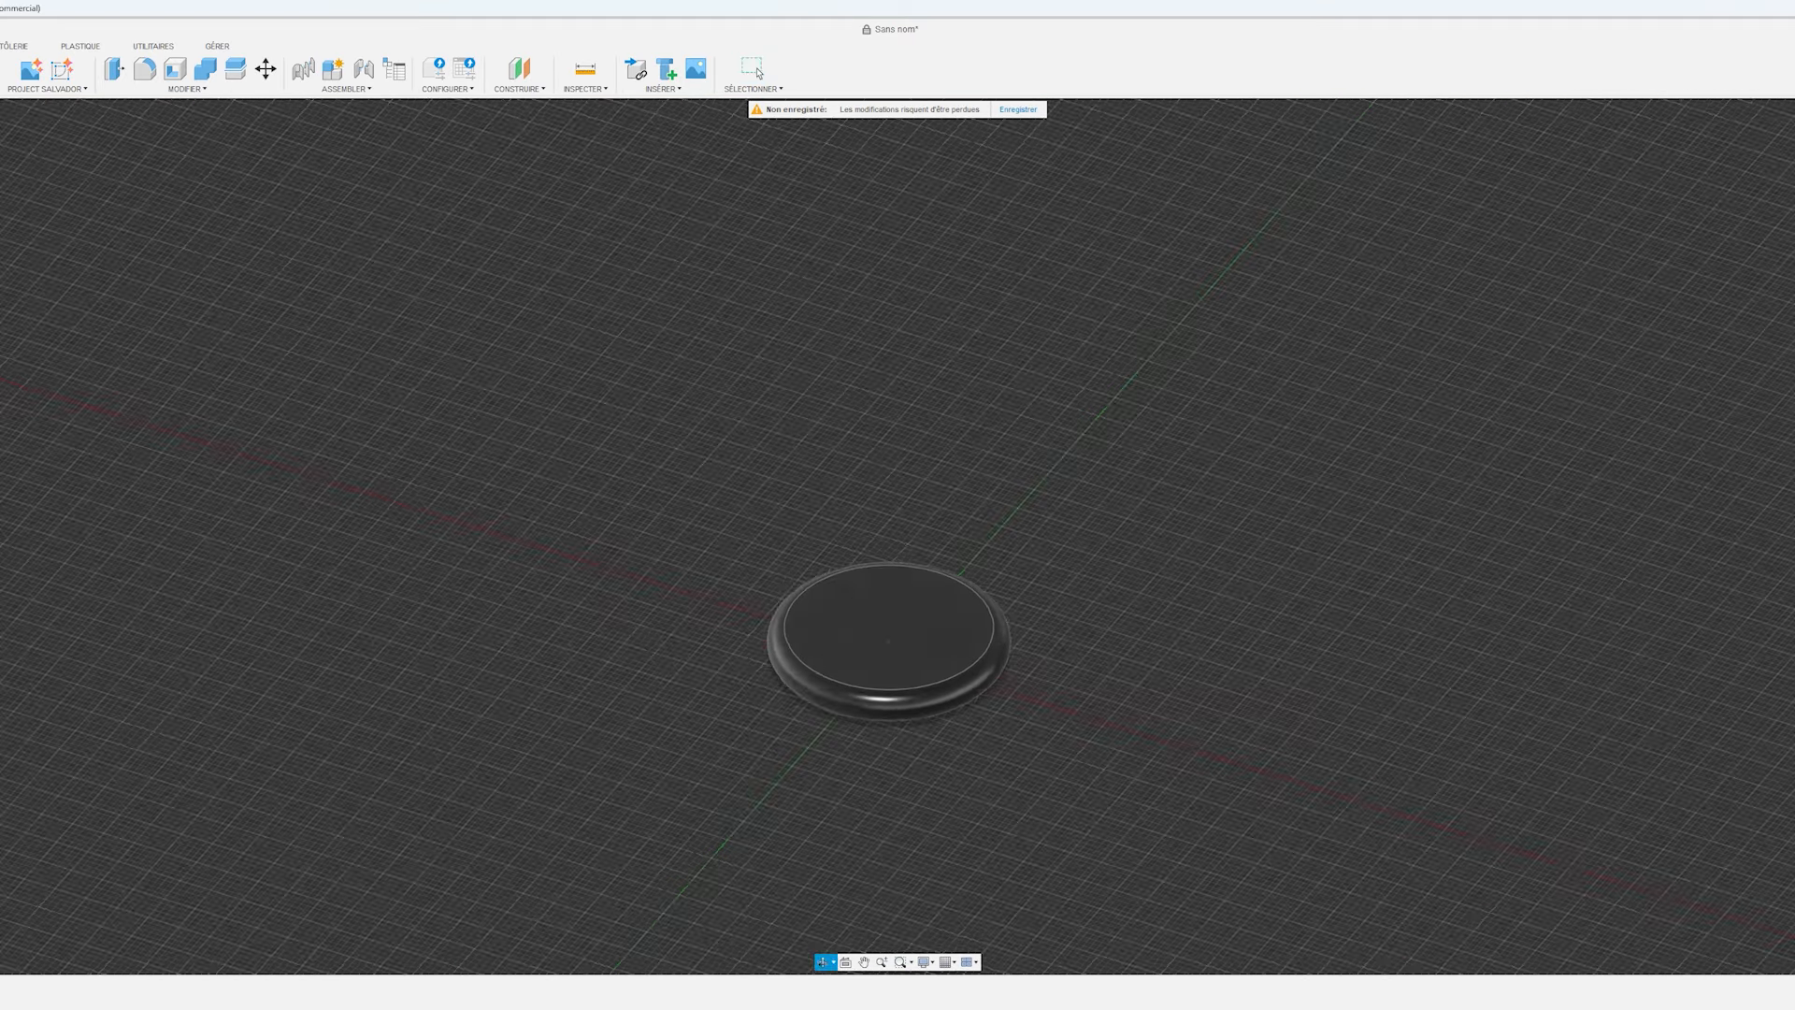
{"action": "scroll", "coordinate": [1008, 652], "scroll_direction": "up", "scroll_amount": 5}
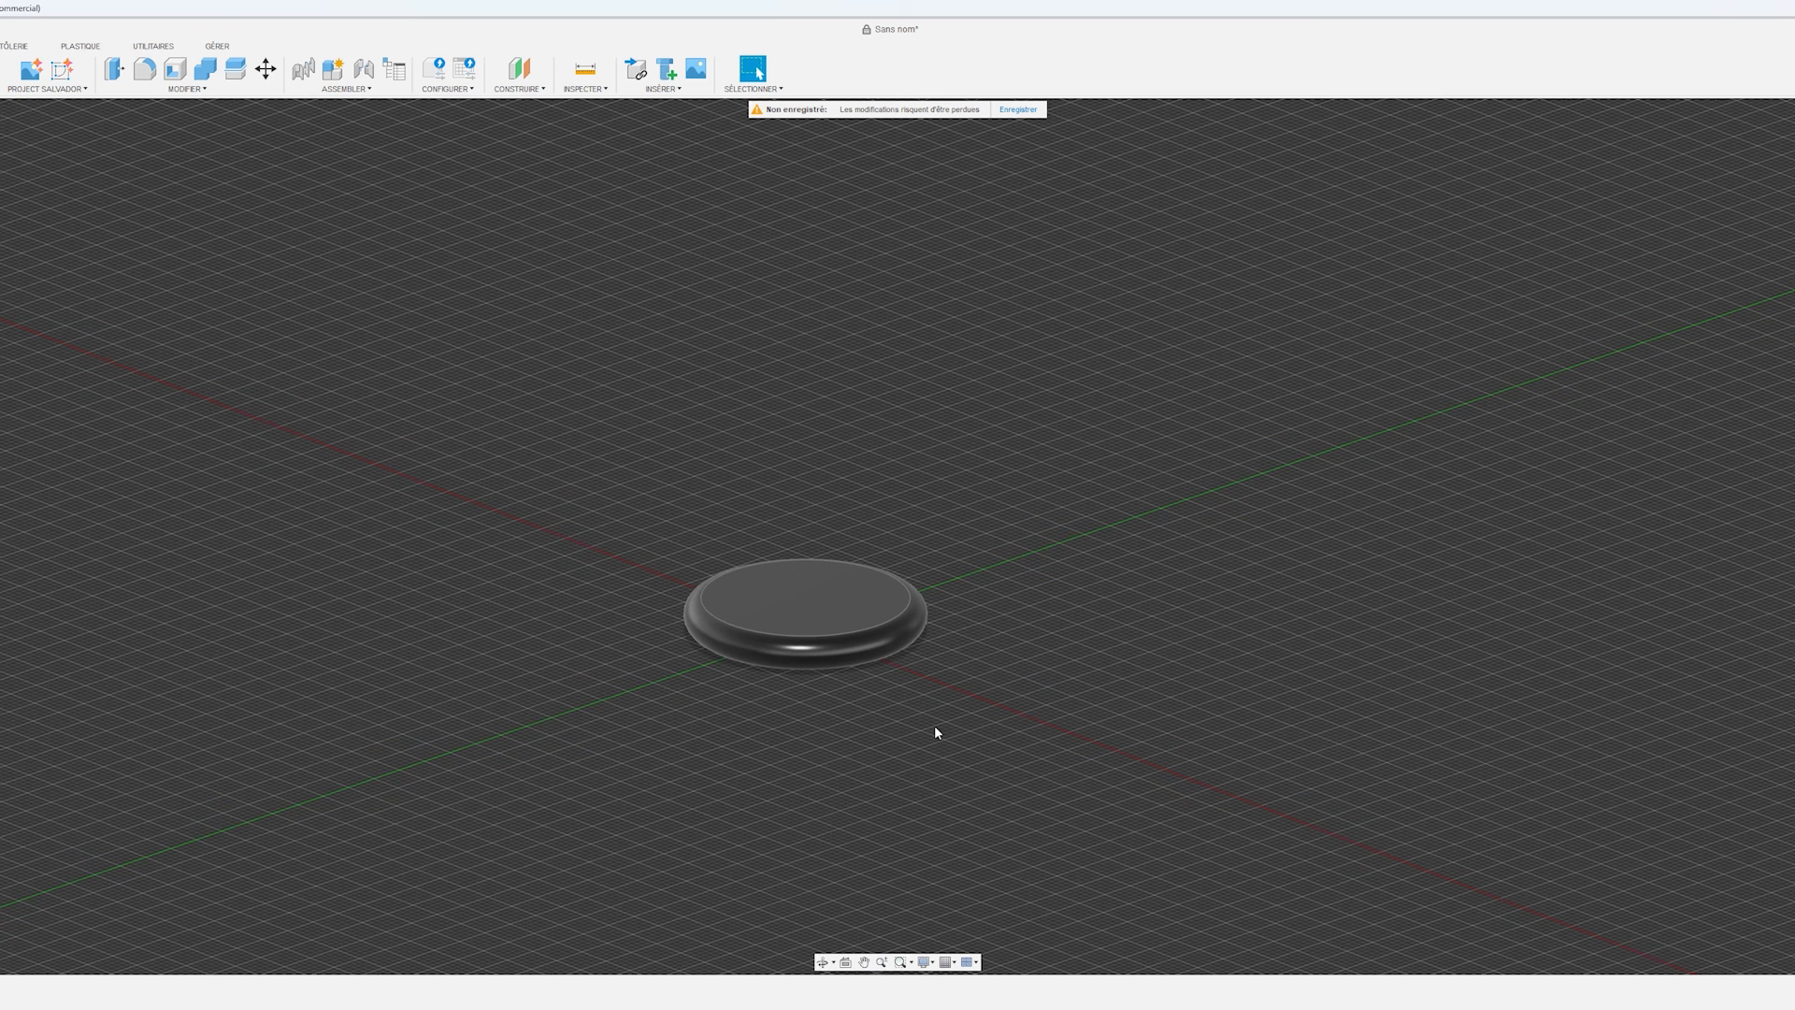
{"action": "middle_click_drag", "start_coordinate": [1022, 658], "coordinate": [895, 620], "text": "shift"}
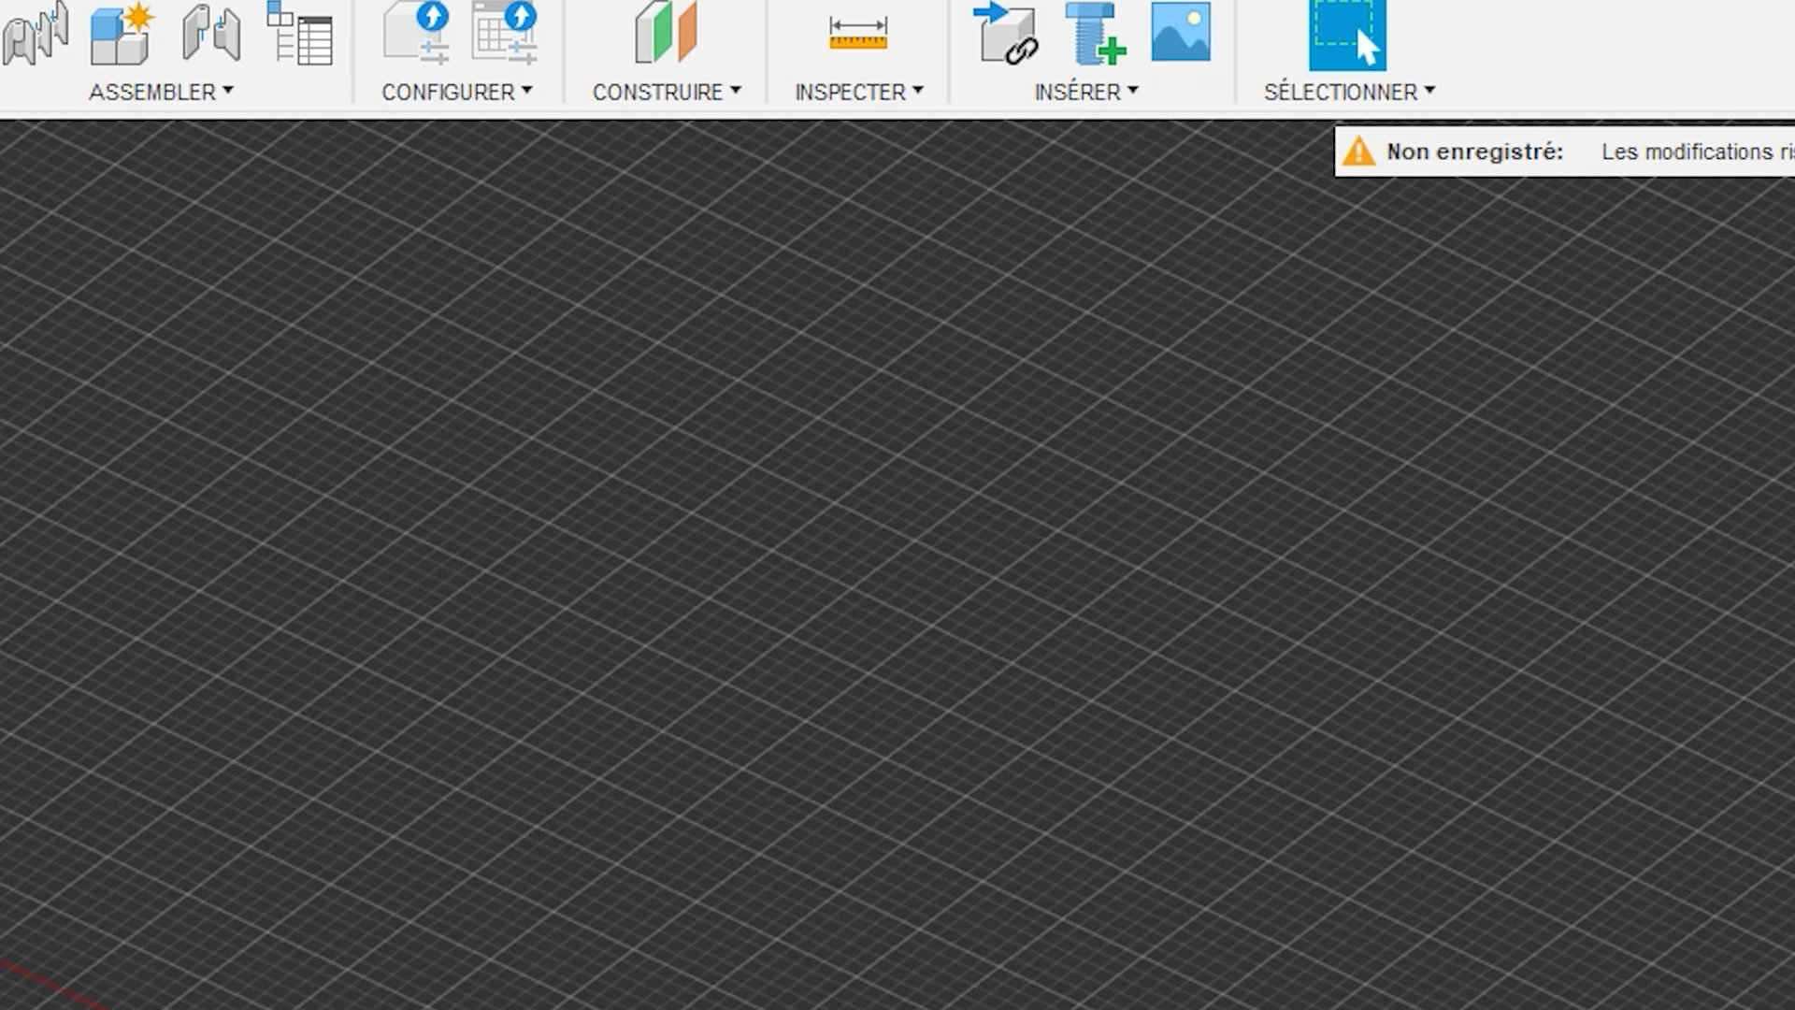
Create a construction point at the centre of the circular edge on the screw head's flat upper face.
{"action": "left_click", "coordinate": [669, 102]}
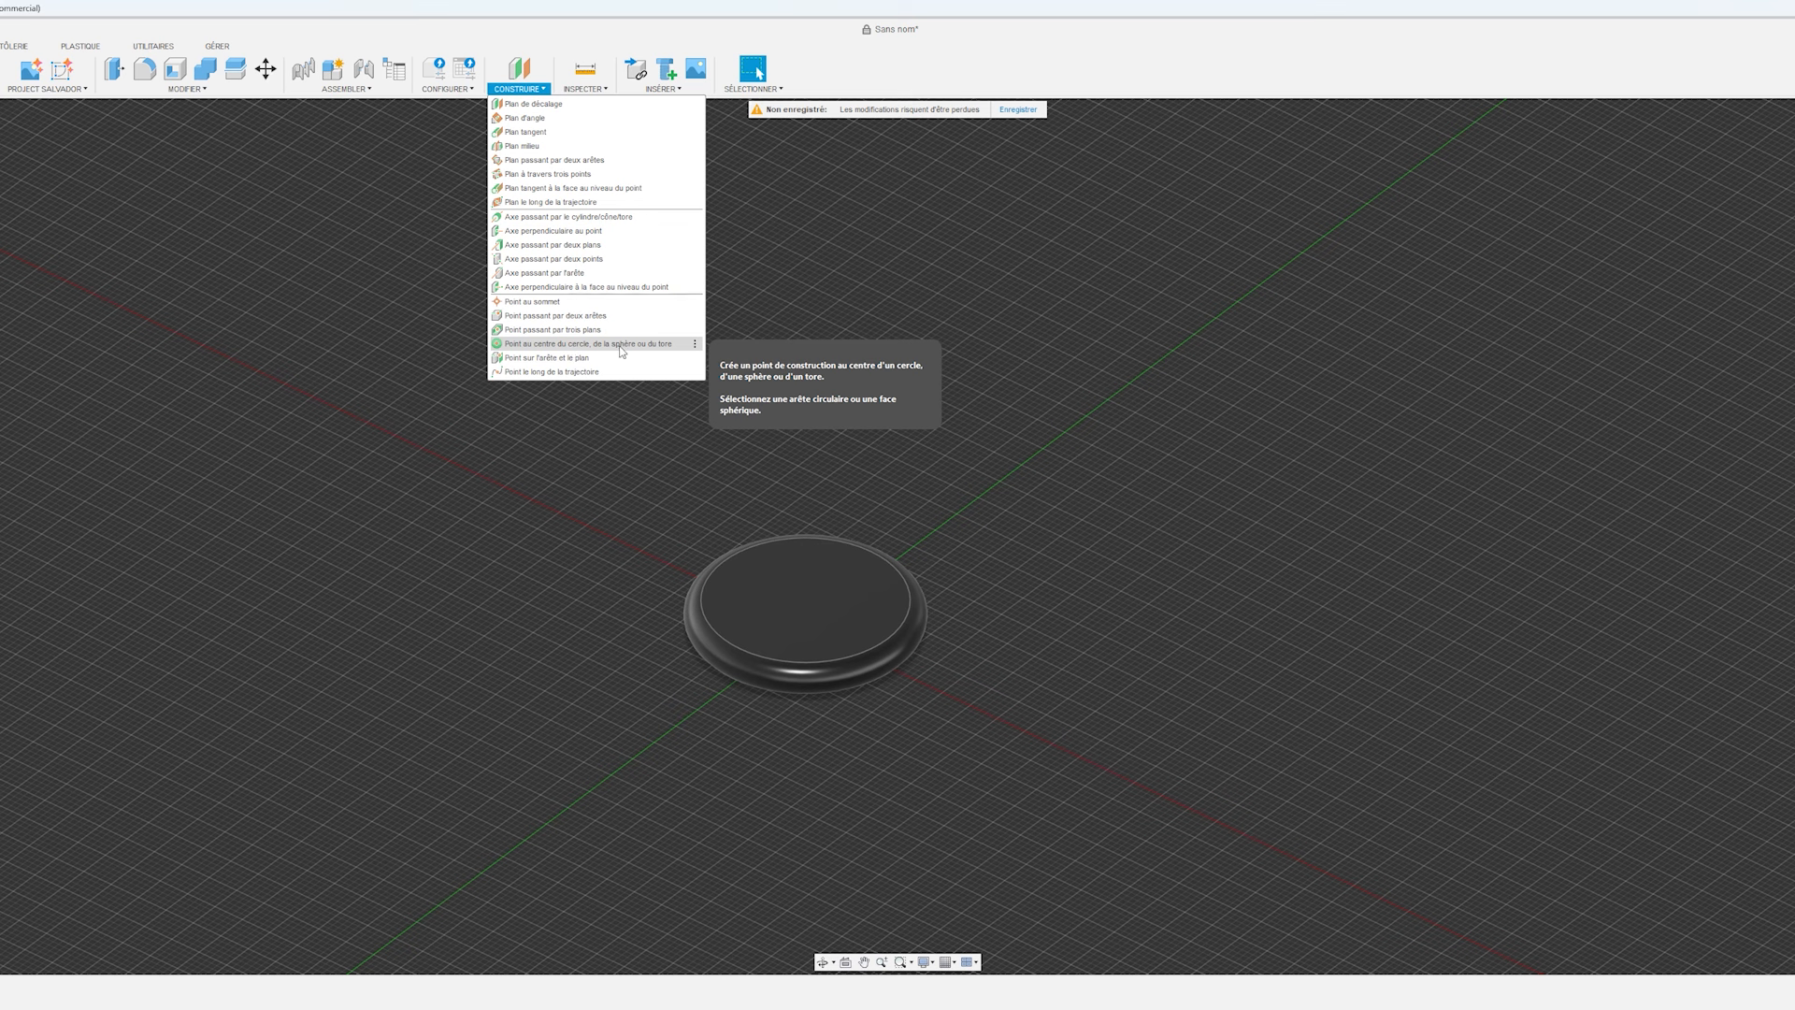
{"action": "left_click", "coordinate": [566, 350]}
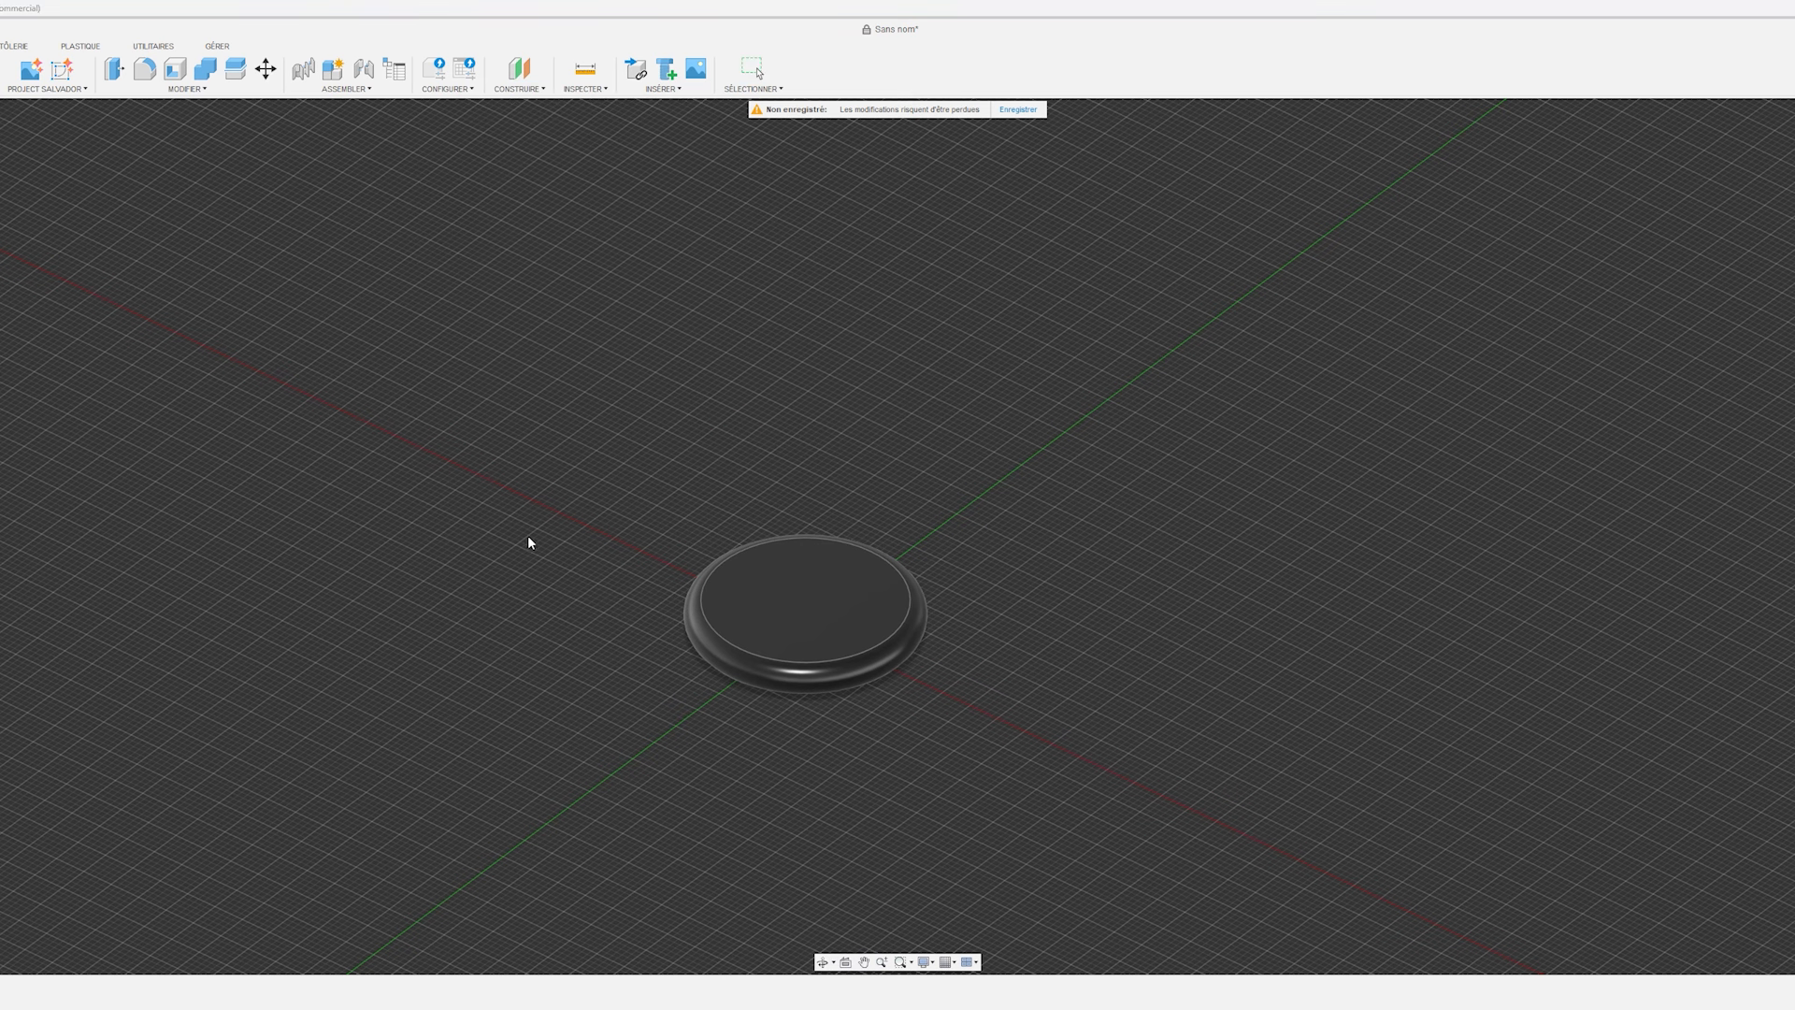
{"action": "left_click", "coordinate": [704, 604]}
{"action": "middle_click_drag", "start_coordinate": [1052, 662], "coordinate": [925, 609], "text": "shift"}
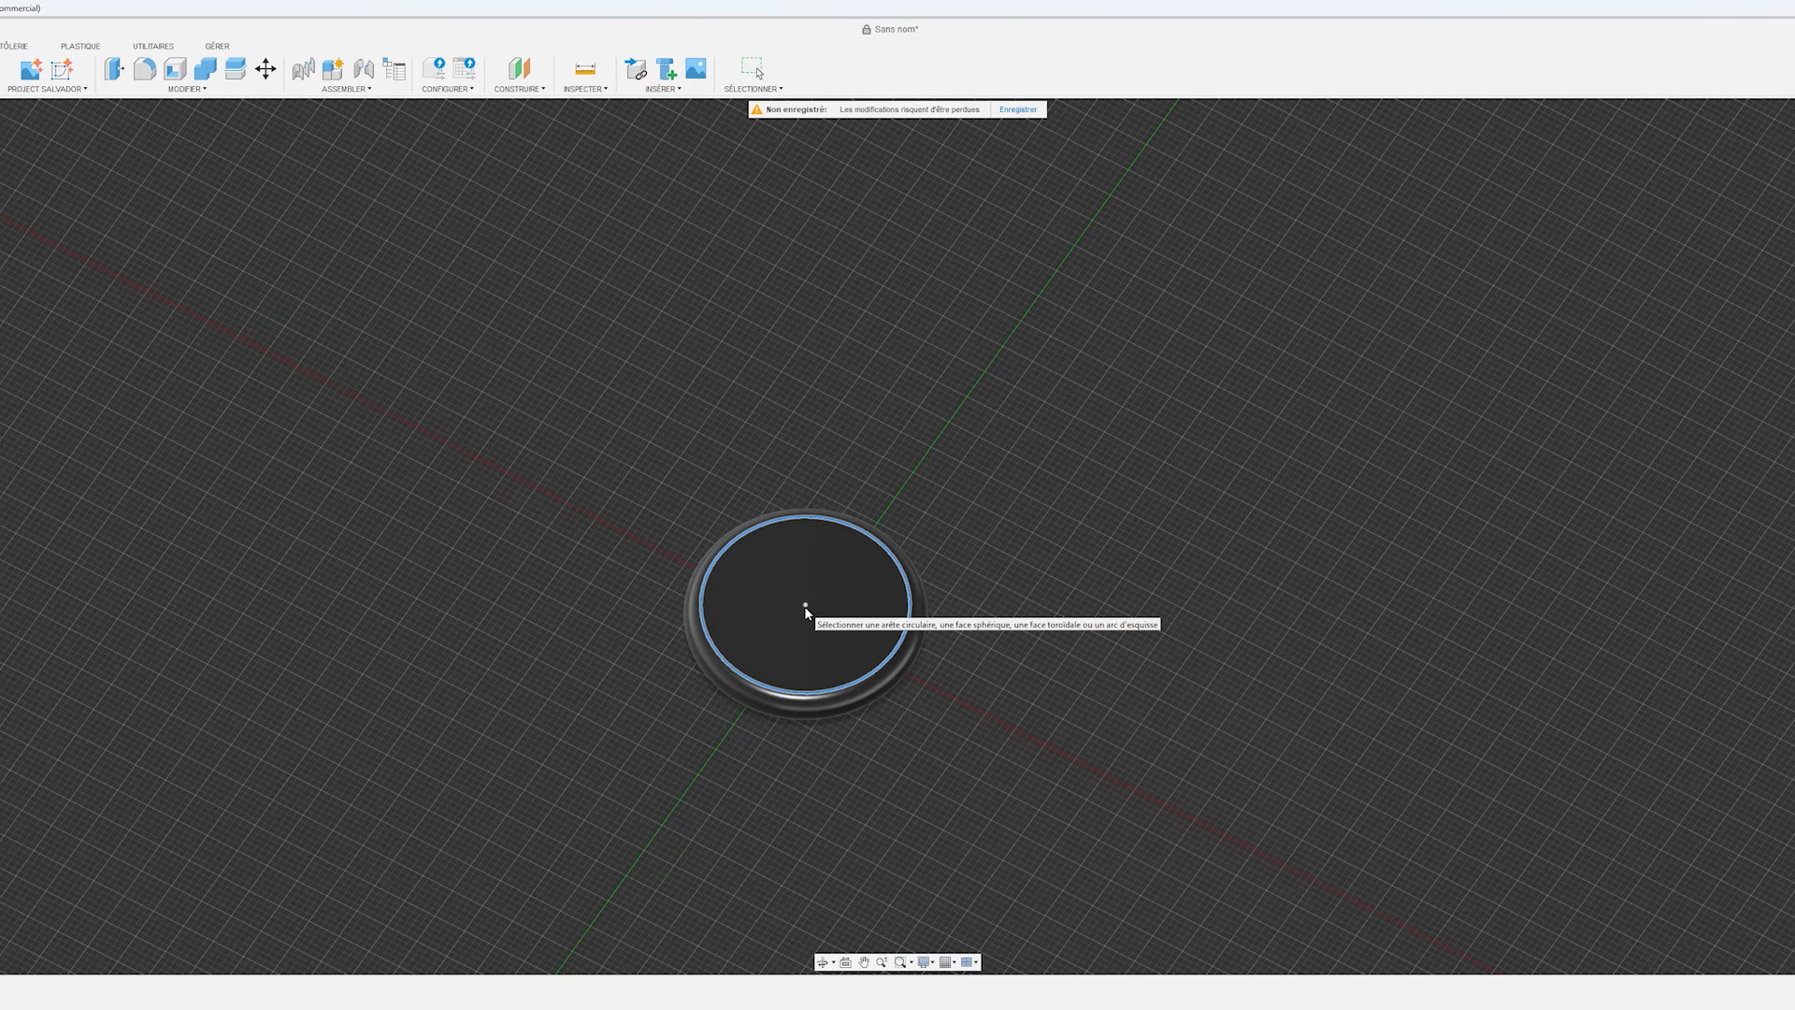
{"action": "key", "text": "Escape"}
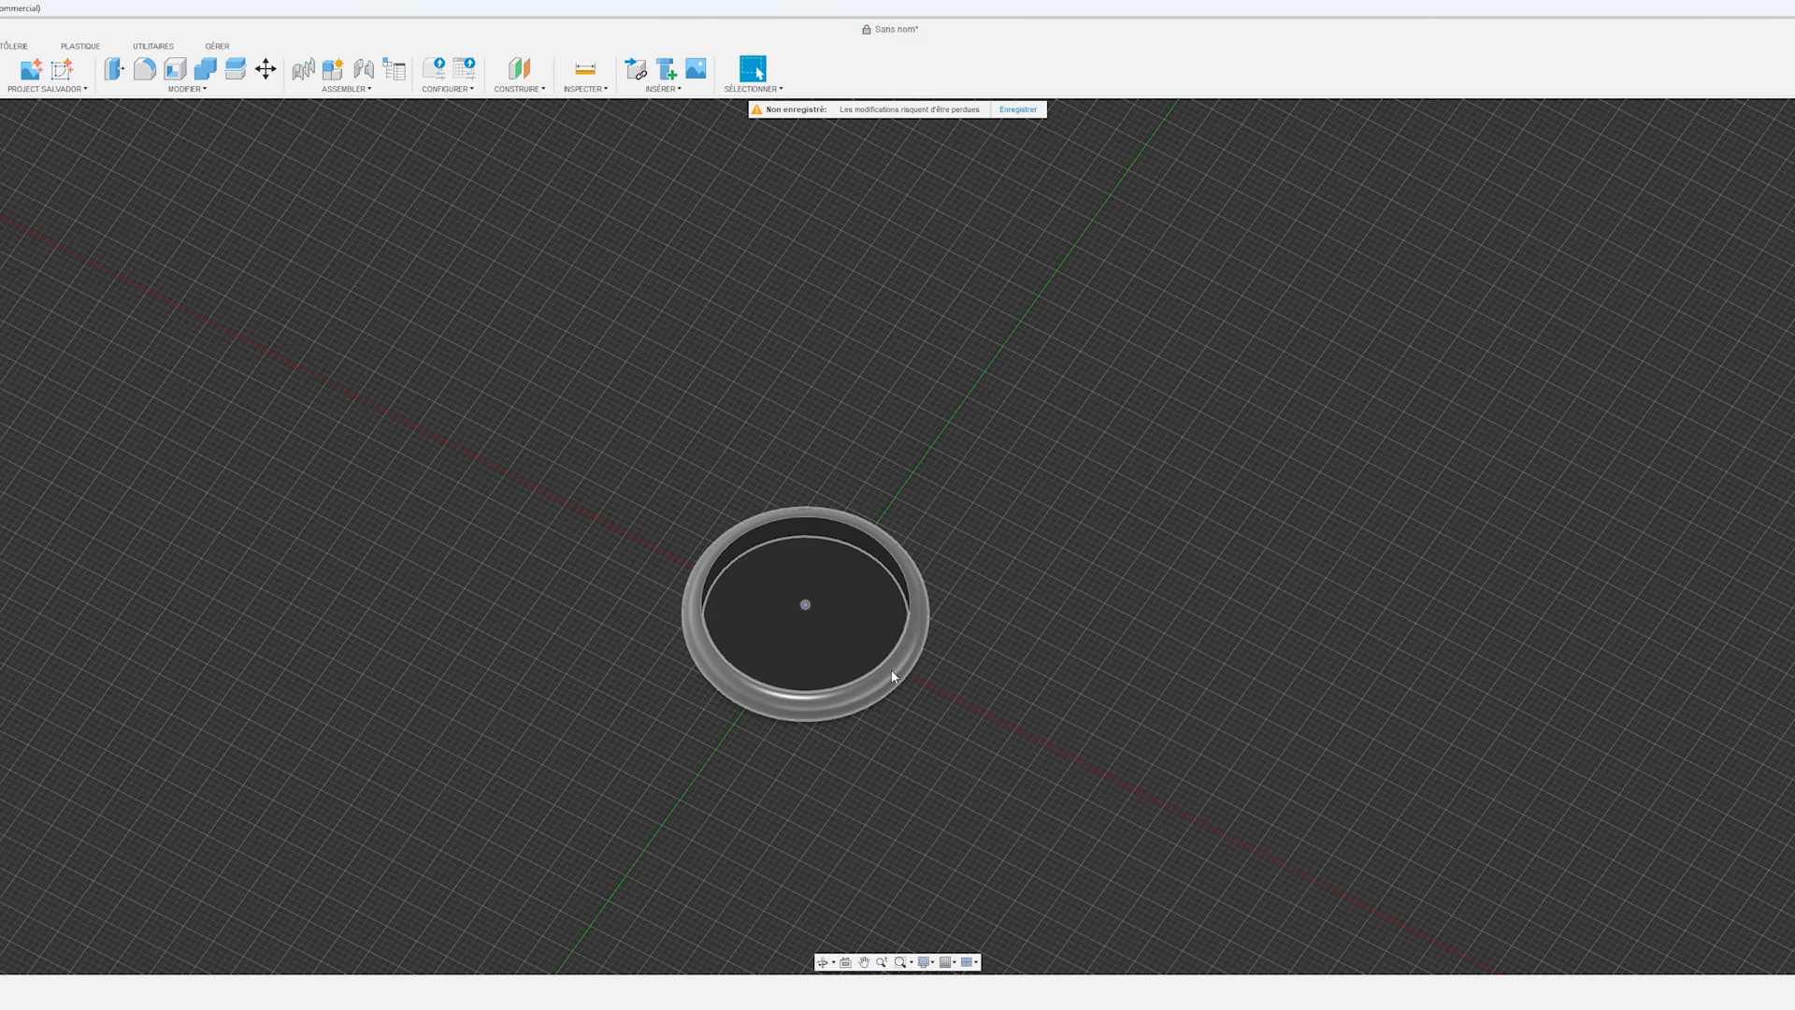
Sketch a 10 mm circle centred on the screw head's flat upper face and rename the sketch Filetage.
{"action": "left_click", "coordinate": [108, 69]}
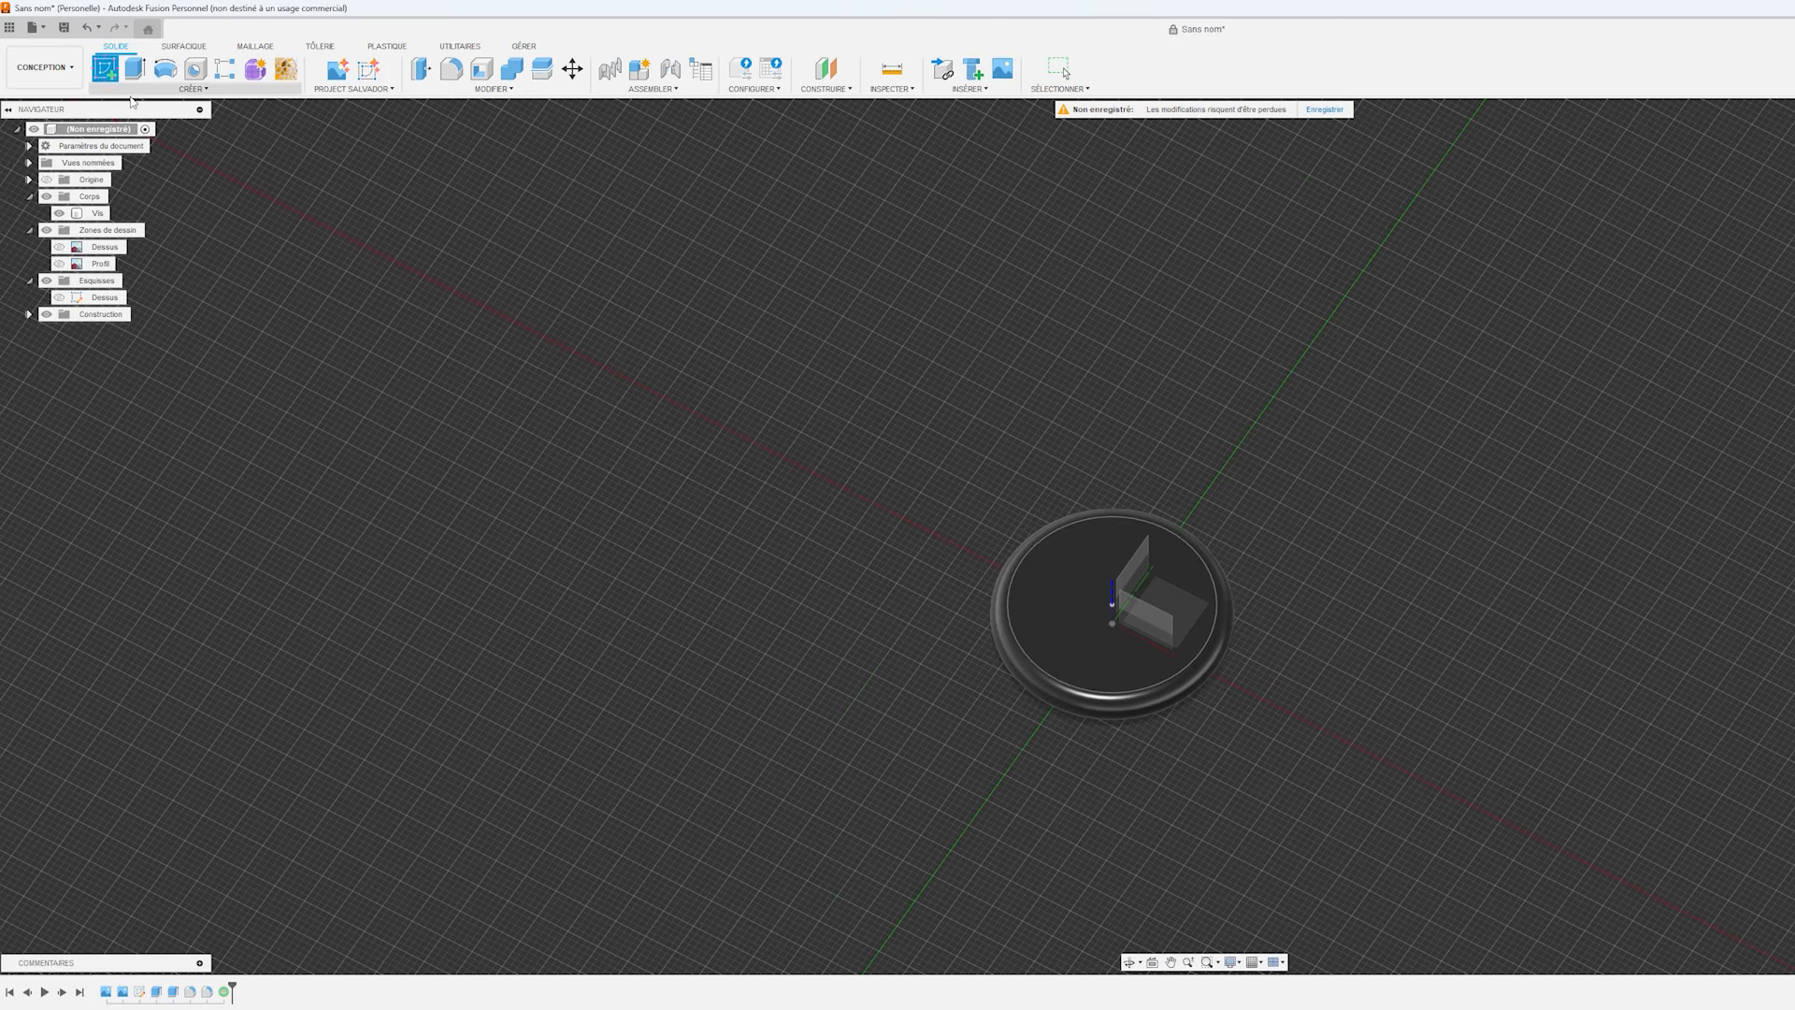
{"action": "left_click", "coordinate": [1059, 596]}
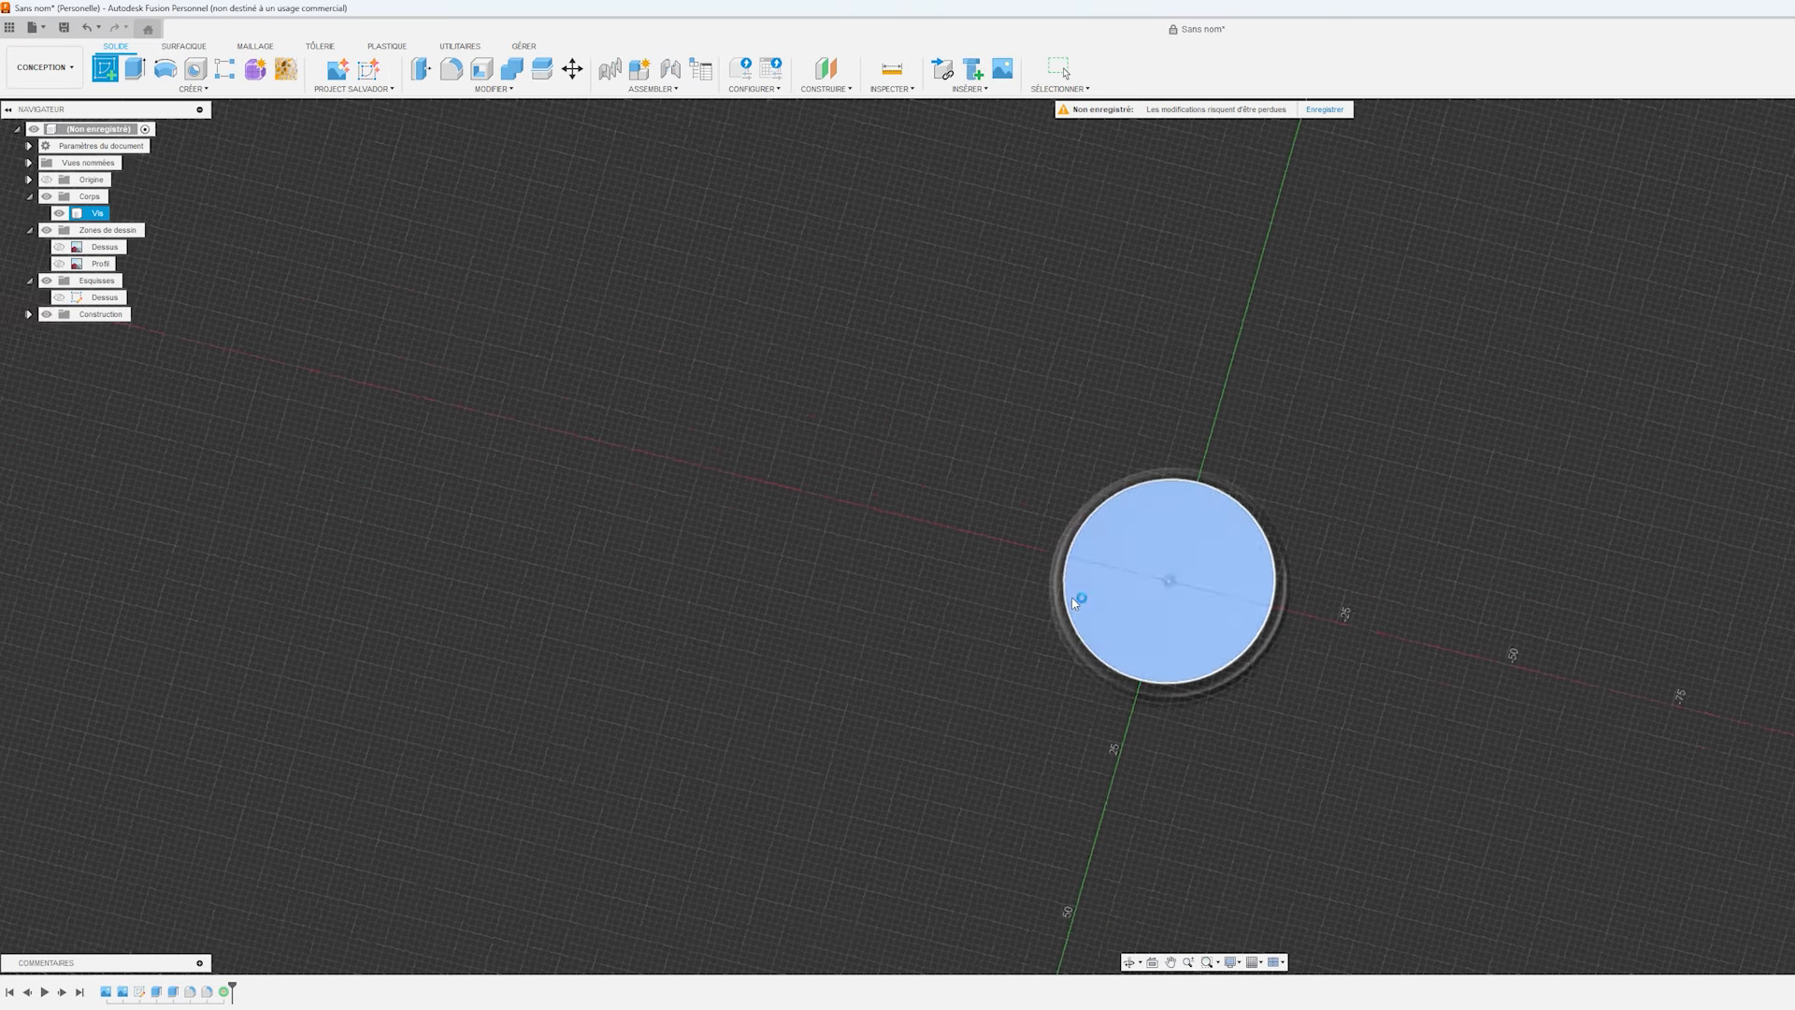
{"action": "left_click", "coordinate": [195, 71]}
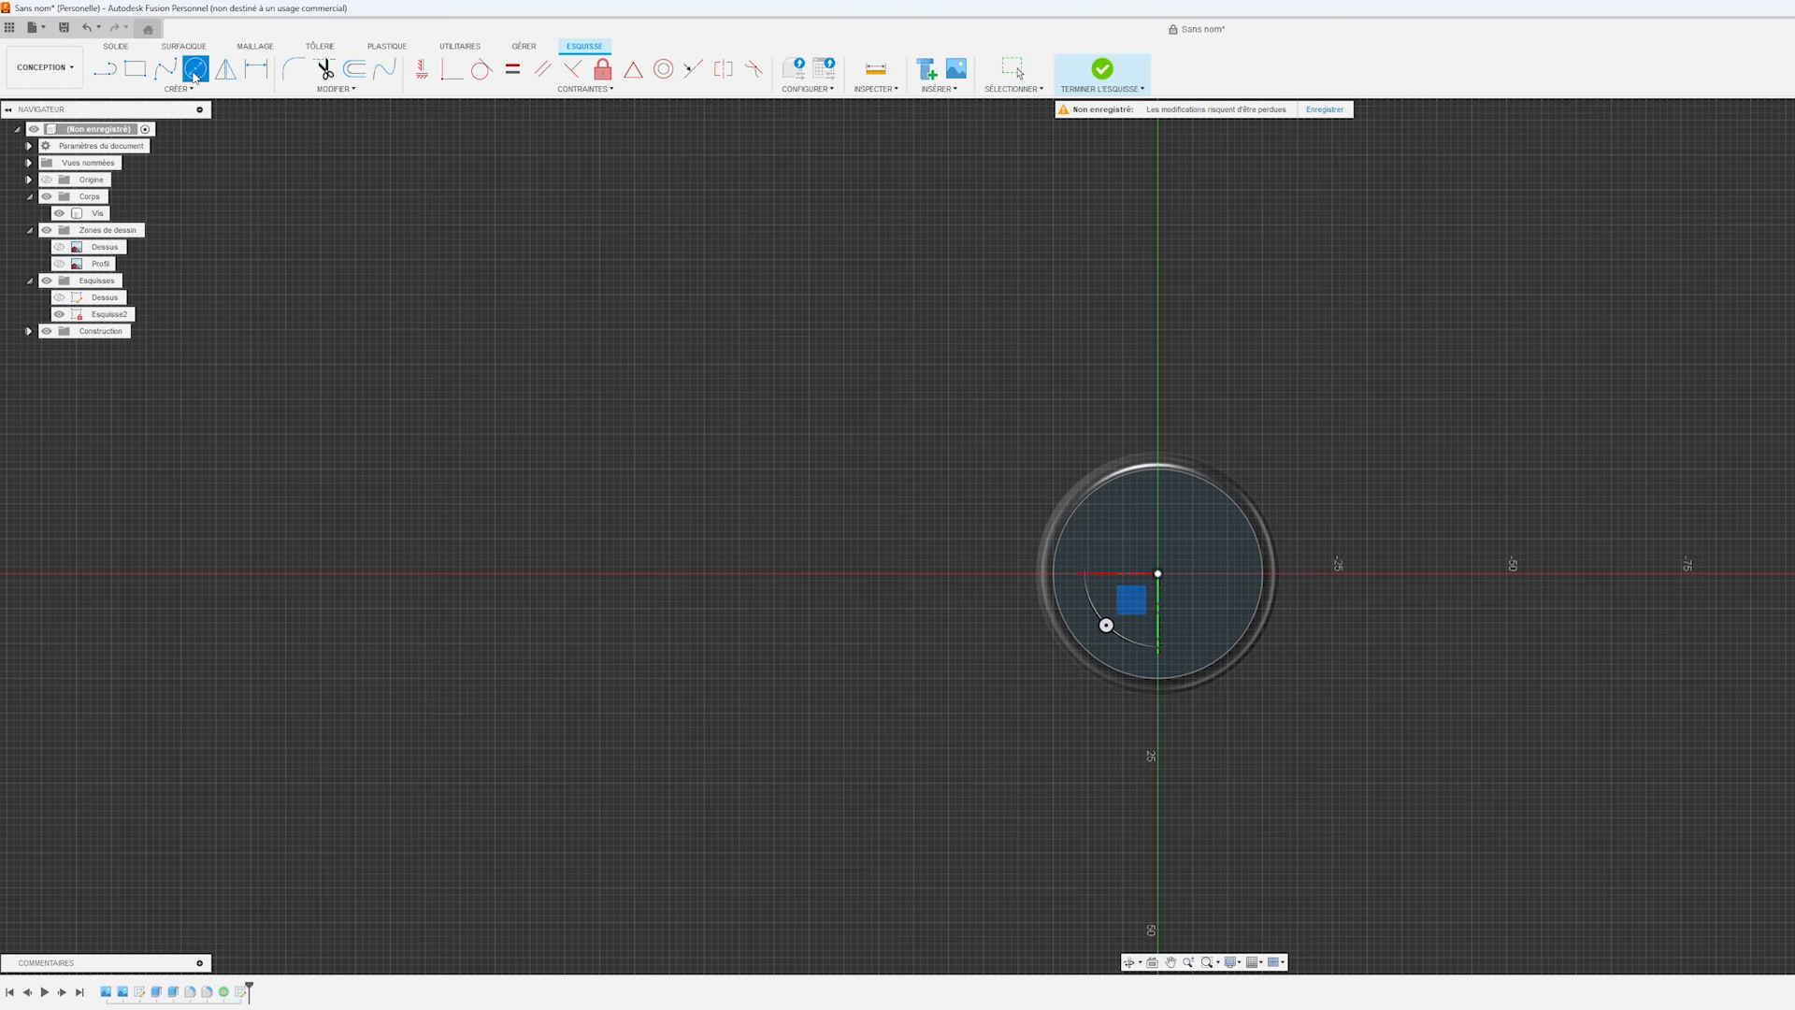
{"action": "left_click", "coordinate": [1157, 574]}
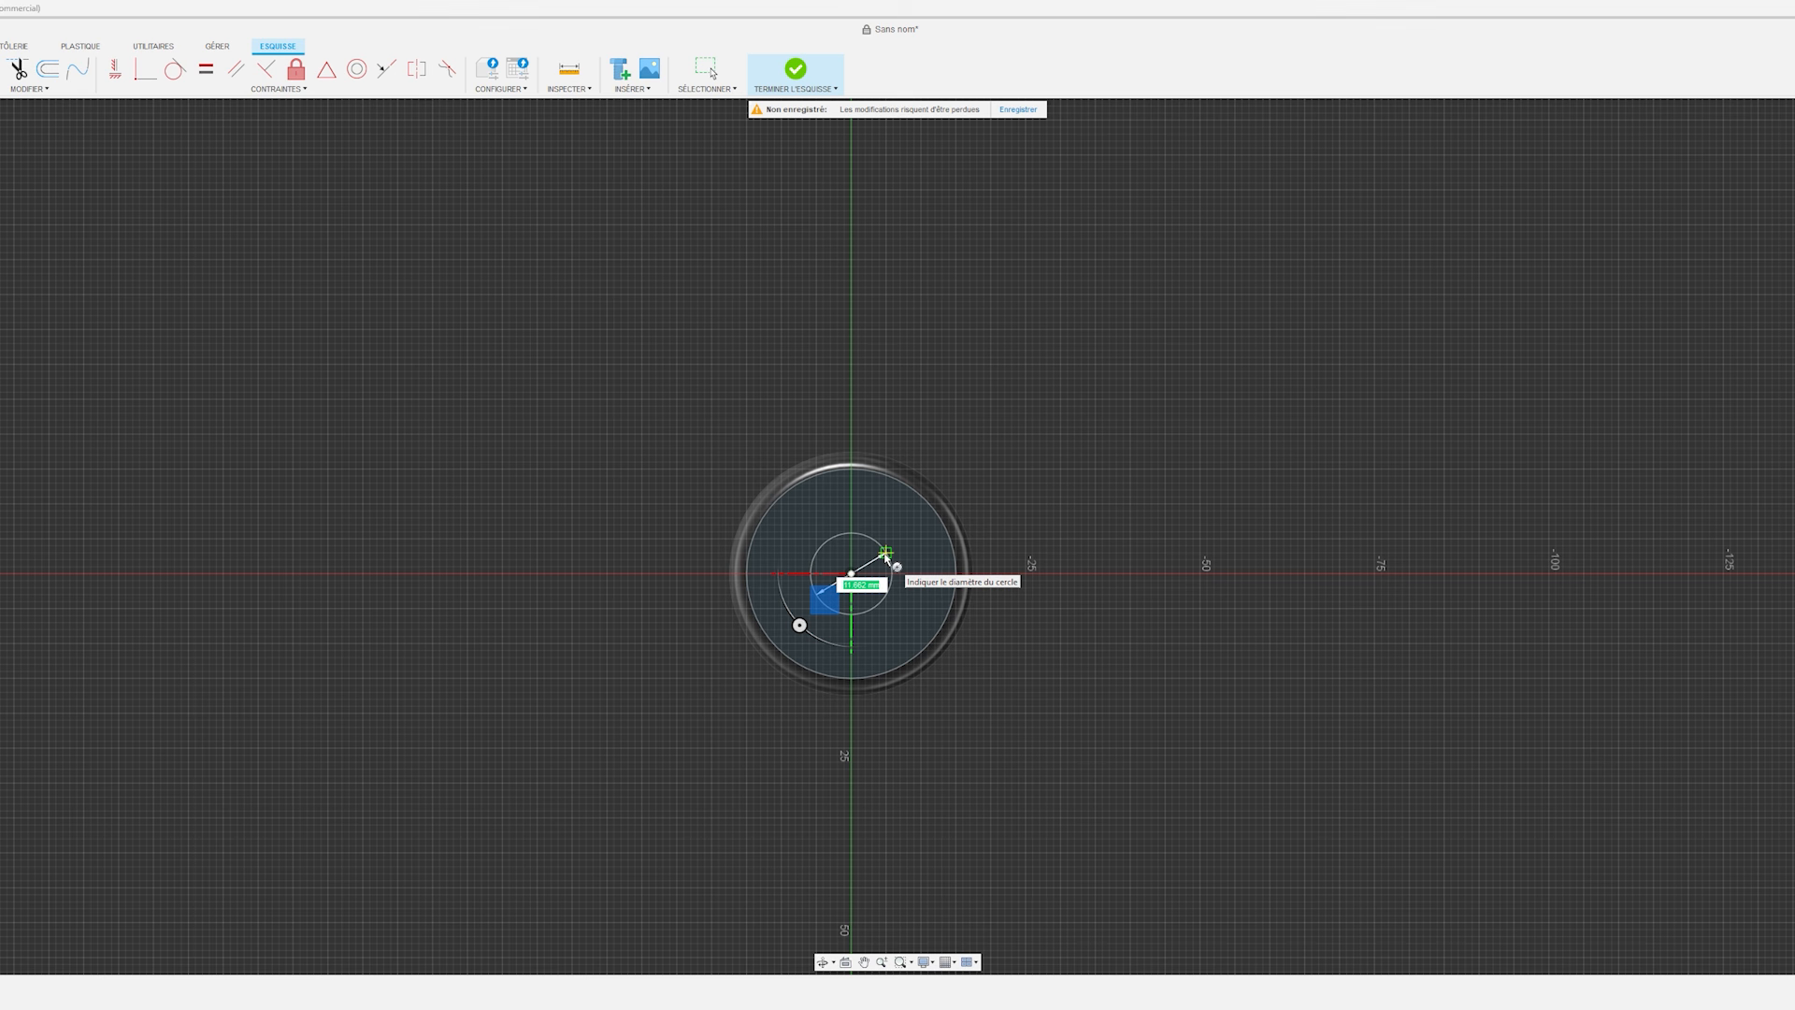
{"action": "type", "text": "10"}
{"action": "key", "text": "Return"}
{"action": "key", "text": "Escape"}
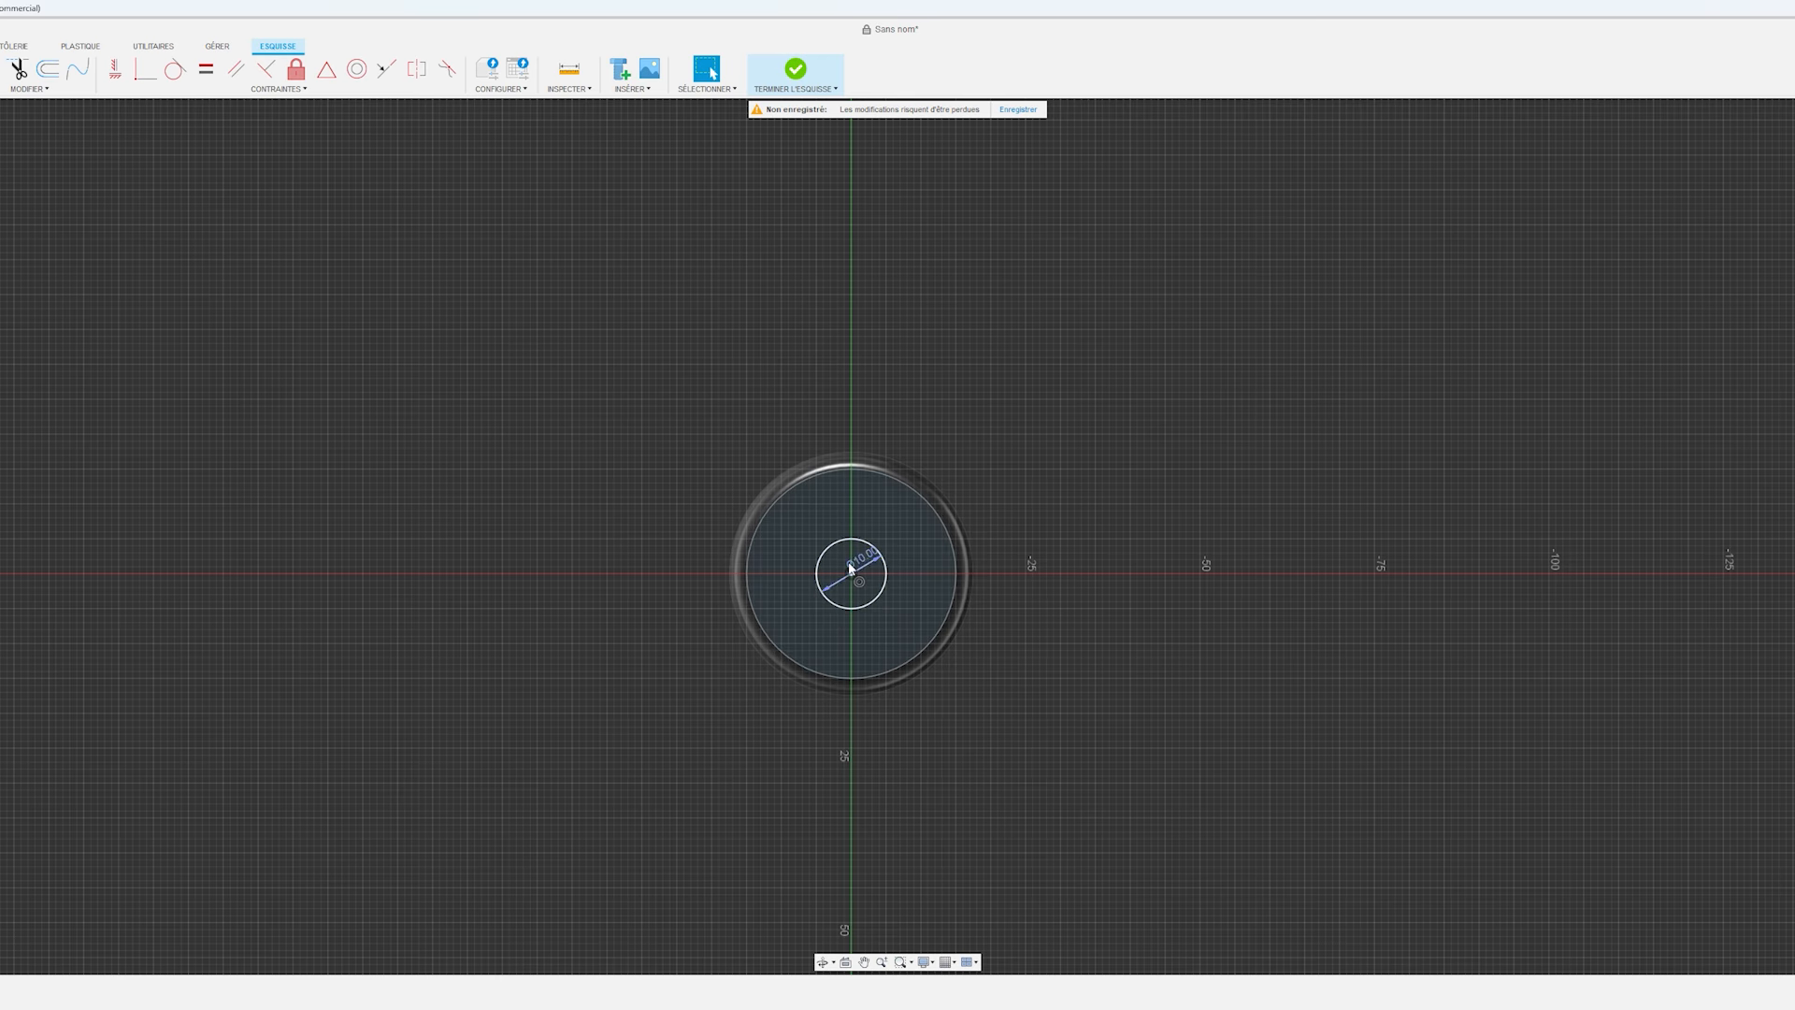
{"action": "left_click", "coordinate": [795, 70]}
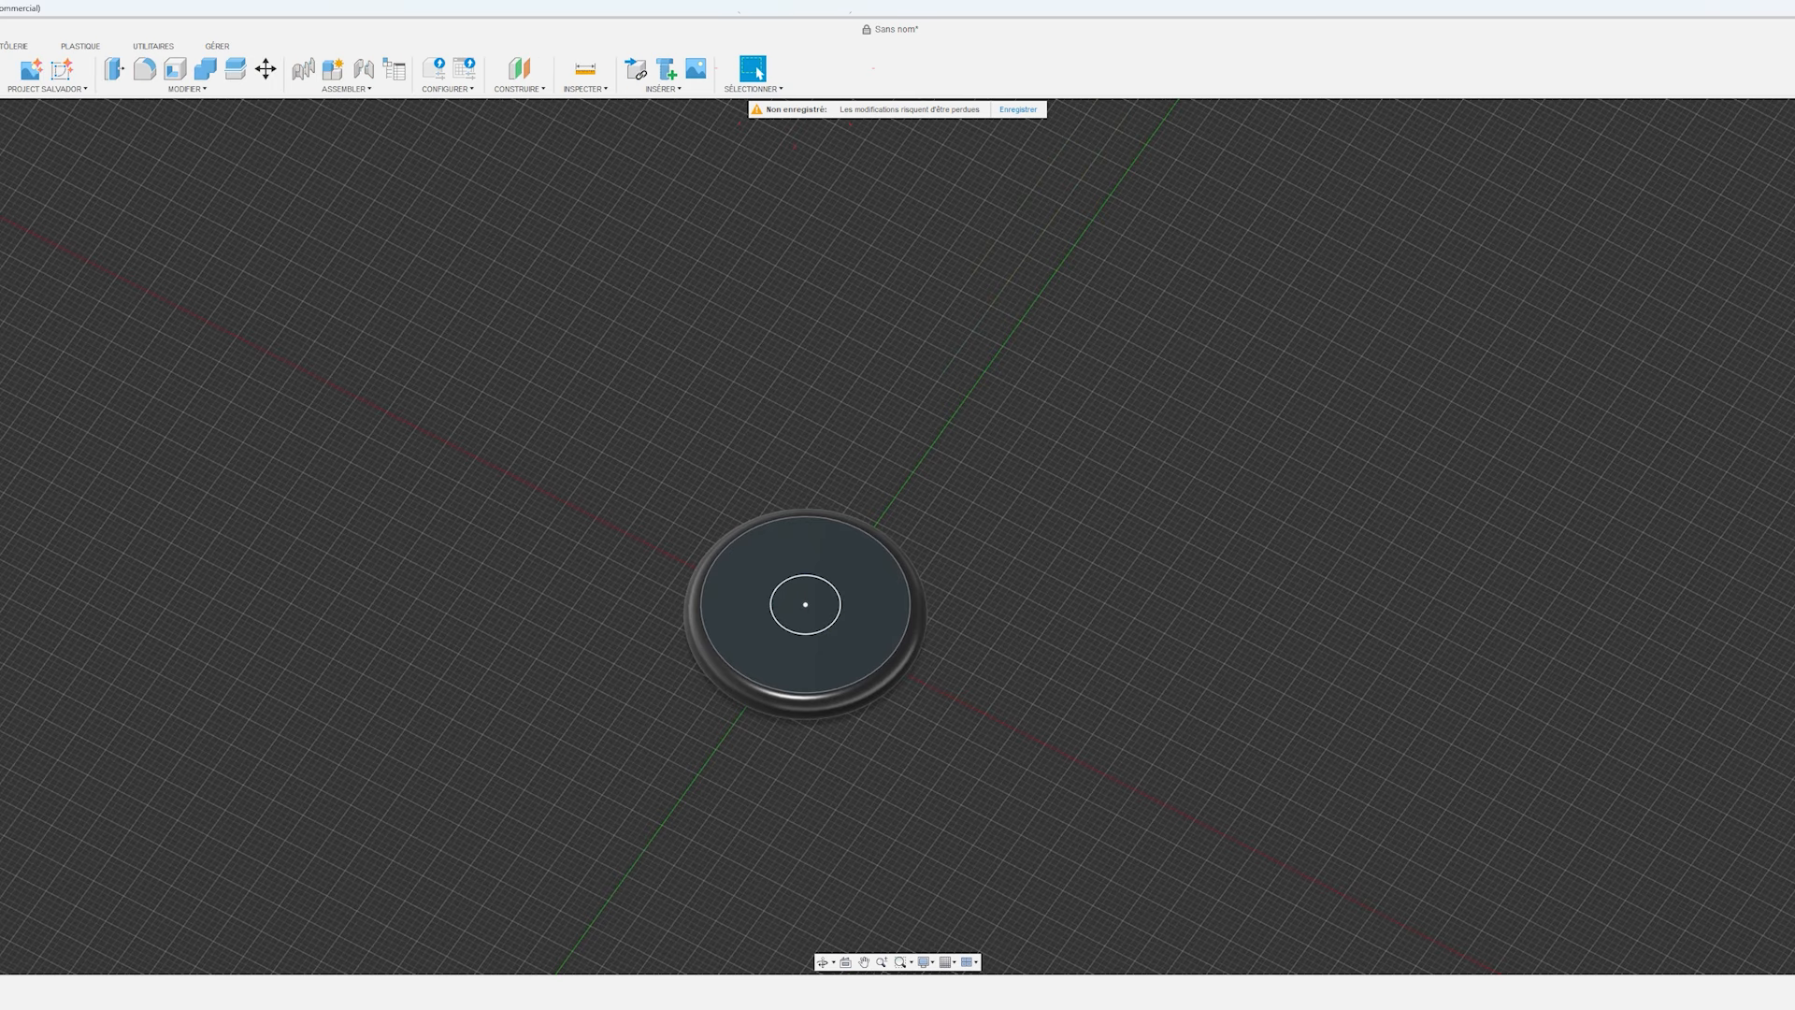
{"action": "type", "text": "Filetage"}
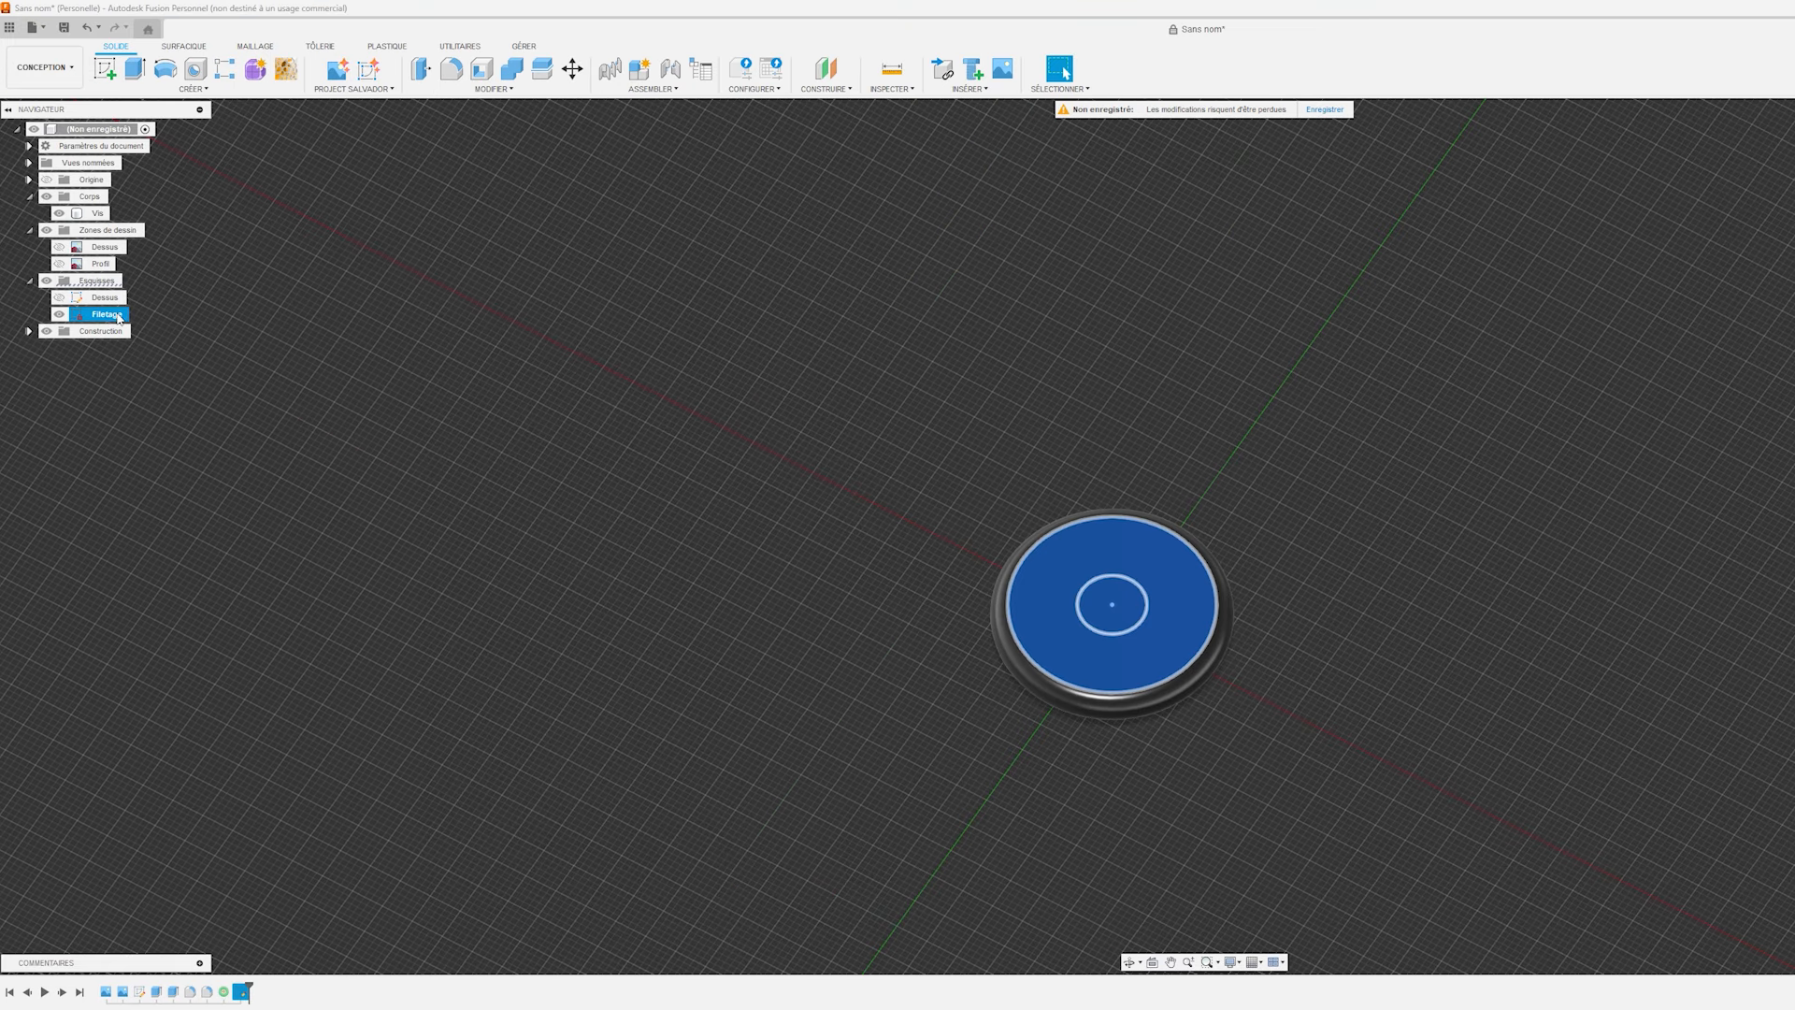
{"action": "left_click", "coordinate": [795, 493]}
Show the Profil reference photo and extrude the central circle 37 mm upward from the head to form the screw shank.
{"action": "middle_click_drag", "start_coordinate": [851, 528], "coordinate": [1035, 582], "text": "shift"}
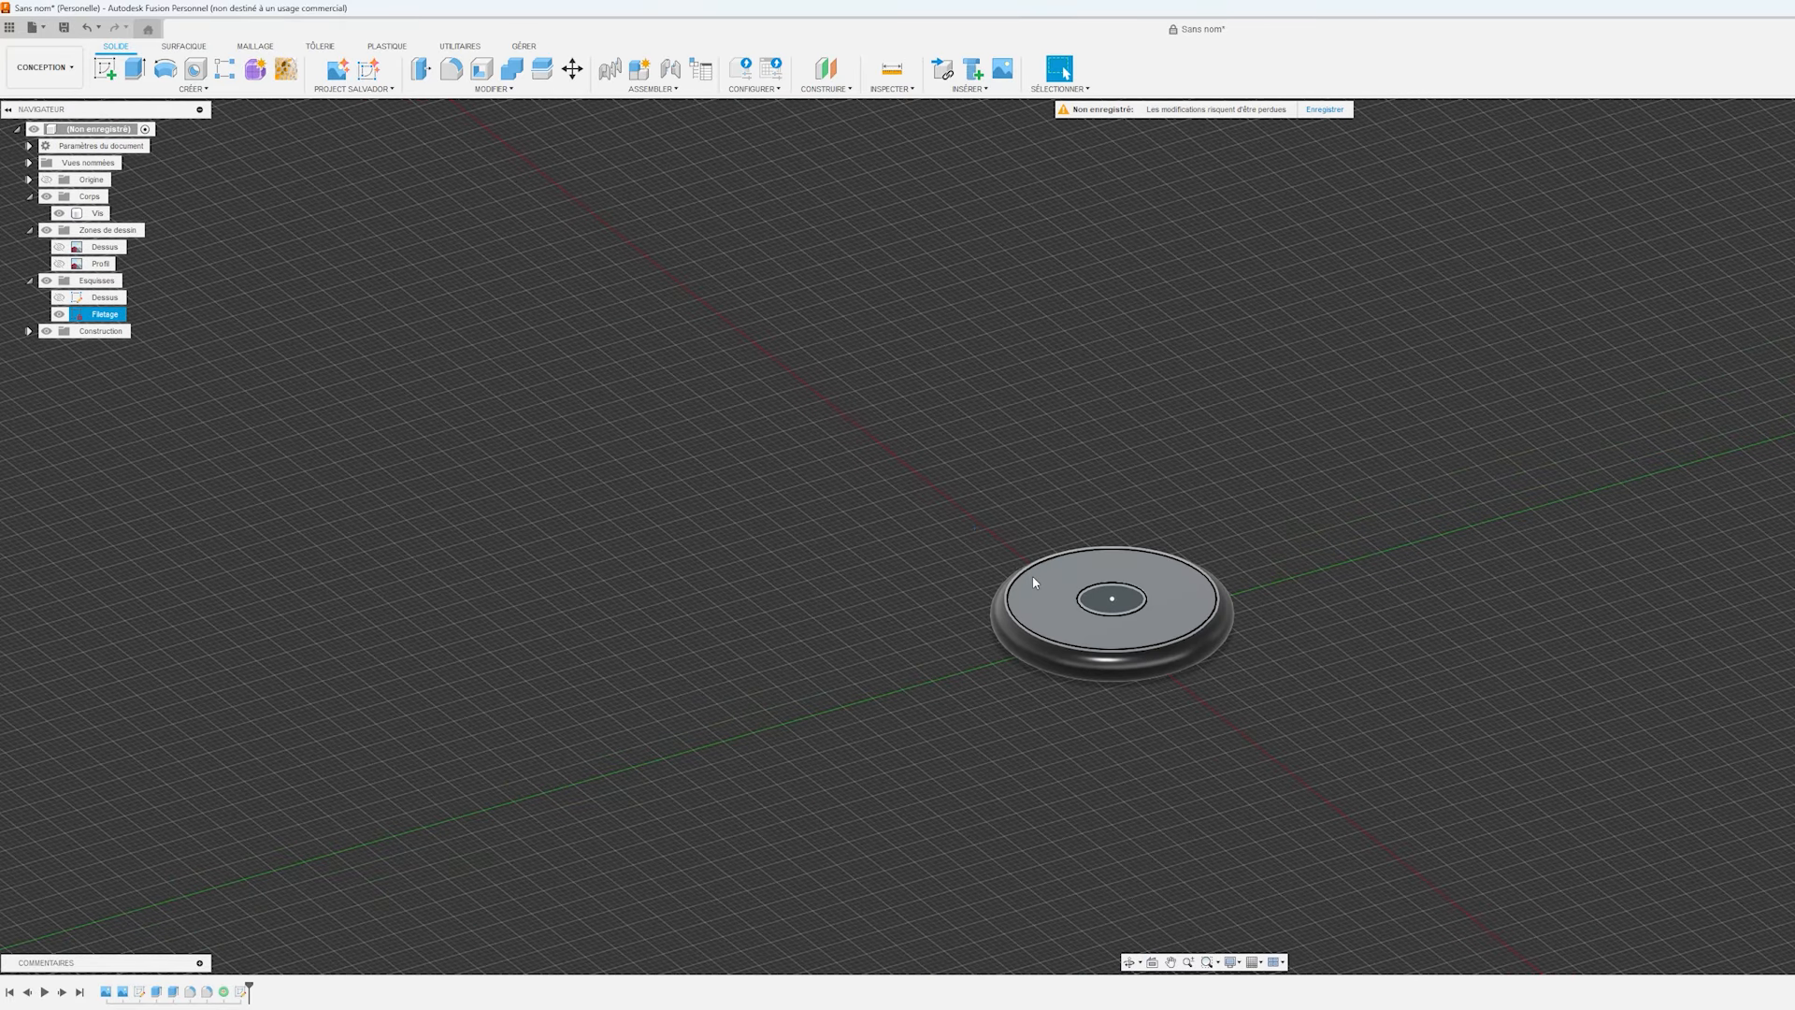
{"action": "left_click", "coordinate": [1124, 609]}
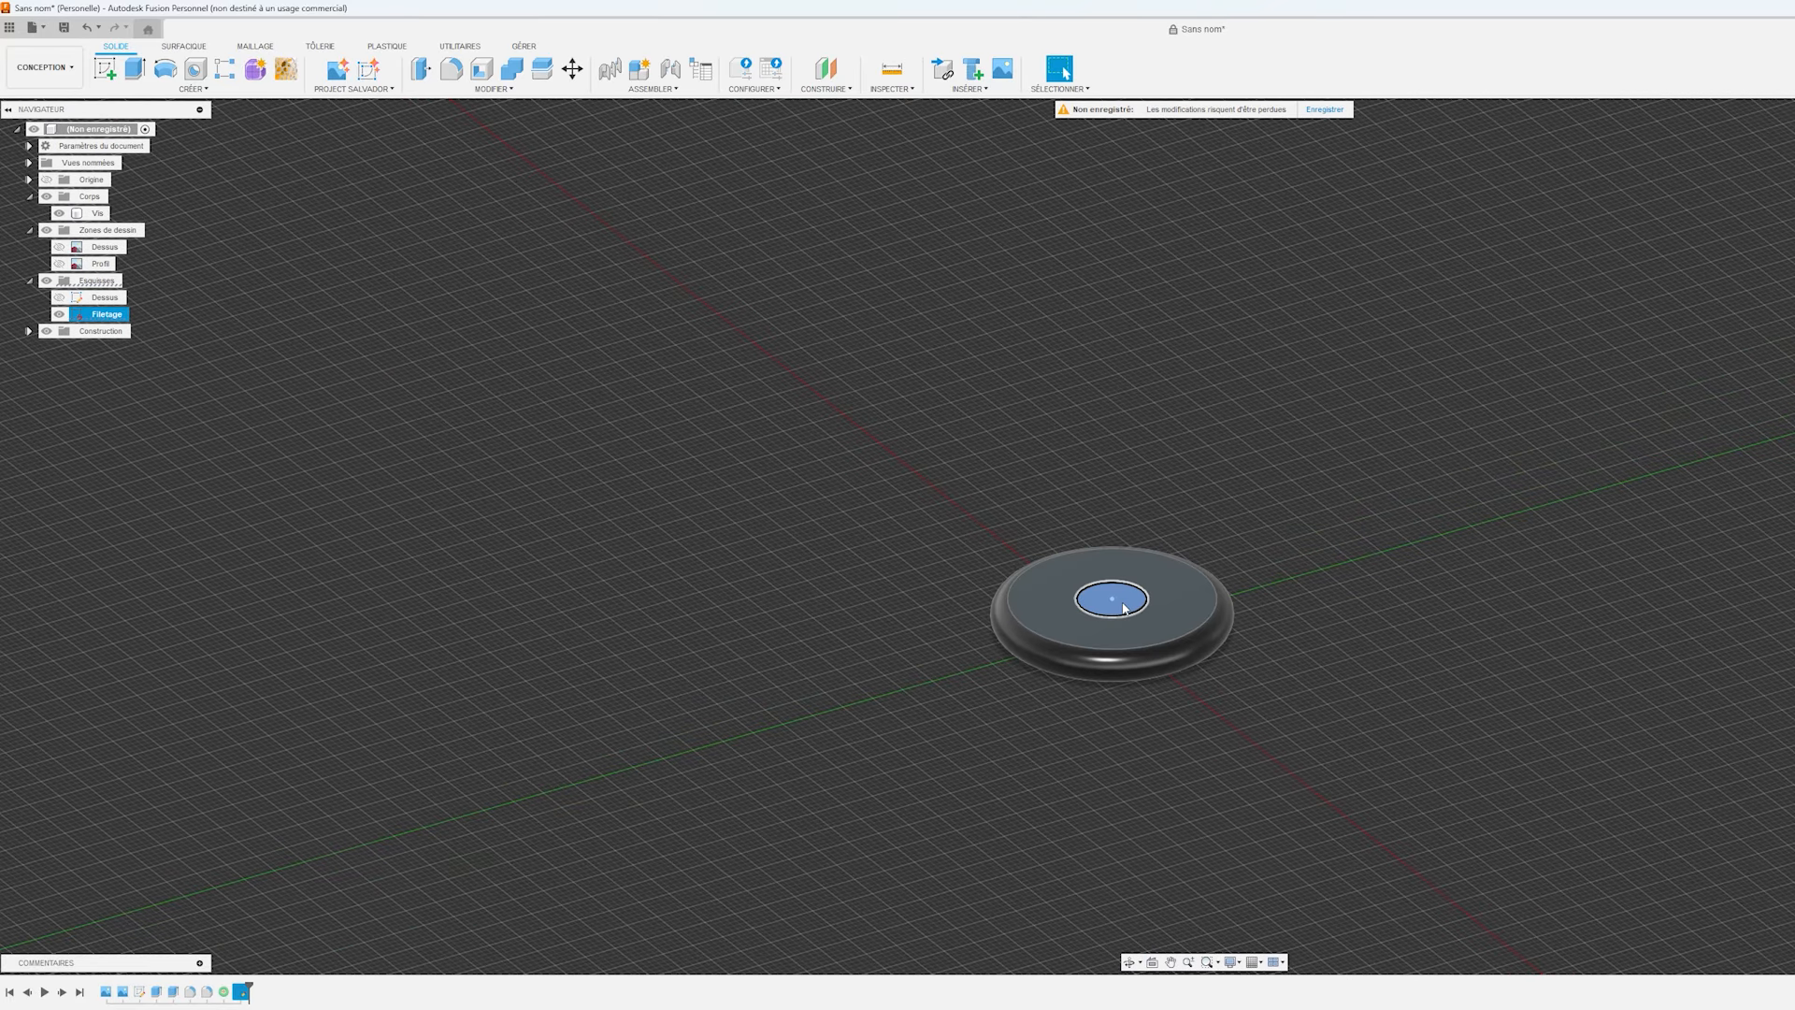
{"action": "left_click", "coordinate": [62, 265]}
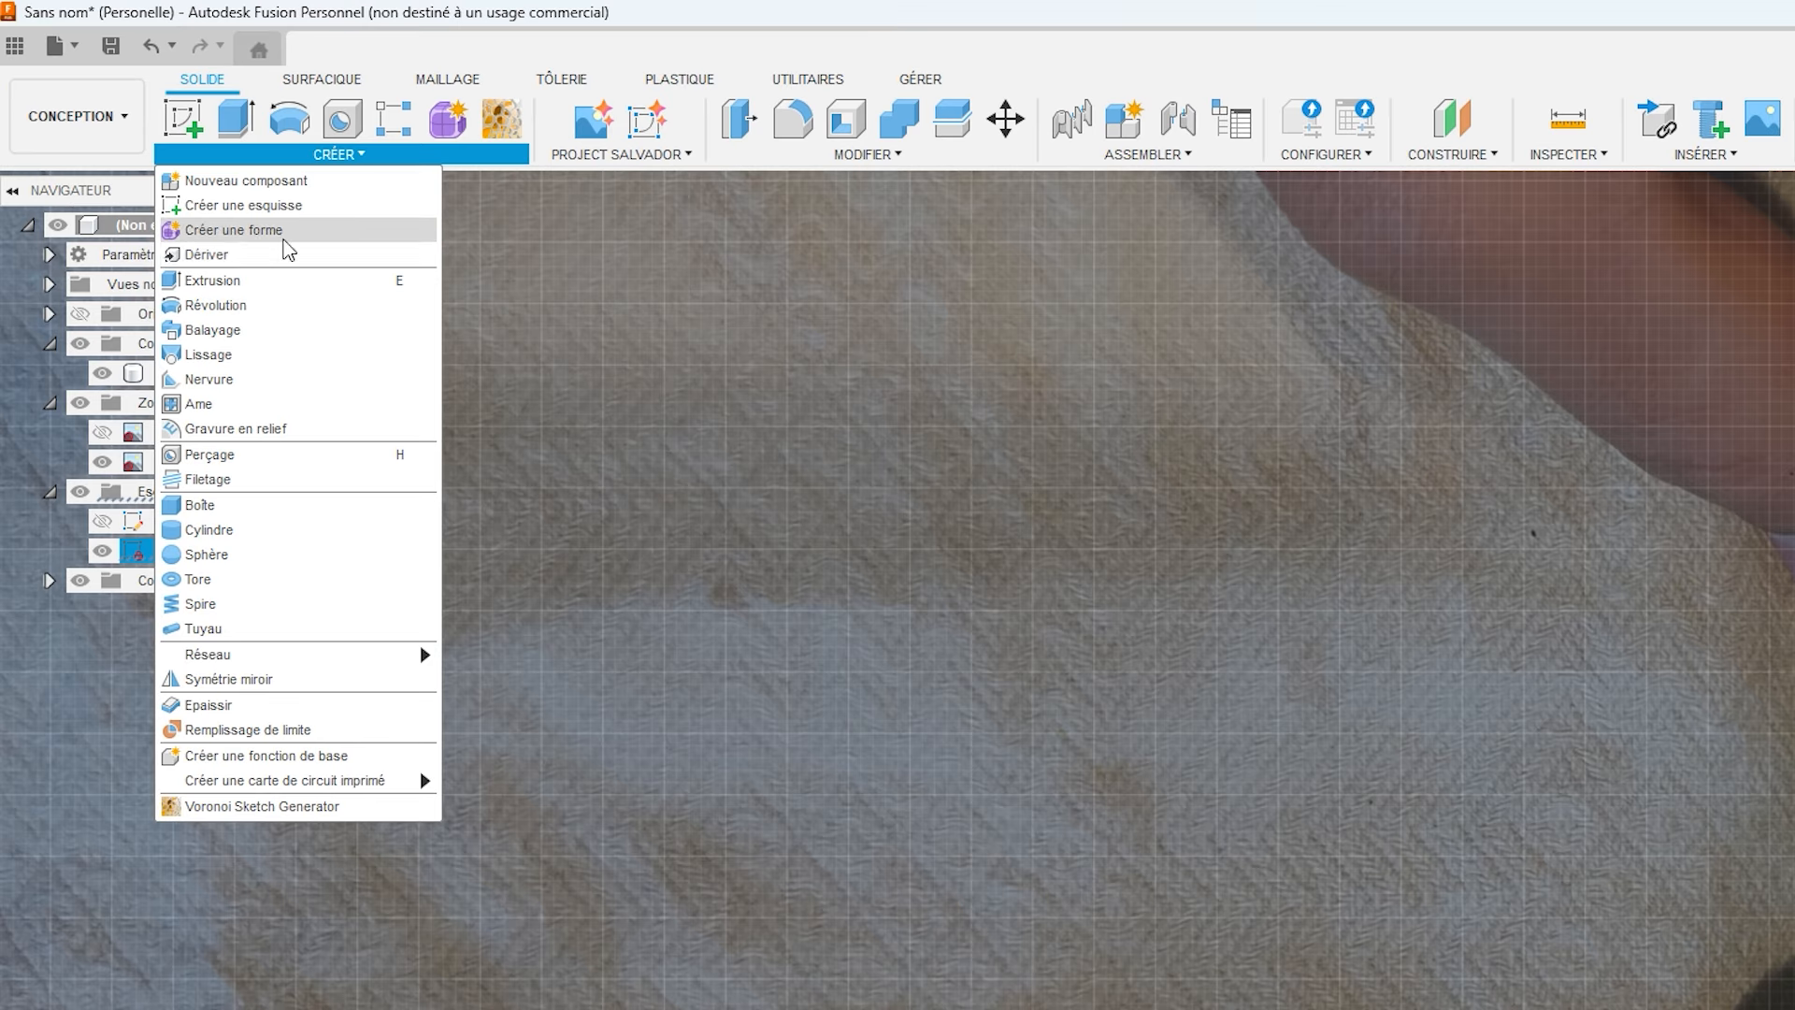
{"action": "left_click", "coordinate": [252, 254]}
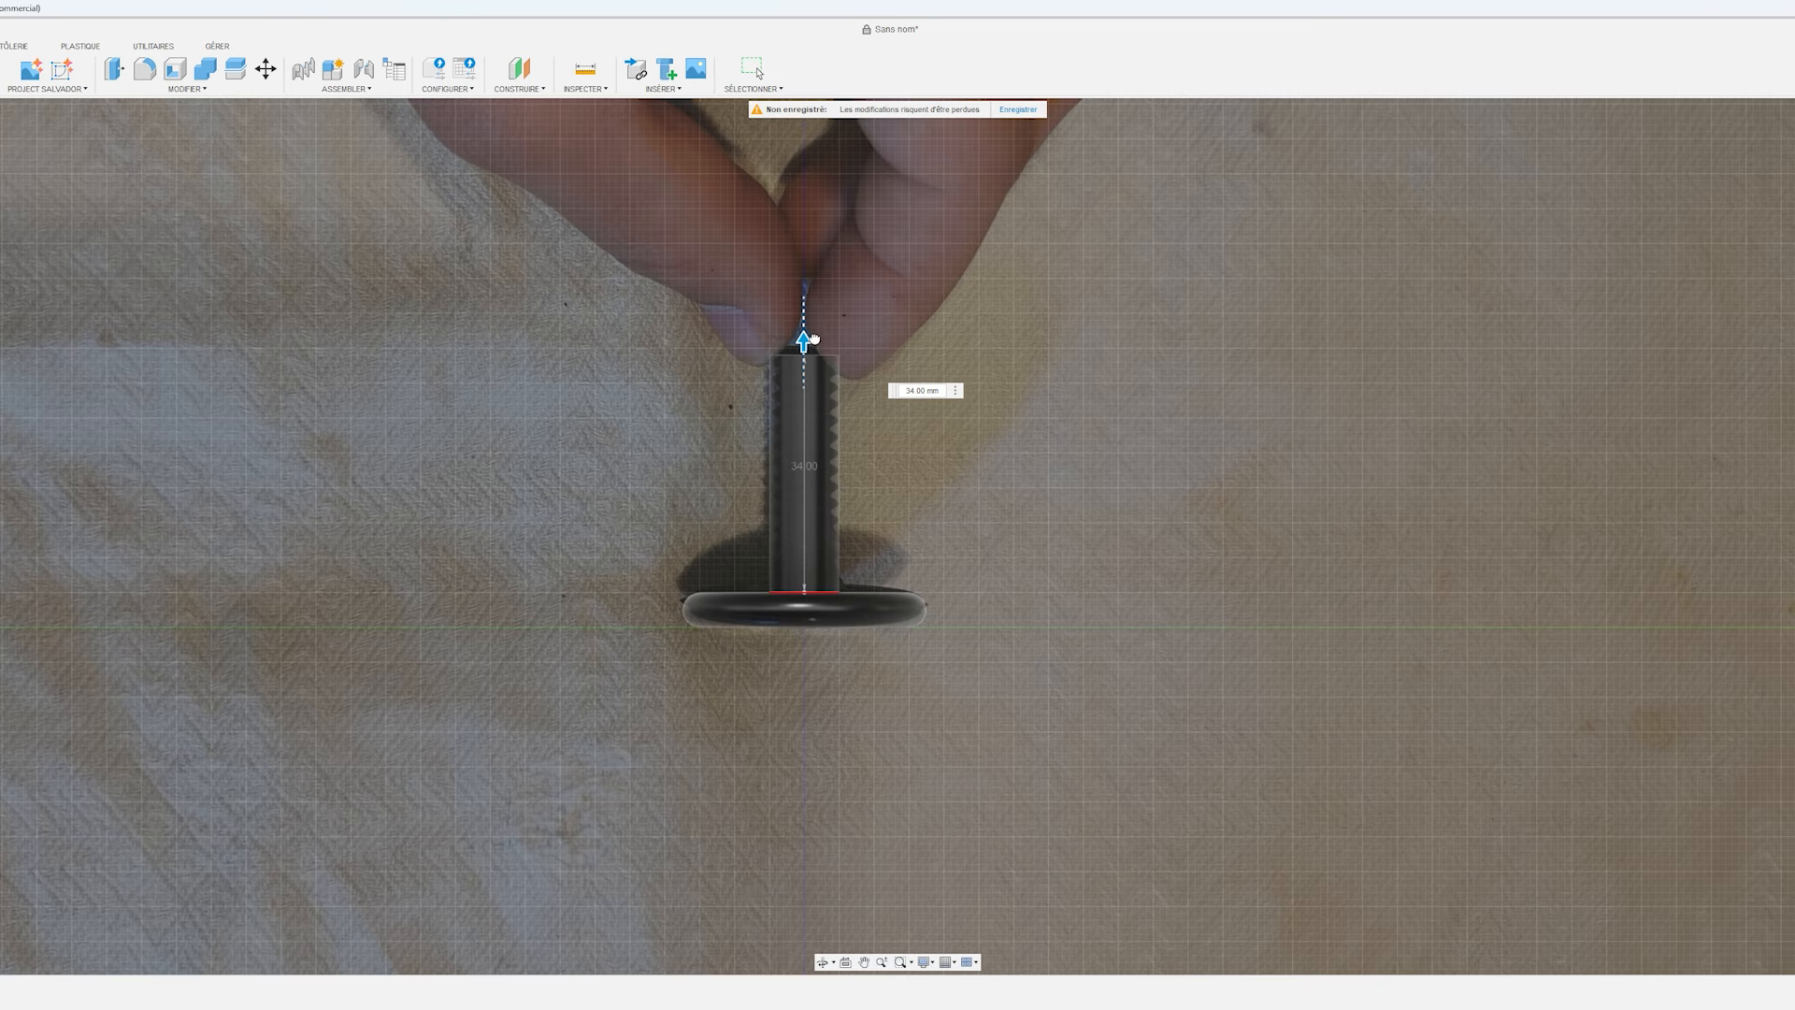
{"action": "left_click_drag", "start_coordinate": [813, 351], "coordinate": [813, 328]}
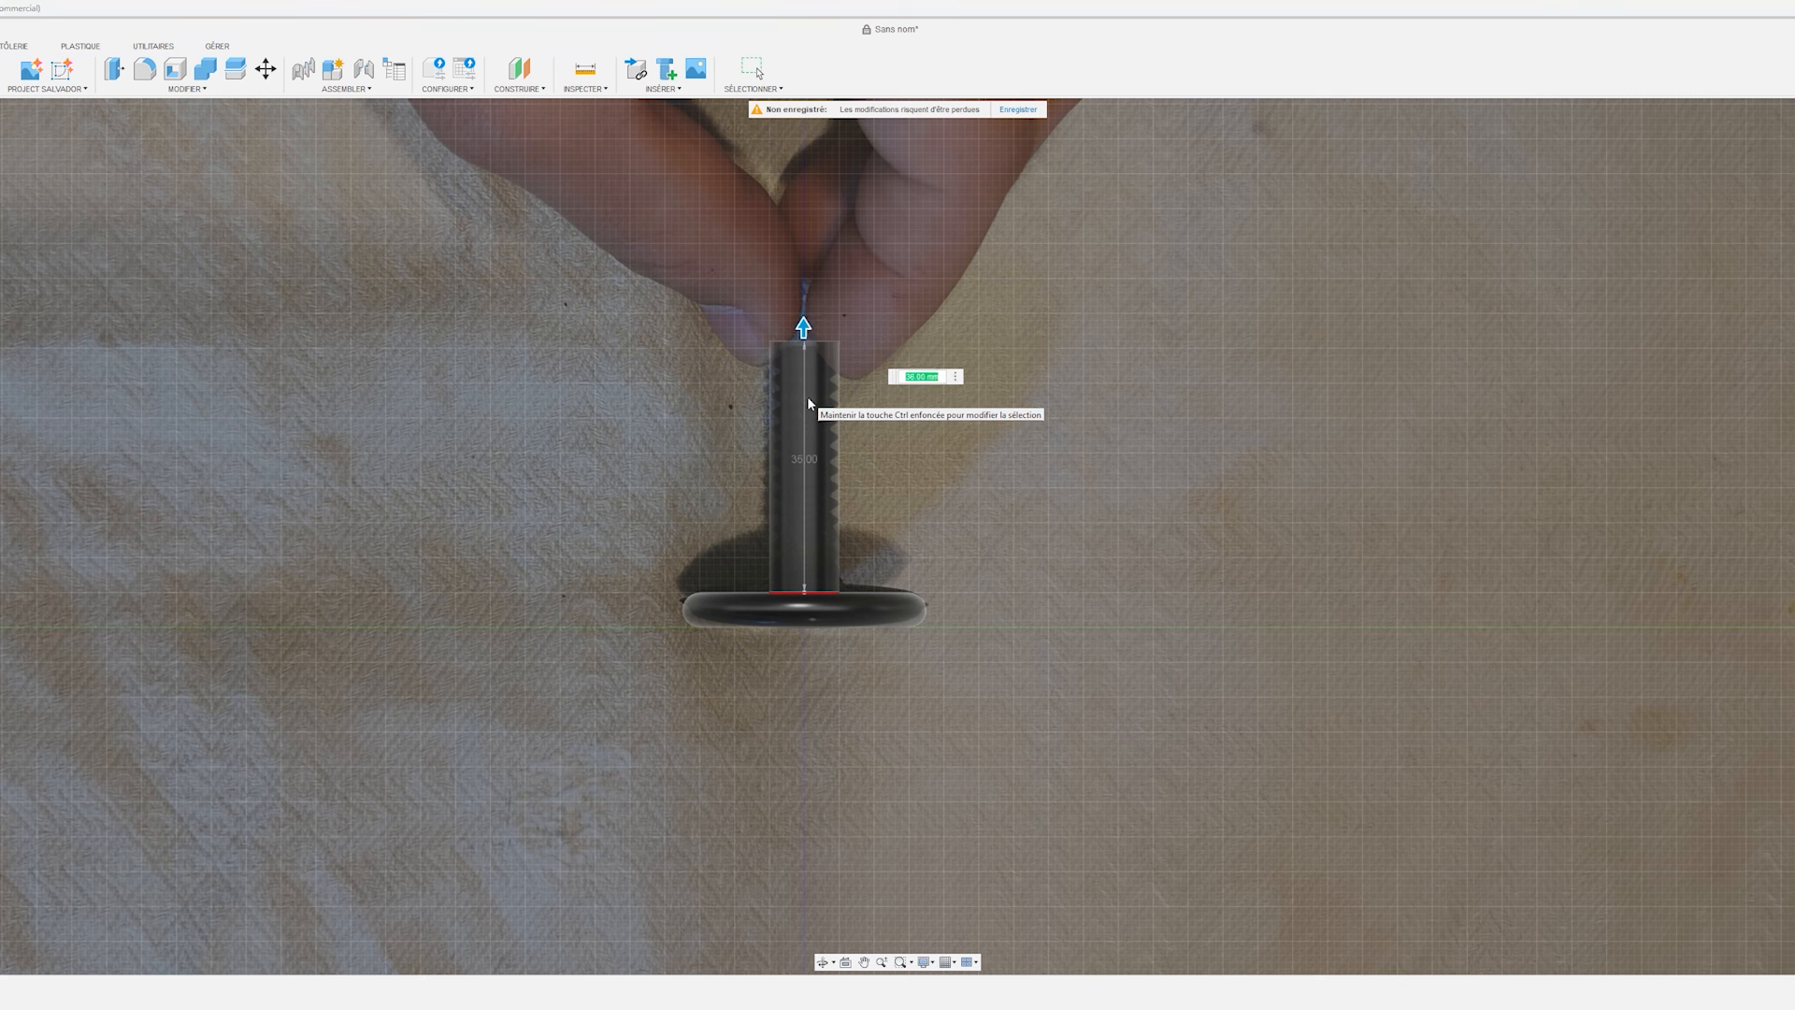
{"action": "type", "text": "37"}
{"action": "key", "text": "Return"}
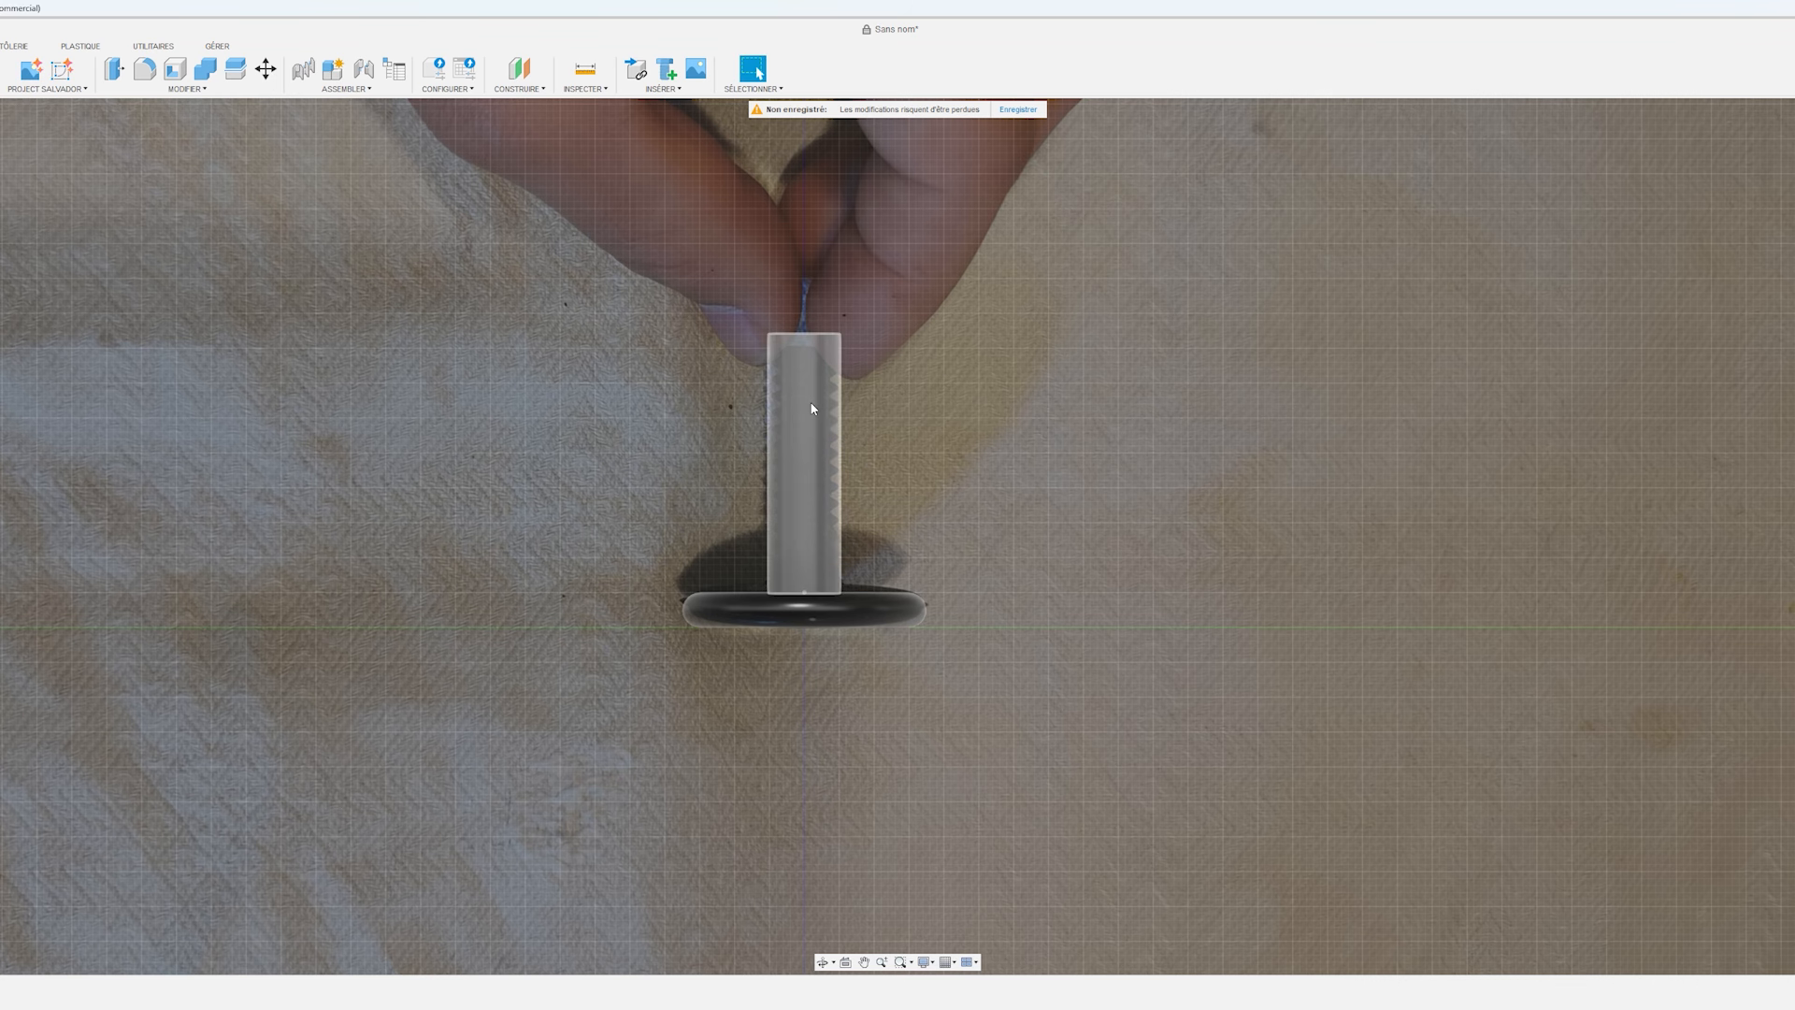
Compare the shank with the reference photo, then hide the Profil image.
{"action": "middle_click_drag", "start_coordinate": [687, 430], "coordinate": [731, 489], "text": "shift"}
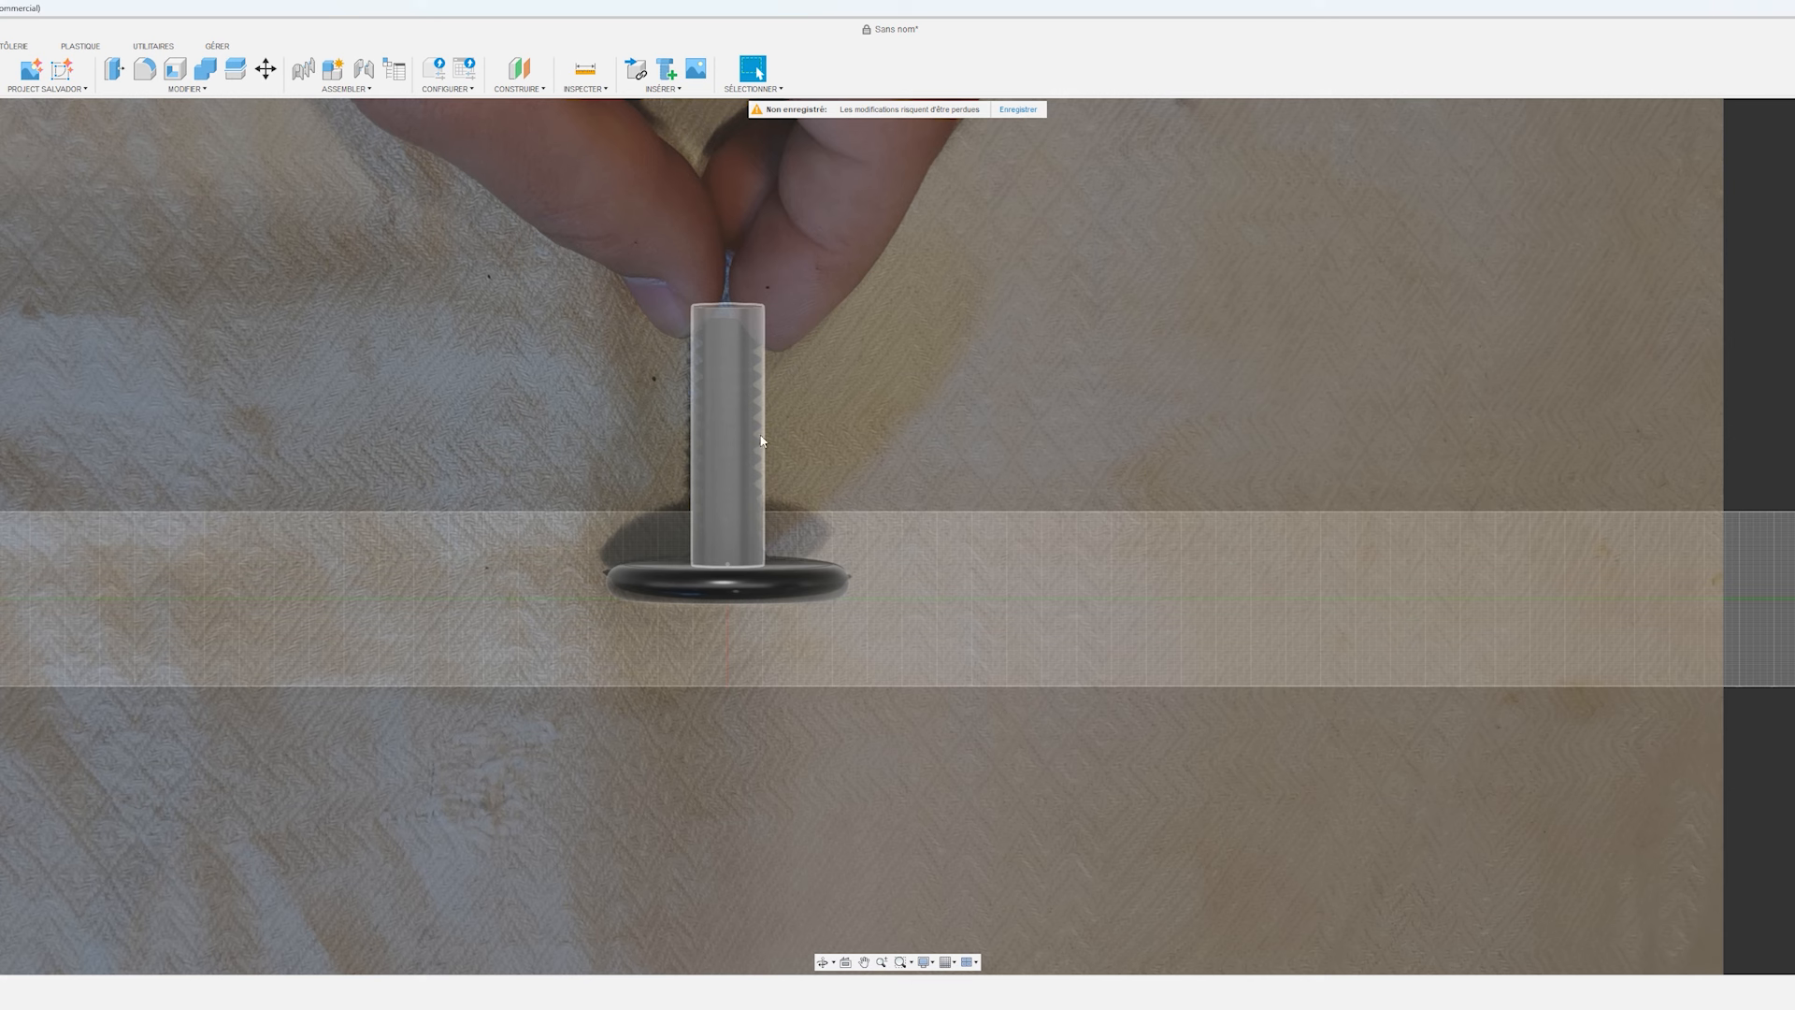
{"action": "middle_click_drag", "start_coordinate": [765, 446], "coordinate": [892, 559], "text": "shift"}
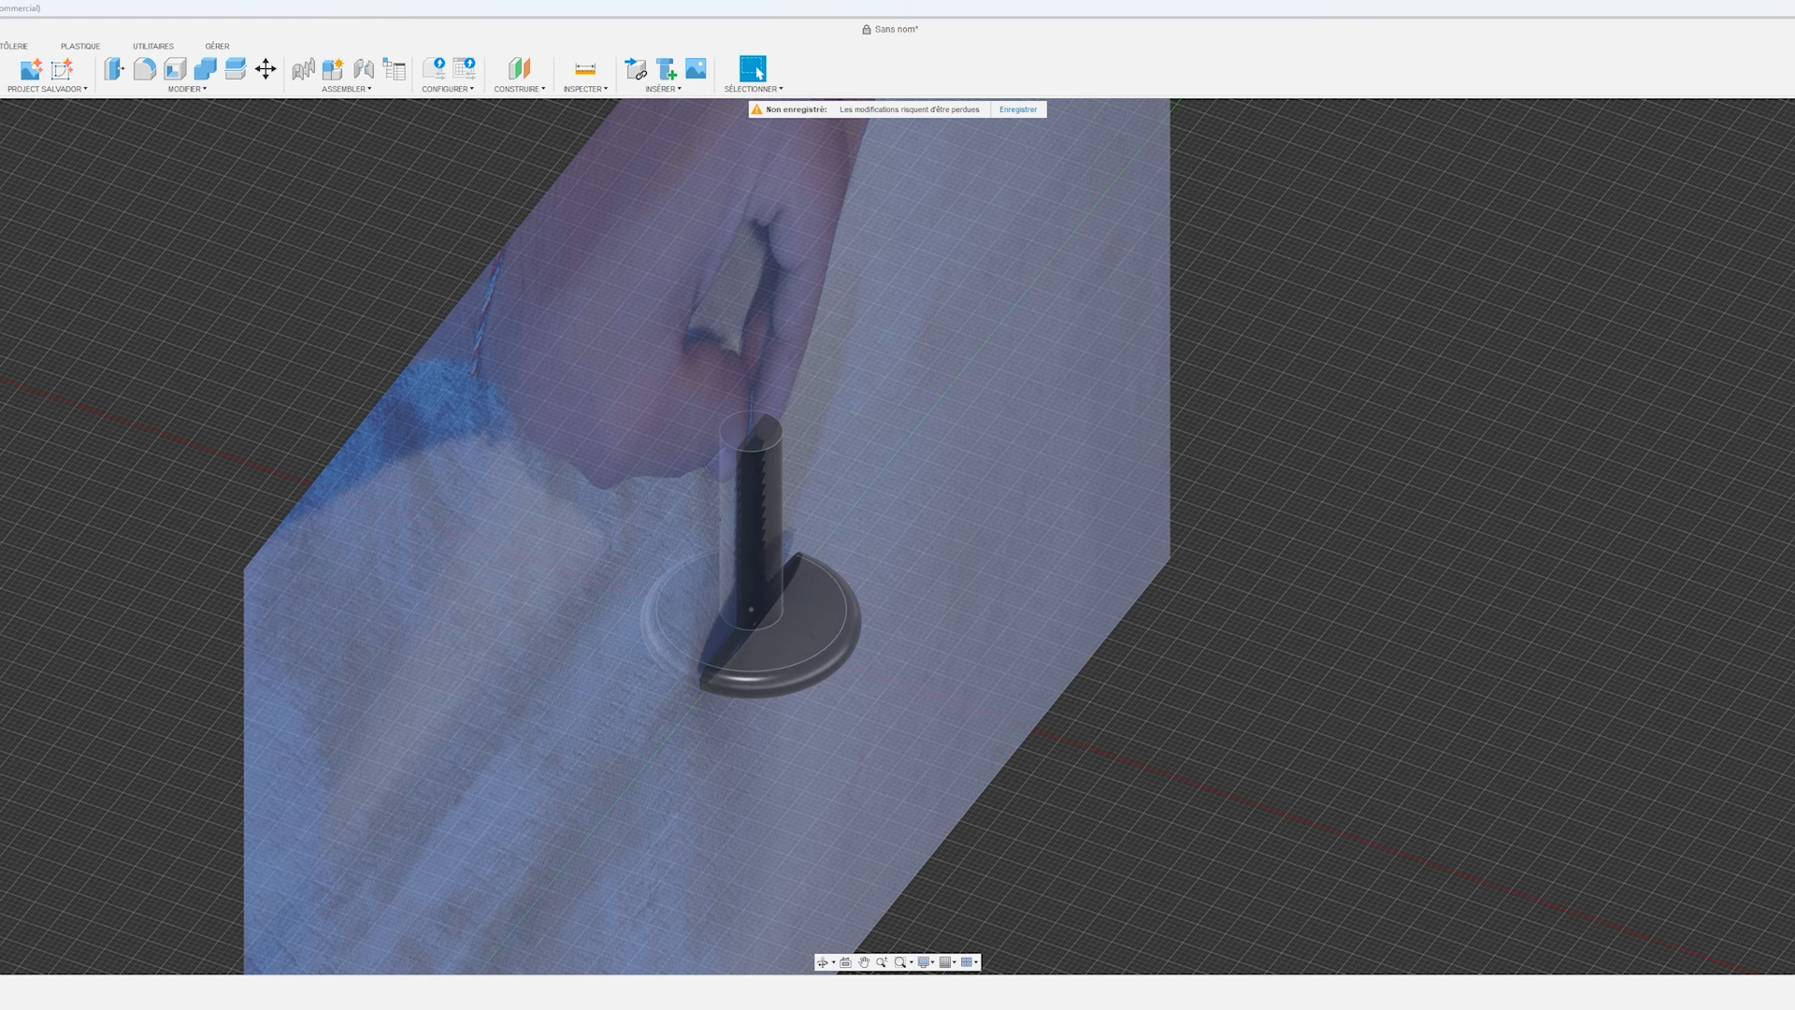
{"action": "key", "text": "Delete"}
{"action": "left_click", "coordinate": [759, 507]}
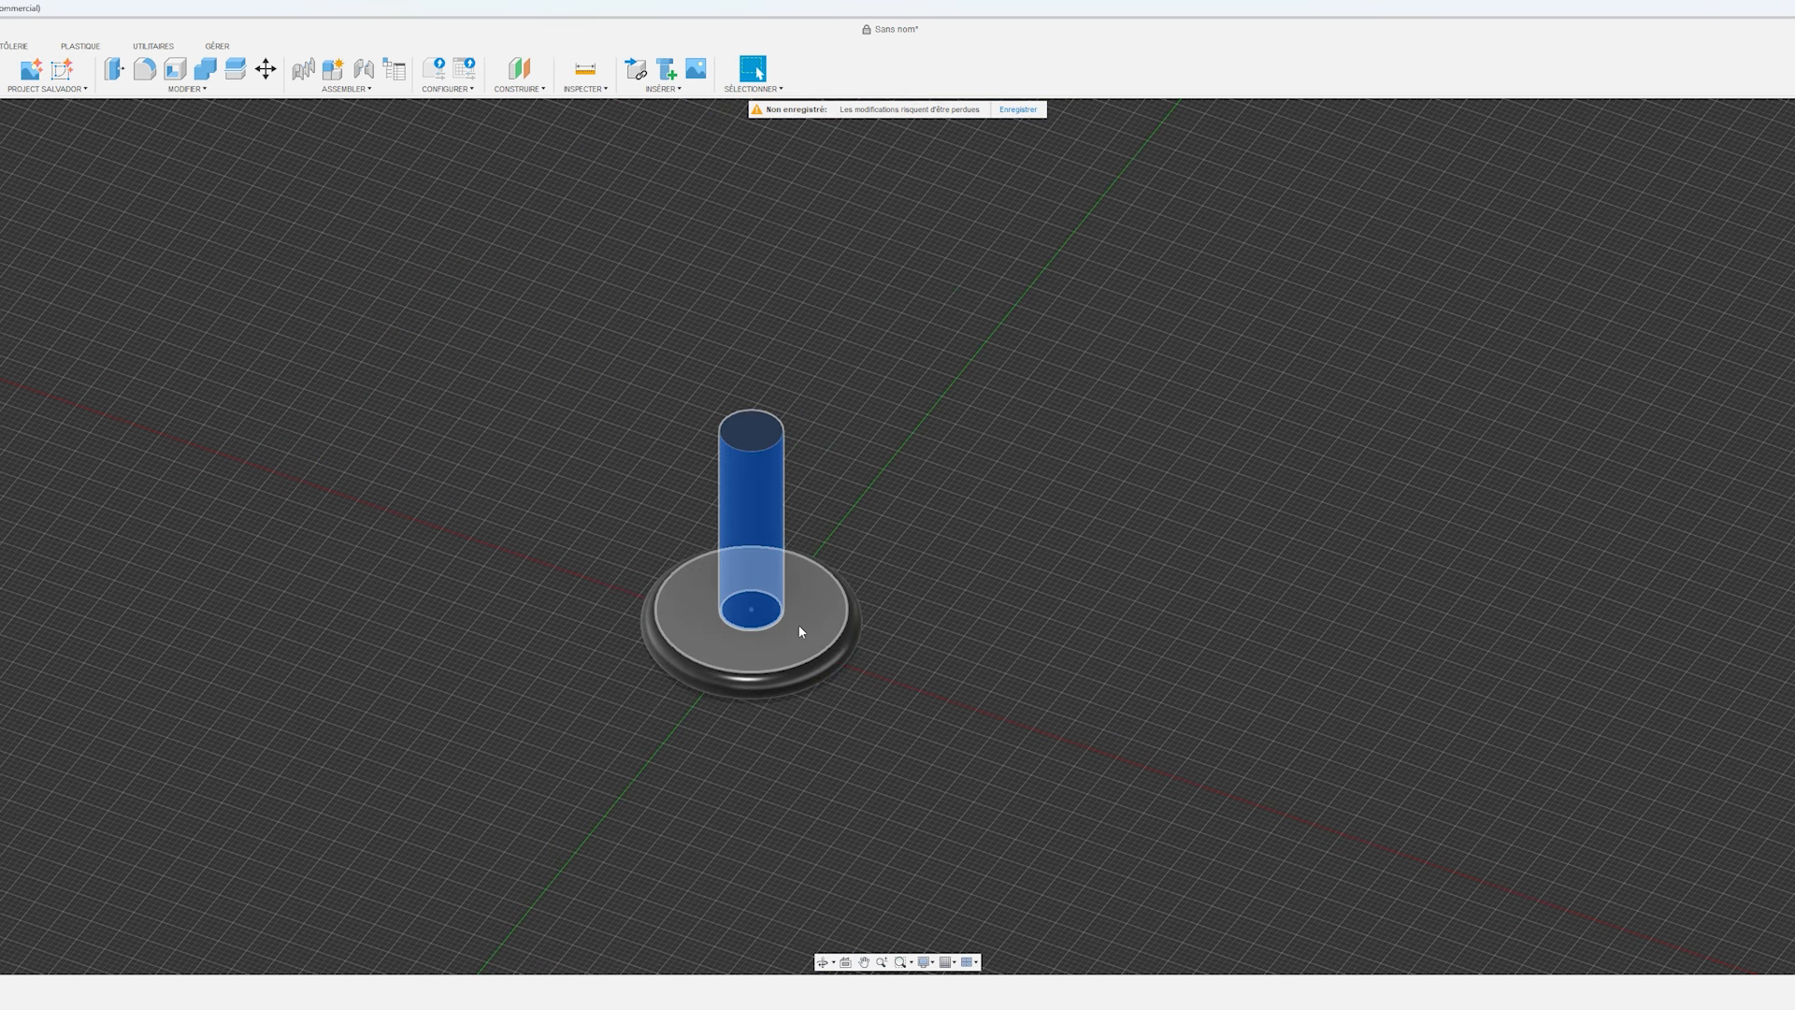
{"action": "left_click", "coordinate": [973, 614]}
Apply a modelled, full-length ISO metric trapezoidal thread to the shank, size 10.0 mm, designation TR10x2, class 7e, right-handed.
{"action": "left_click", "coordinate": [402, 74]}
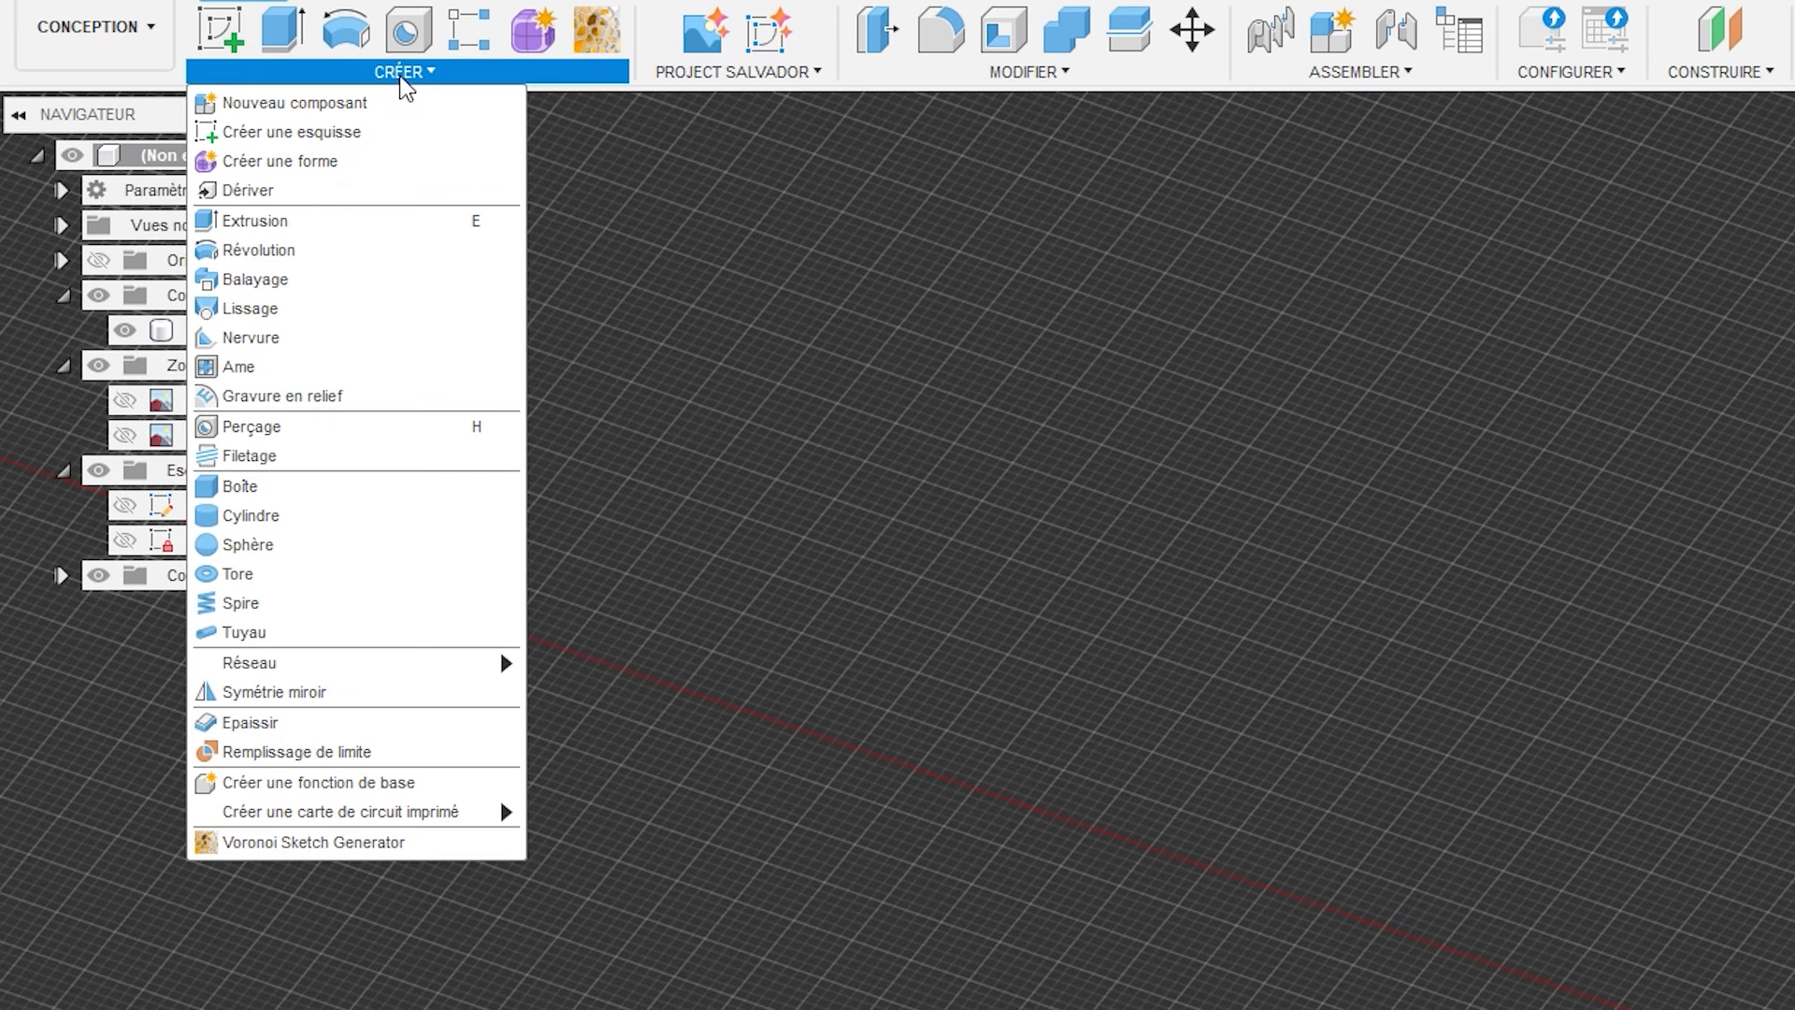
{"action": "left_click", "coordinate": [249, 455]}
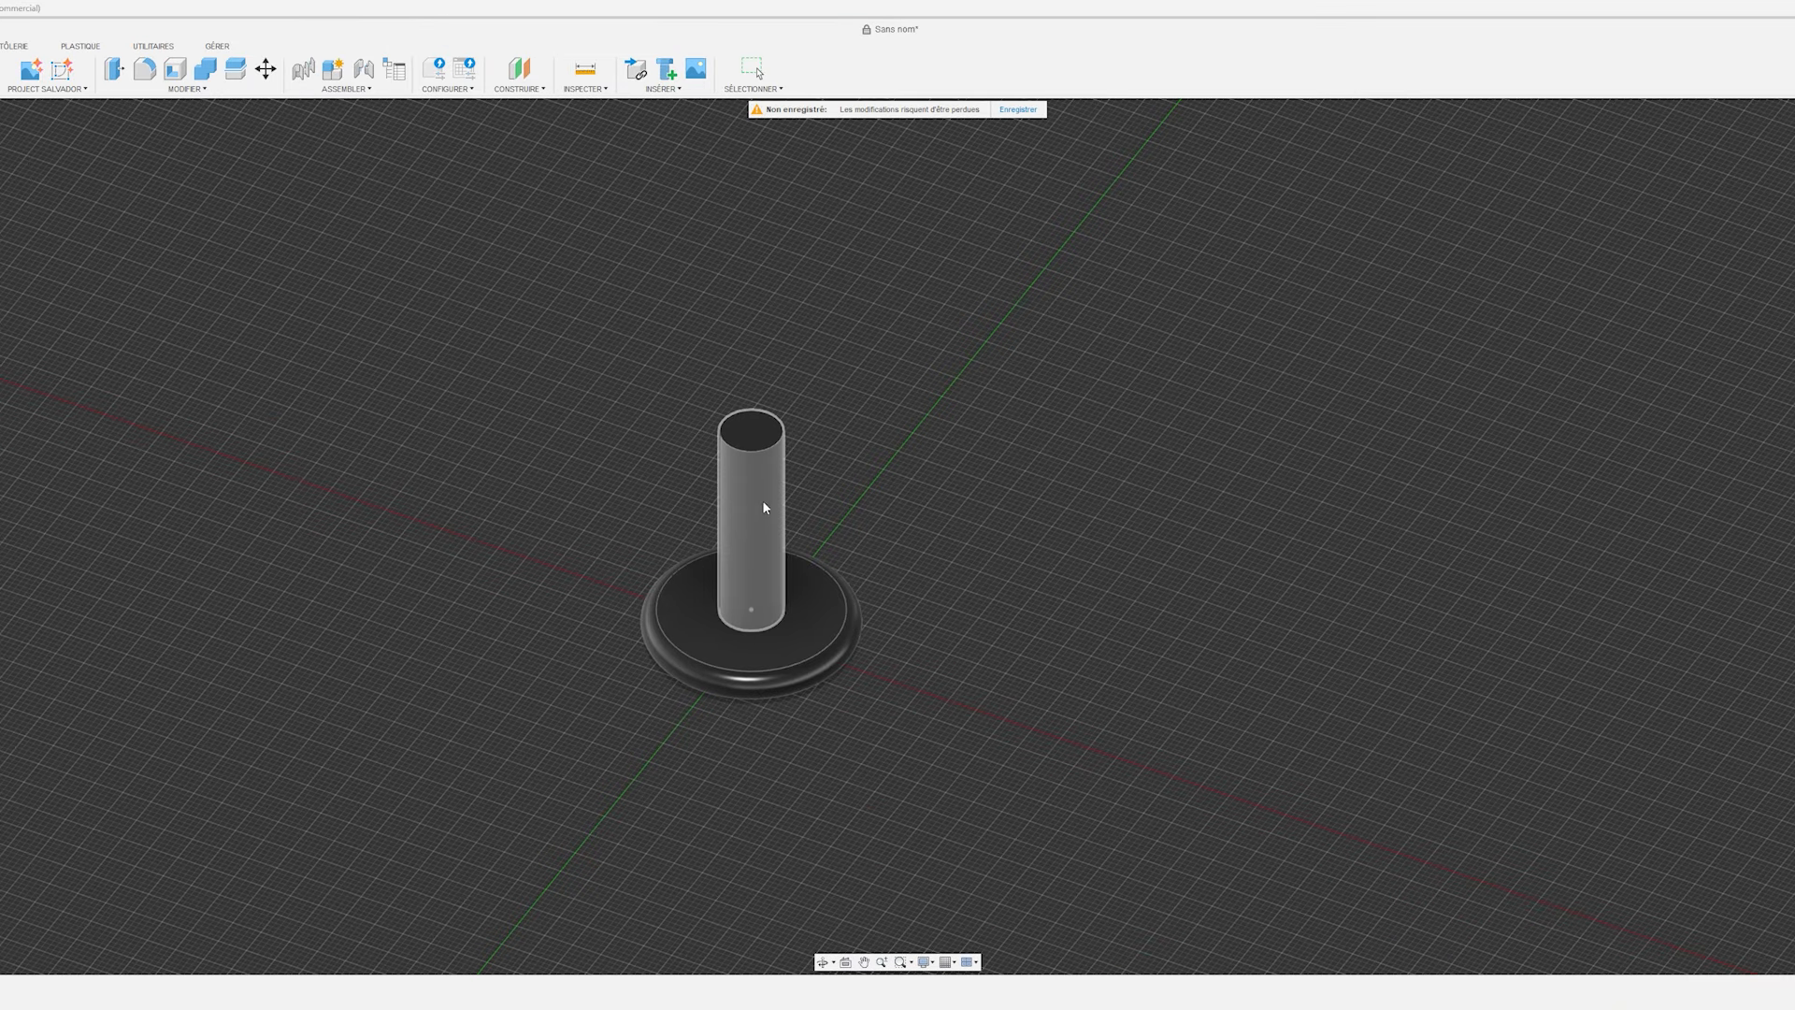
{"action": "left_click", "coordinate": [763, 502]}
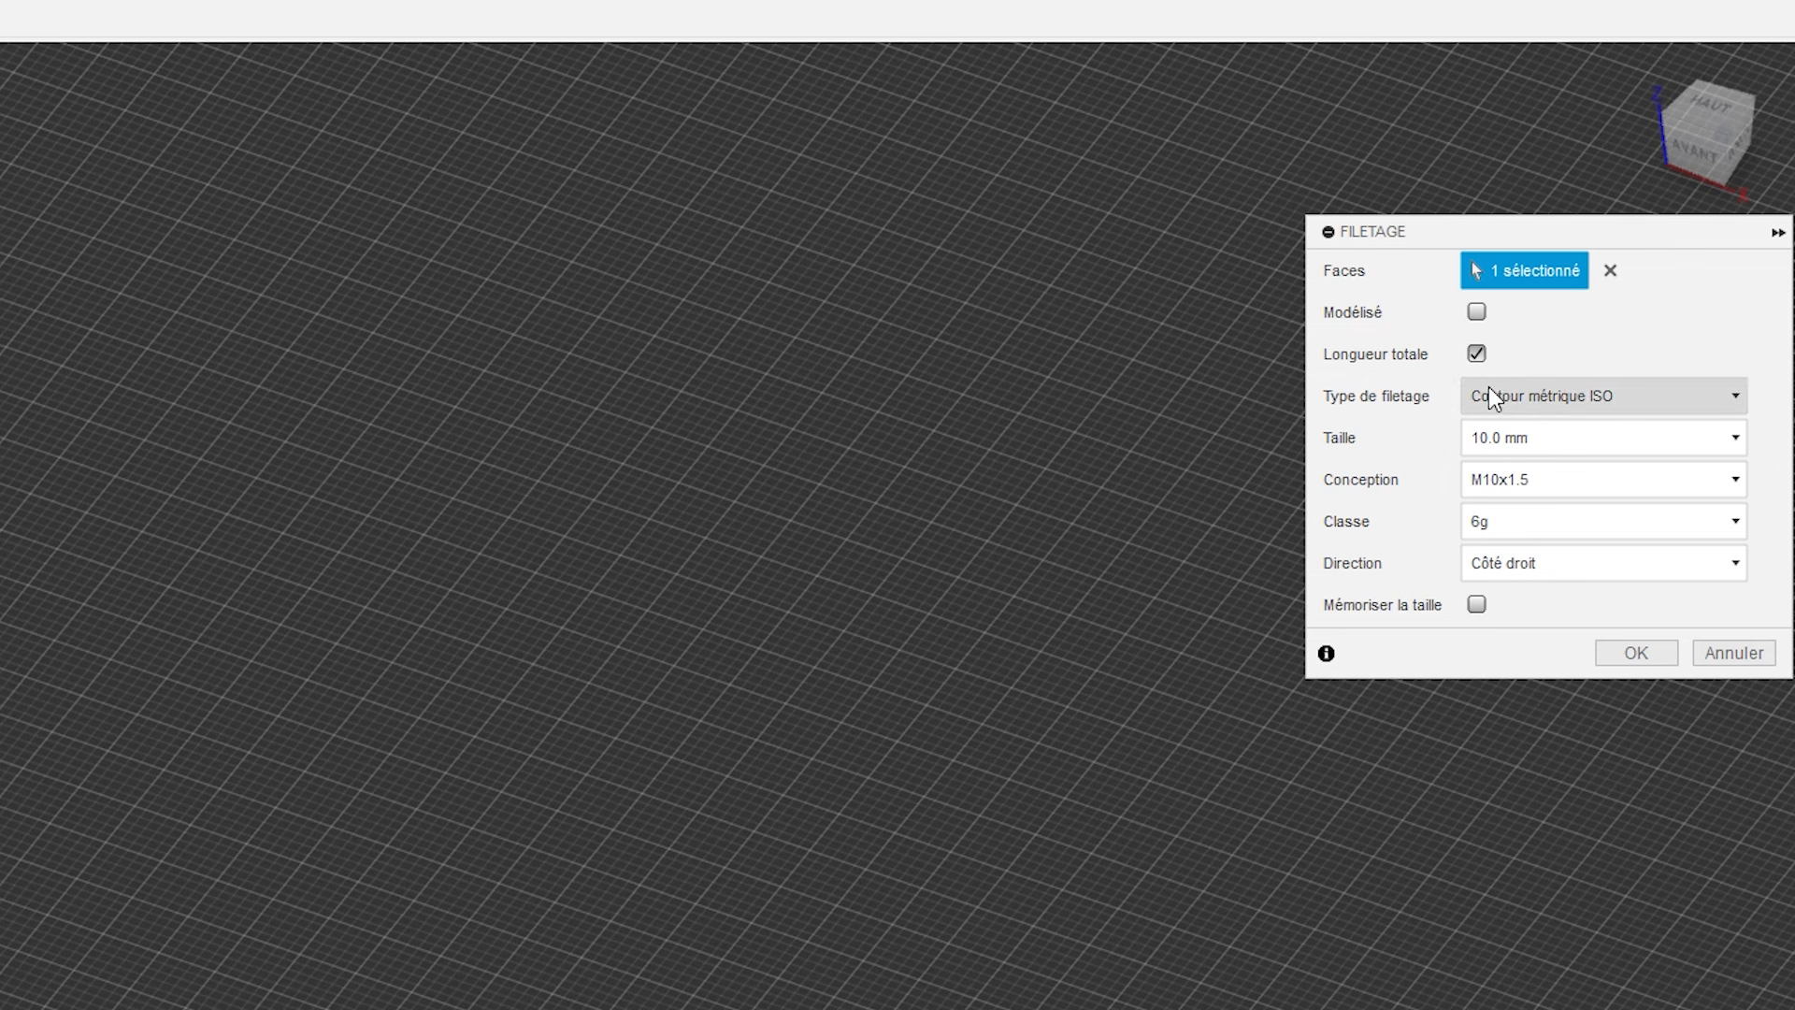
{"action": "left_click", "coordinate": [1521, 400]}
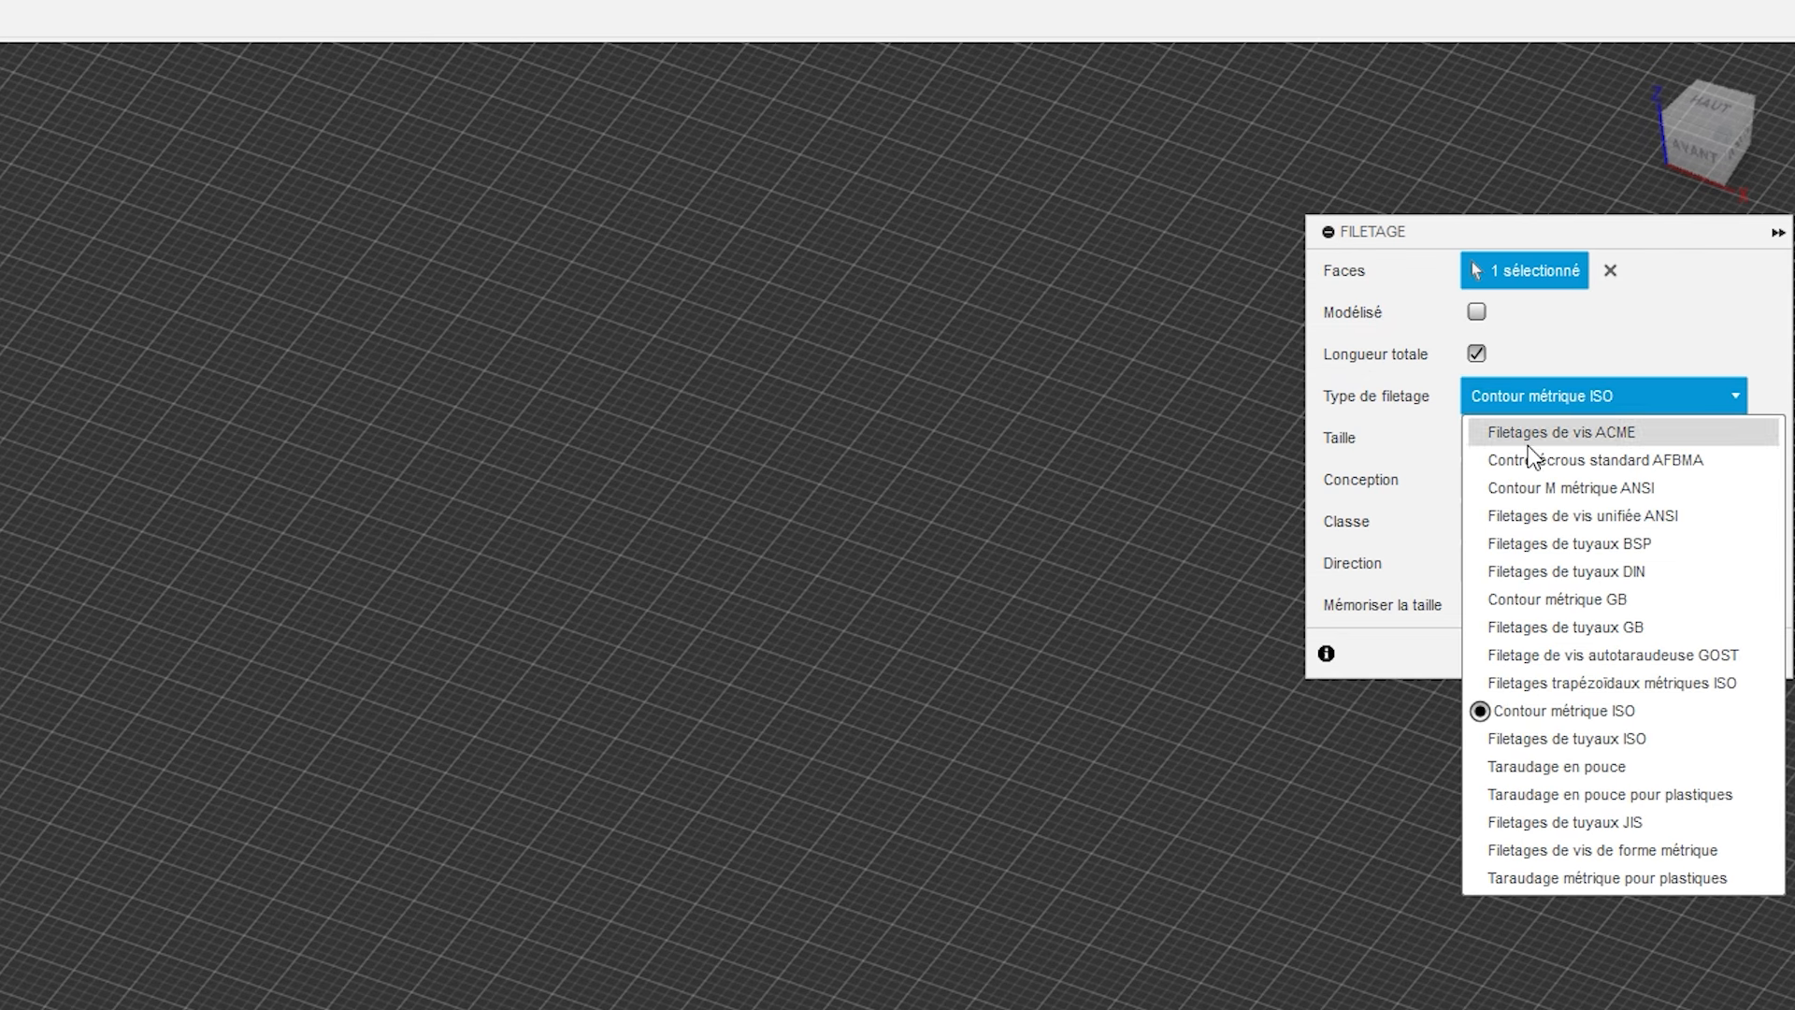
{"action": "left_click", "coordinate": [1587, 684]}
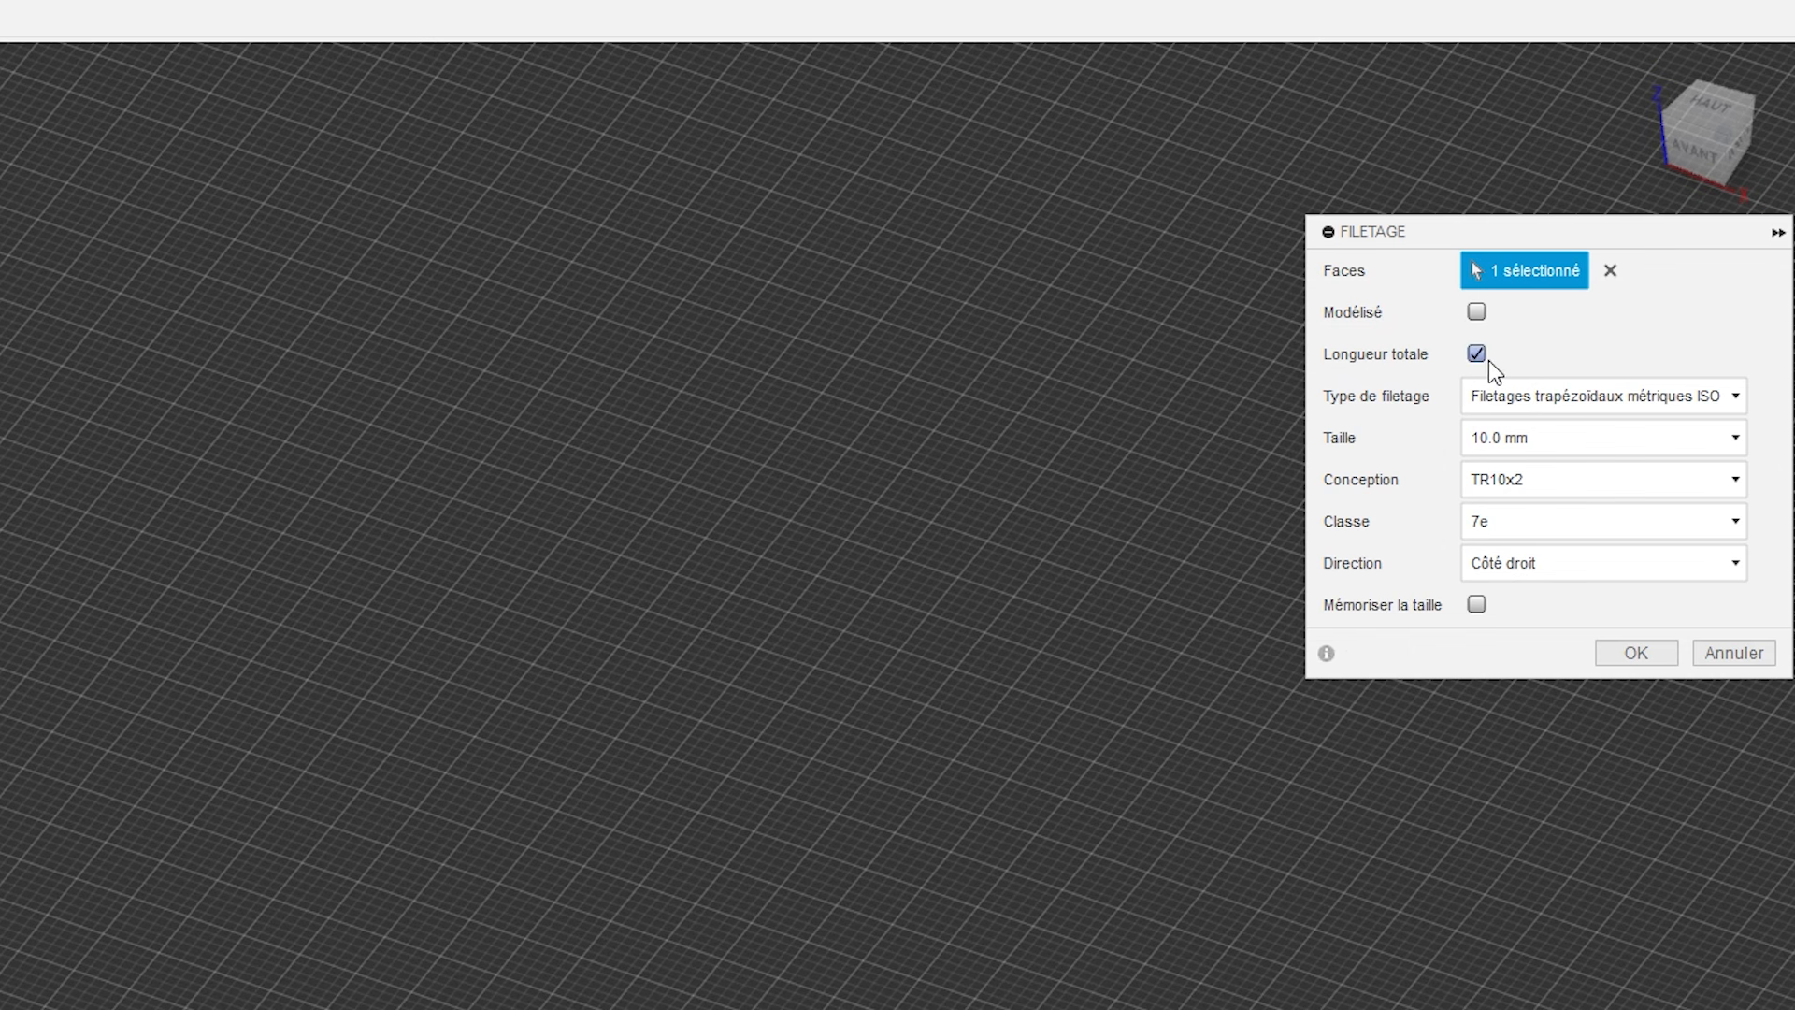
{"action": "left_click", "coordinate": [1483, 320]}
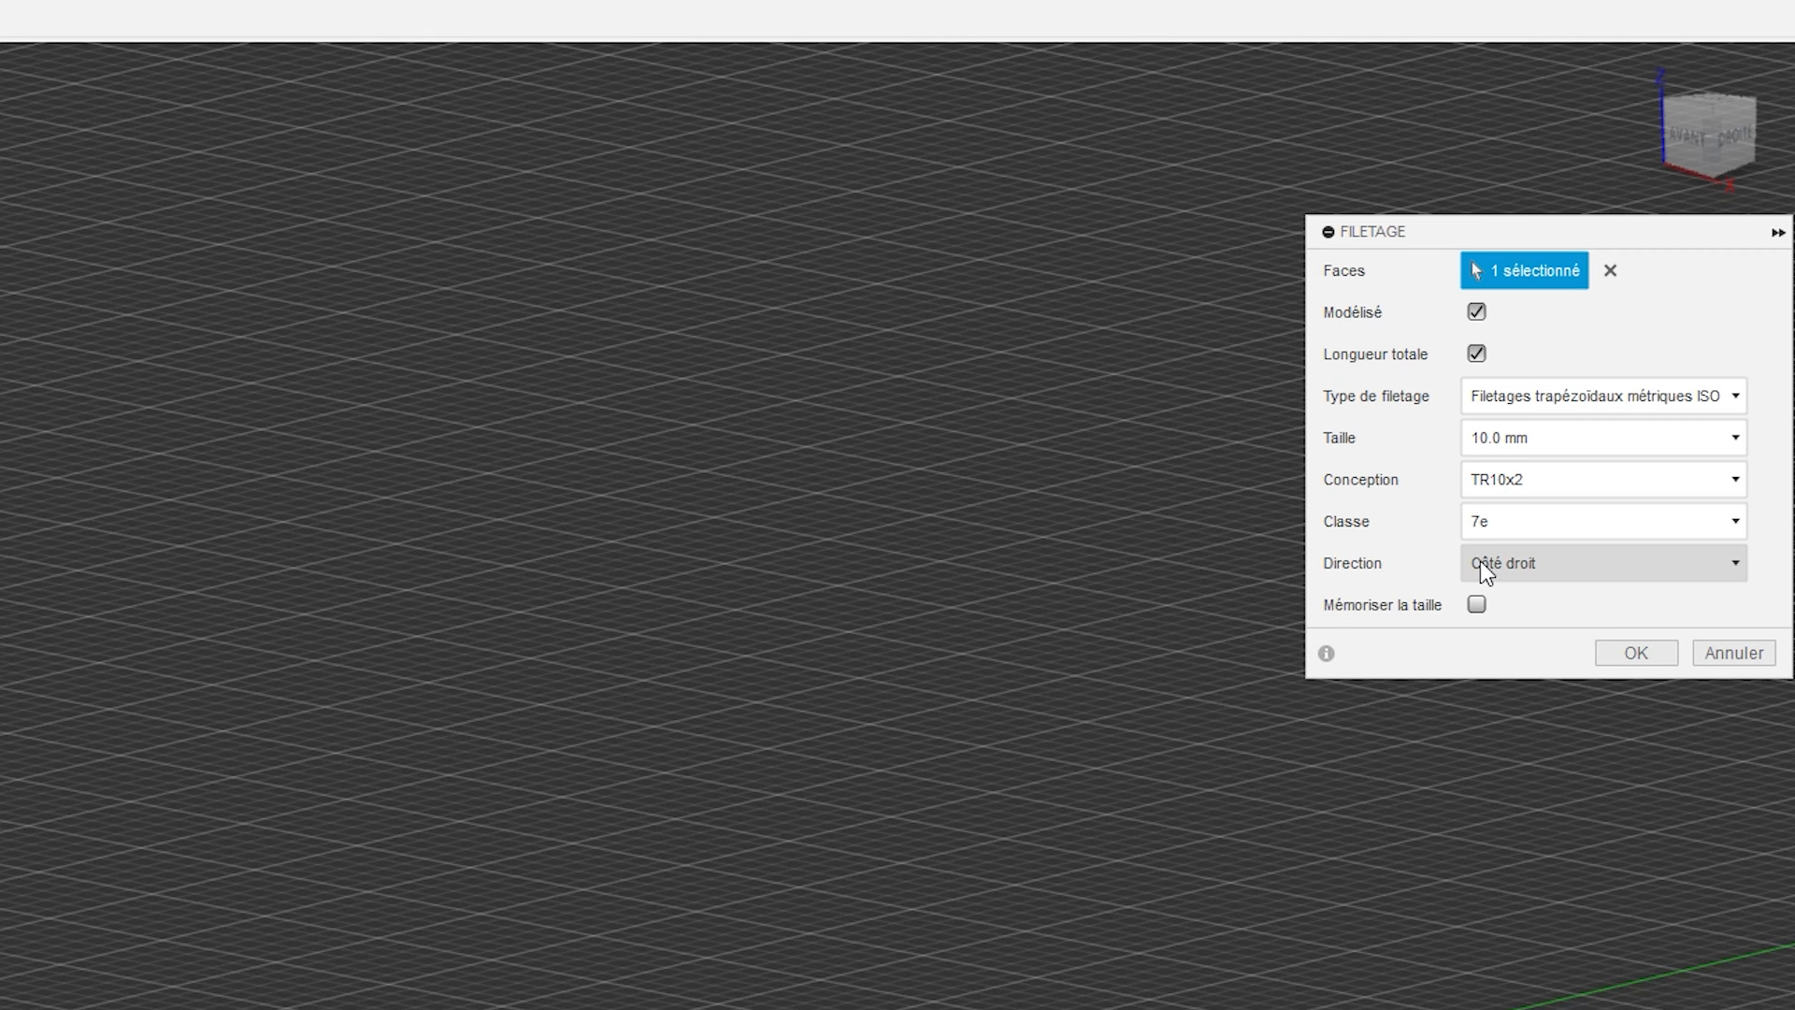
{"action": "left_click", "coordinate": [1612, 647]}
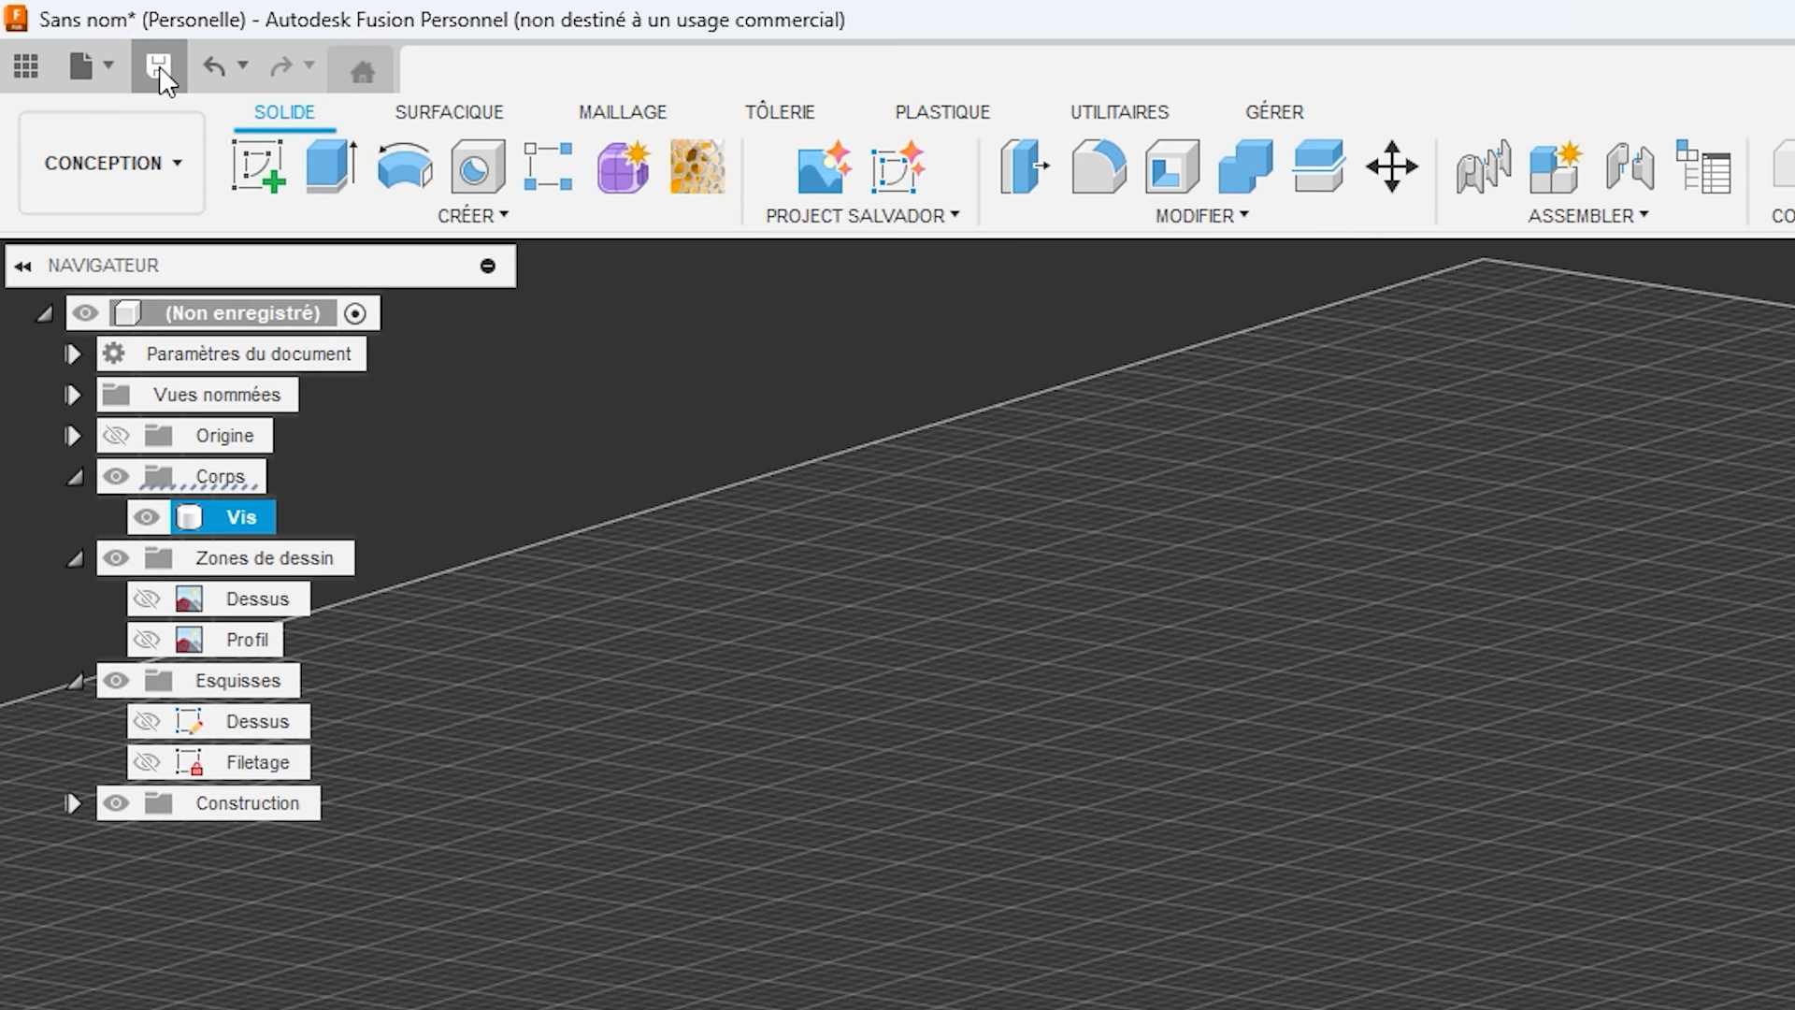
Save the design under the name Vis in the Formation project.
{"action": "left_click", "coordinate": [159, 67]}
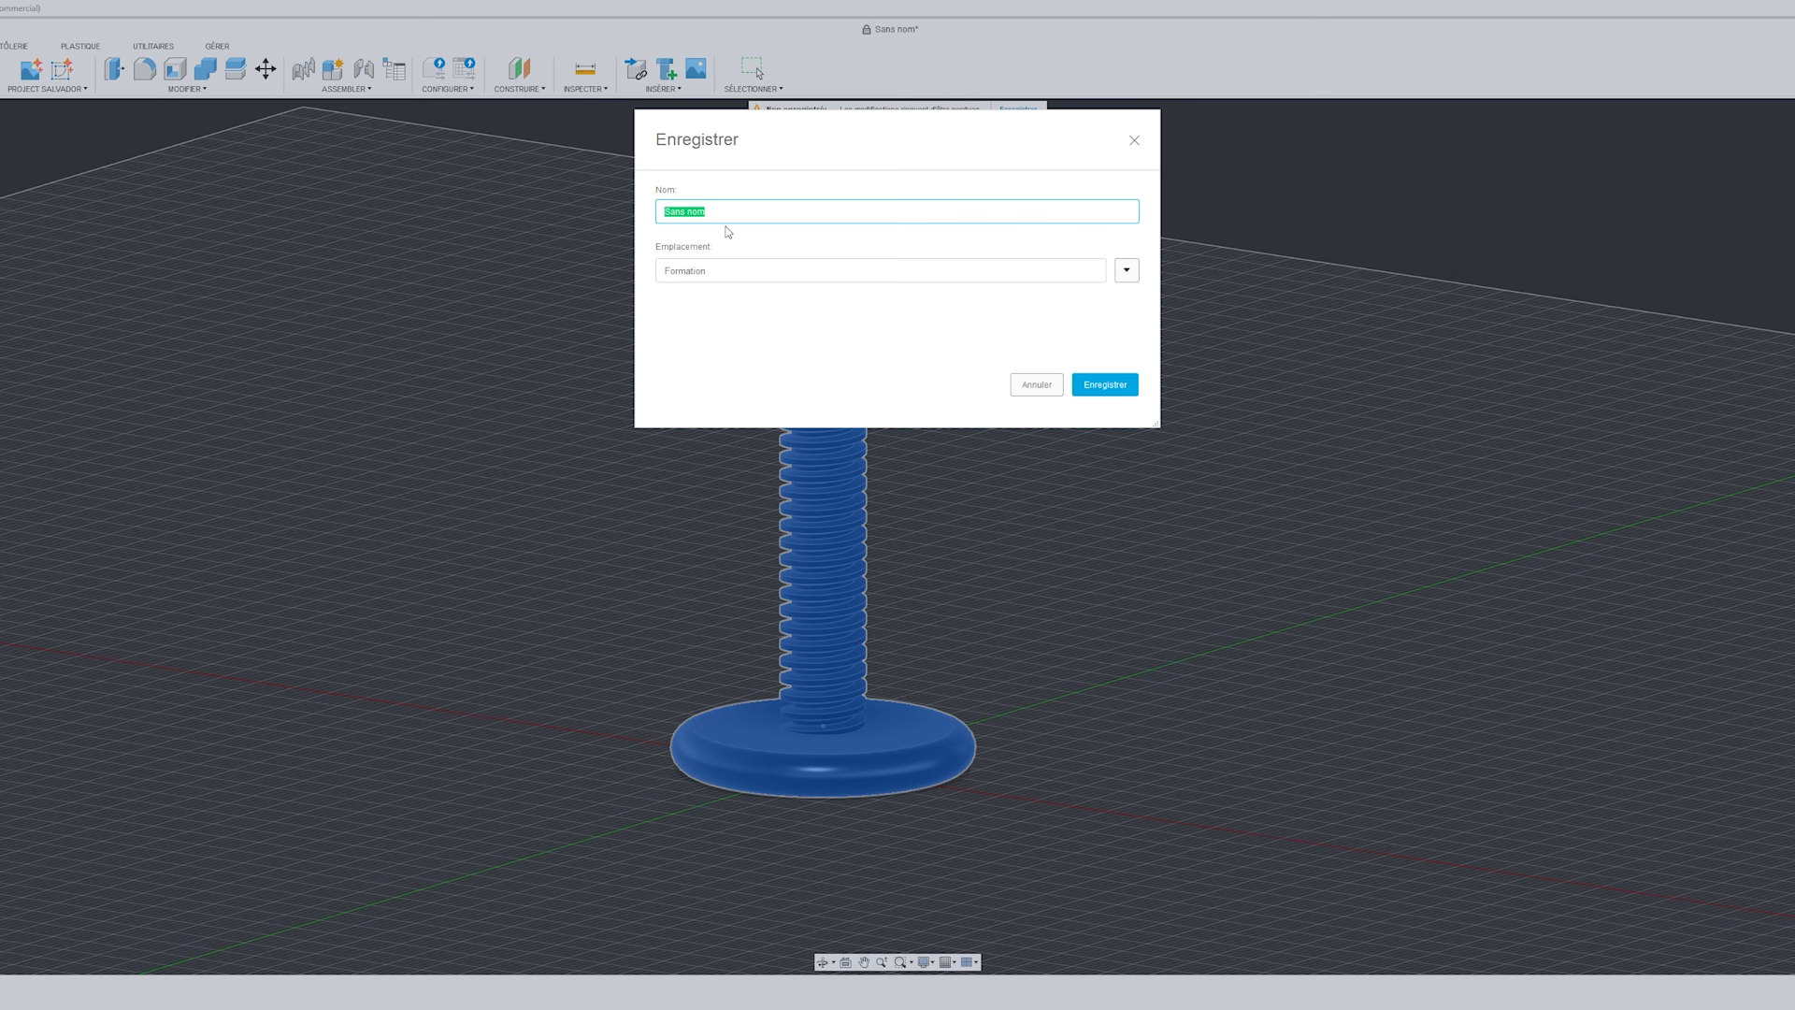
{"action": "type", "text": "Vis"}
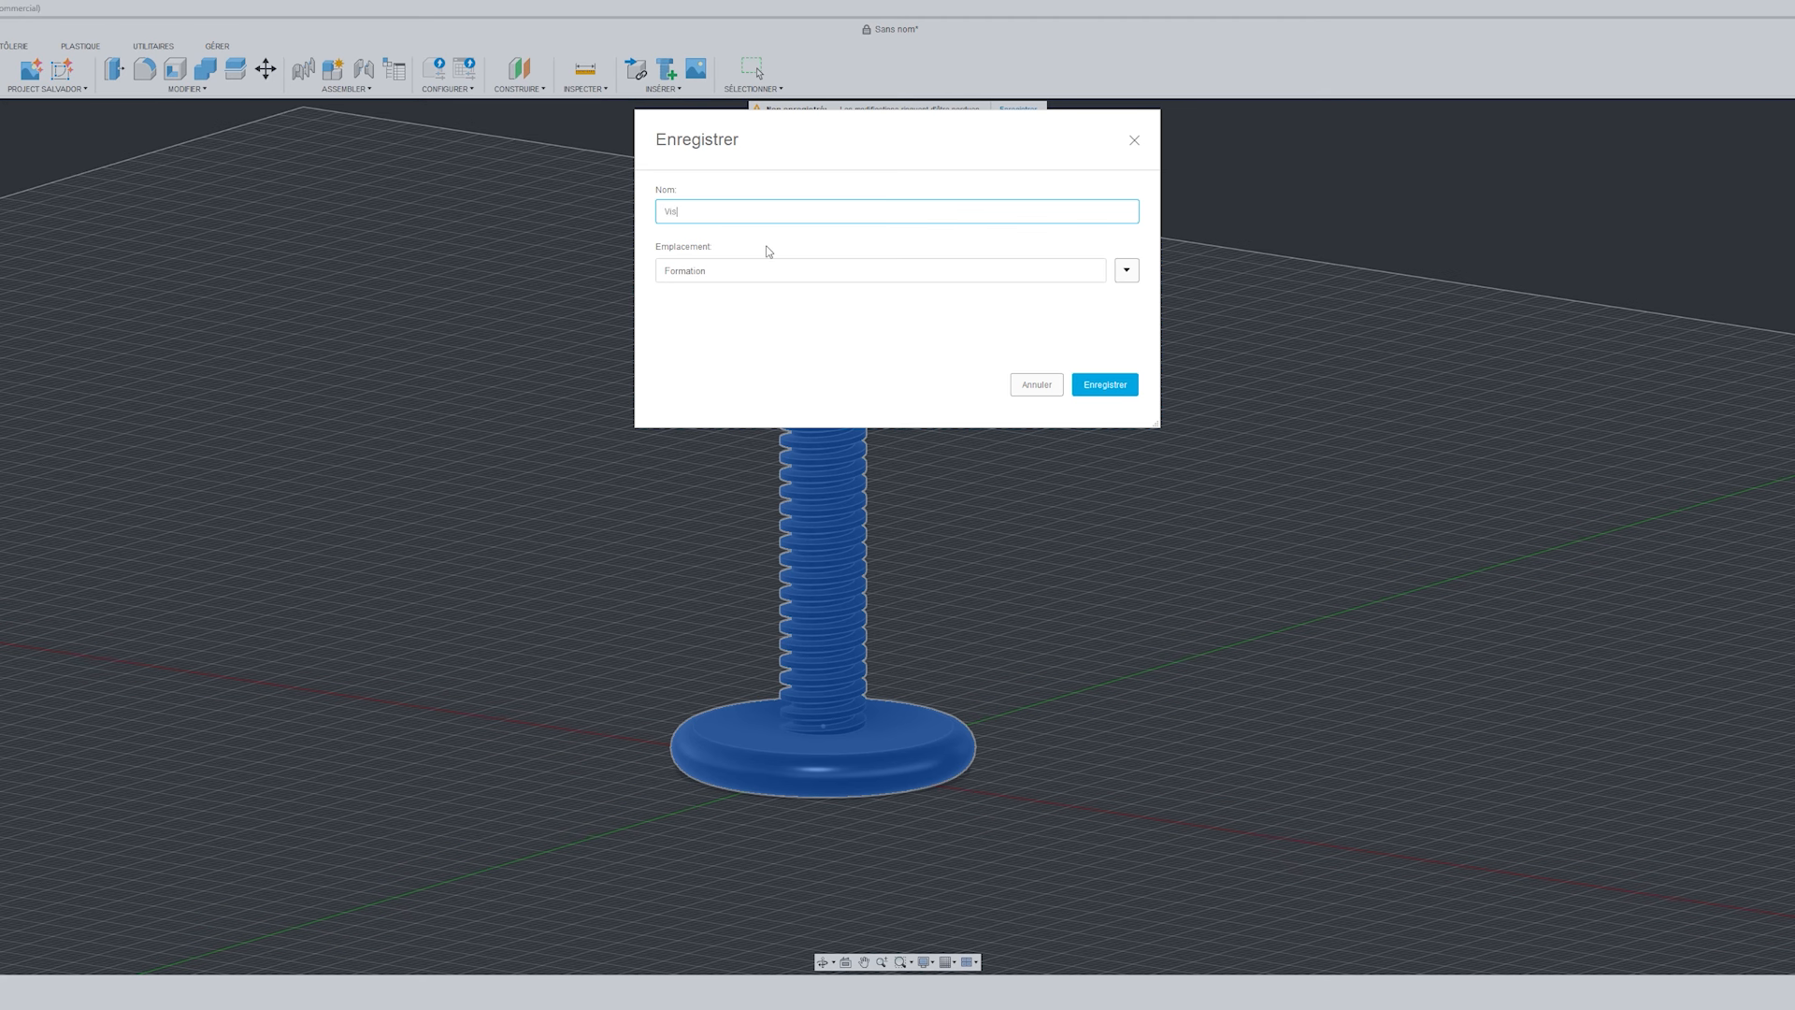
{"action": "key", "text": "Return"}
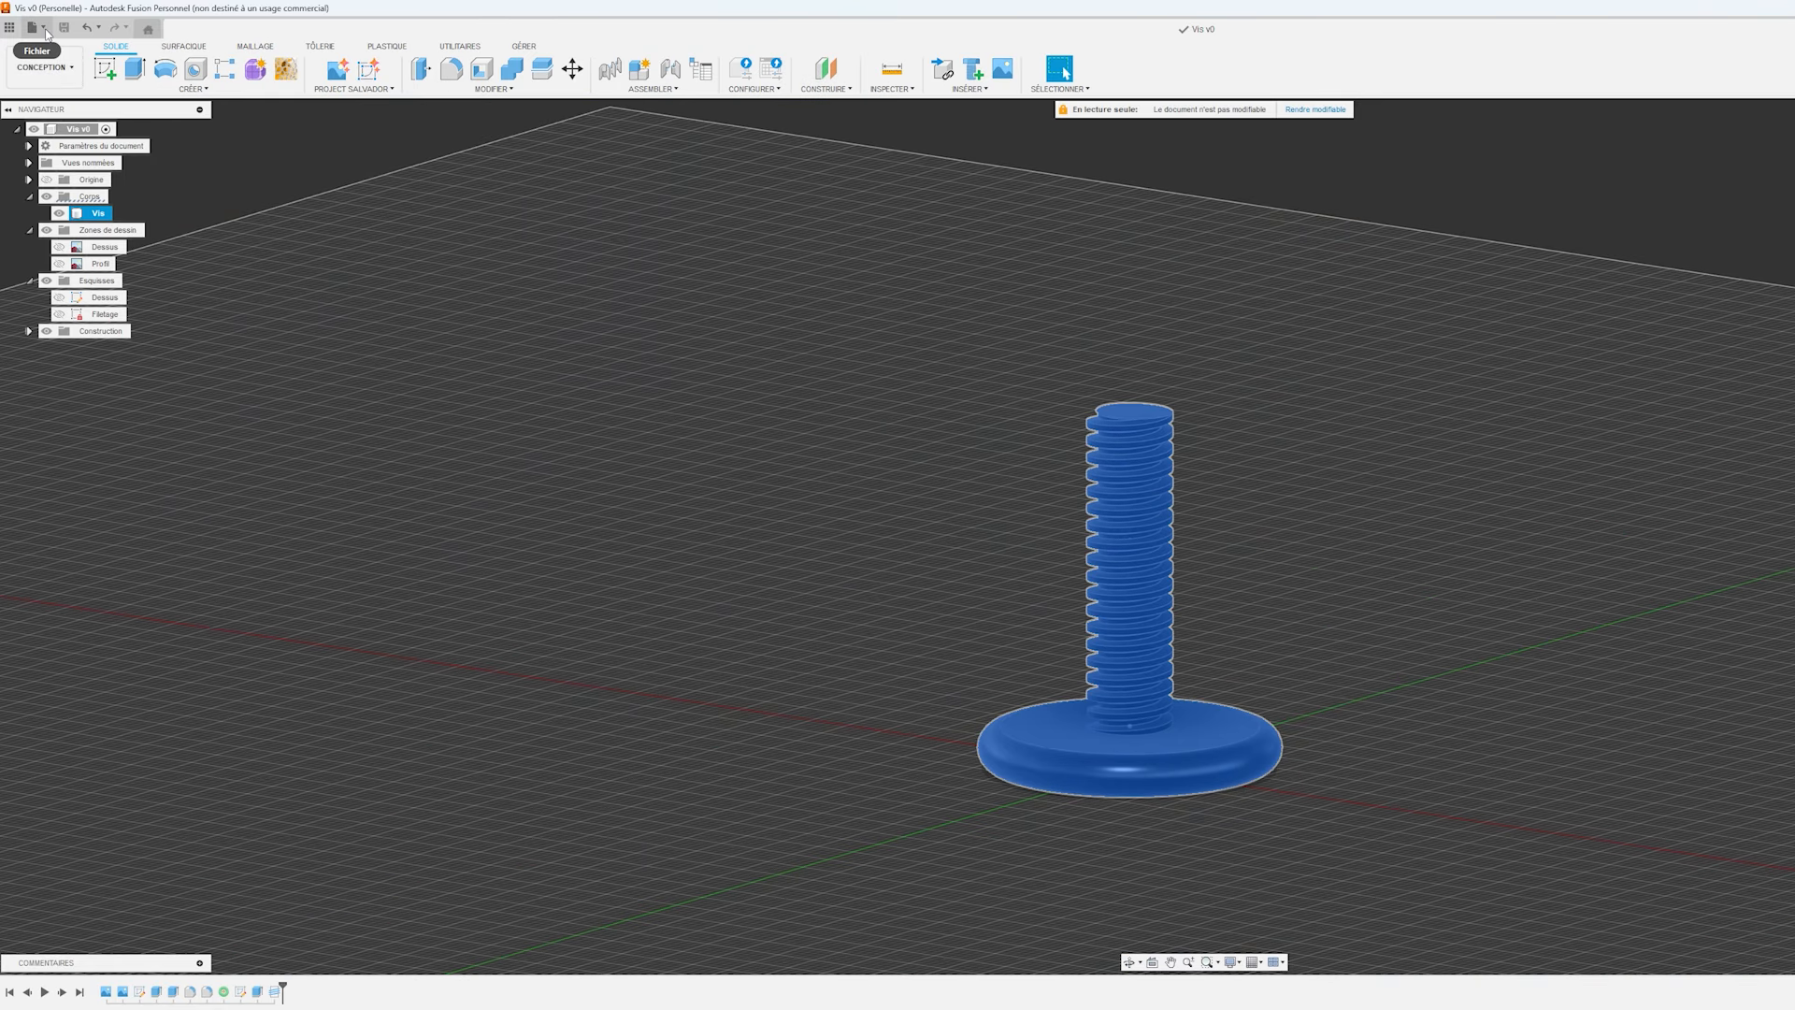
Export the screw to the desktop as an STL file named Vis, without the version suffix.
{"action": "left_click", "coordinate": [45, 30]}
{"action": "left_click", "coordinate": [66, 204]}
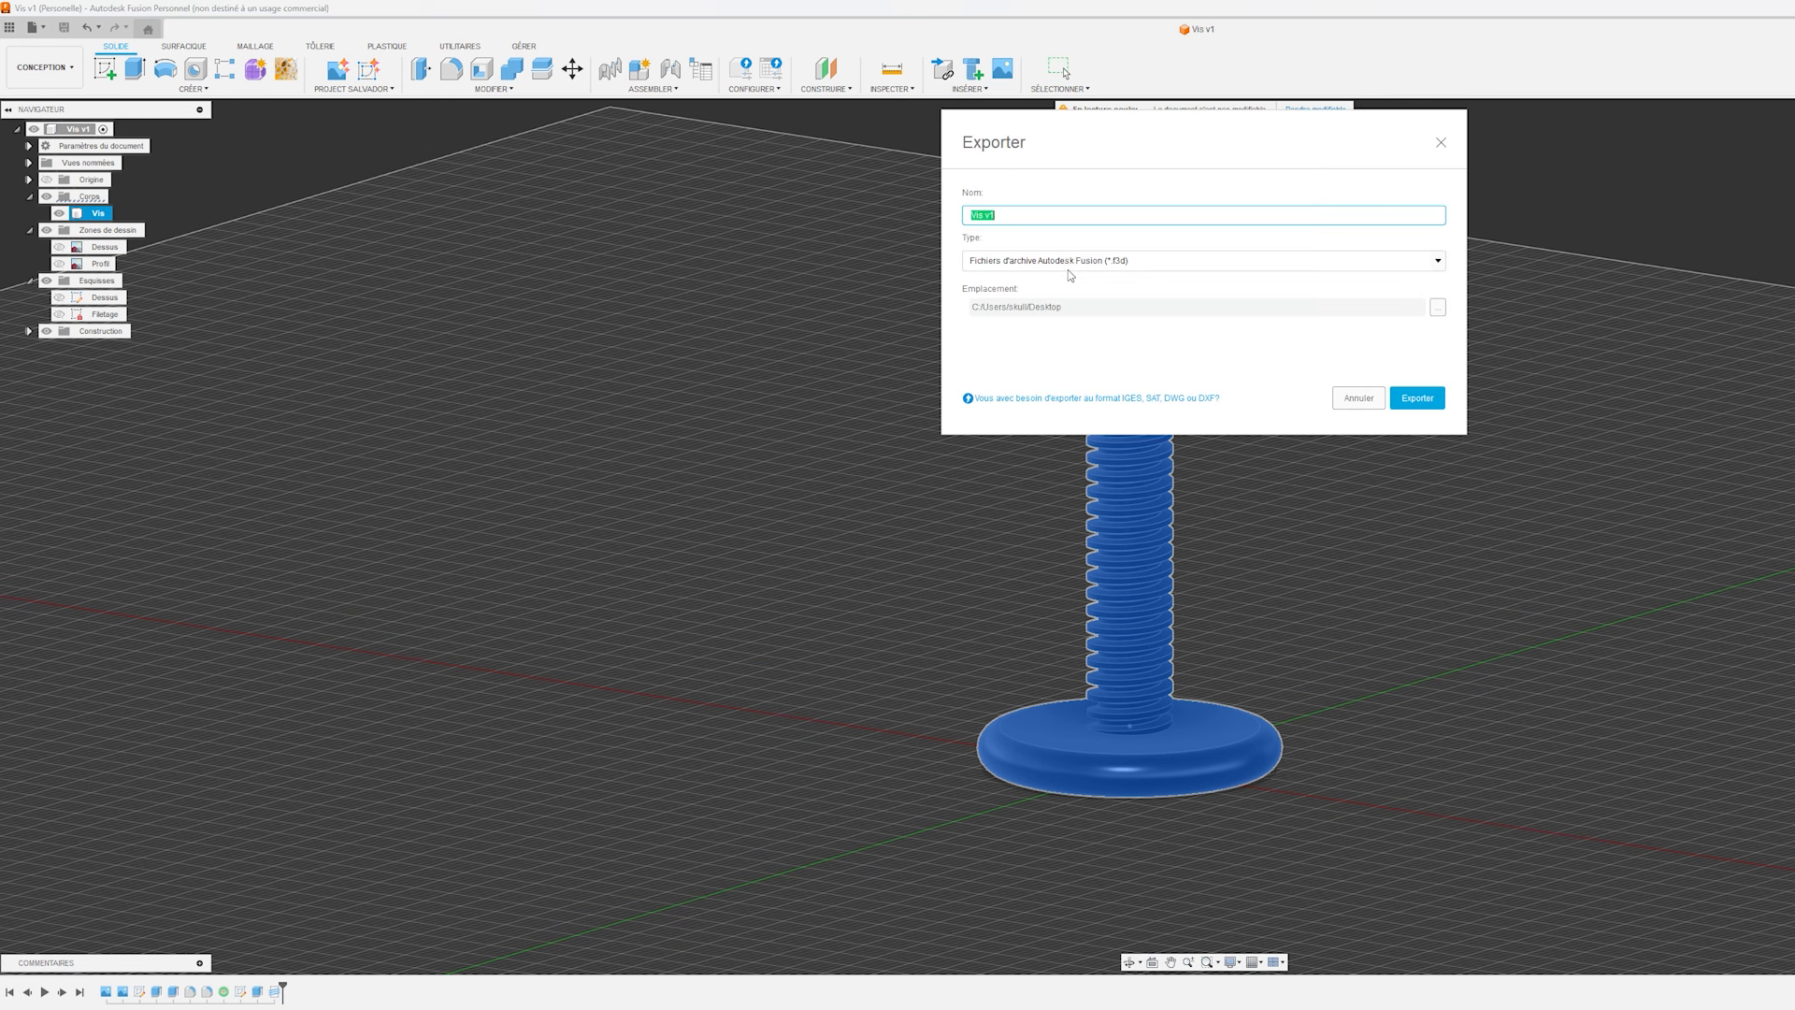
{"action": "left_click", "coordinate": [1070, 265]}
{"action": "scroll", "coordinate": [1035, 365], "scroll_direction": "down", "scroll_amount": 2}
{"action": "left_click", "coordinate": [1035, 370]}
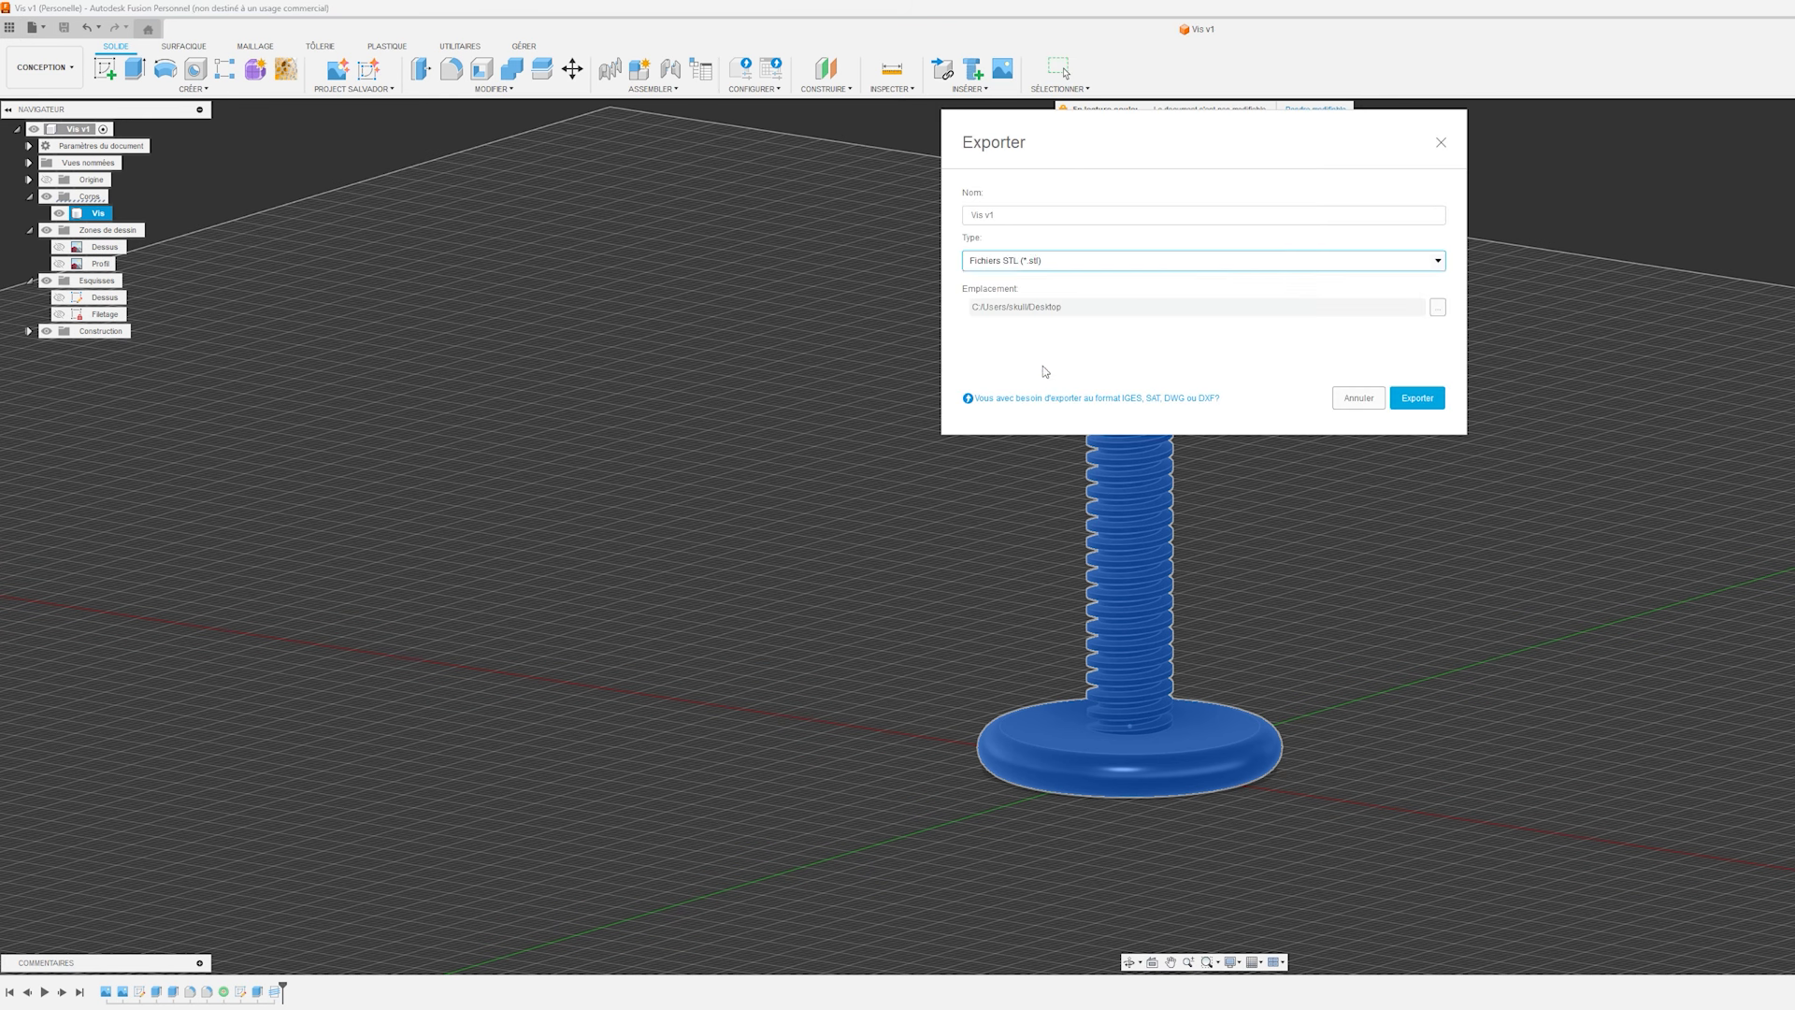
{"action": "double_click", "coordinate": [988, 214]}
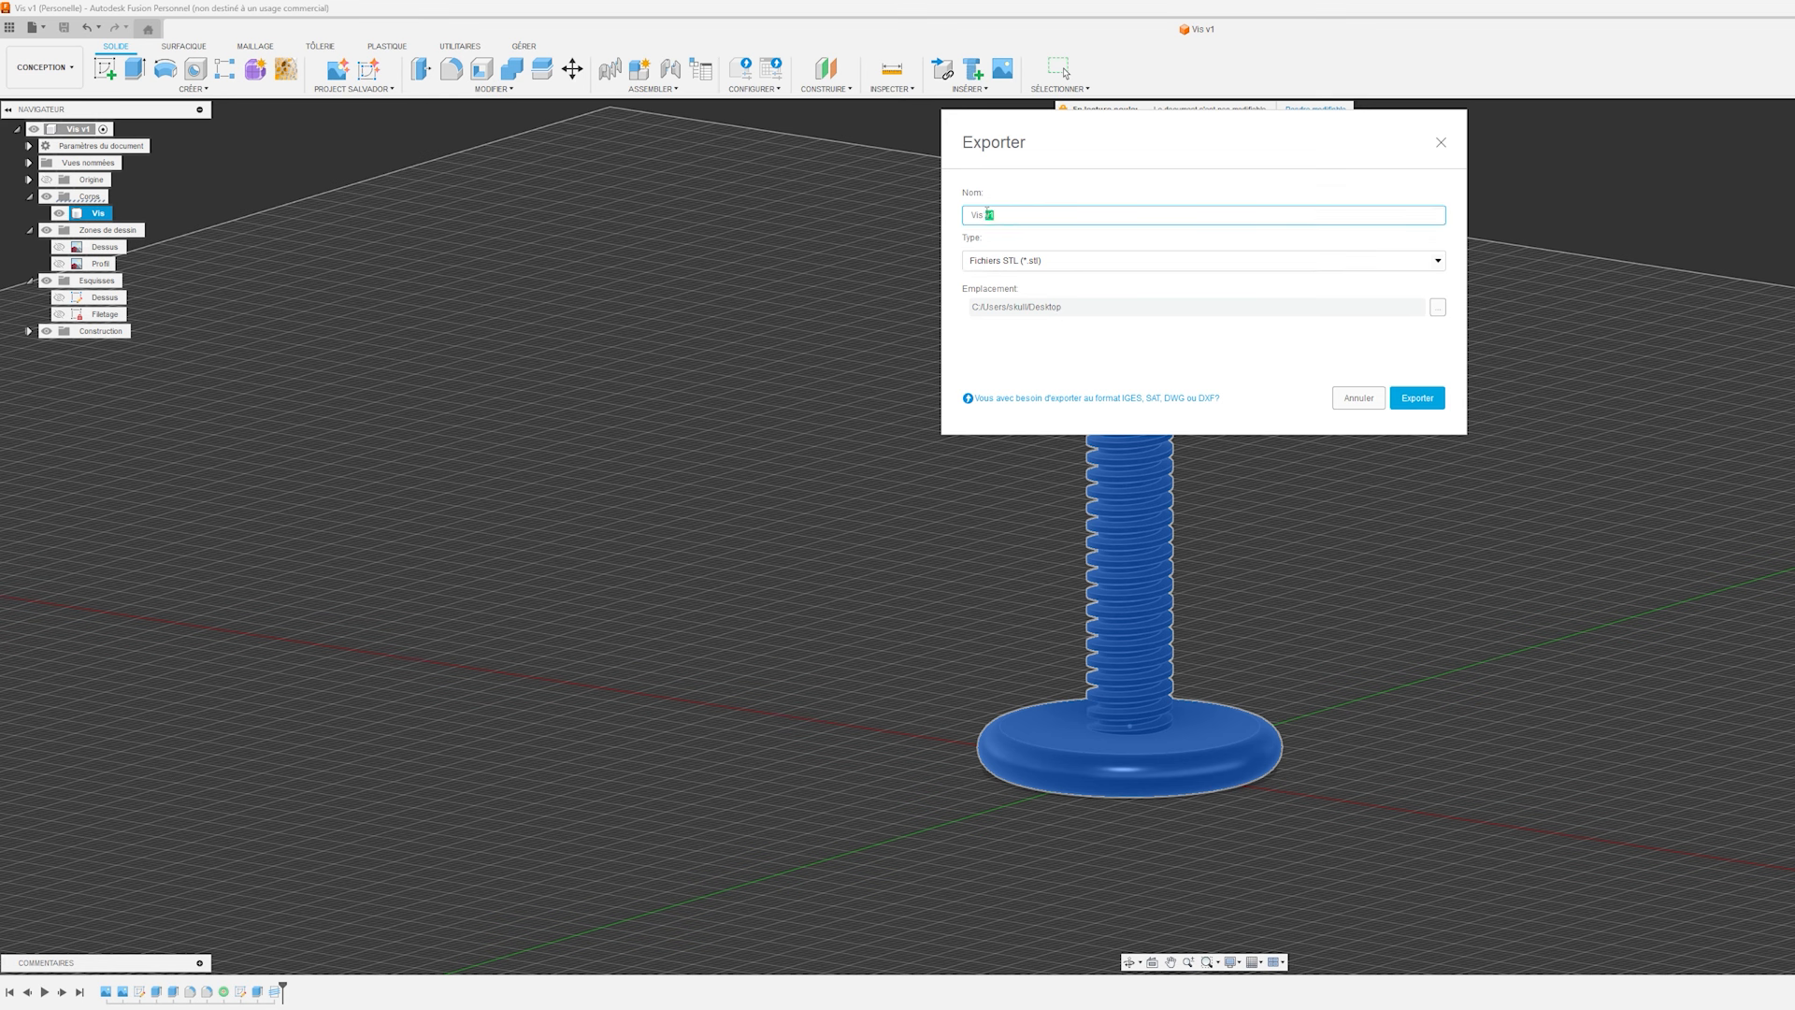
{"action": "key", "text": "BackSpace"}
{"action": "left_click", "coordinate": [1419, 399]}
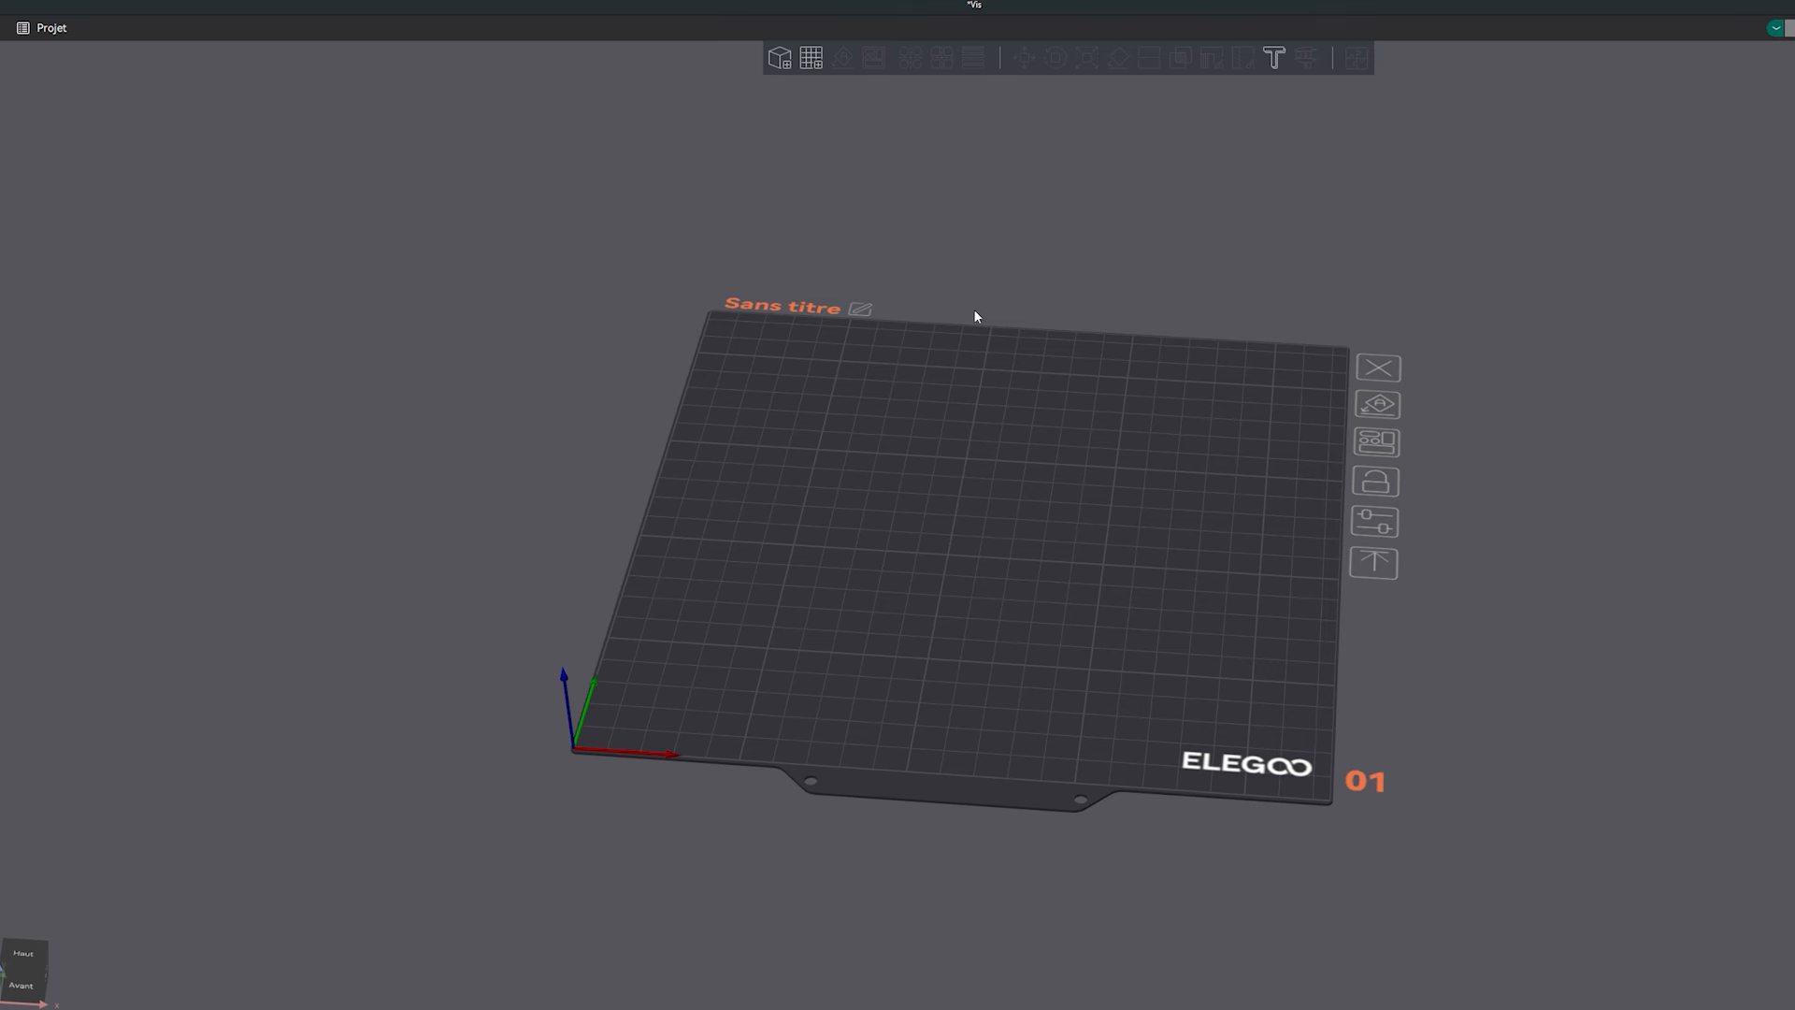
Switch to the slicer and import the Vis file from the desktop onto the build plate.
{"action": "scroll", "coordinate": [1183, 643], "scroll_direction": "down", "scroll_amount": 3}
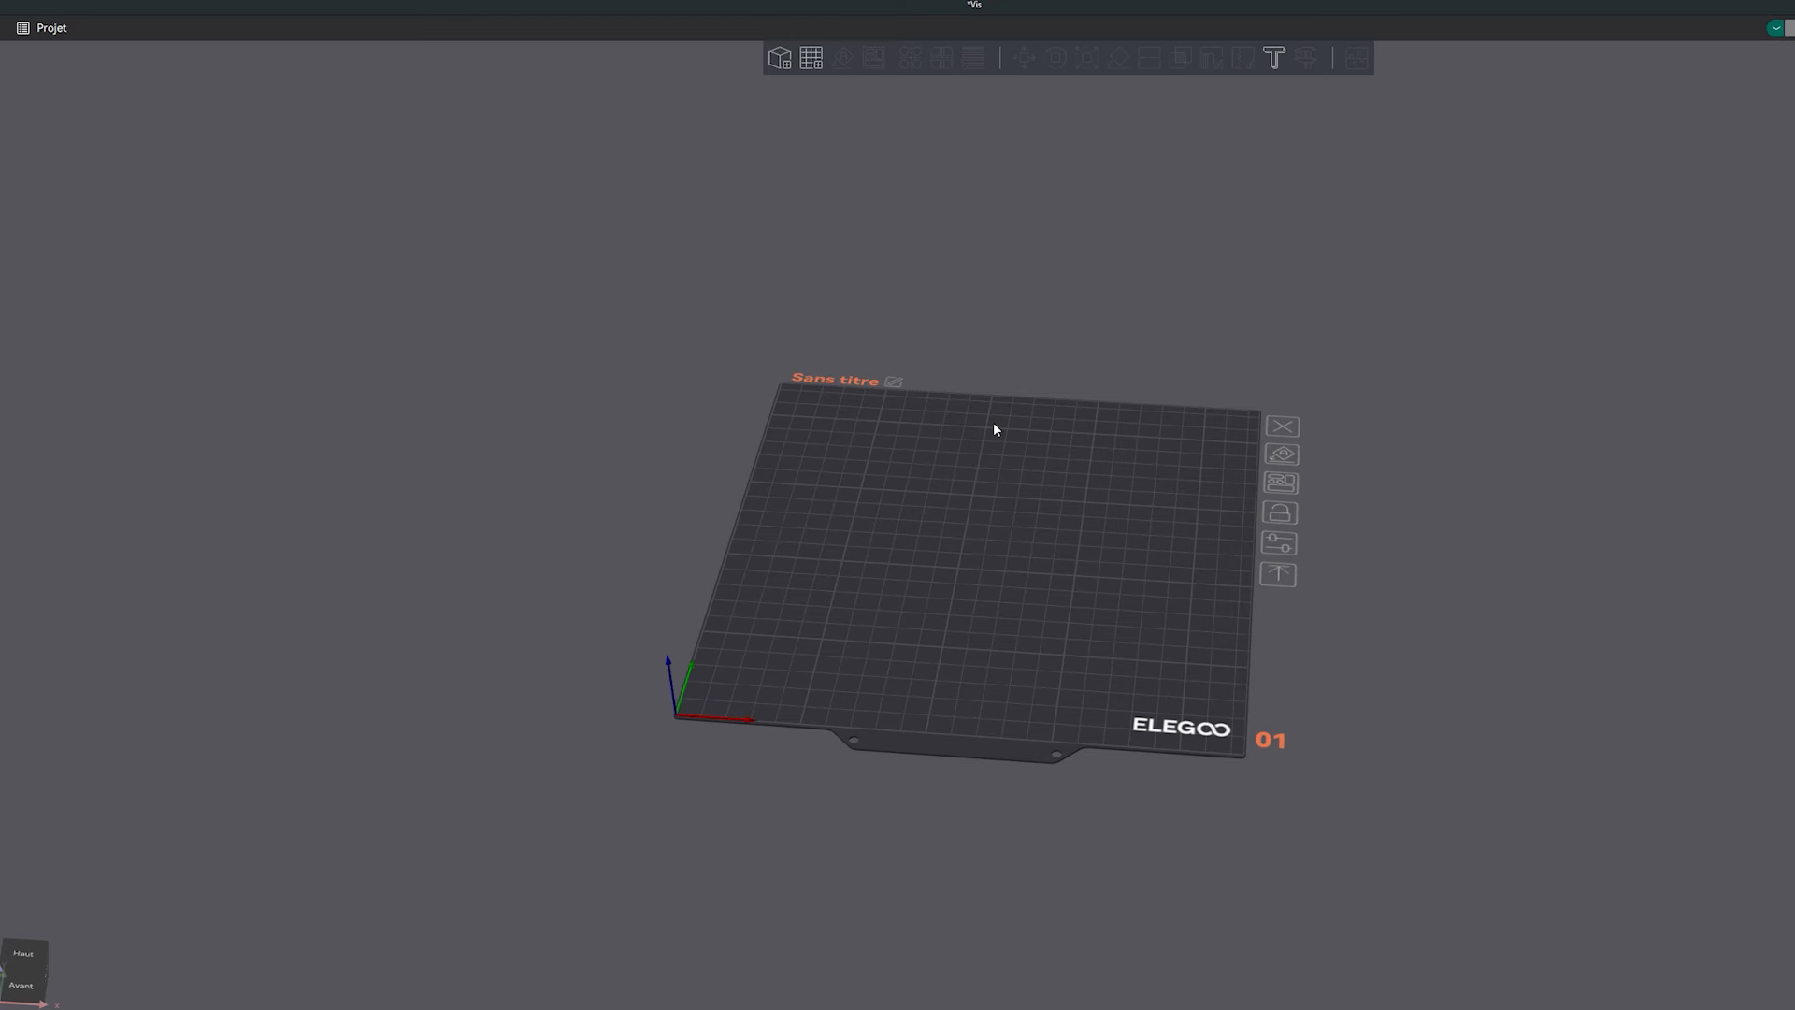
{"action": "middle_click_drag", "start_coordinate": [981, 620], "coordinate": [940, 628]}
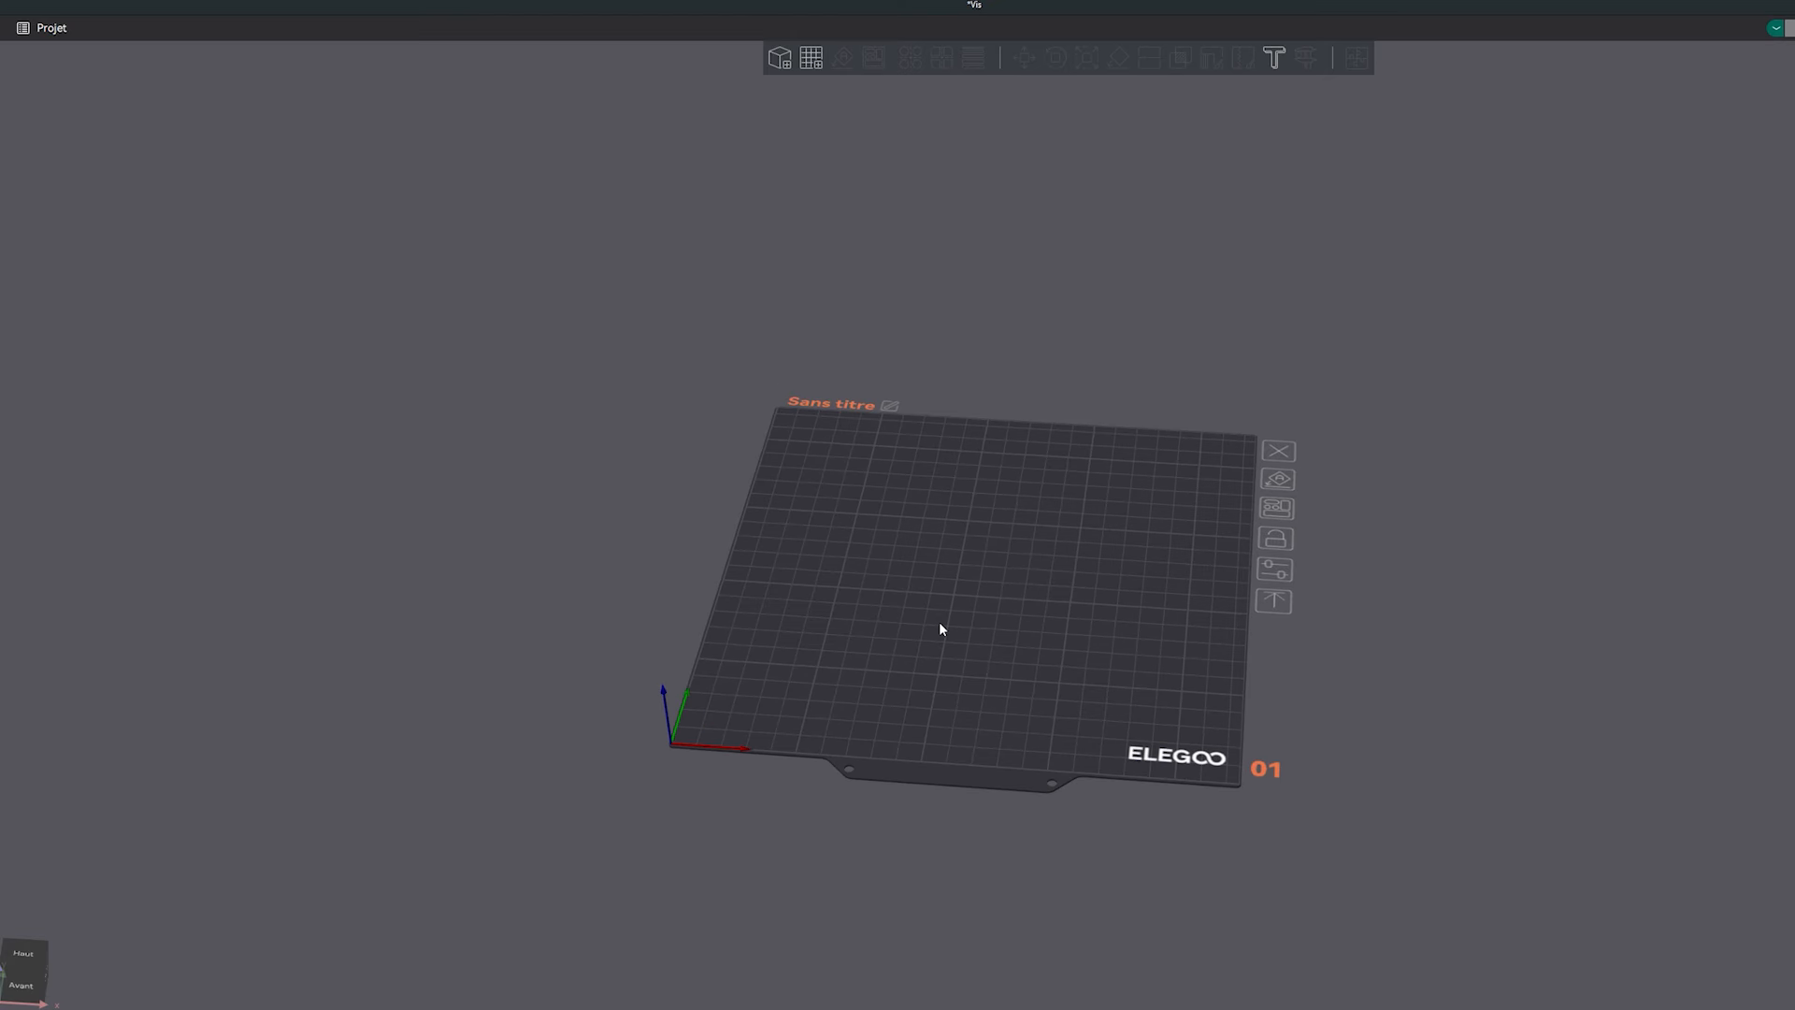
{"action": "left_click", "coordinate": [780, 58]}
{"action": "left_click", "coordinate": [172, 126]}
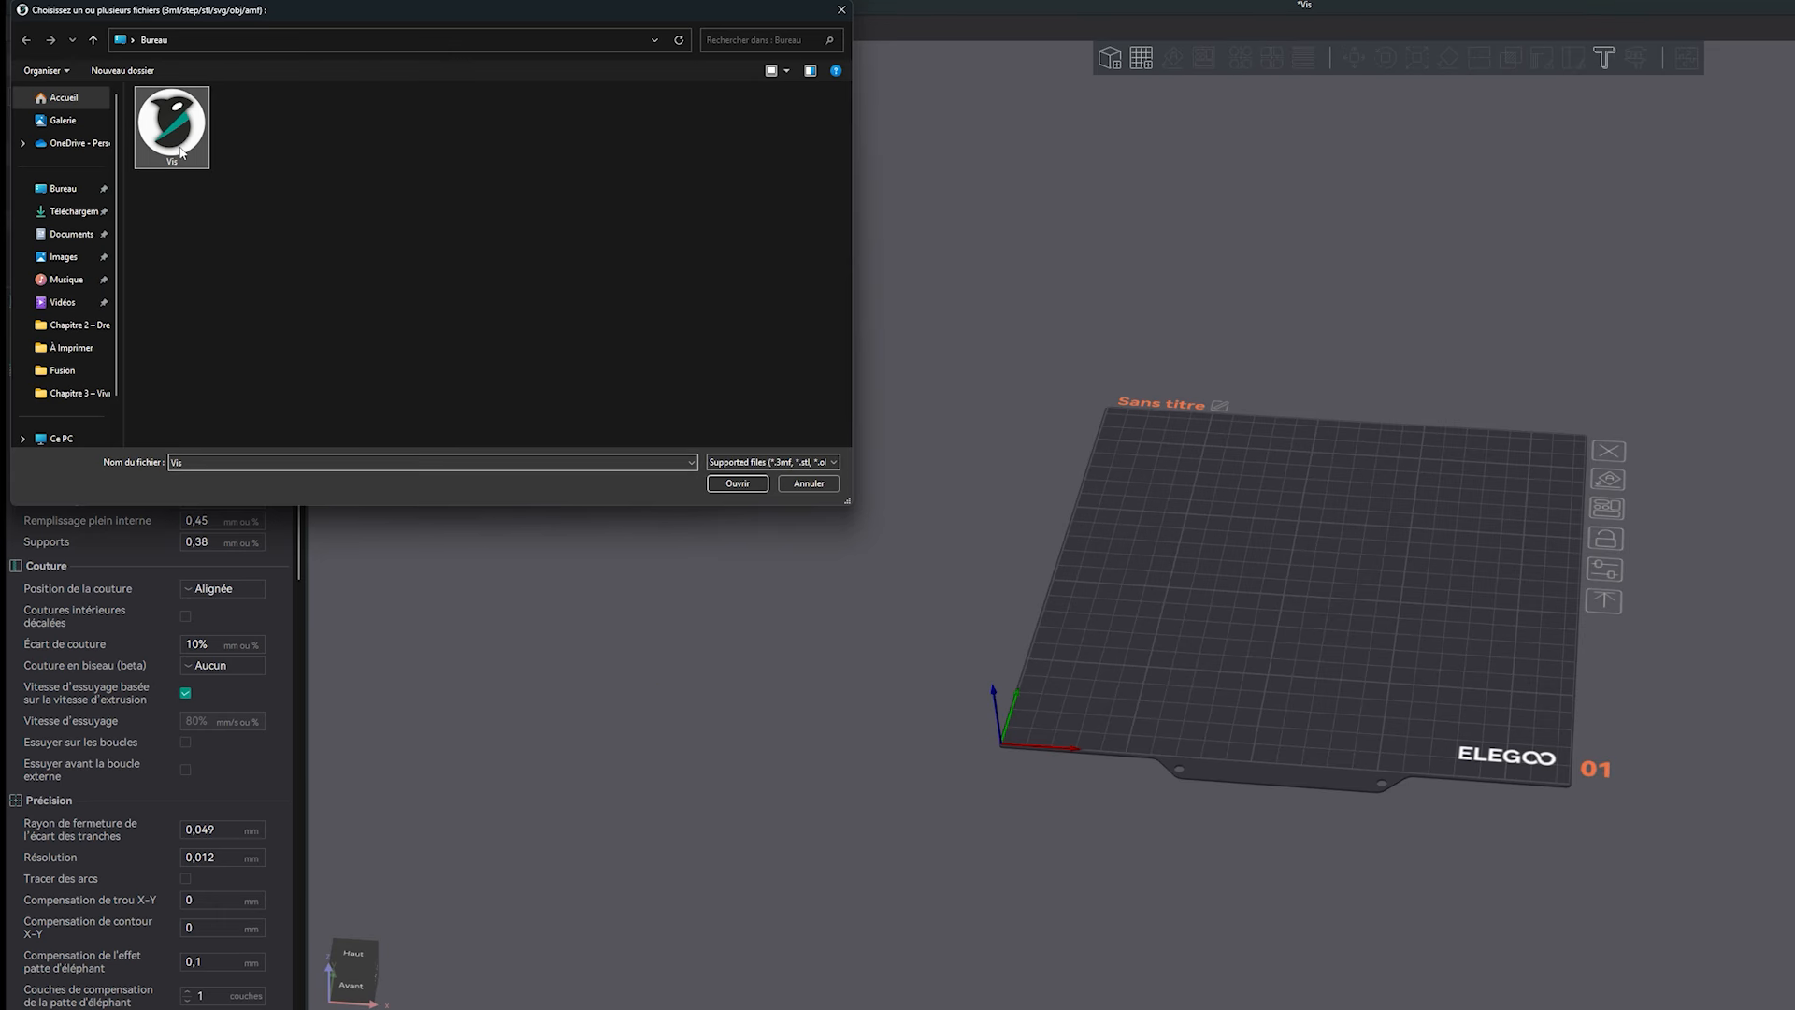
{"action": "left_click", "coordinate": [734, 483]}
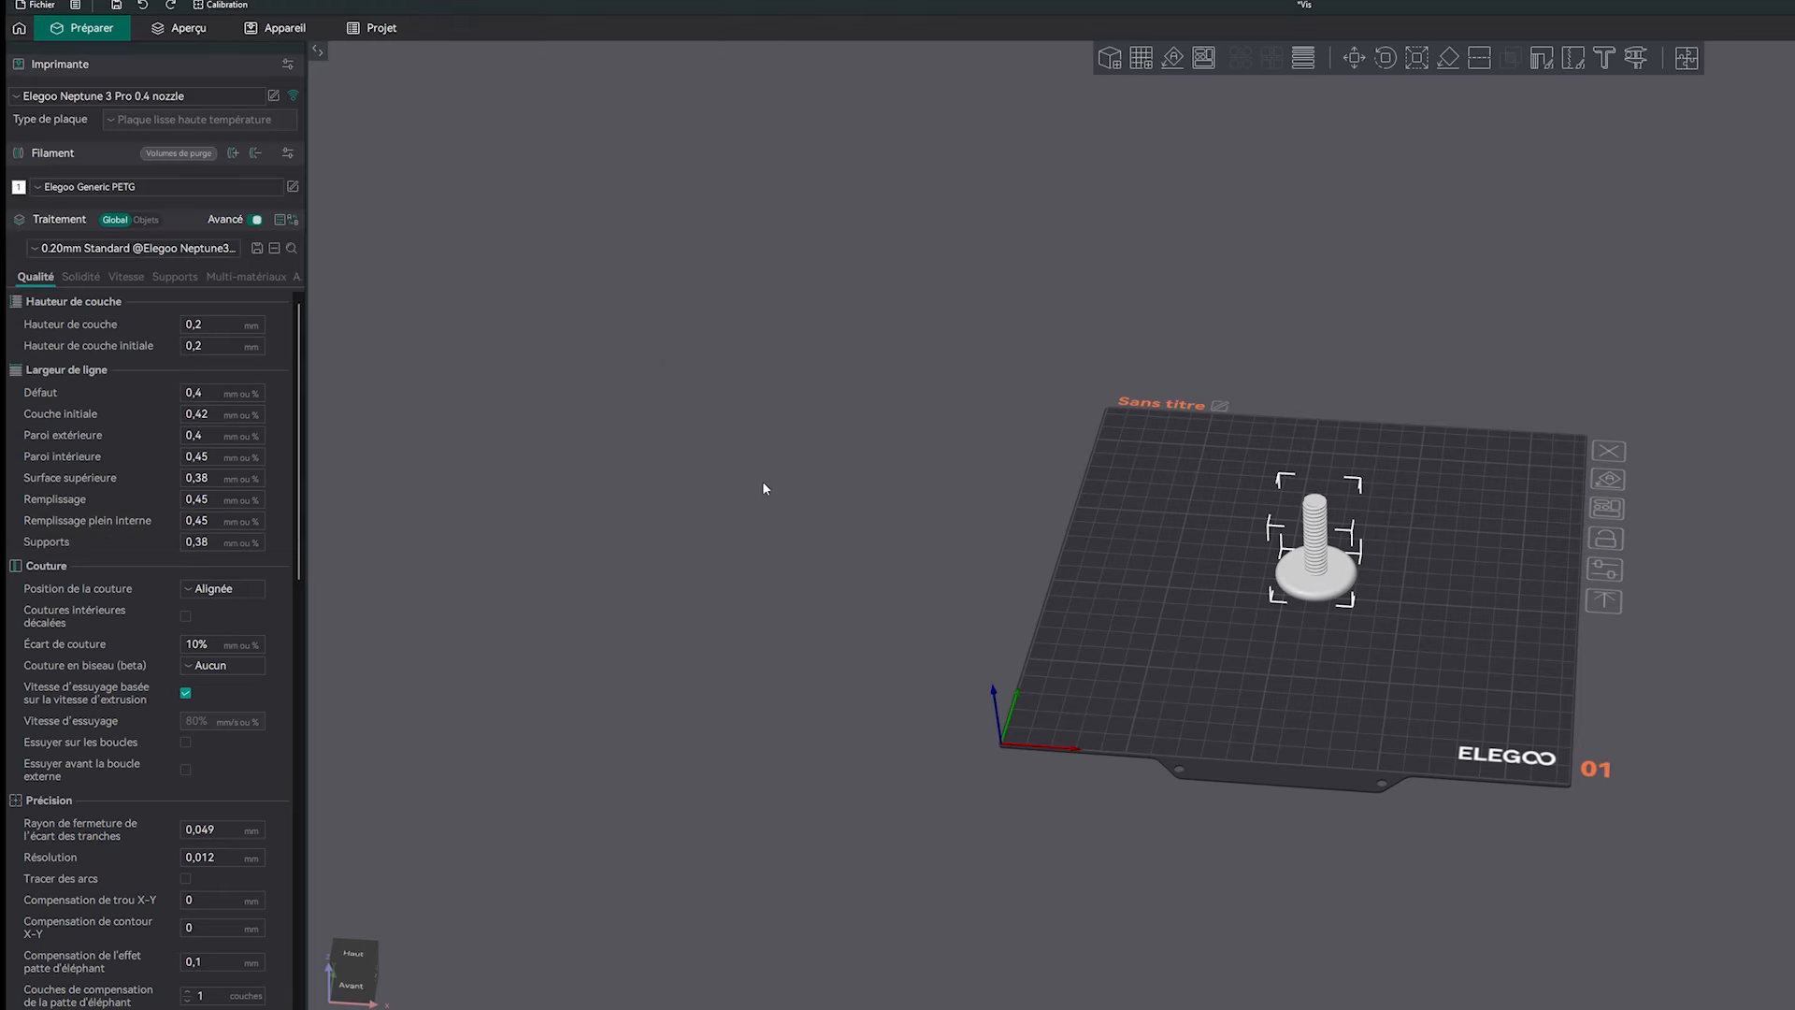
Select the imported screw on the build plate and examine its orientation up close.
{"action": "left_click_drag", "start_coordinate": [1076, 649], "coordinate": [1059, 697]}
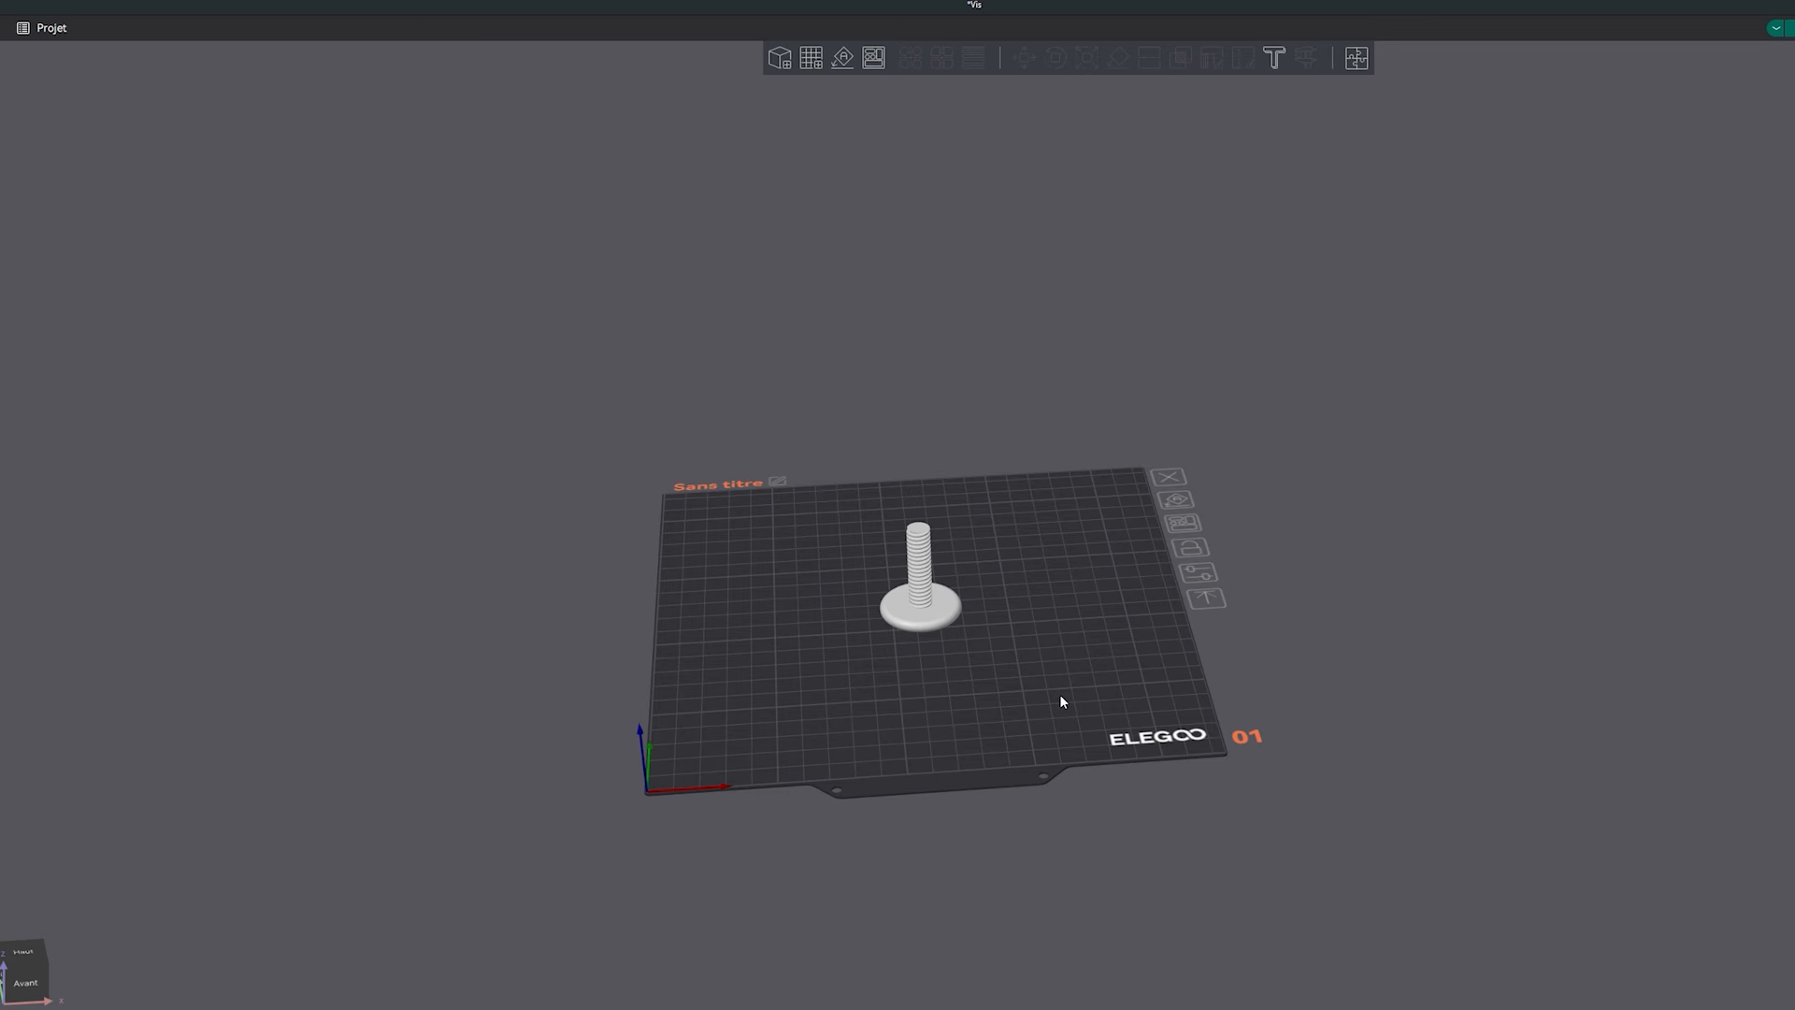
{"action": "mouse_move", "coordinate": [1060, 696]}
{"action": "left_mouse_down"}
{"action": "mouse_move", "coordinate": [976, 662]}
{"action": "mouse_move", "coordinate": [1057, 671]}
{"action": "left_mouse_up"}
{"action": "left_click", "coordinate": [939, 612]}
{"action": "scroll", "coordinate": [1007, 636], "scroll_direction": "up", "scroll_amount": 6}
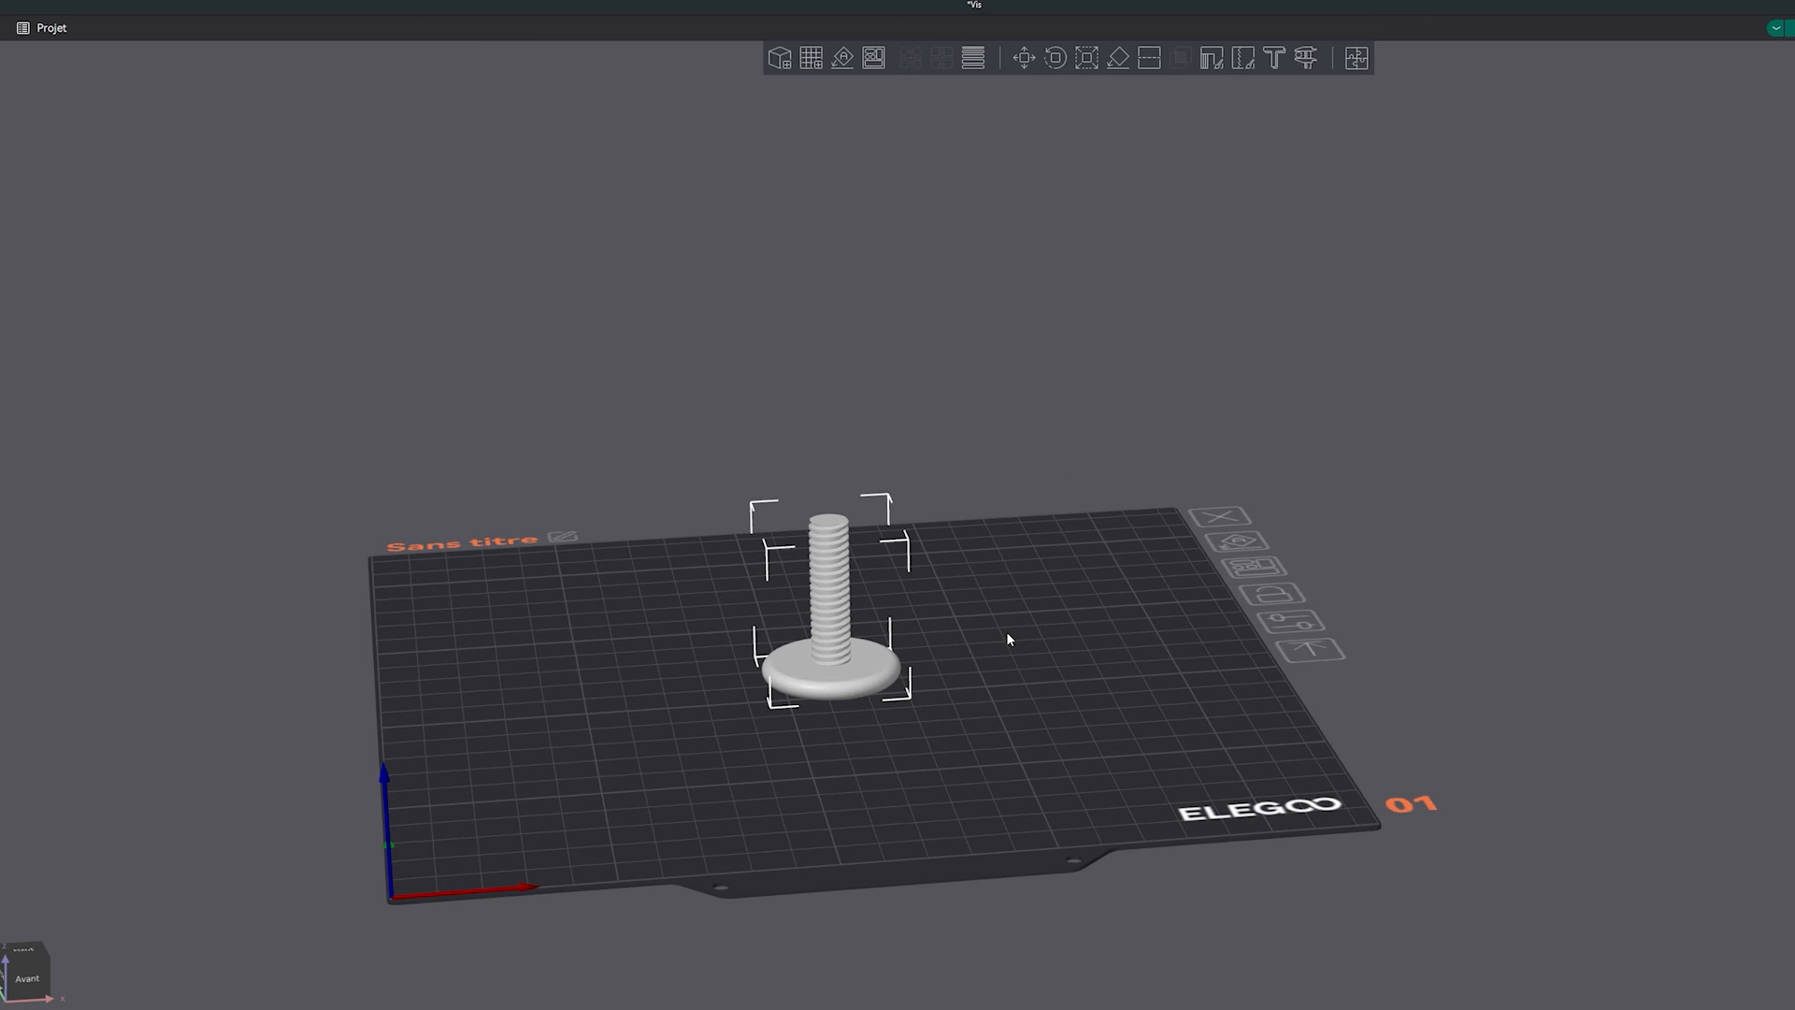